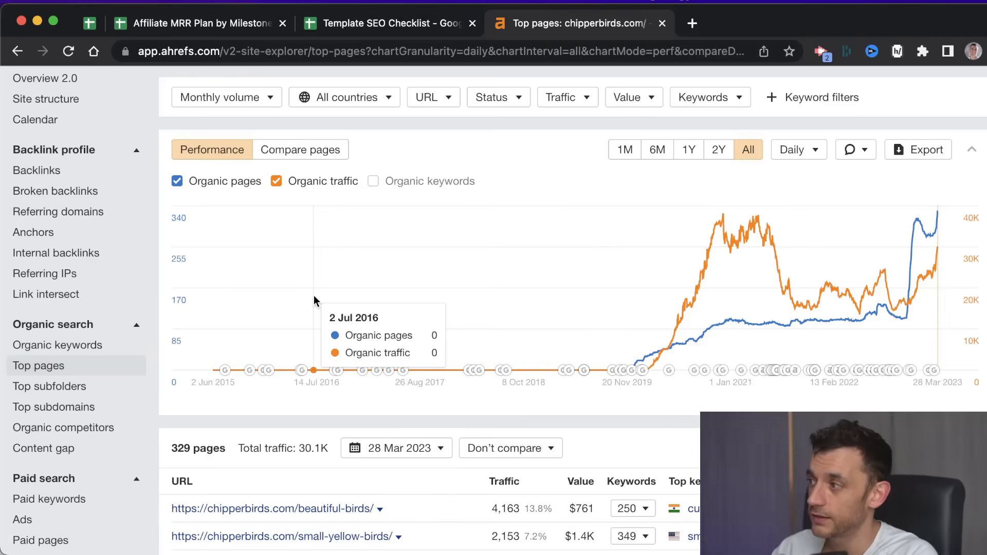
Open Site Explorer's overview for quora.com, showing DR 91 and 53.9M organic keywords.
scroll(260, 337, down, 5)
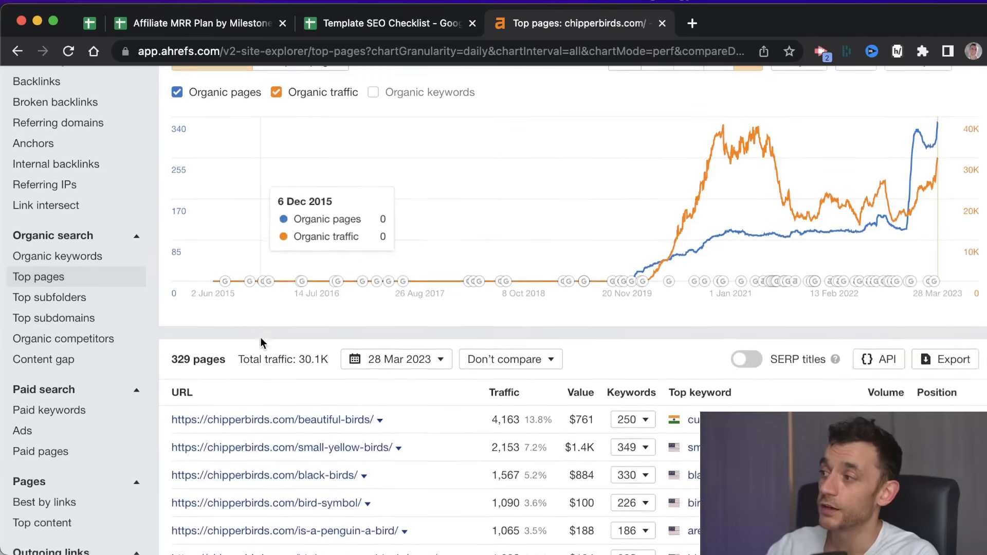
scroll(264, 337, up, 3)
scroll(264, 337, up, 5)
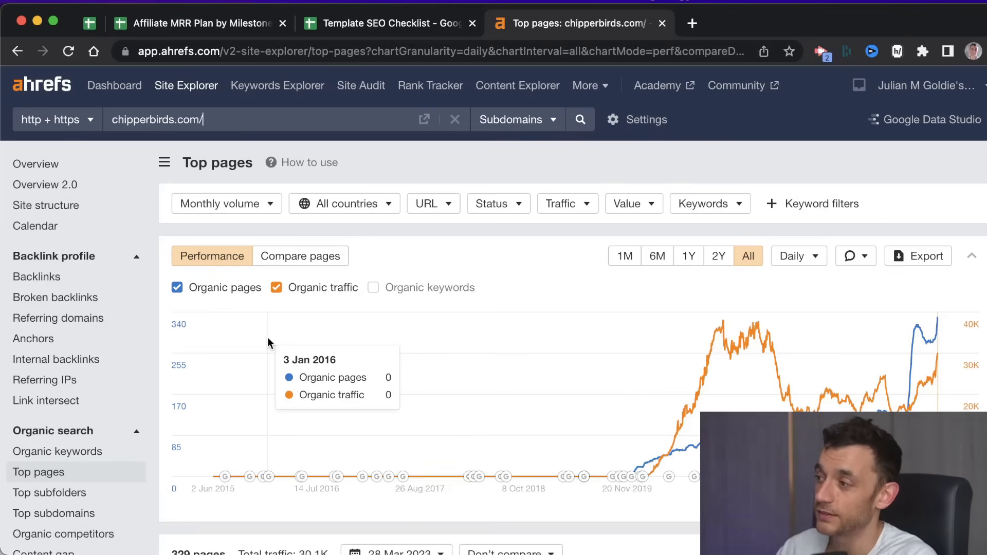
click(288, 85)
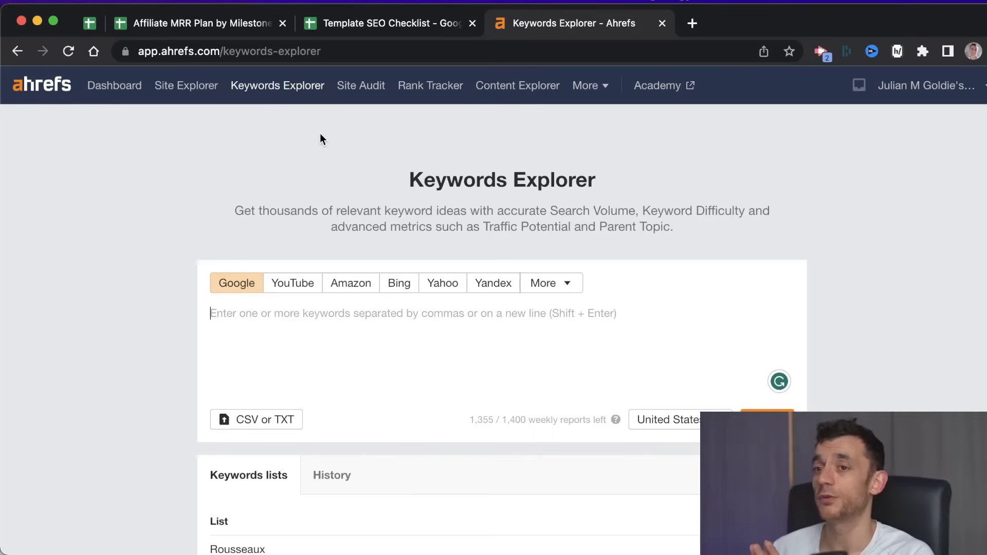
click(106, 90)
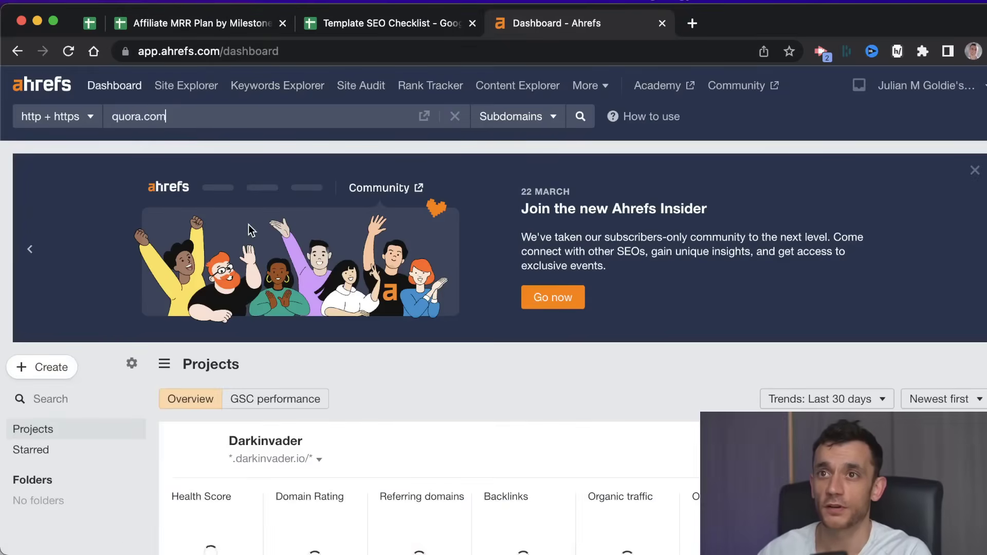
key(Return)
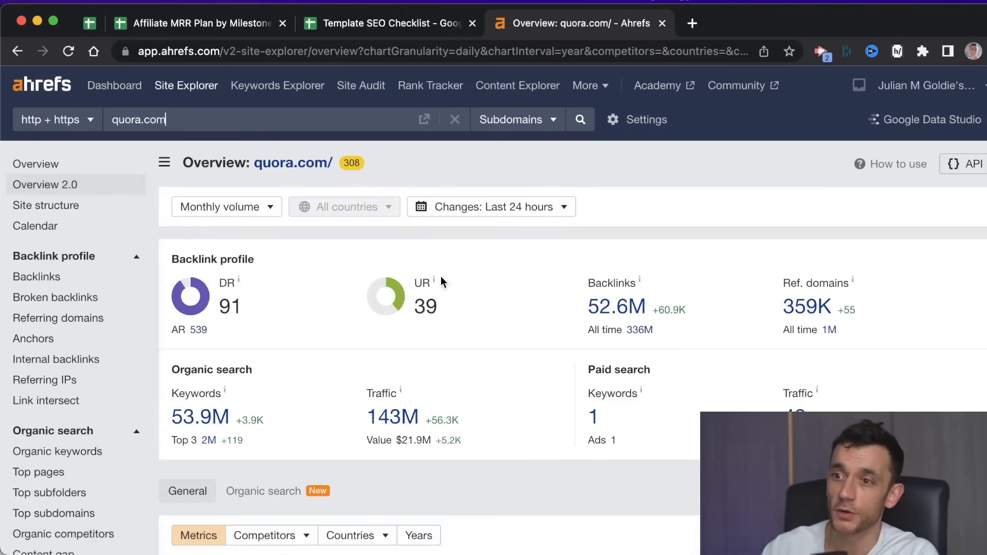
scroll(74, 451, down, 1)
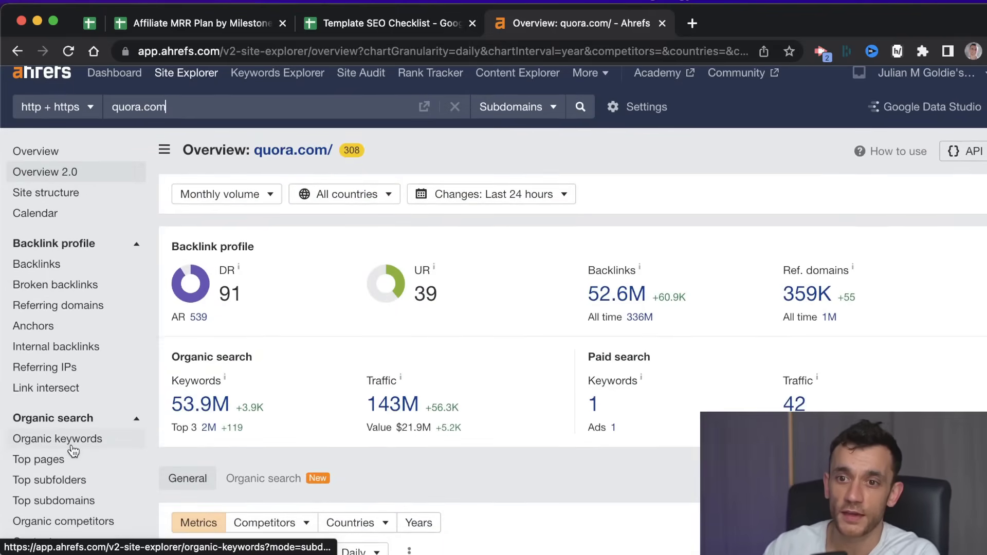
In quora.com's Organic keywords report, filter to keywords containing 'birds'.
click(72, 441)
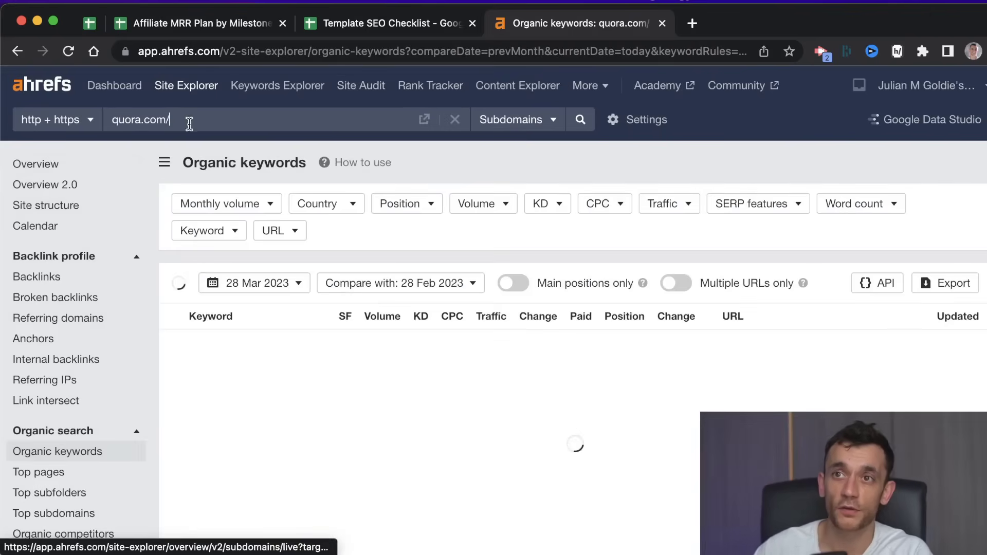
click(235, 231)
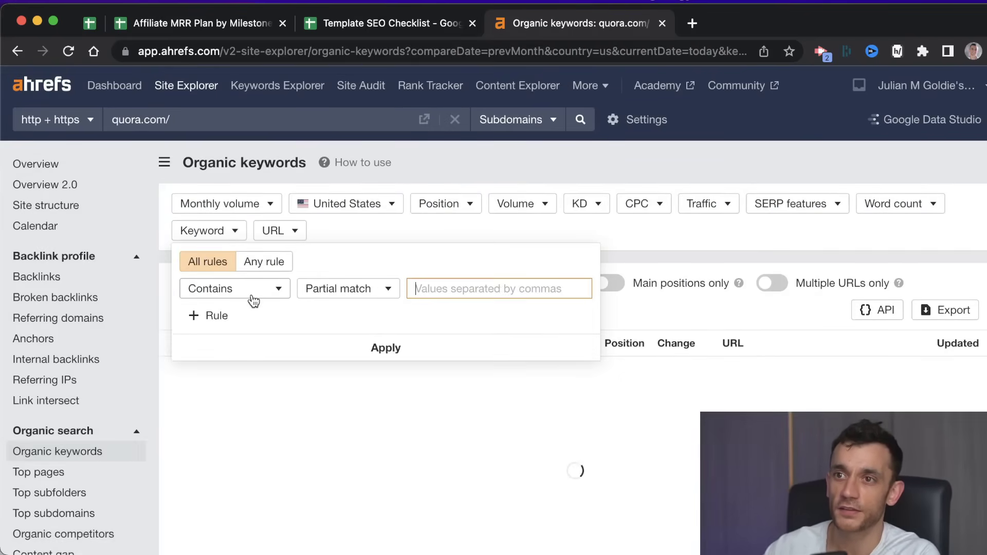
text(birds)
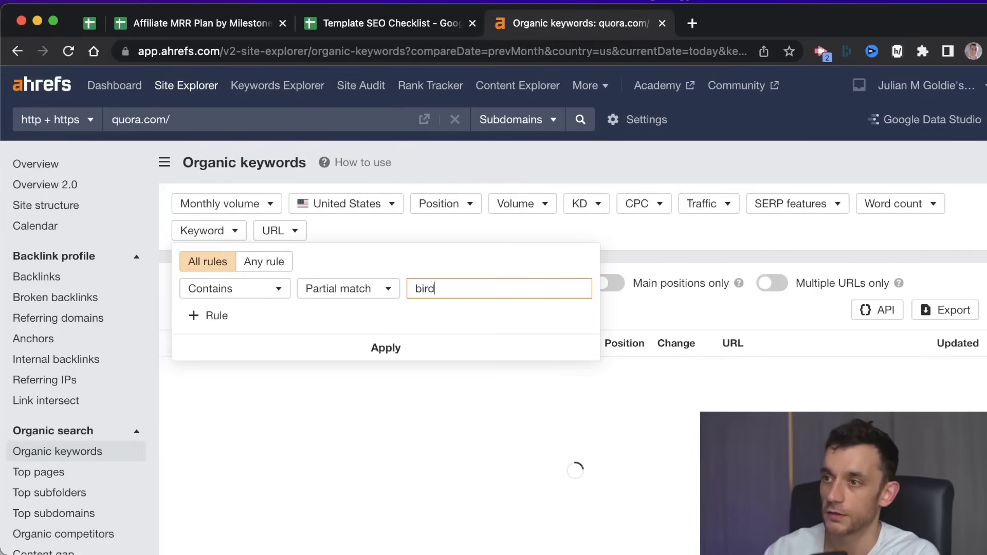
click(423, 351)
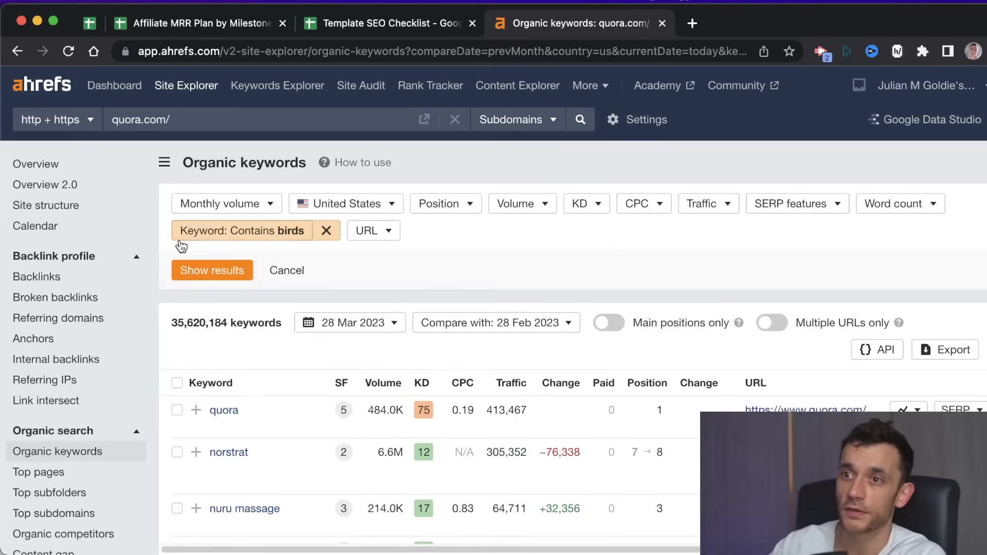
click(194, 267)
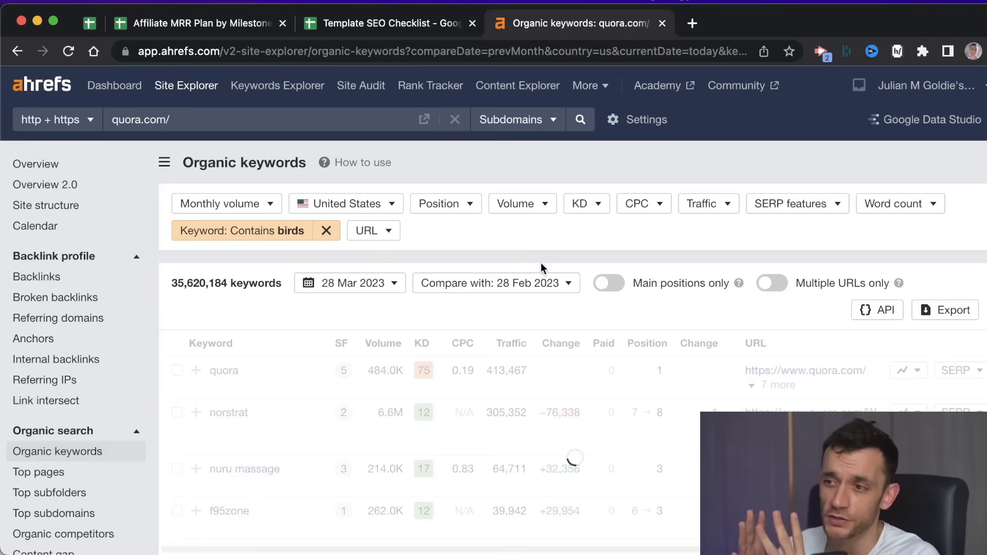
Add a keyword difficulty filter capped at 10 and reload the results.
click(584, 210)
click(669, 234)
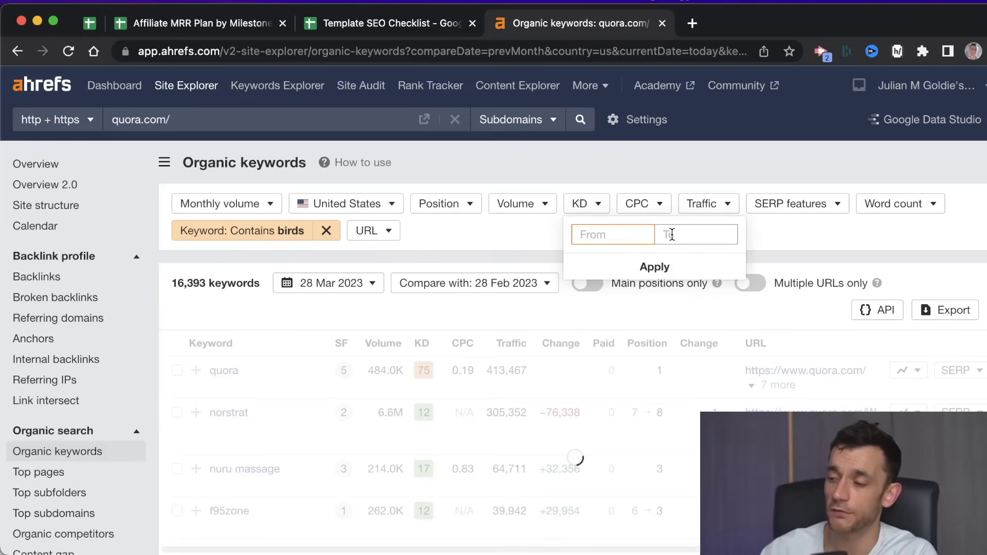
click(656, 268)
click(218, 271)
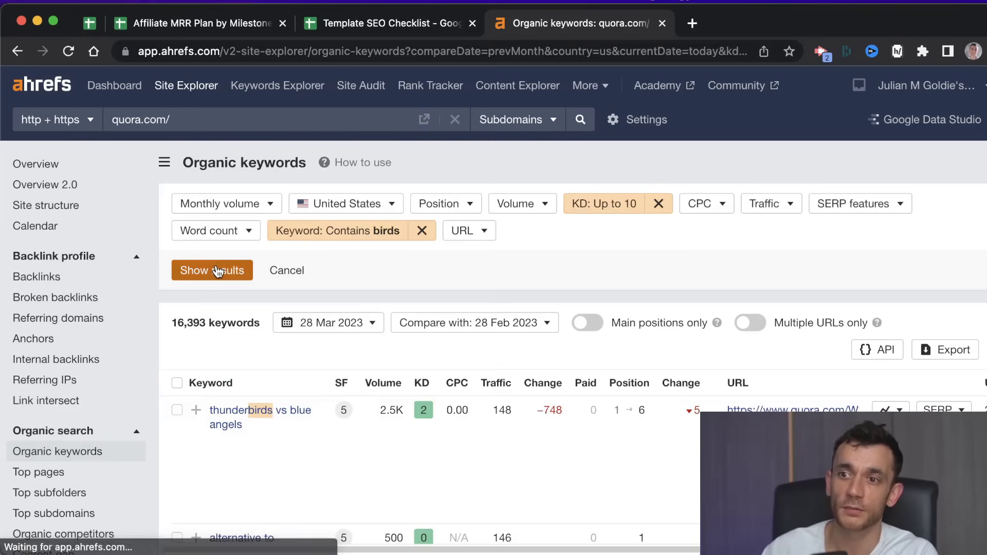
Search Google for 'how do birds lay eggs' from the keyword list and start a find on the page.
scroll(258, 325, down, 10)
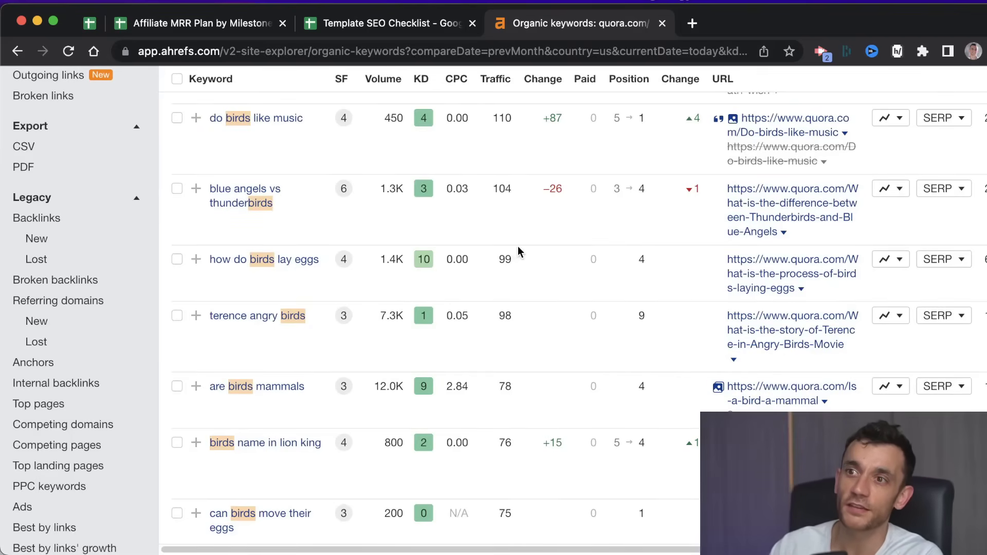
scroll(510, 250, up, 1)
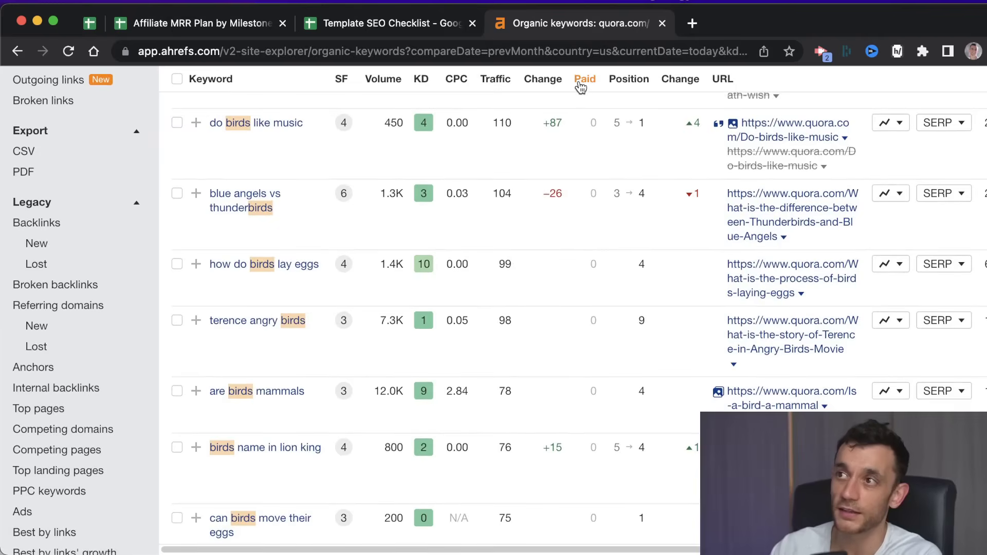
right_click(303, 265)
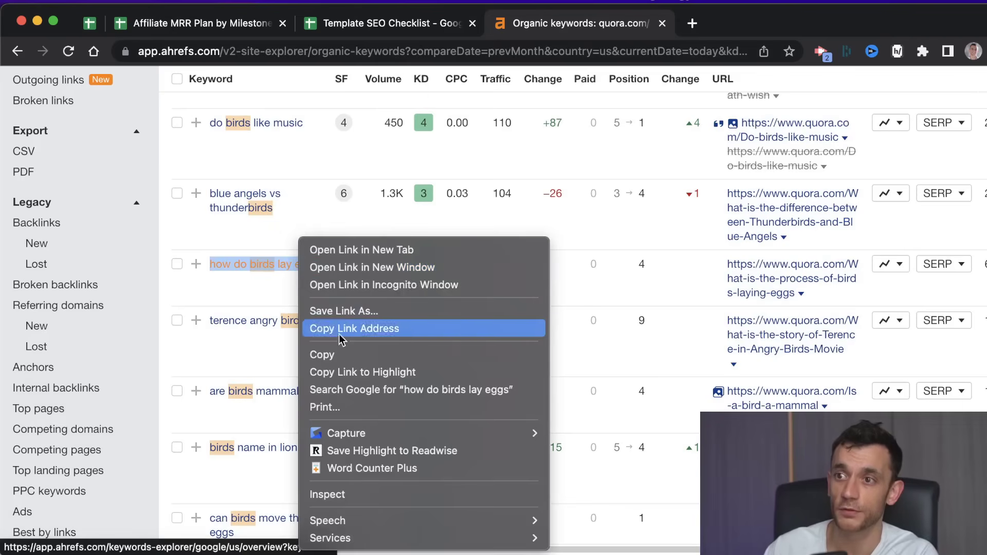
click(369, 390)
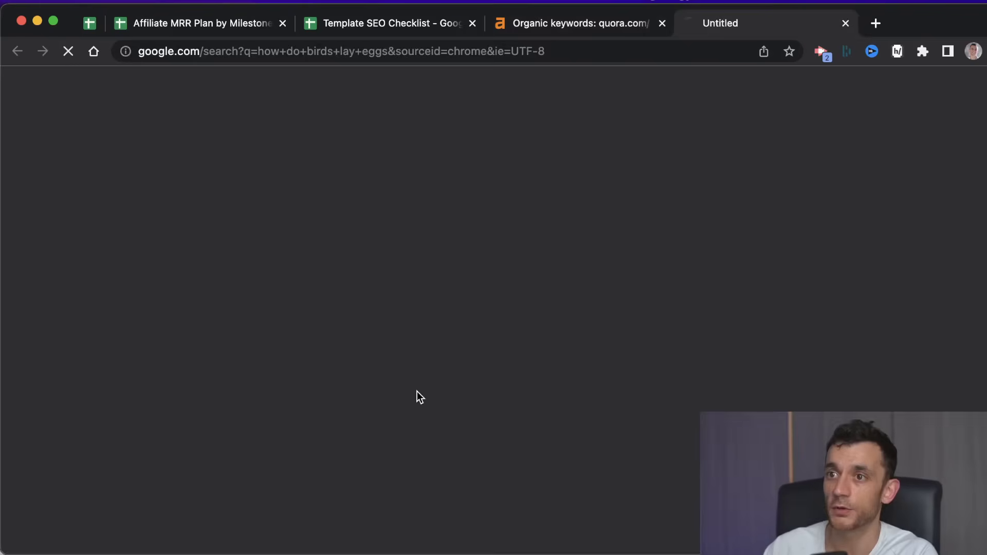
scroll(379, 332, down, 5)
key(super+f)
Find 'quora' in the results and open Quora's bird egg-laying question, then close the Google tab.
text(quora)
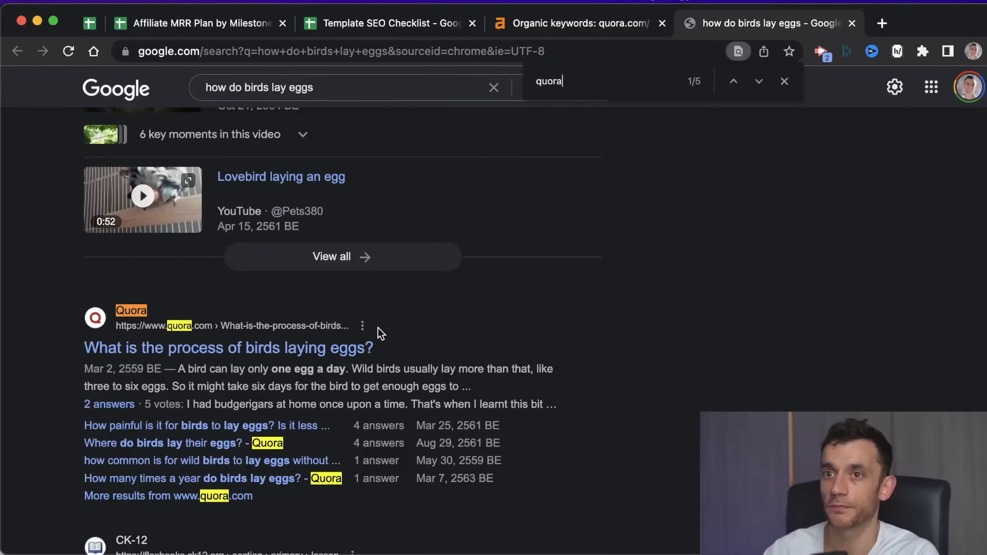
click(341, 357)
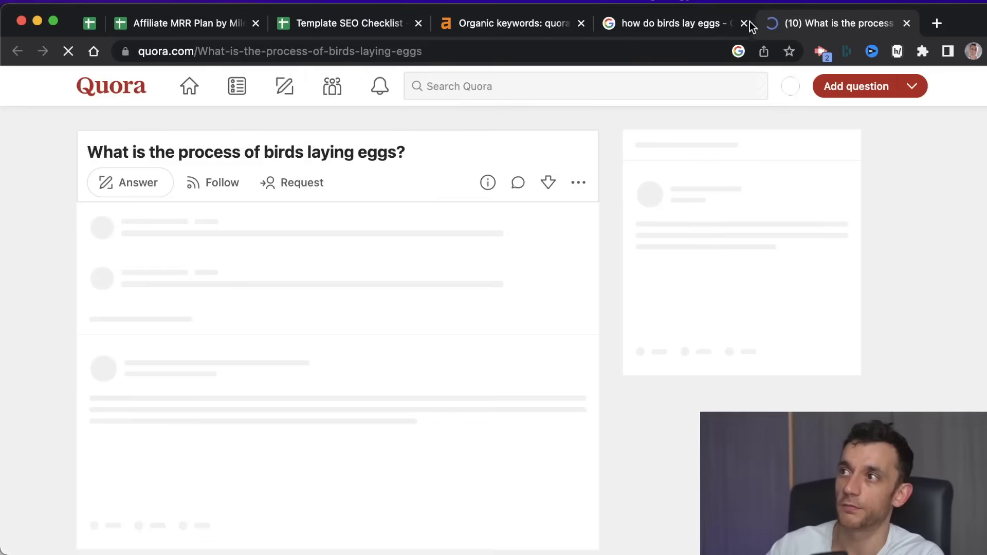
scroll(503, 348, down, 20)
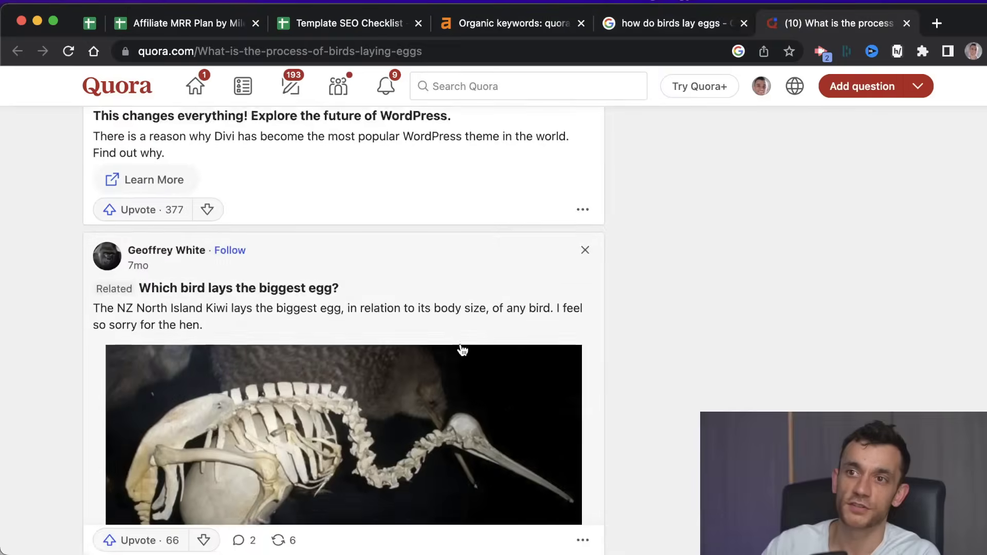
scroll(364, 311, up, 20)
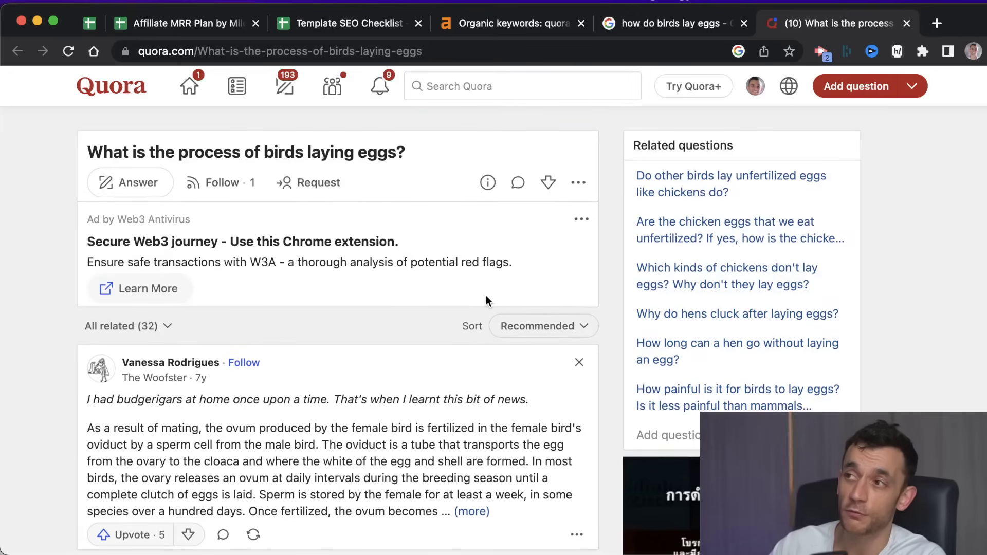
click(744, 23)
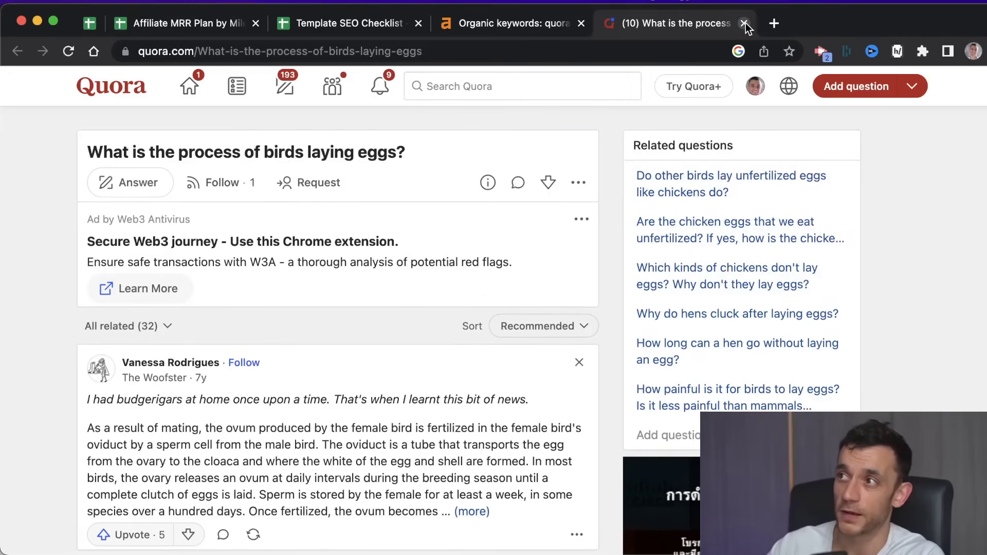
Close the Quora tab and select the keyword difficulty 10 and position 4 values.
click(746, 23)
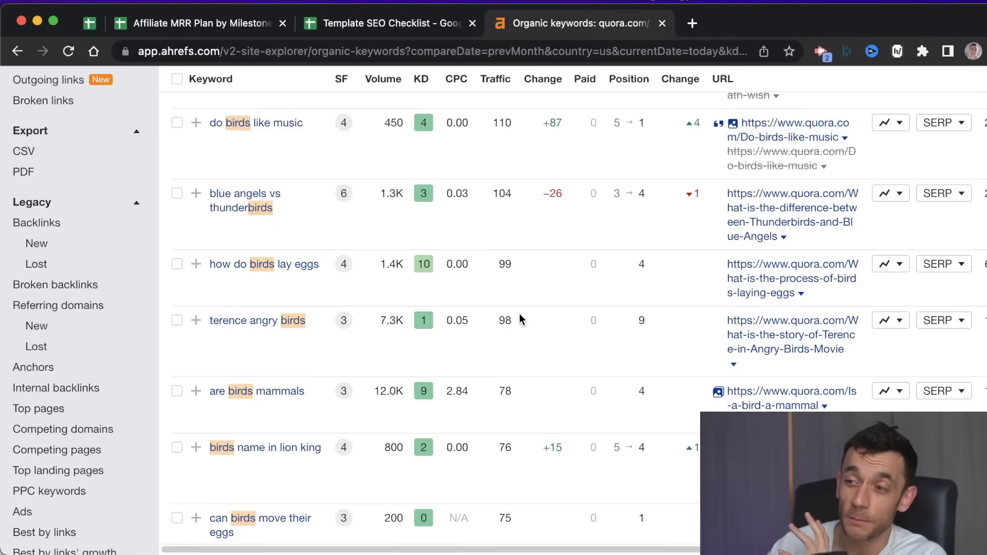
scroll(522, 325, up, 1)
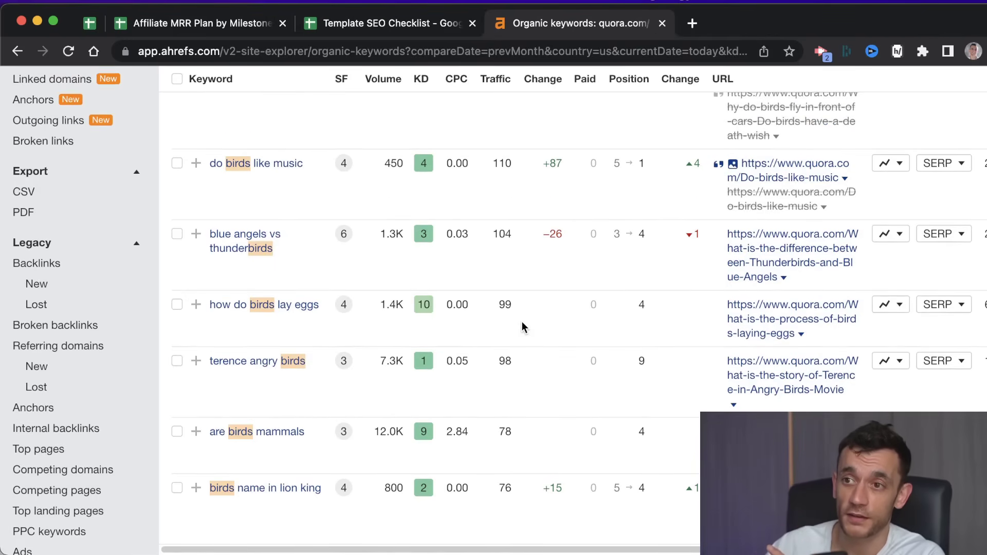
scroll(523, 322, up, 1)
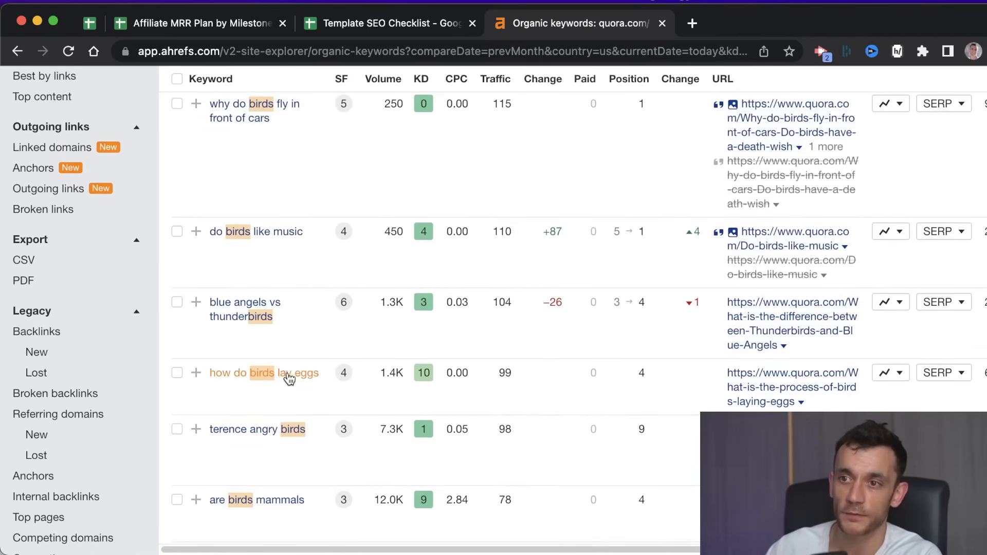
scroll(282, 375, down, 1)
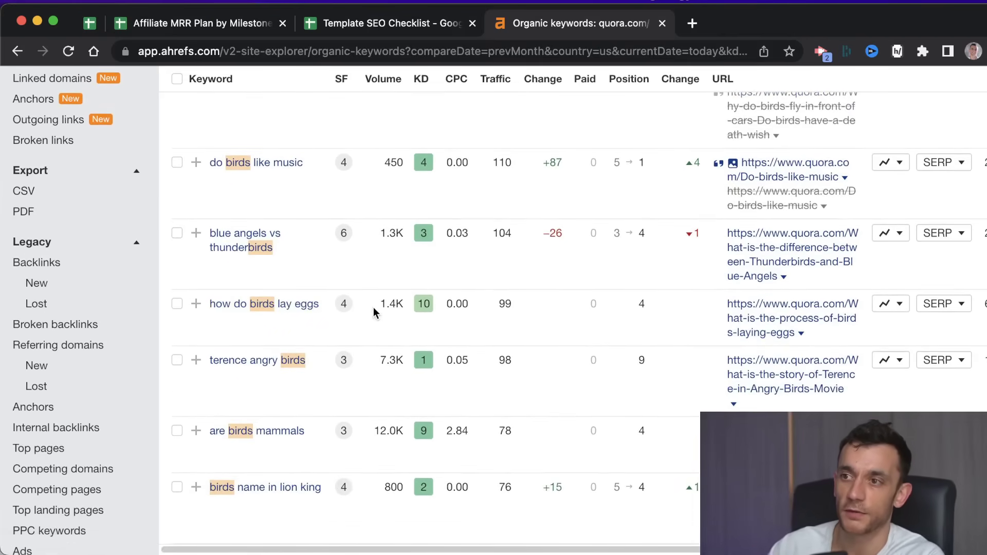
double_click(424, 304)
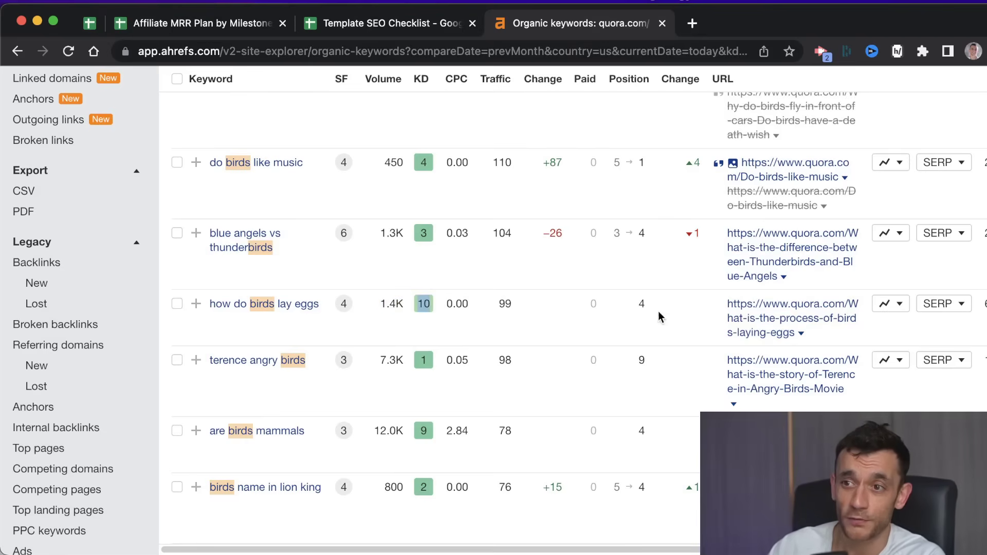
double_click(638, 303)
Copy the 'are birds mammals' keyword and open a new browser tab.
scroll(452, 355, down, 3)
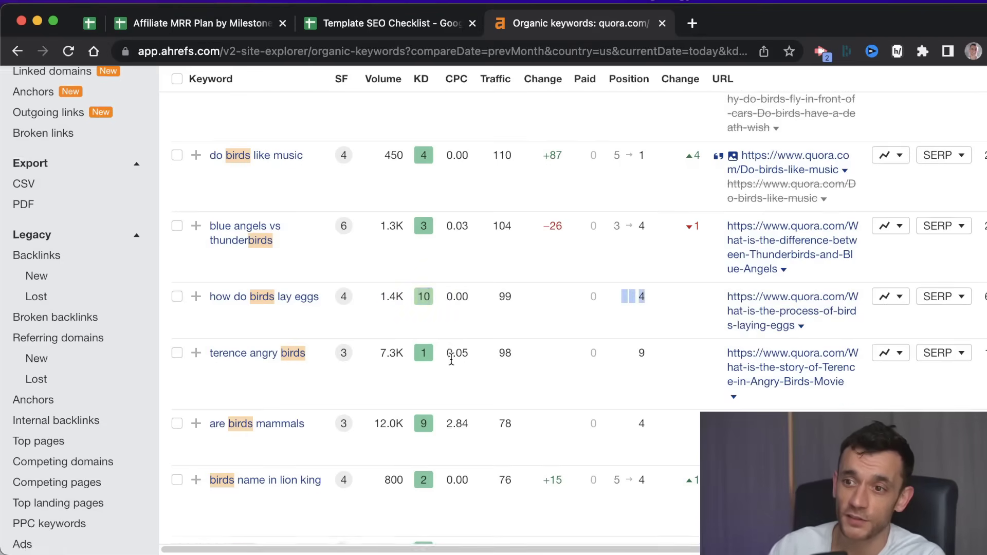
scroll(255, 303, down, 2)
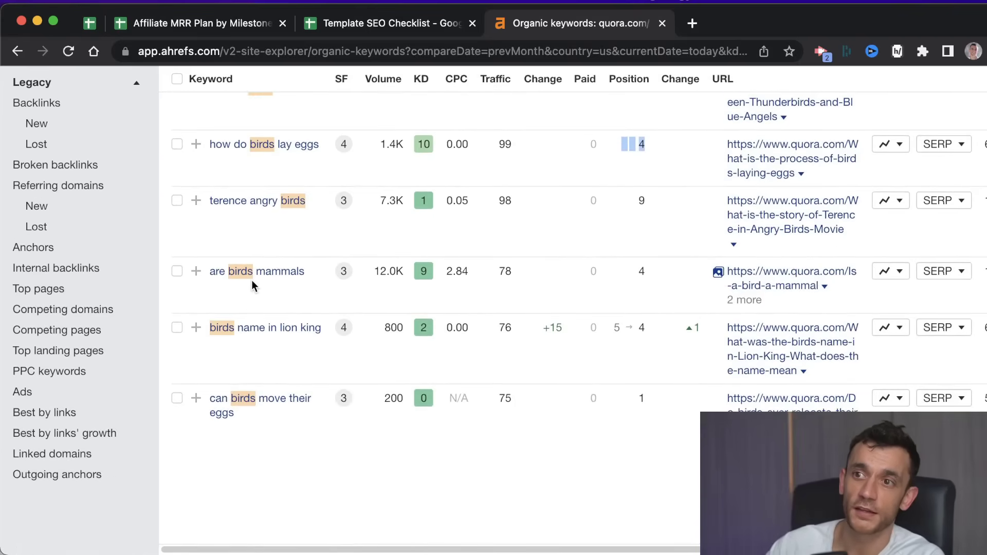
scroll(252, 280, down, 2)
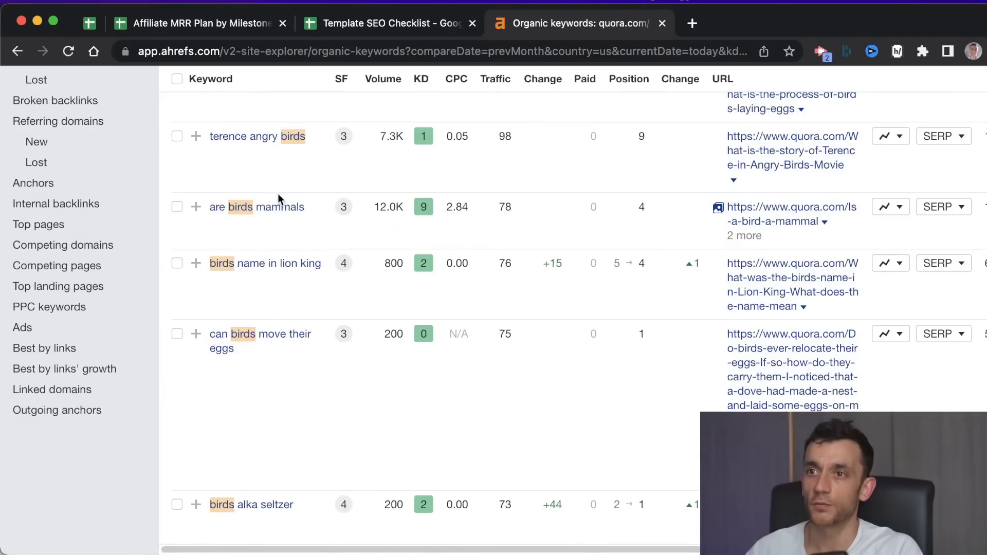
right_click(257, 209)
click(350, 323)
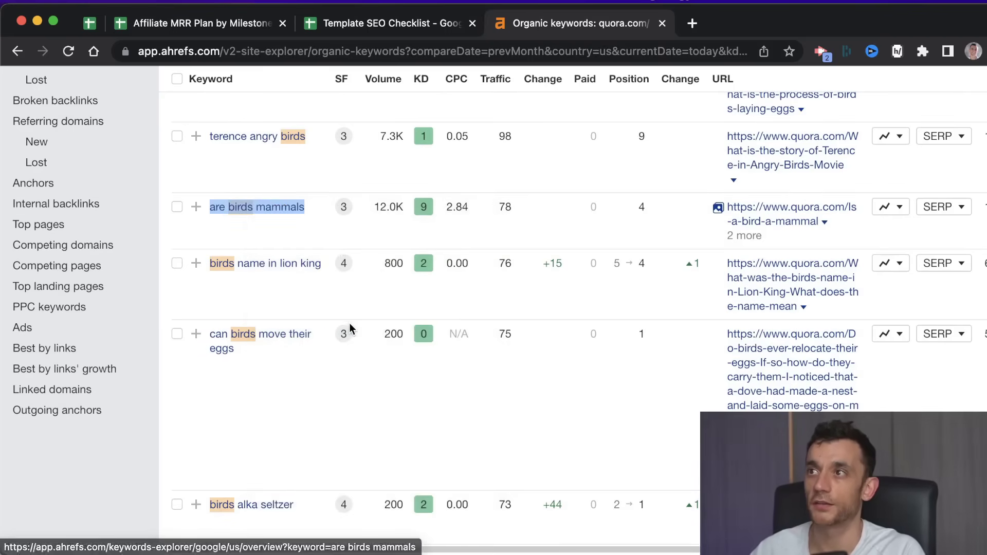
key(super+t)
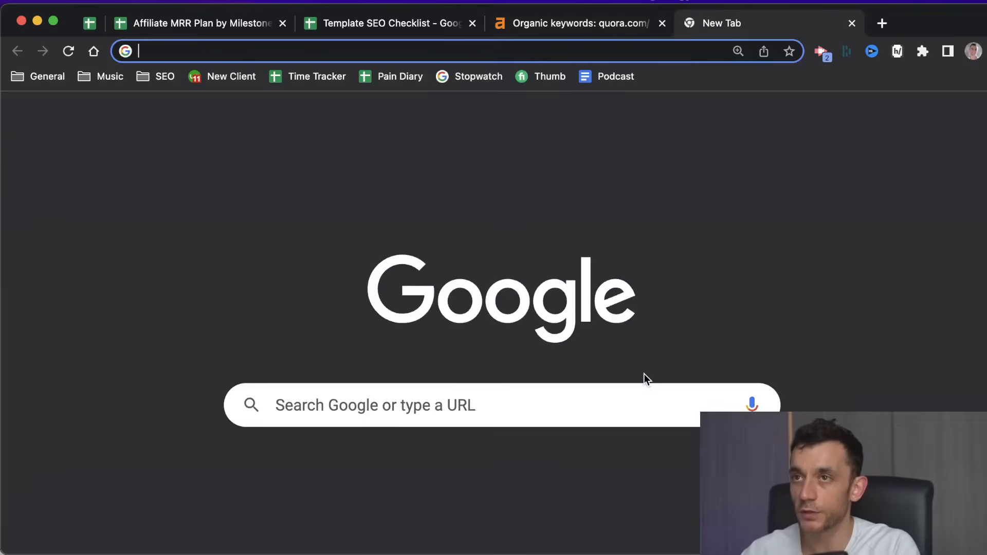
Go to chat.openai.com in the new tab.
text(ahre)
key(Escape)
text(chat.openai.com)
key(Return)
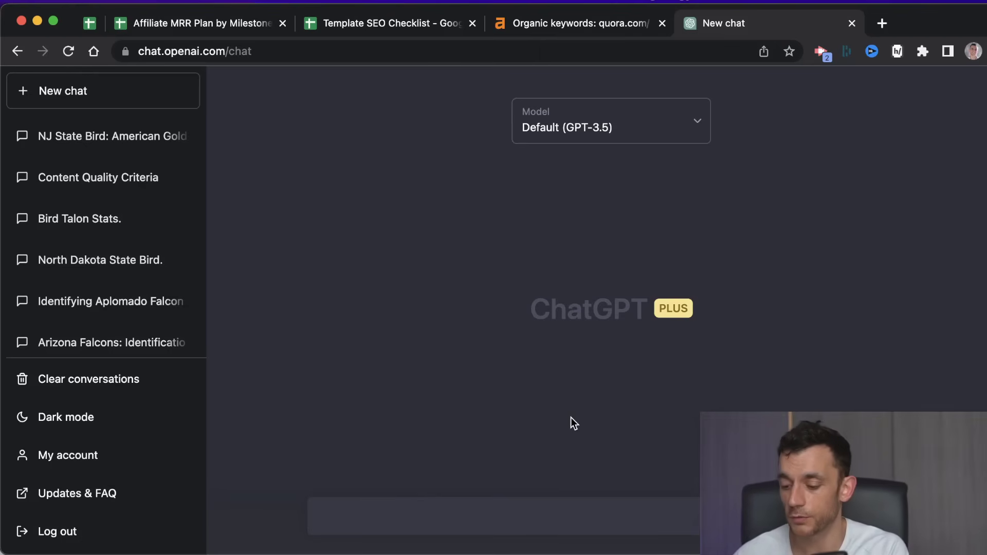
Insert the article prompt using the 'newarticle' text shortcut.
text(newa)
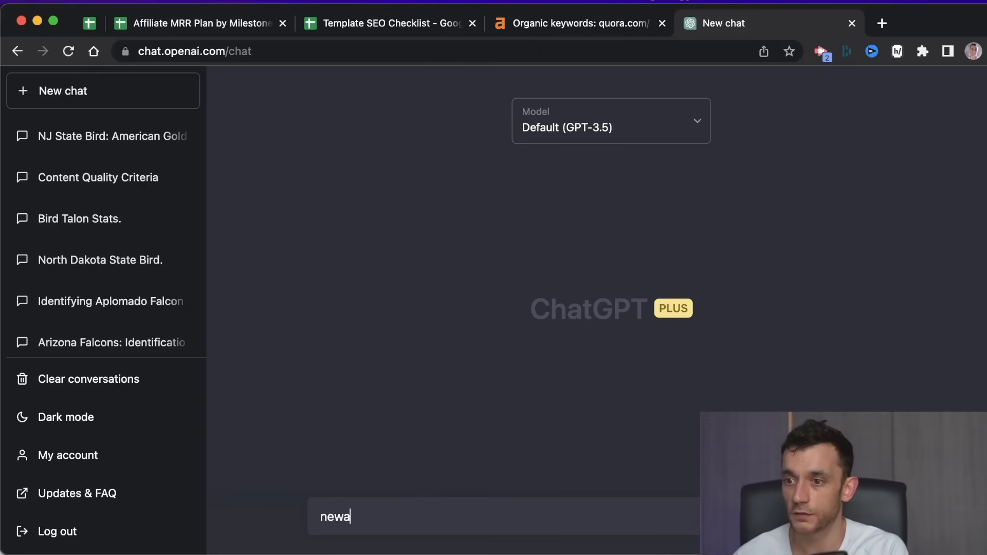
key(BackSpace)
key(BackSpace)
key(BackSpace)
key(BackSpace)
text(chatart)
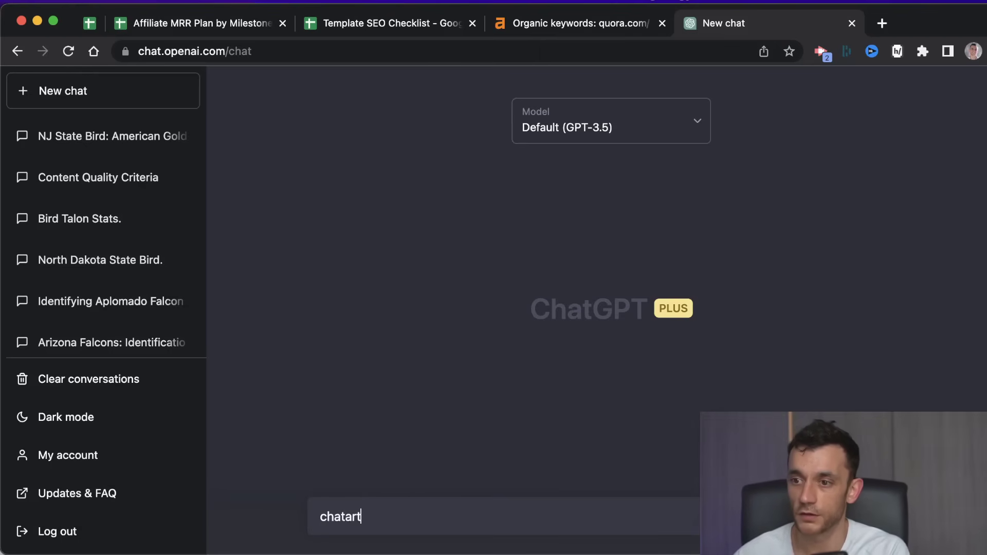
text(icle)
key(BackSpace)
key(BackSpace)
key(BackSpace)
key(BackSpace)
key(BackSpace)
key(BackSpace)
key(BackSpace)
text(newarti)
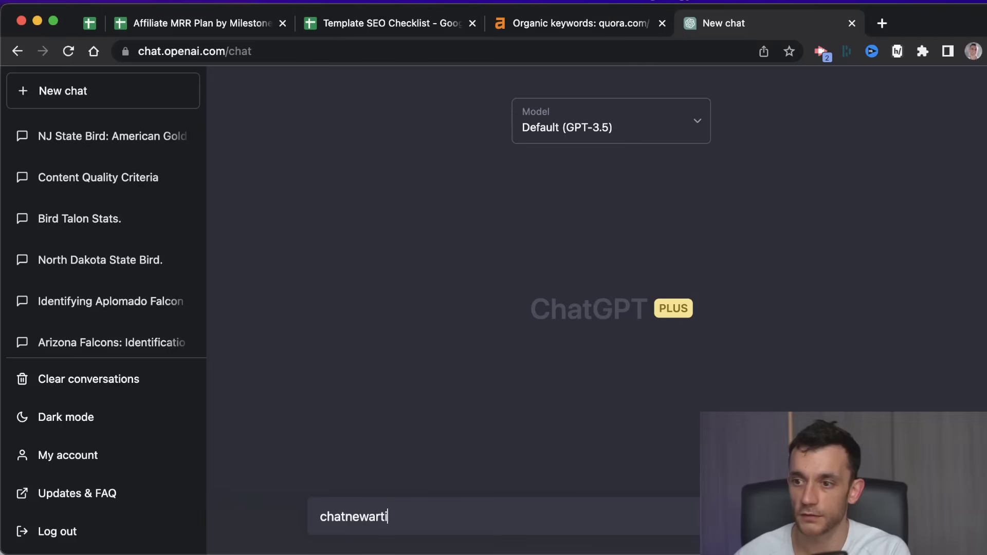
text(cle)
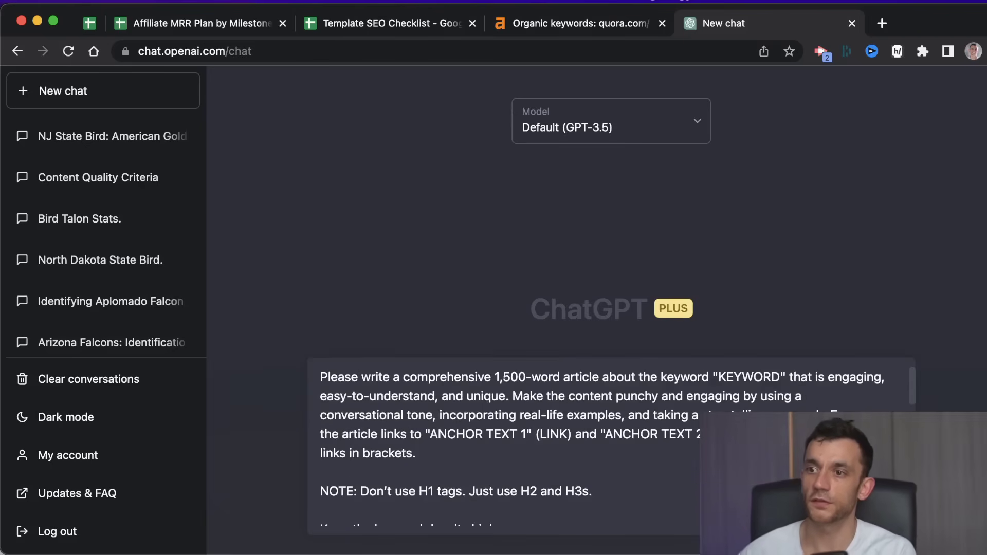
Replace the first KEYWORD placeholder with 'are birds mammals' and delete the link instructions.
double_click(747, 376)
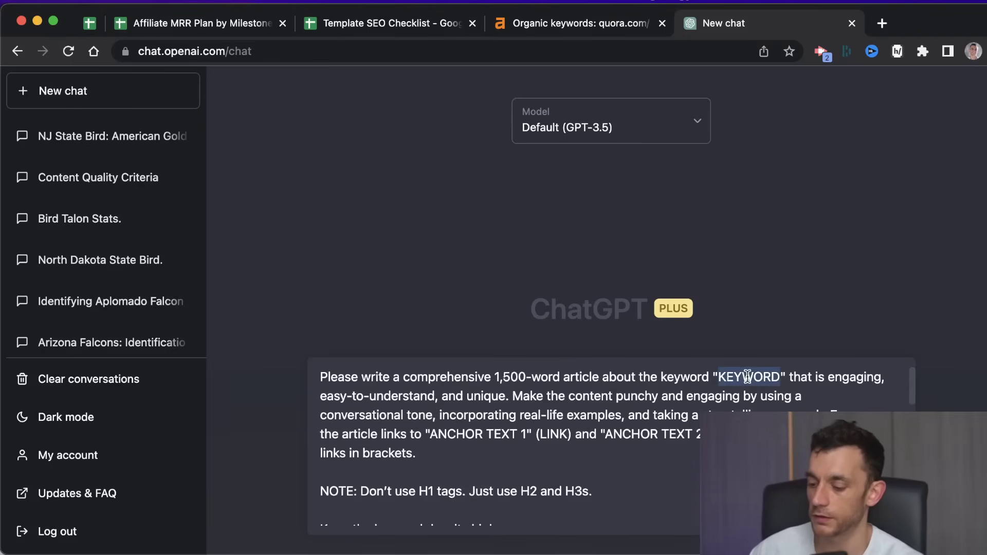
text(are birds mammals)
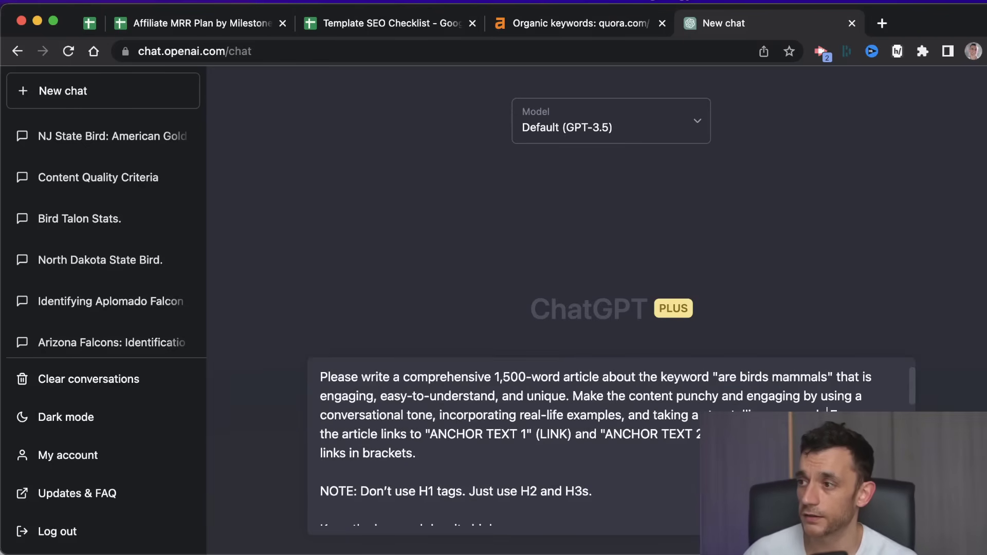
drag(832, 411, 416, 454)
key(BackSpace)
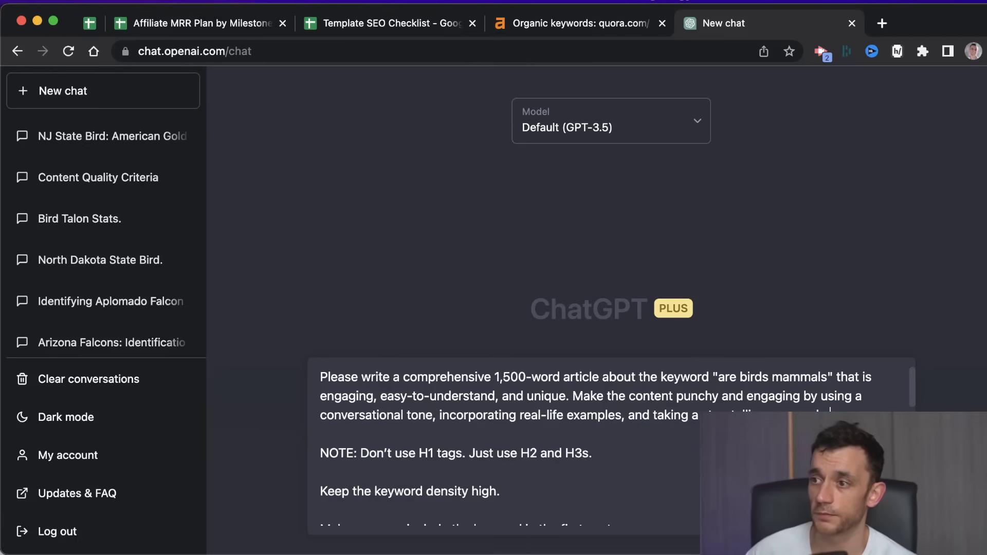
Replace the second KEYWORD placeholder with 'are birds mammals' and delete the clothing brand list.
scroll(450, 465, down, 6)
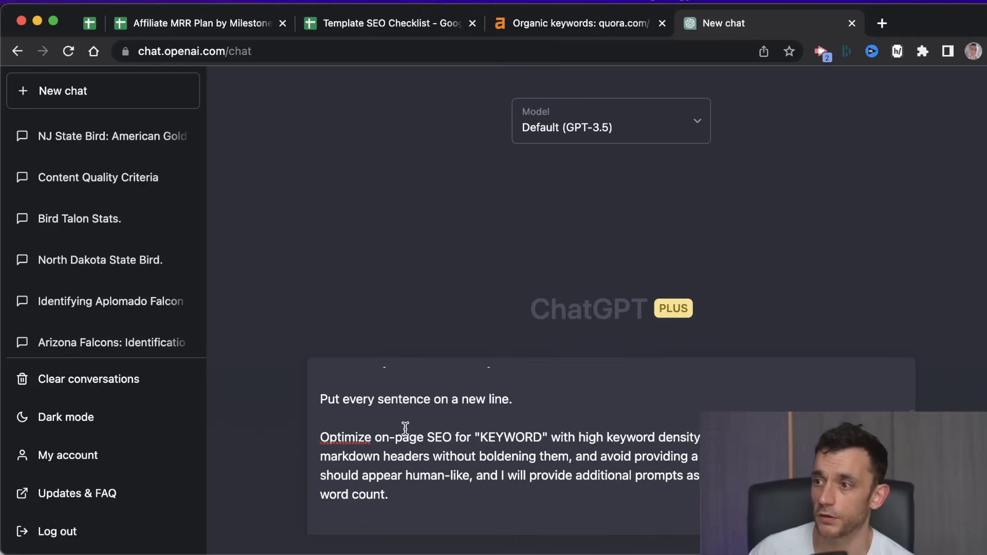
double_click(479, 418)
text(are birds mammals)
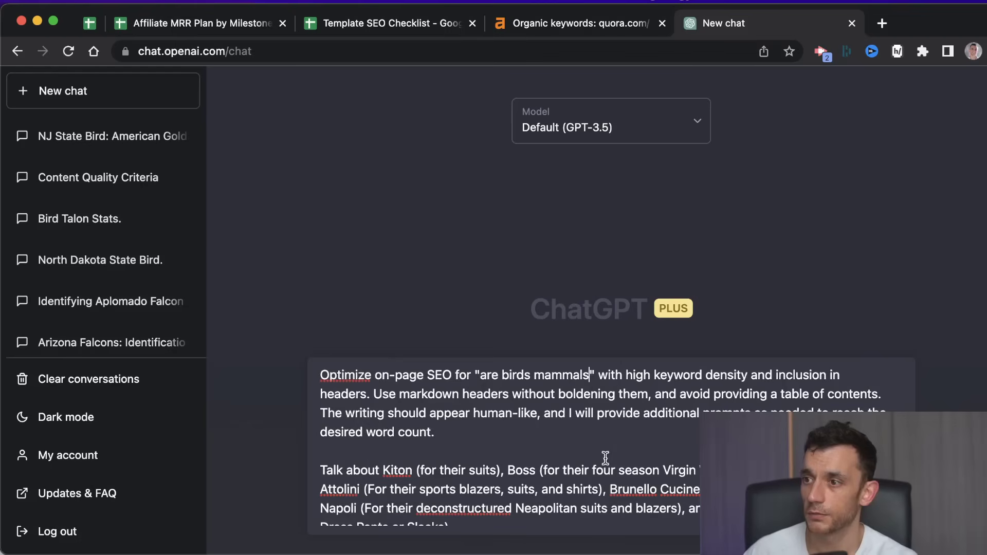
scroll(606, 456, down, 3)
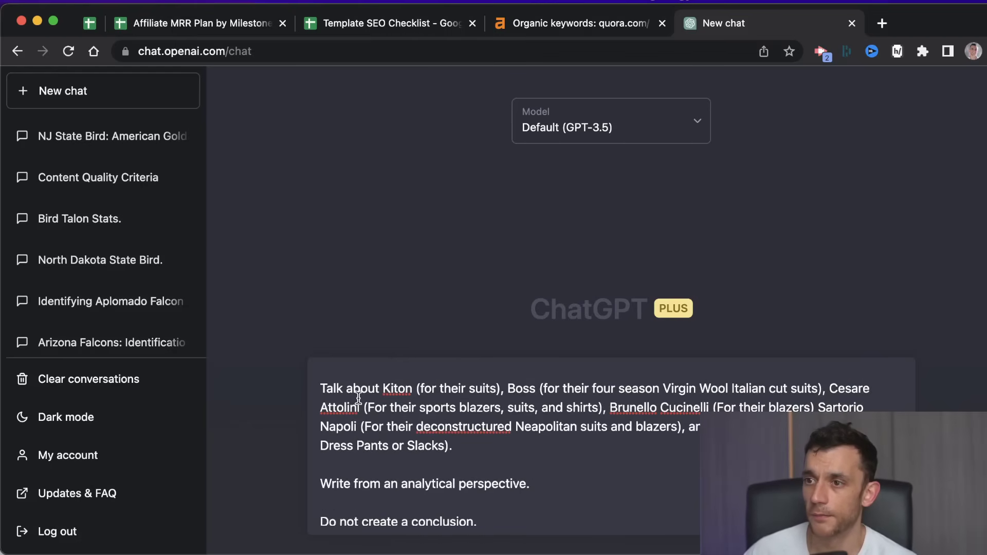
drag(383, 389, 453, 447)
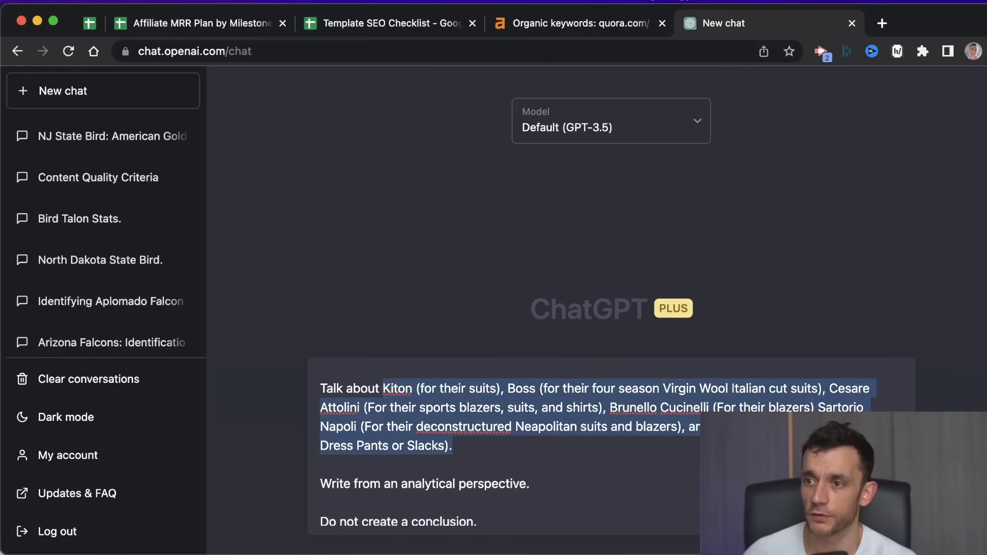
key(BackSpace)
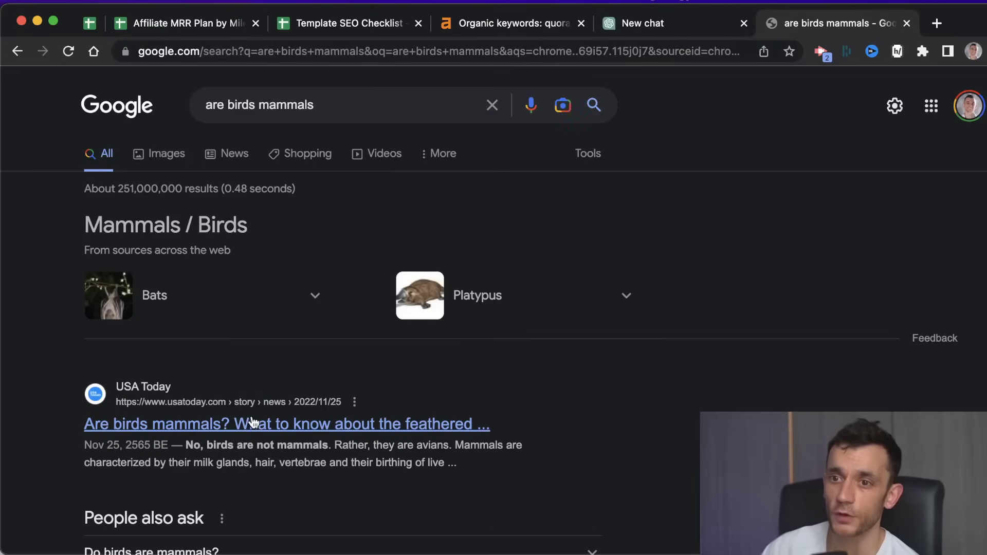
Open the USA Today 'are birds mammals' article and select all headings in its HeadingsMap outline.
scroll(241, 421, down, 1)
click(176, 390)
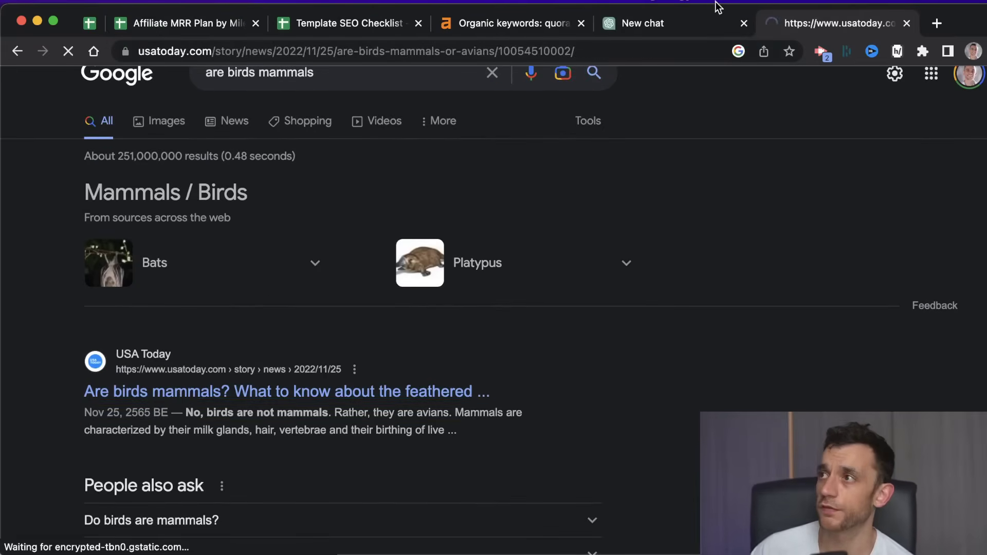
scroll(464, 242, down, 20)
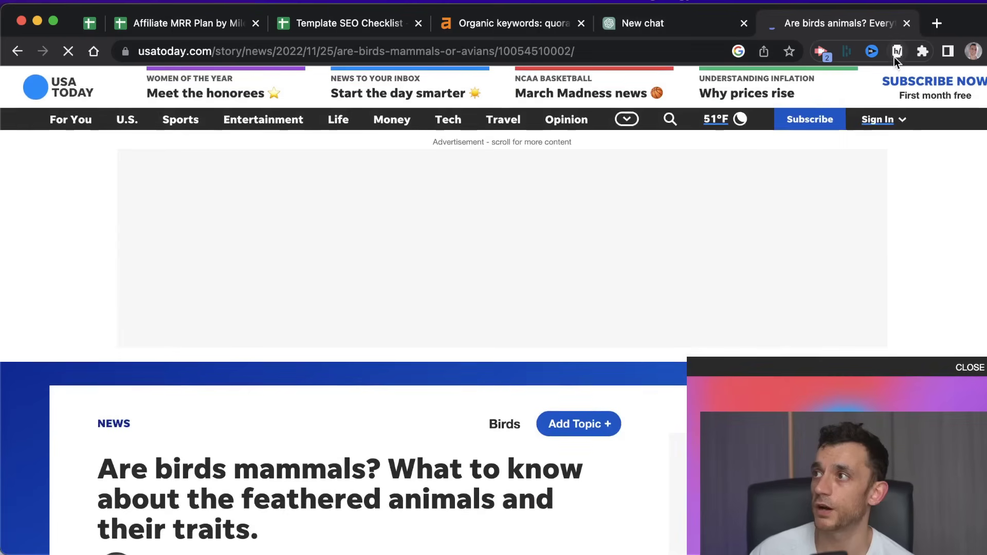
click(898, 51)
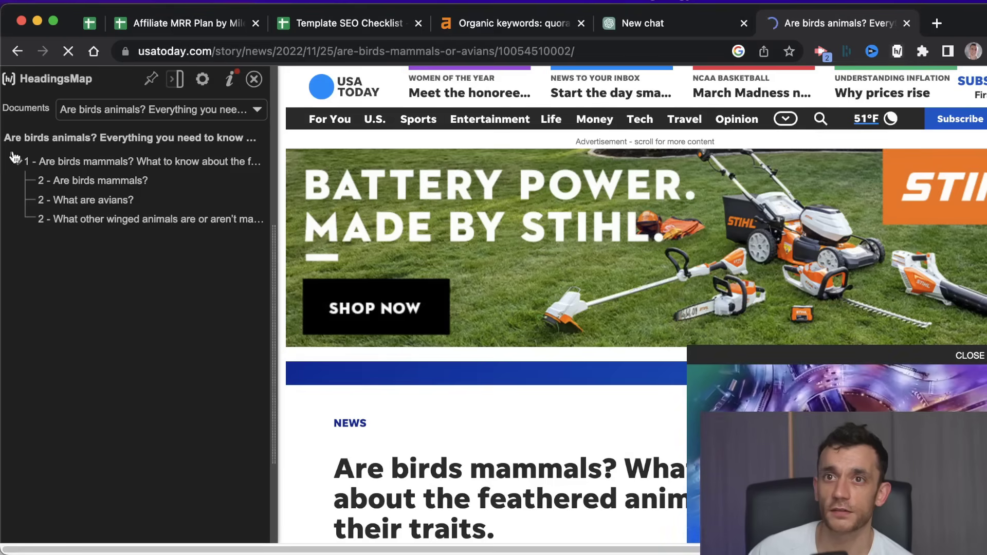
drag(1, 236, 2, 212)
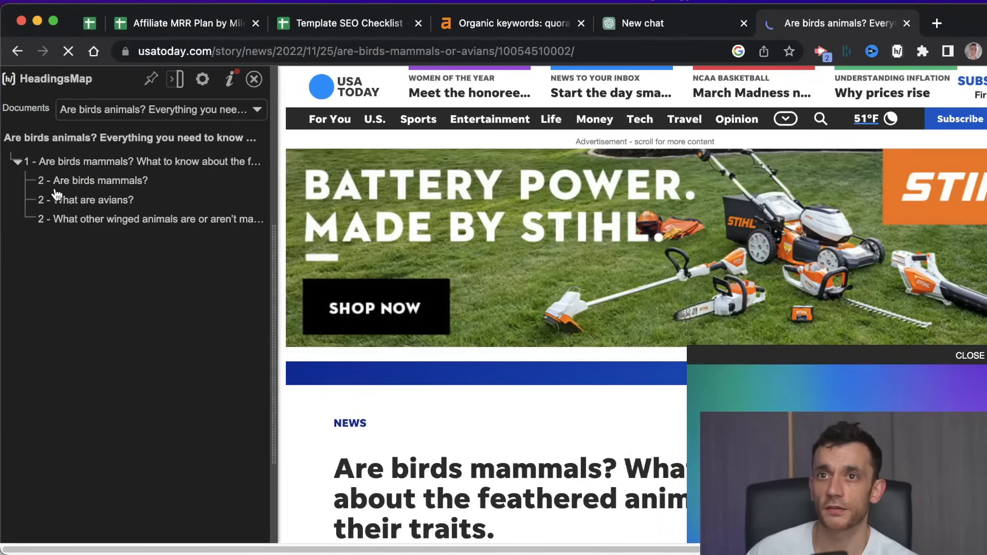
click(82, 319)
key(super+a)
Create a new Google Doc with docs.new and paste the heading outline into it.
key(ctrl+shift+Tab)
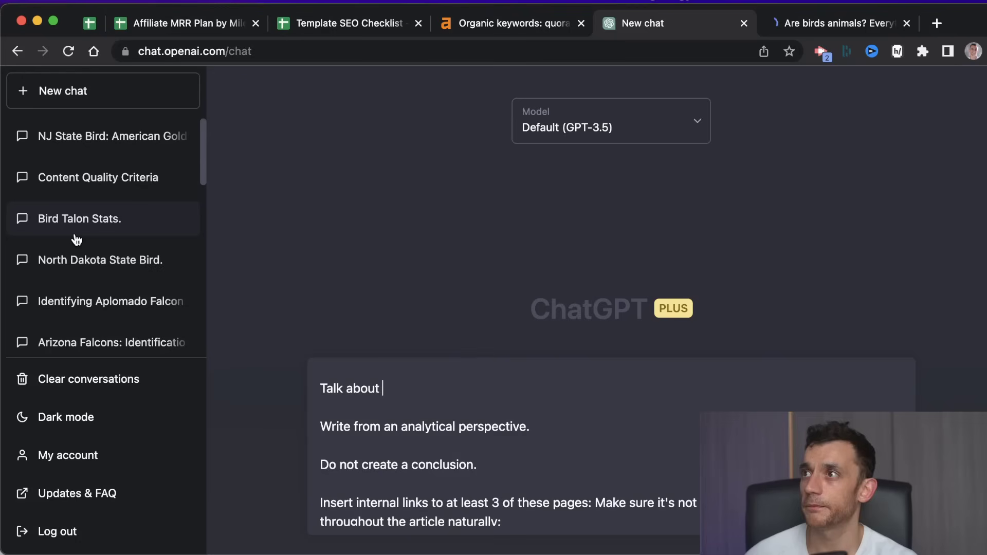
key(super+t)
text(docs.new)
key(Return)
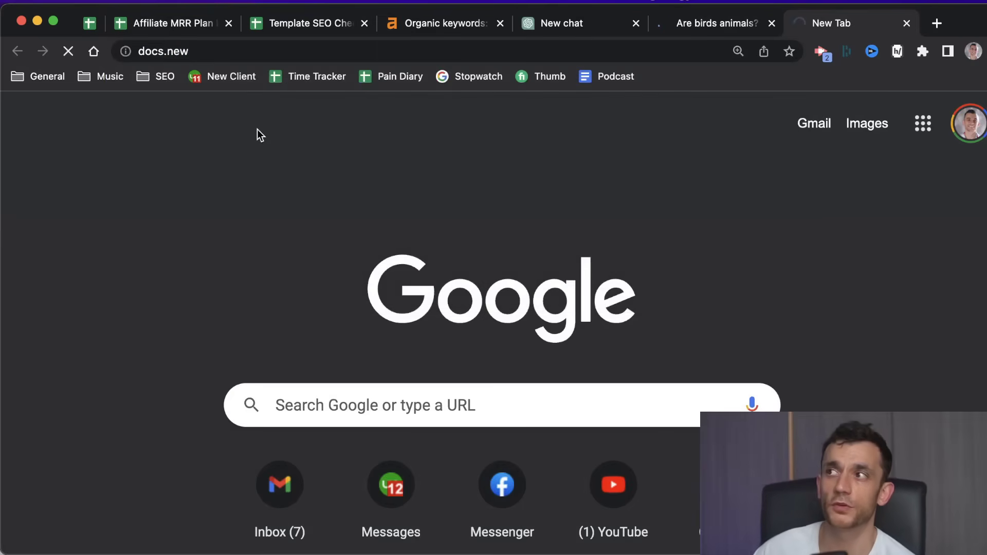
text(HeadingsMap   Documents Are birds animals? Everything you need to know about avians. 1Are birds mammals? What to know about the feathered animals and their traits. 2Are birds mammals? 2What are avians? 2What other winged animals are or aren’t mammals?  close)
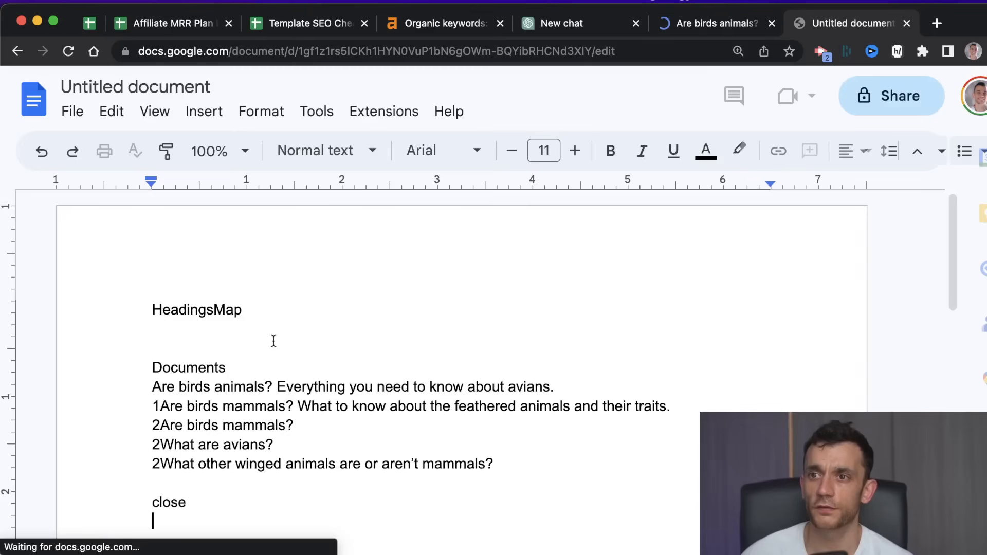
Delete the HeadingsMap labels and redundant lines, leaving three clean headings.
triple_click(307, 387)
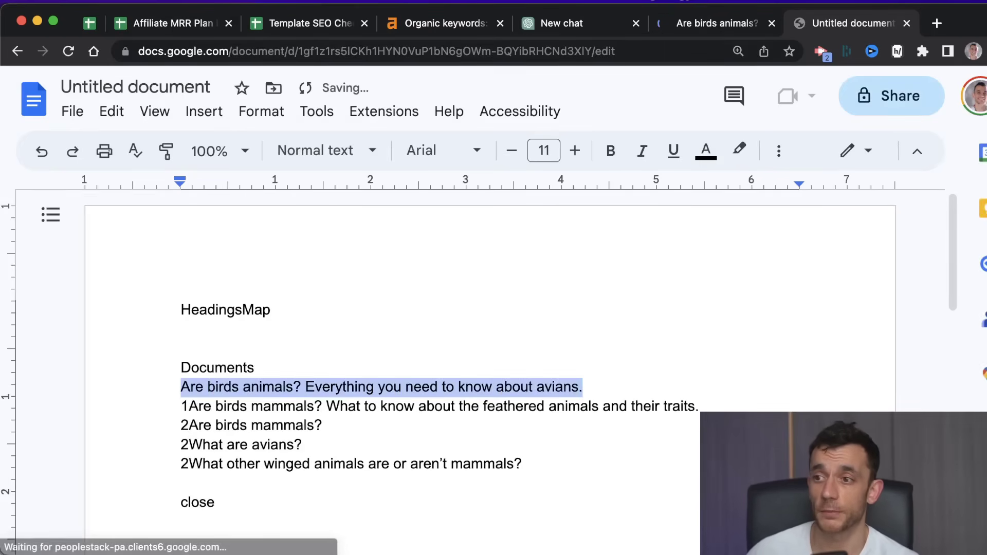
key(super+Up)
key(shift+End)
key(shift+Down)
key(shift+Down)
key(shift+Down)
key(Delete)
key(shift+End)
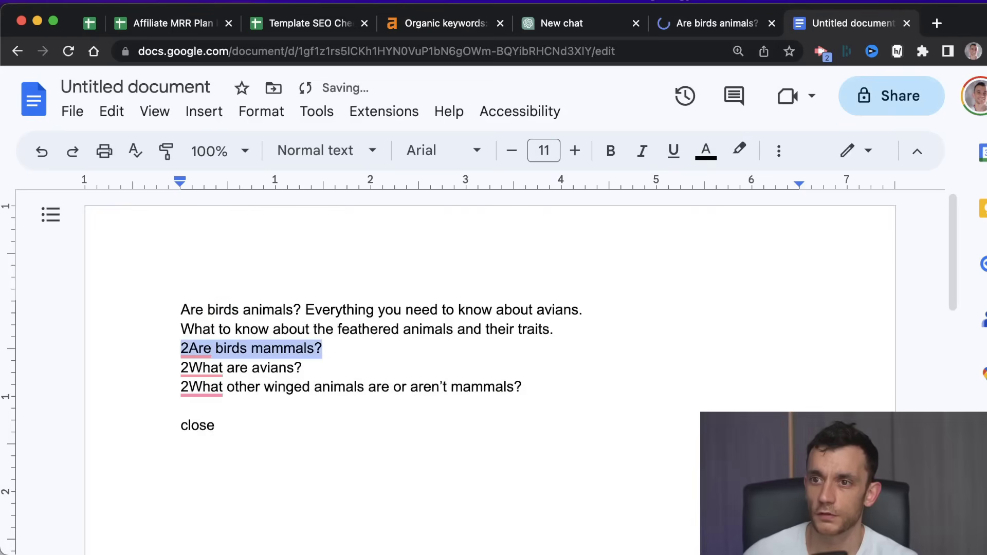
key(shift+Down)
key(shift+Up)
key(Delete)
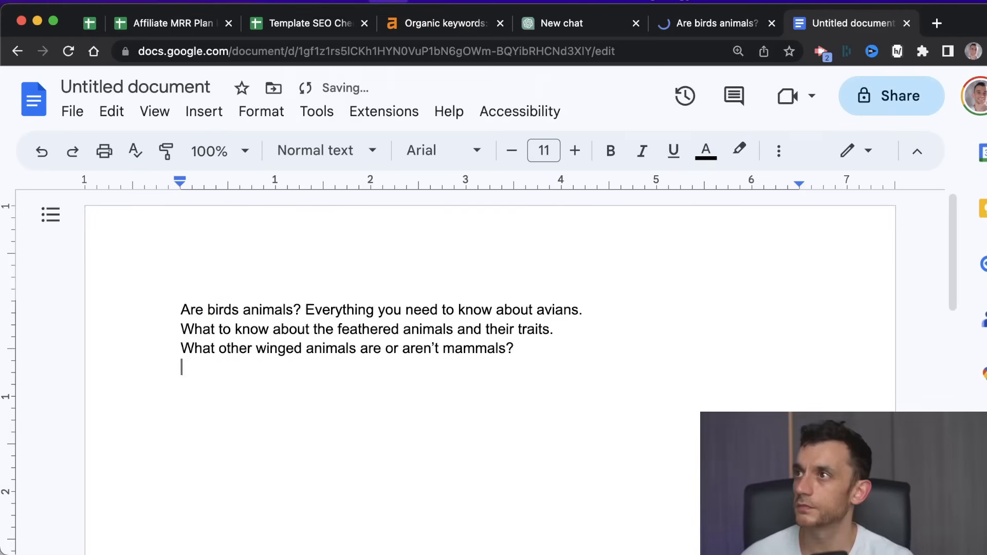
key(super+alt+Left)
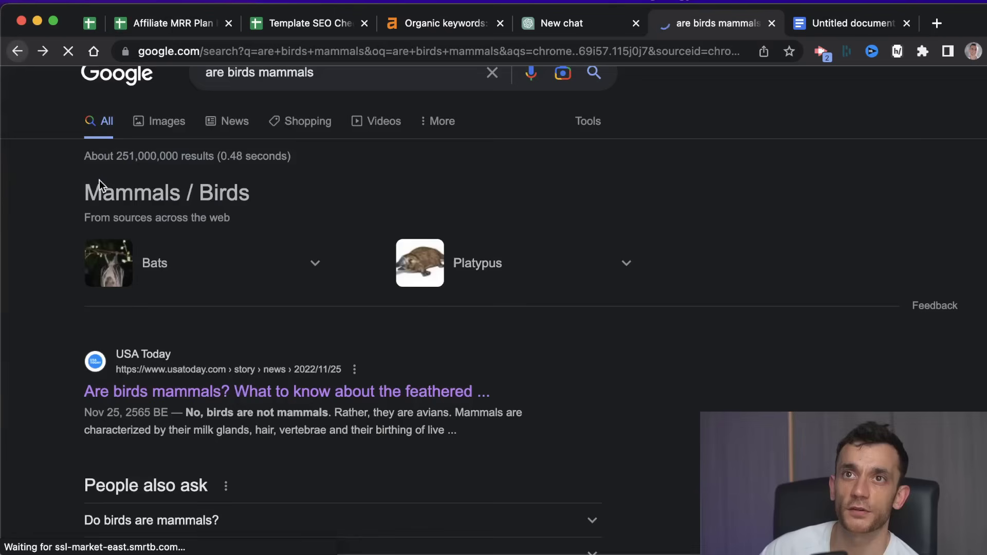
Copy the four People also ask questions from the results into the Google Doc.
click(17, 51)
scroll(267, 432, down, 10)
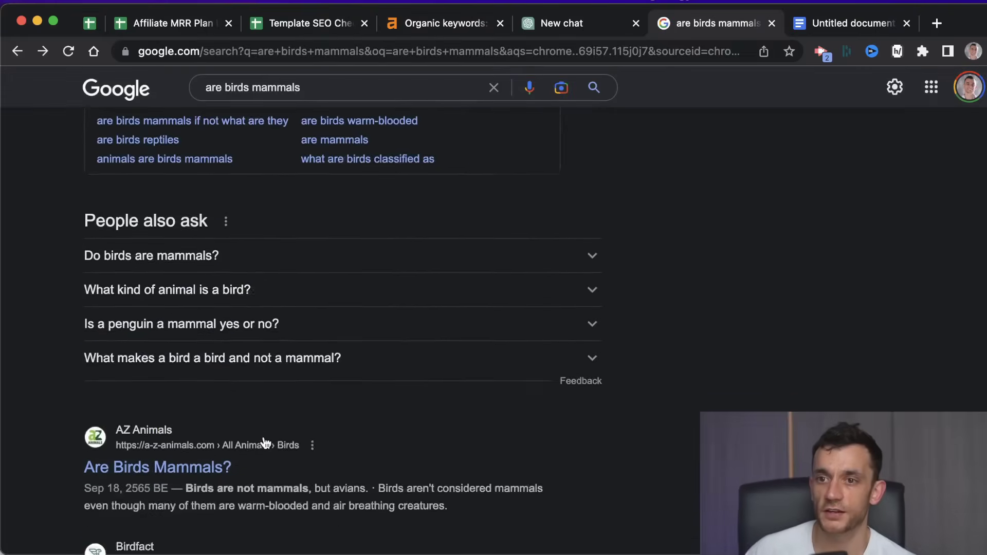
drag(63, 149, 382, 277)
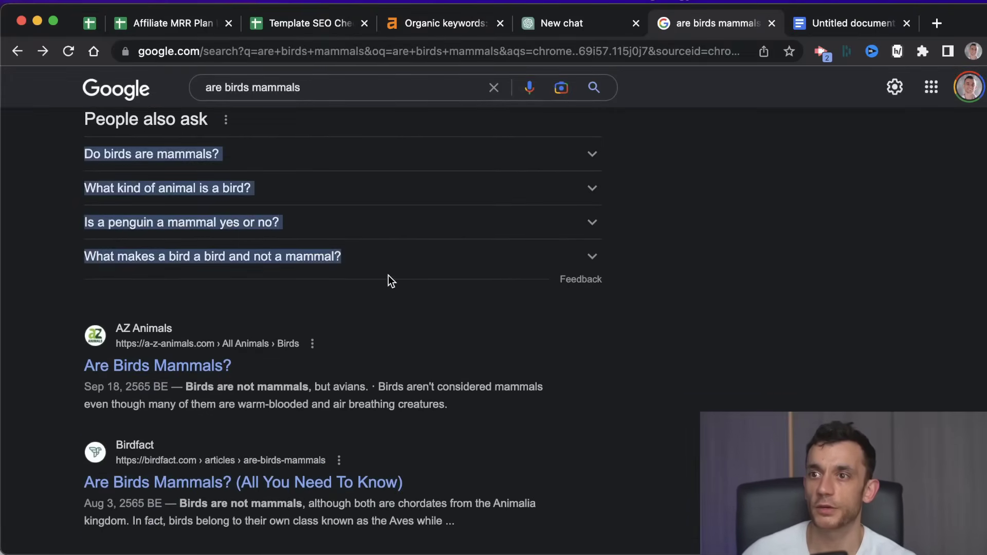
key(super+c)
key(ctrl+Tab)
key(super+v)
key(ctrl+shift+Tab)
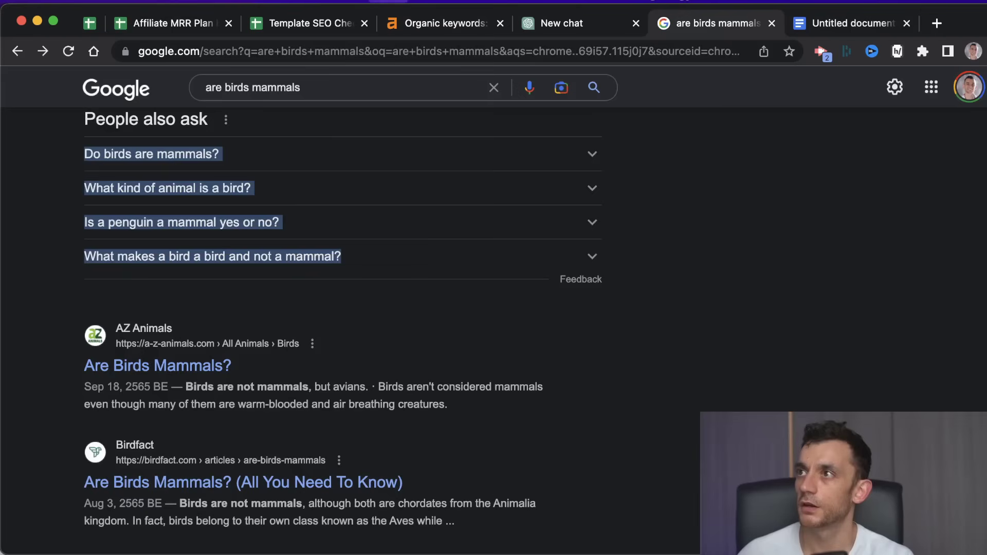
Clear the address bar of the Google results tab.
key(super+l)
key(super+v)
key(super+a)
key(BackSpace)
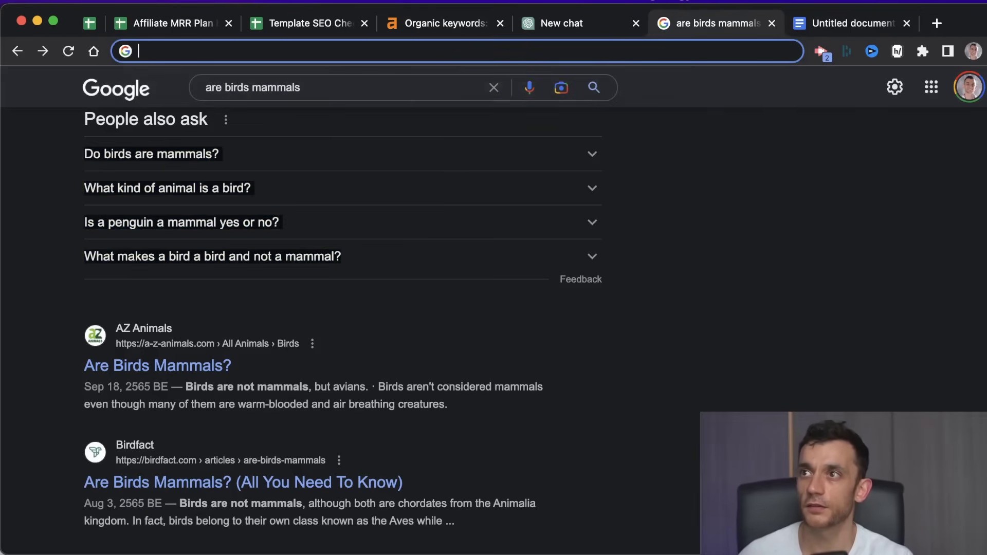
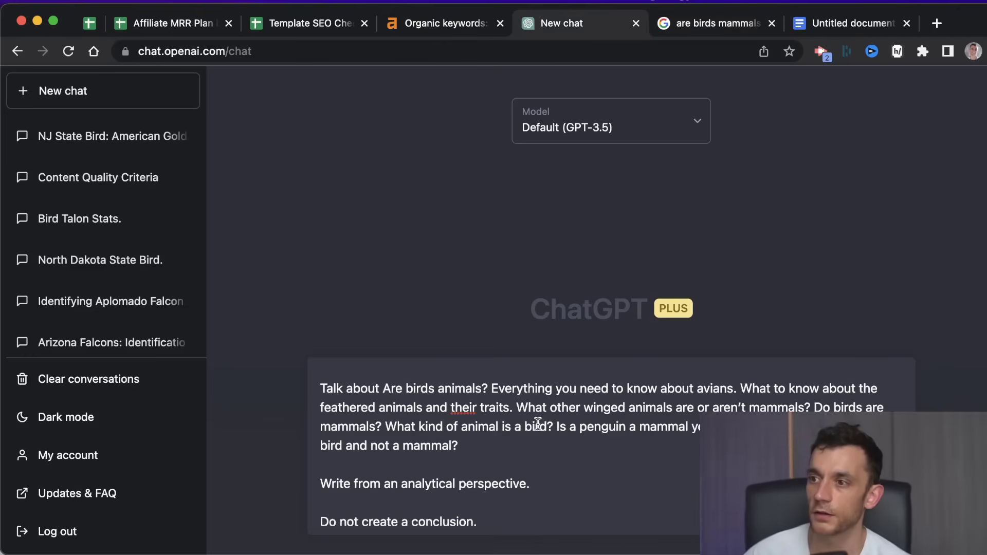
Delete the internal-links and FAQ request lines from the ChatGPT prompt.
scroll(537, 424, down, 3)
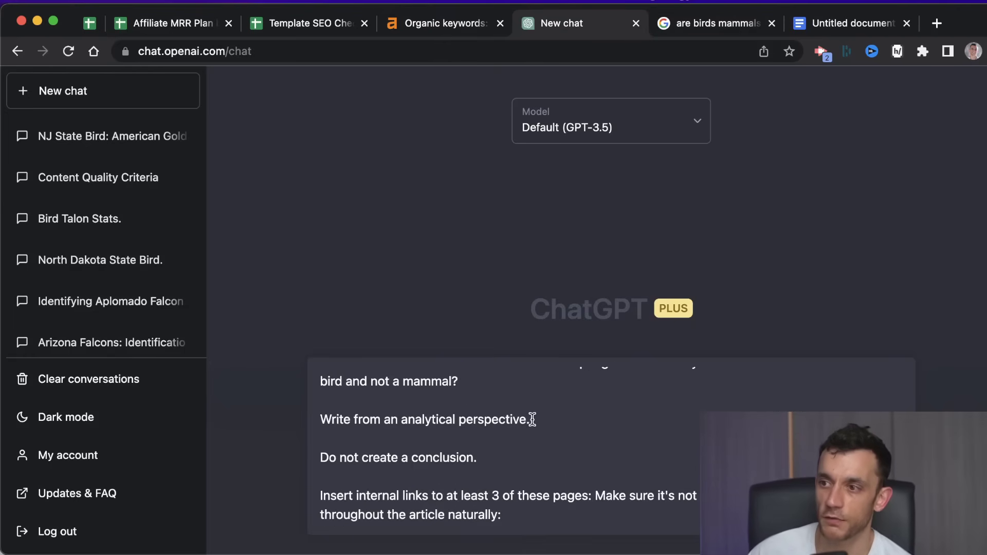
drag(533, 420, 337, 414)
drag(514, 459, 256, 450)
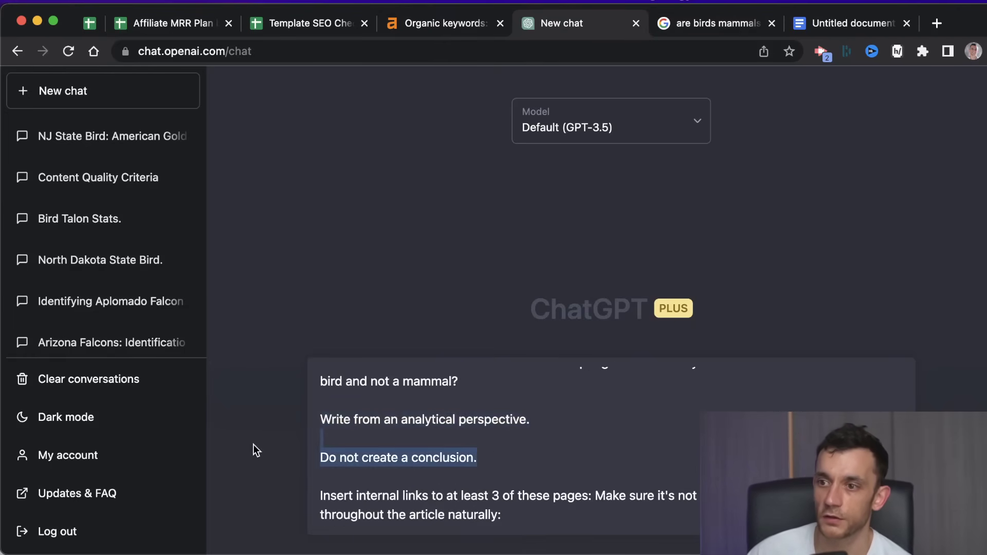
double_click(432, 463)
scroll(458, 475, down, 3)
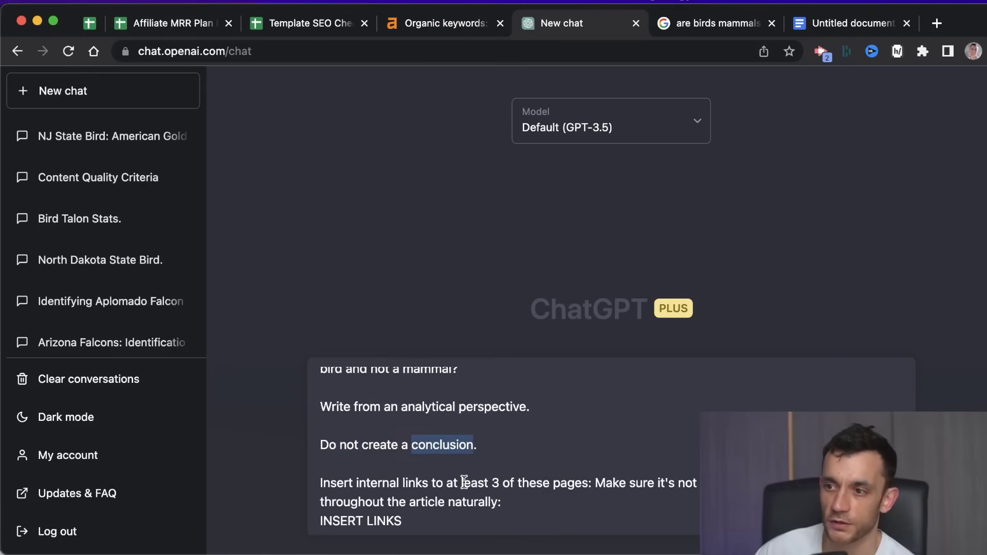
click(411, 400)
key(shift+Down)
key(shift+Down)
key(shift+Down)
key(shift+Down)
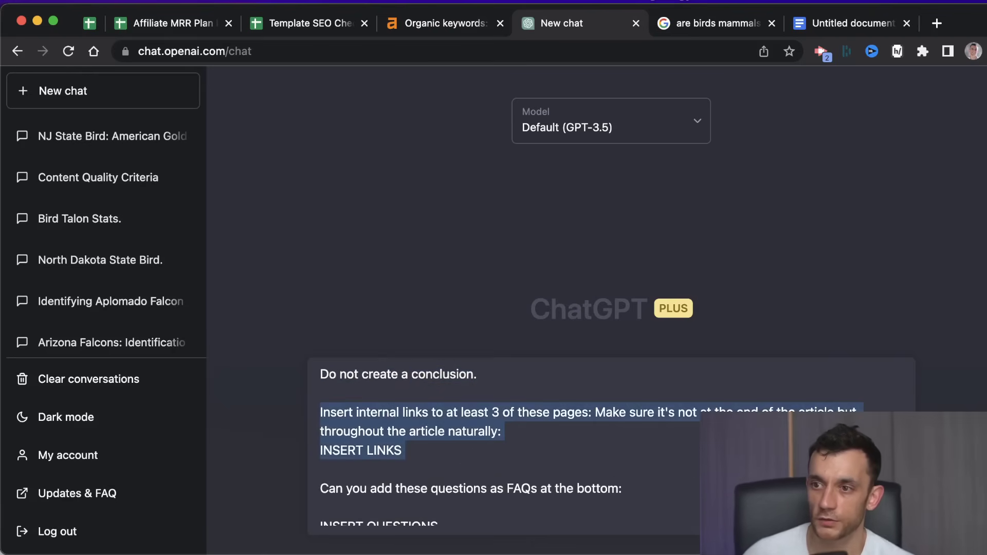
key(BackSpace)
key(BackSpace)
key(shift+Down)
key(shift+Down)
key(shift+Down)
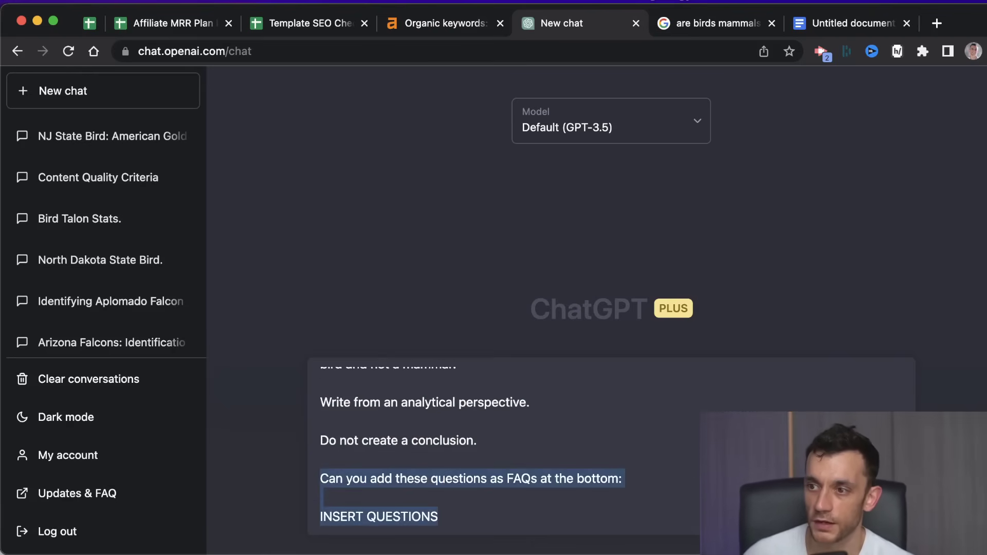
key(BackSpace)
key(BackSpace)
key(BackSpace)
Send the trimmed prompt and review the generated 'Are Birds Mammals?' article.
scroll(441, 334, up, 10)
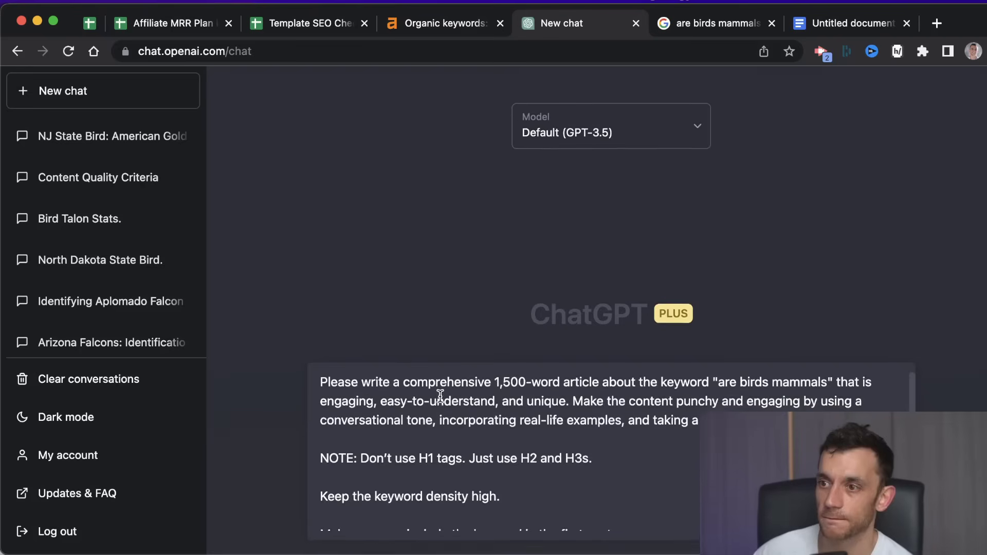
key(Return)
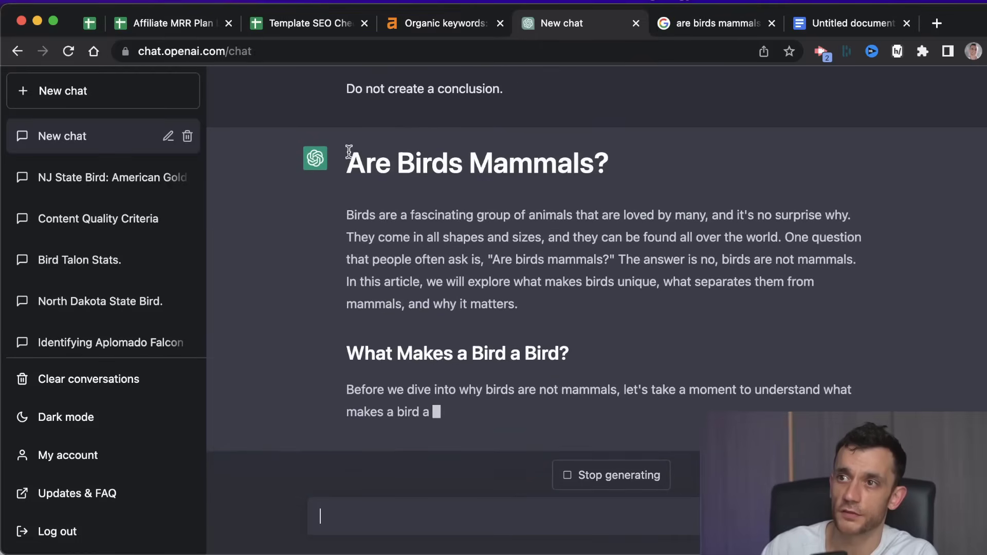
drag(304, 154, 678, 176)
drag(304, 351, 680, 355)
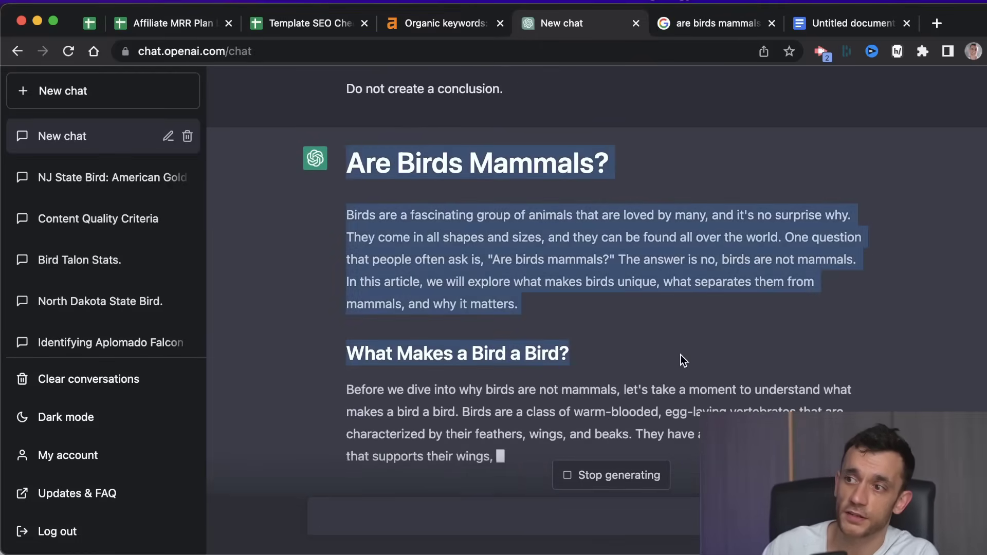
click(635, 358)
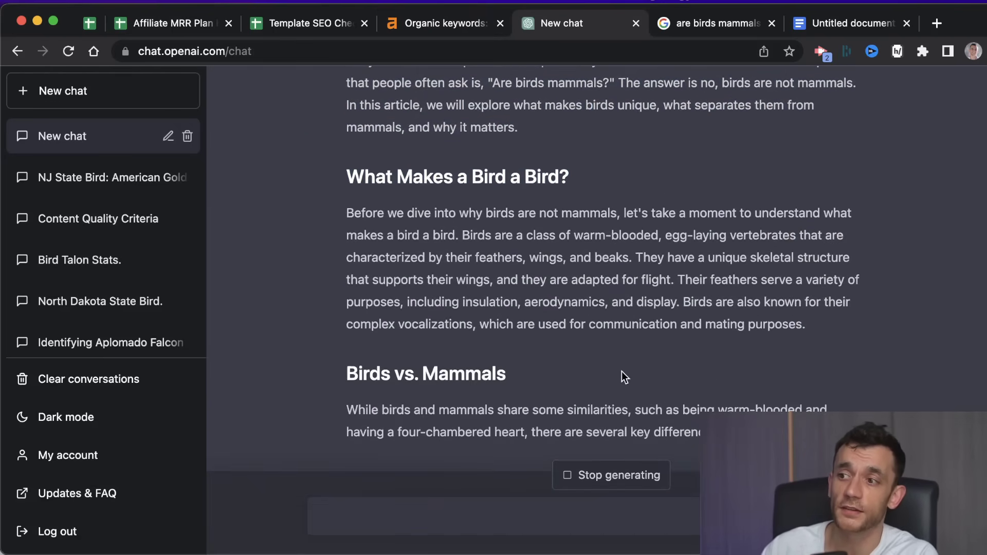
Open chipperbirds.com in a new tab and start a new post.
key(super+t)
text(chipperbirds.com)
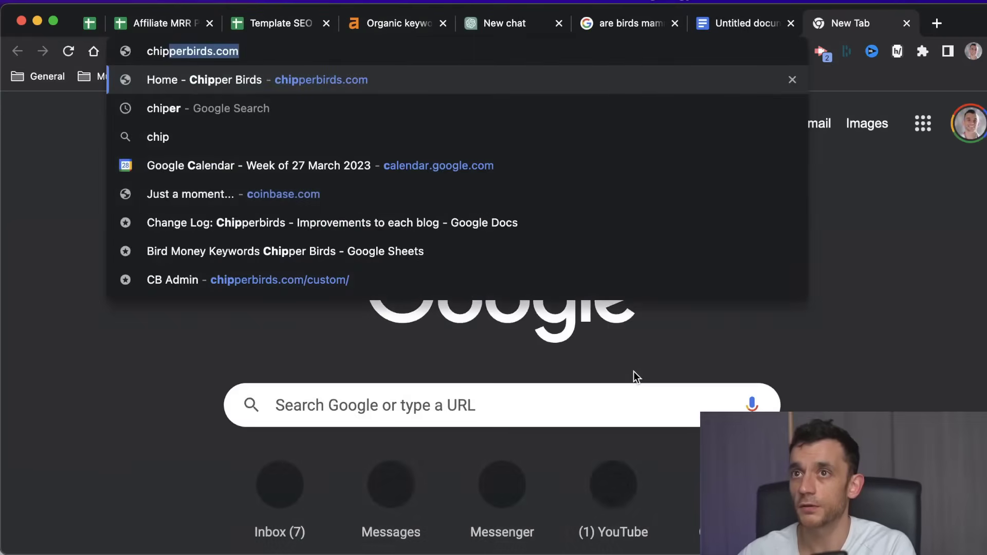
key(Return)
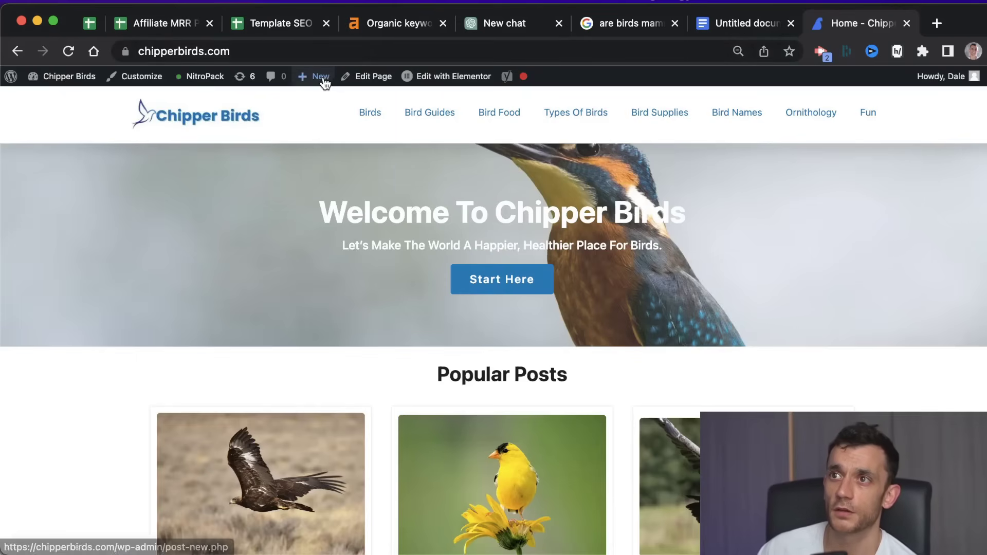
mouse_move(325, 92)
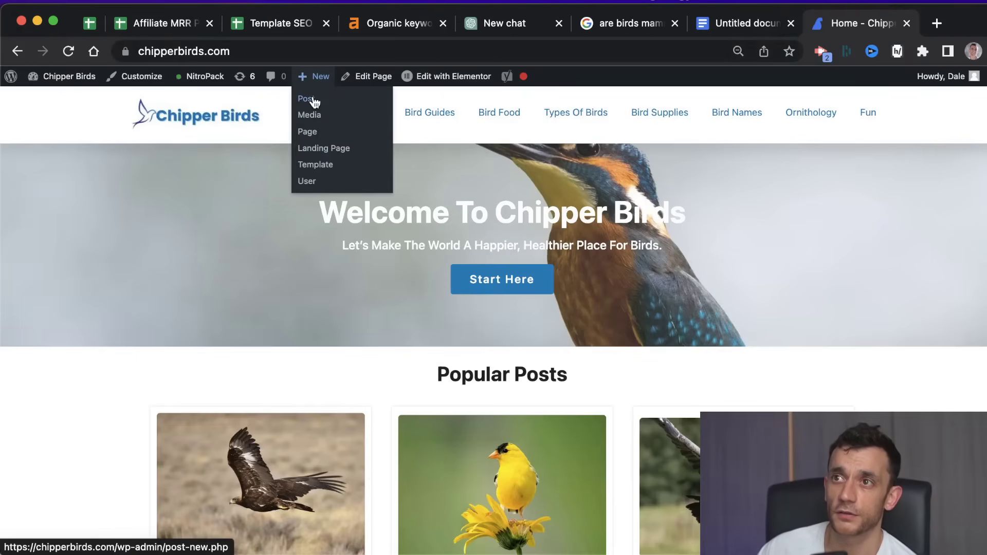
click(308, 132)
Copy the Google query 'are birds mammals' and paste it as the Yoast focus keyphrase.
key(super+5)
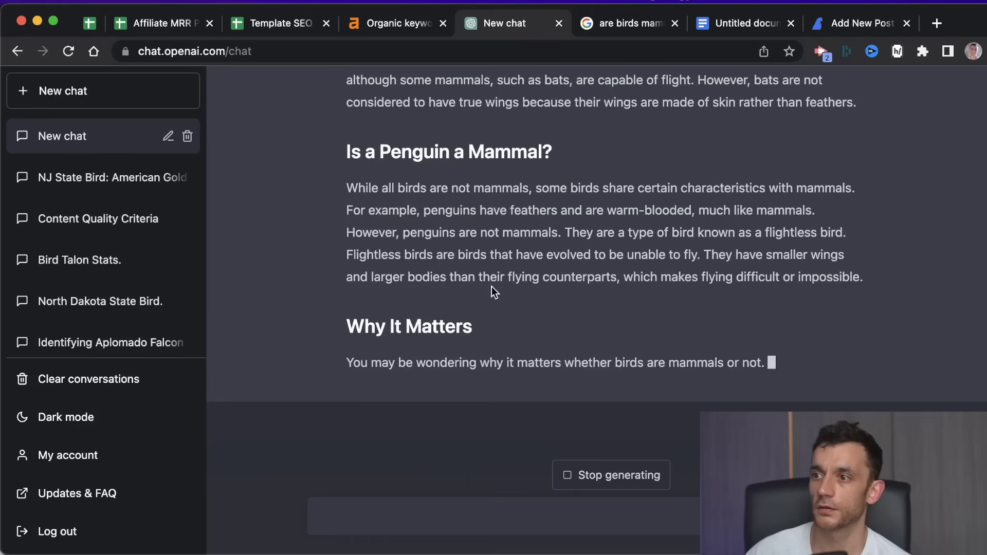
click(853, 22)
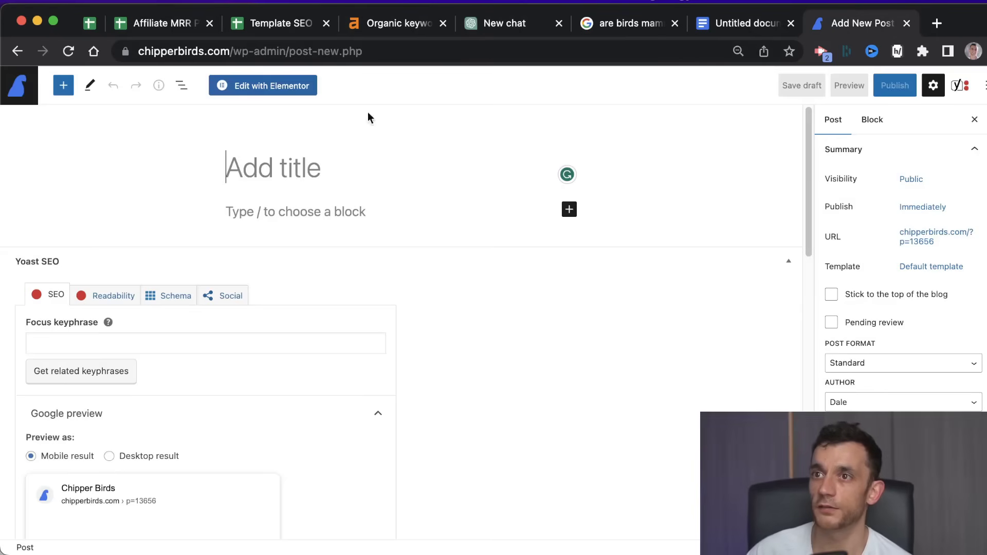
click(102, 341)
key(super+v)
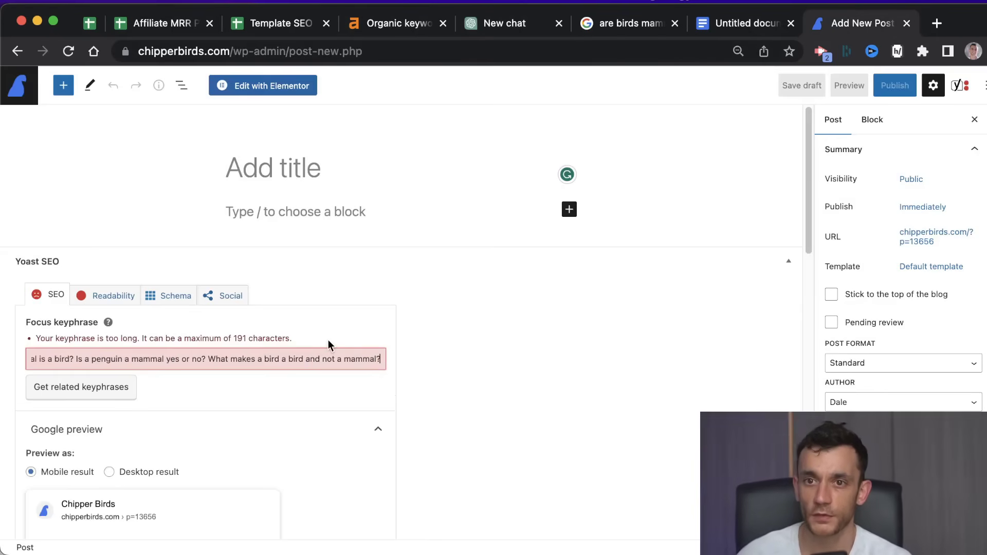
key(super+6)
scroll(213, 262, up, 10)
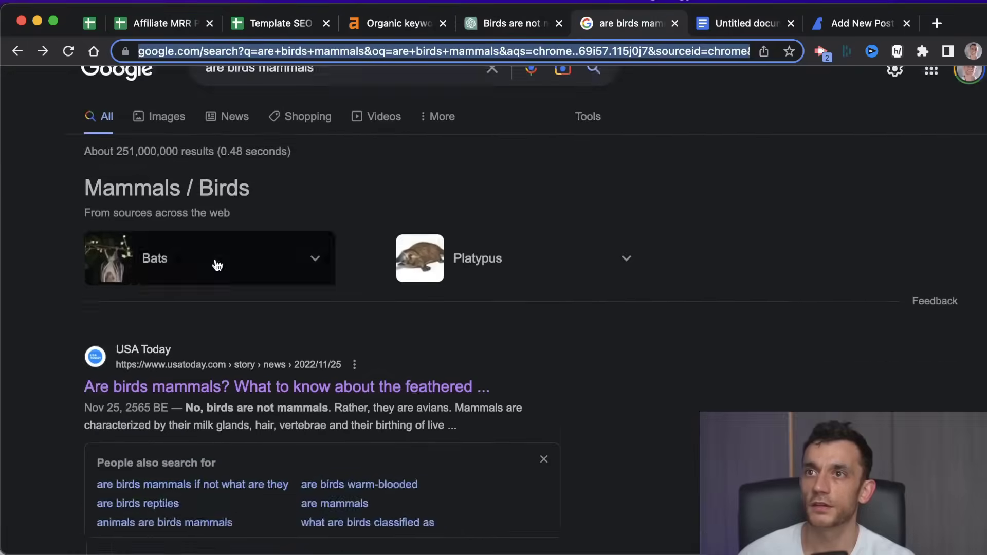
triple_click(308, 103)
key(super+c)
key(super+7)
key(super+8)
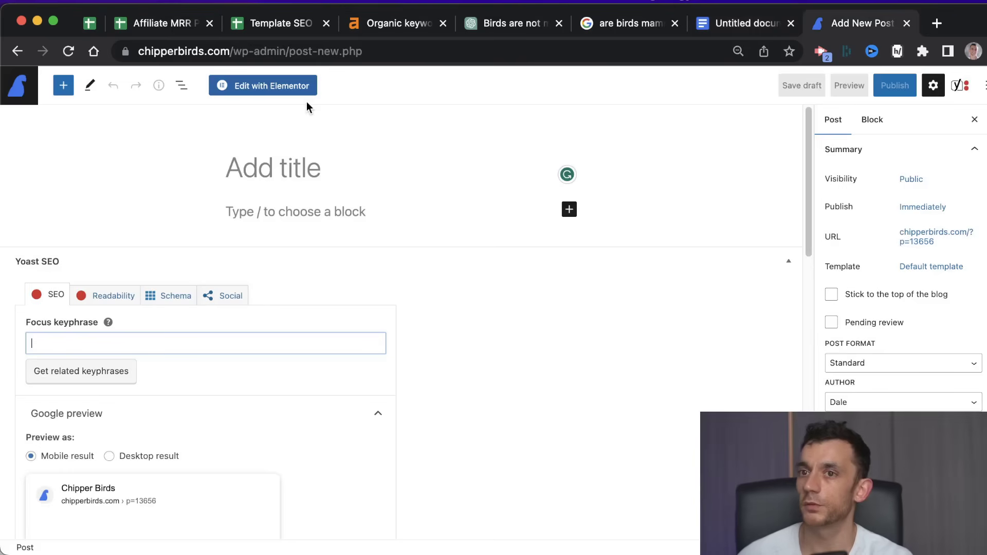
key(super+1)
key(super+8)
key(super+v)
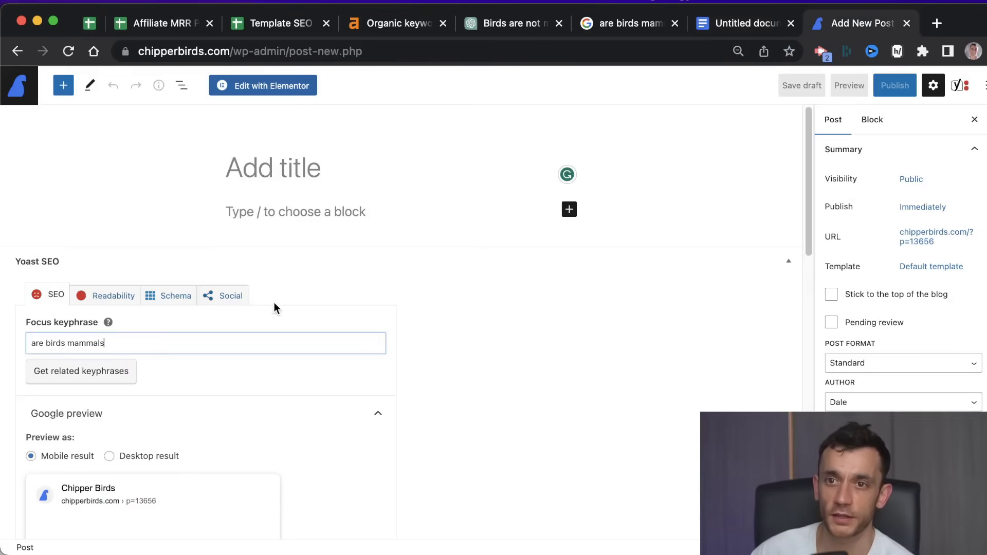
Paste 'are birds mammals' into the Slug field, then return to the ChatGPT article.
scroll(249, 371, down, 3)
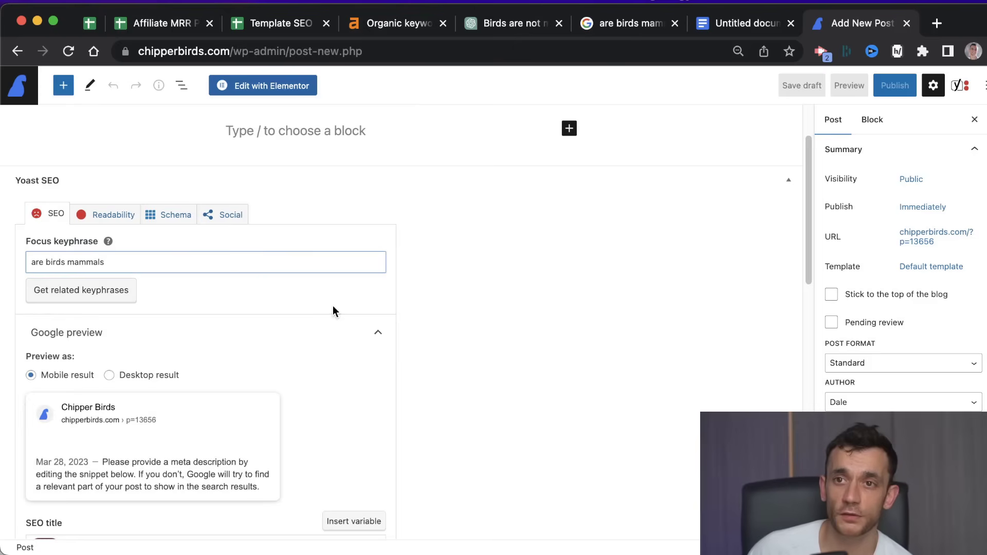
scroll(337, 352, down, 7)
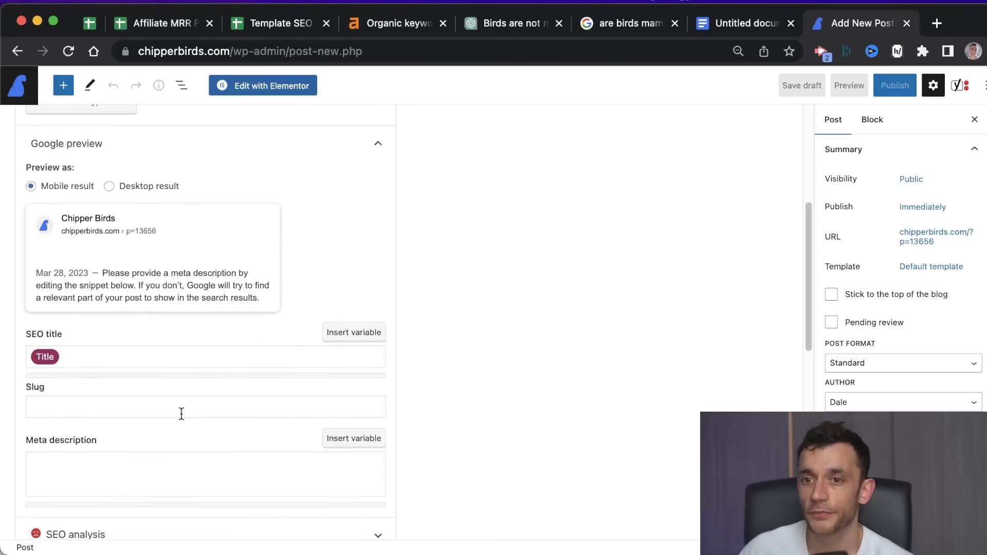
click(181, 414)
key(super+v)
click(180, 358)
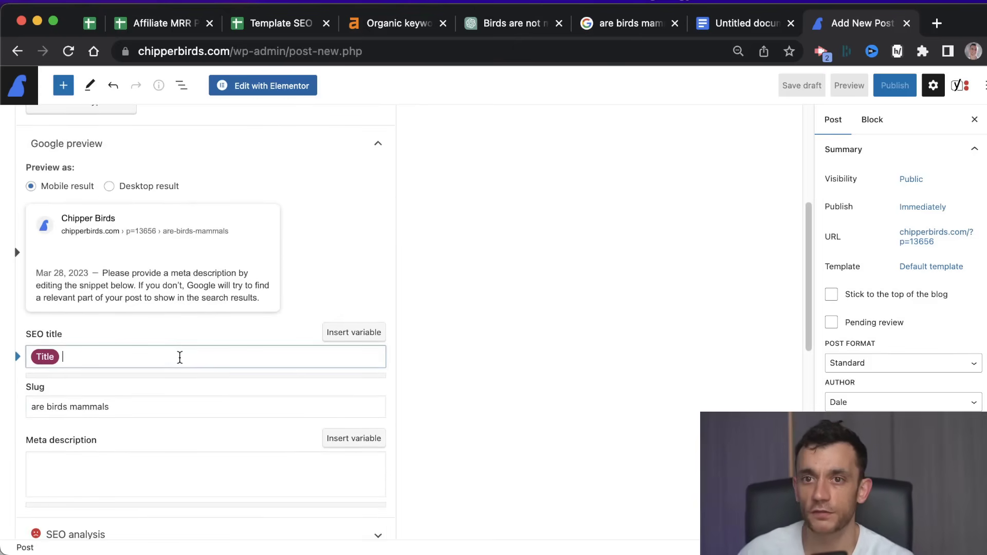
scroll(178, 495, down, 8)
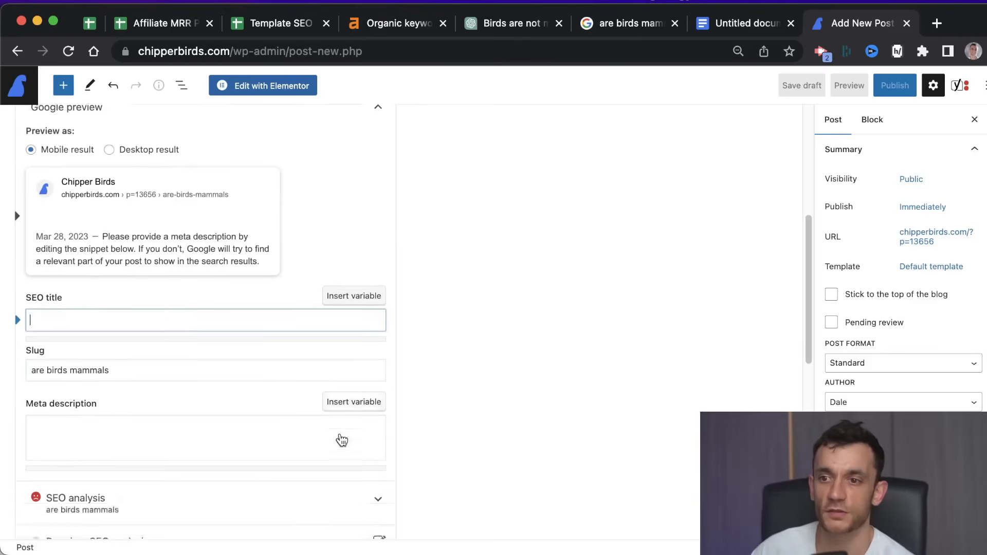
key(super+5)
scroll(505, 240, up, 5)
scroll(506, 239, up, 15)
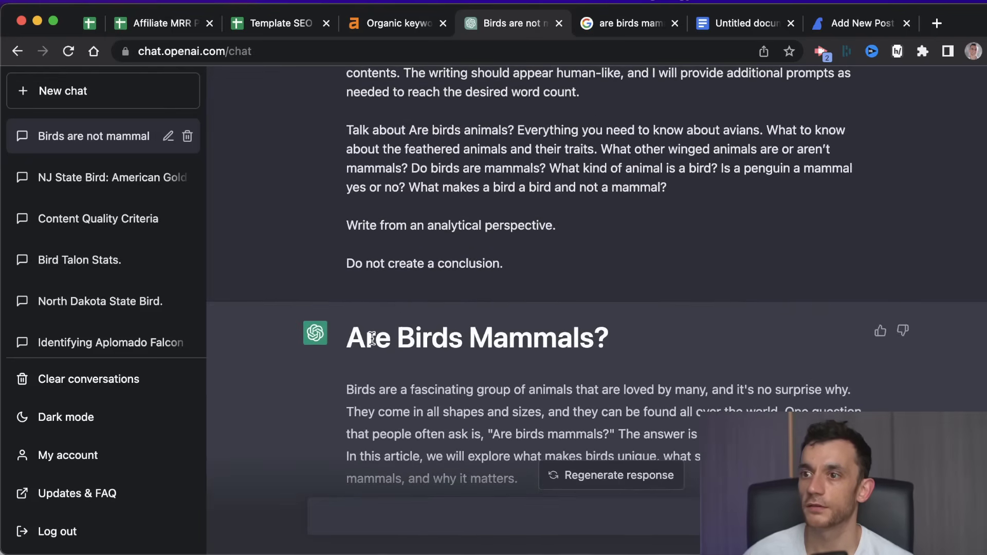
Copy the ChatGPT article through 'In Conclusion' and paste it into the empty post.
double_click(373, 339)
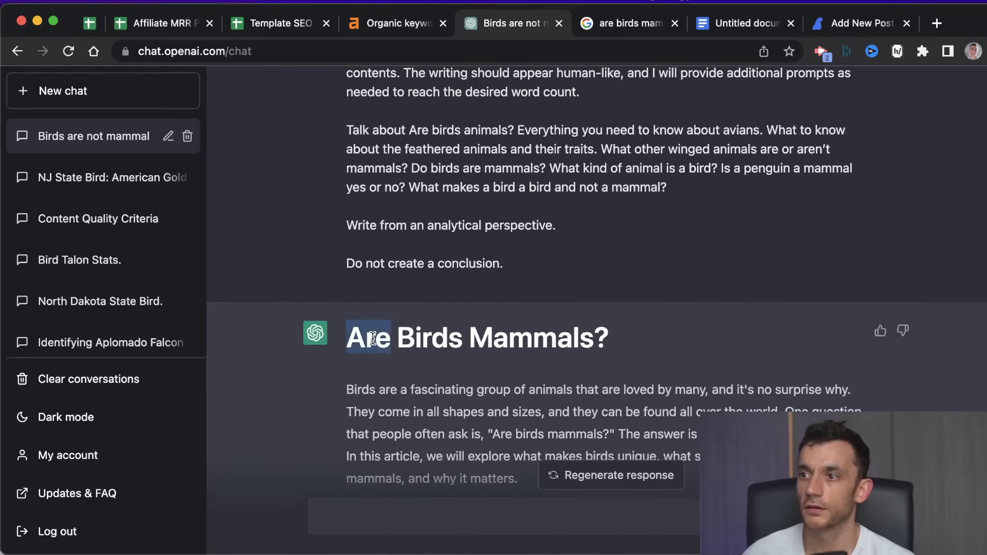
scroll(476, 386, down, 15)
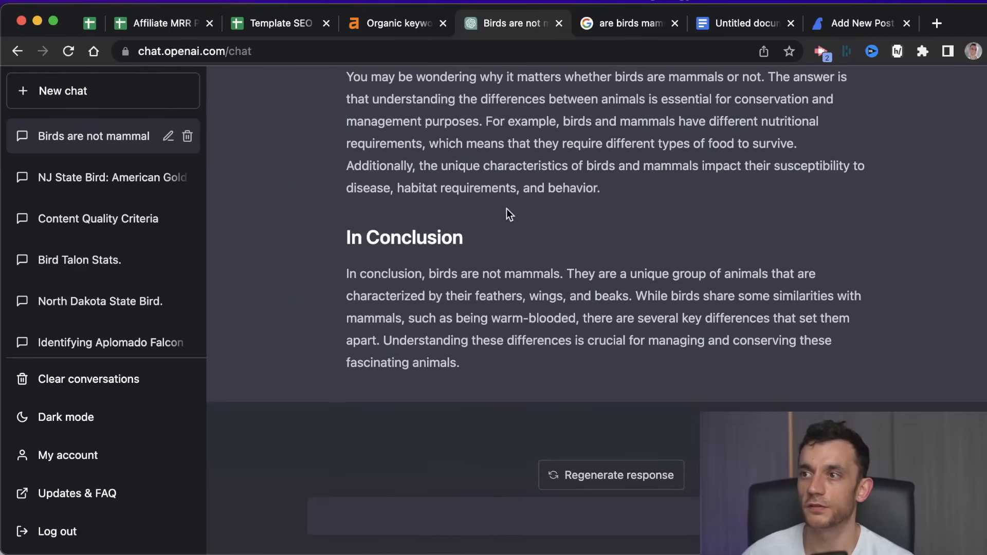
triple_click(702, 194)
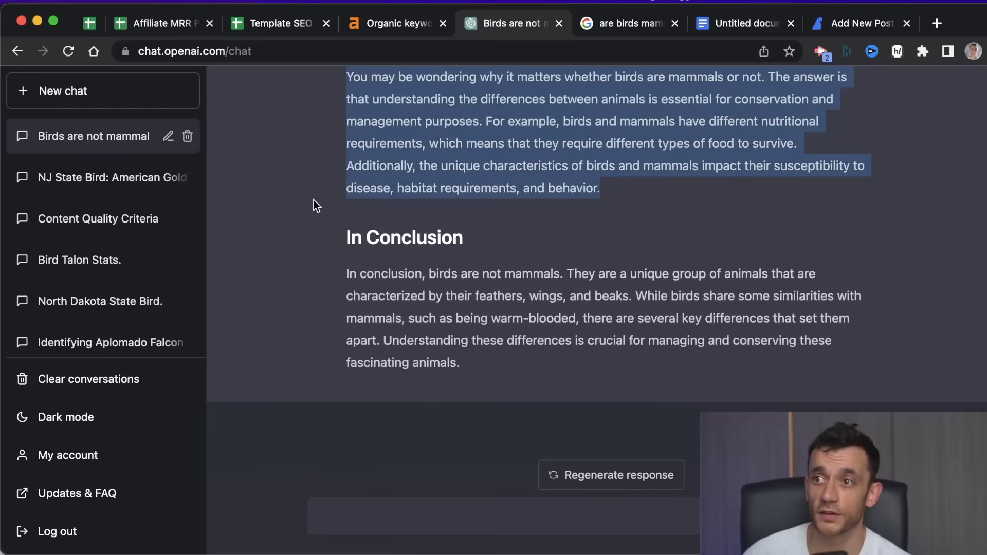
drag(342, 227, 463, 365)
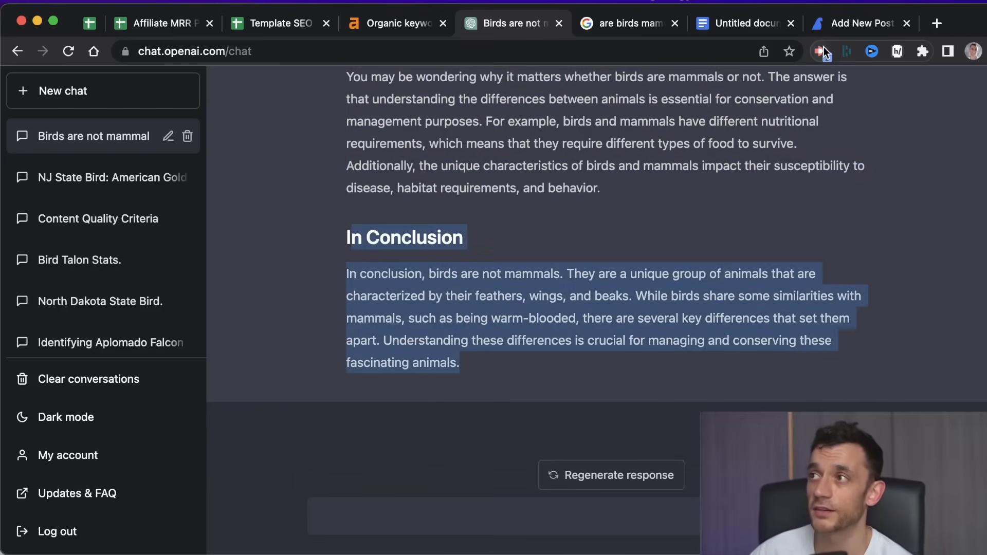
click(856, 23)
key(super+v)
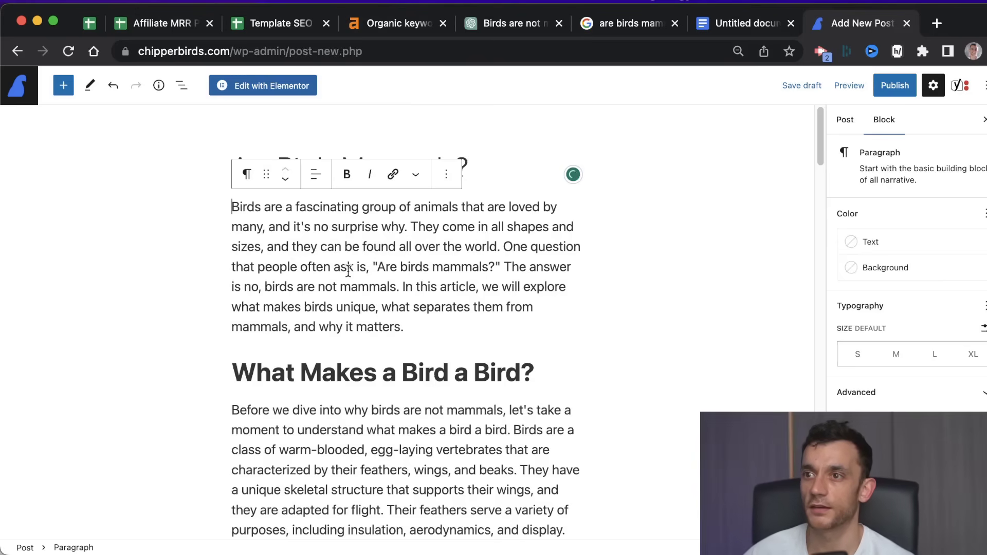
Break the intro into paragraphs after 'why.' and after 'Are birds mammals?'.
click(407, 227)
key(Return)
click(327, 262)
key(Return)
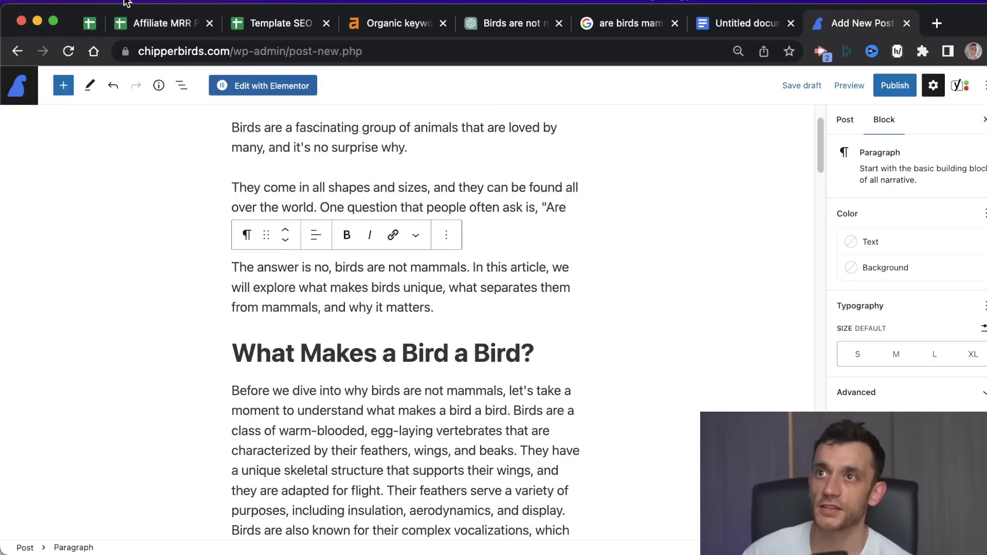
In the Template SEO Checklist sheet, paste into A17, undo it, then return to WordPress.
click(259, 32)
drag(264, 28, 688, 37)
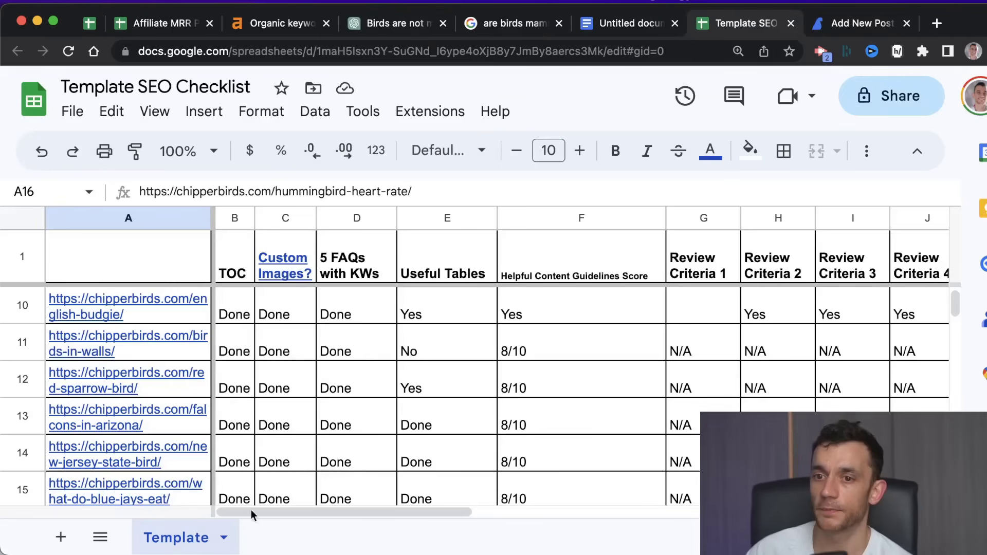
click(277, 446)
key(Down)
key(Down)
key(Down)
key(Left)
key(Left)
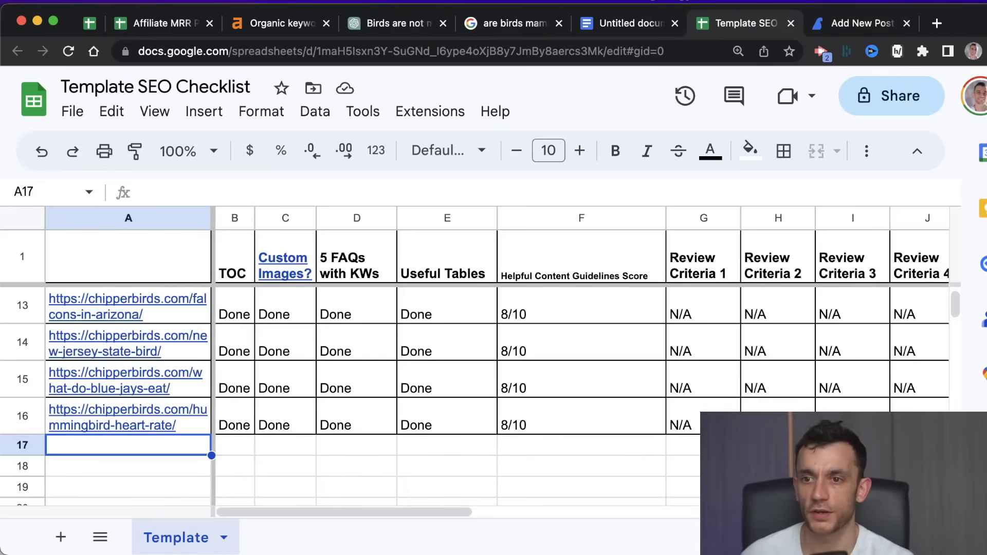
key(super+v)
key(super+z)
key(Right)
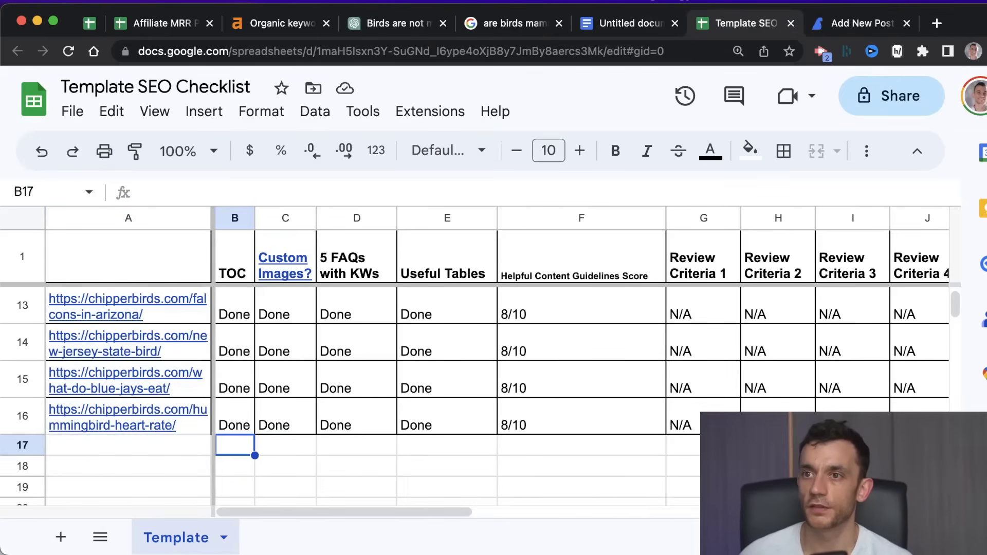
key(ctrl+Tab)
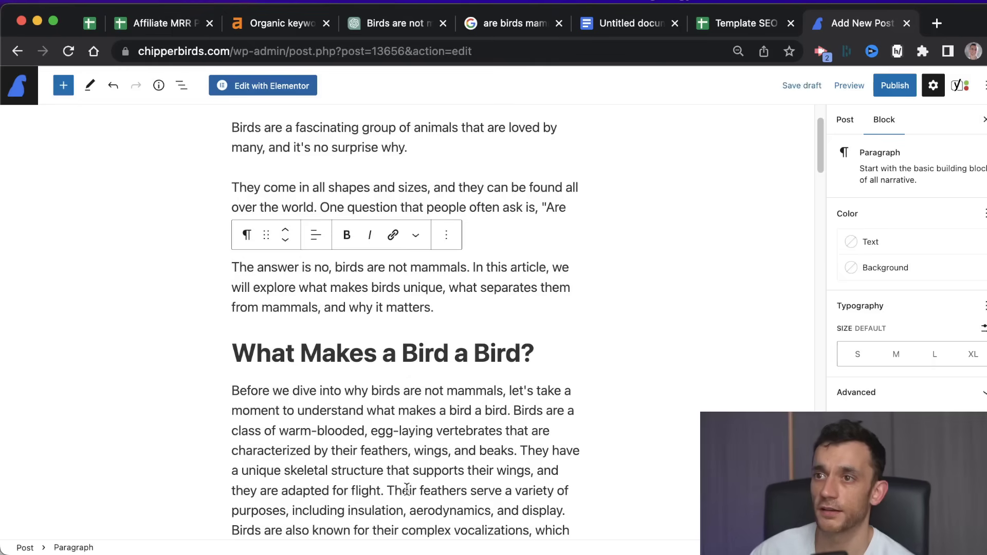
Add a [toc] shortcode block after the intro.
key(Return)
text(tableofcontent)
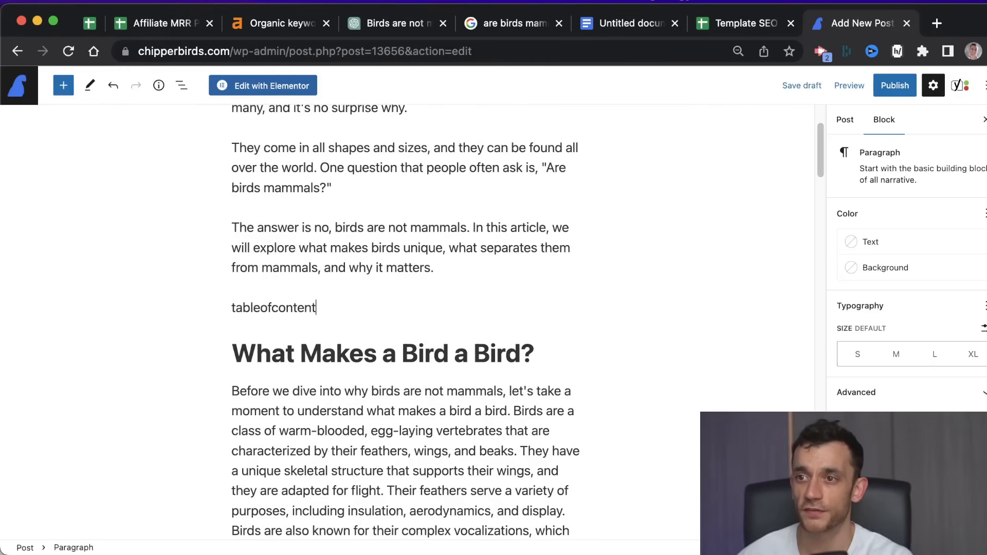
key(super+a)
text([toc])
scroll(370, 398, down, 6)
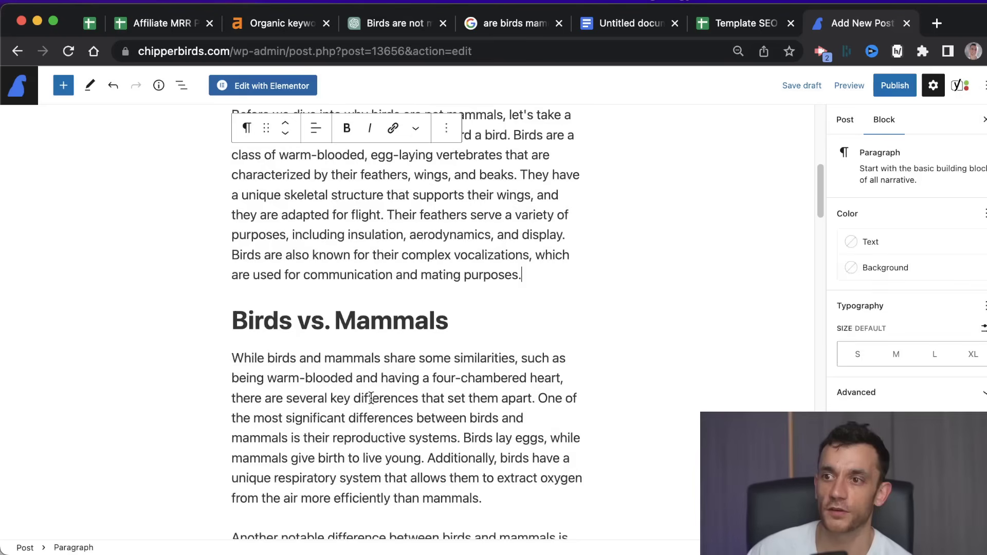
scroll(401, 278, up, 5)
Insert a Separator block above the 'What Makes a Bird a Bird?' heading.
click(517, 324)
key(Home)
key(Return)
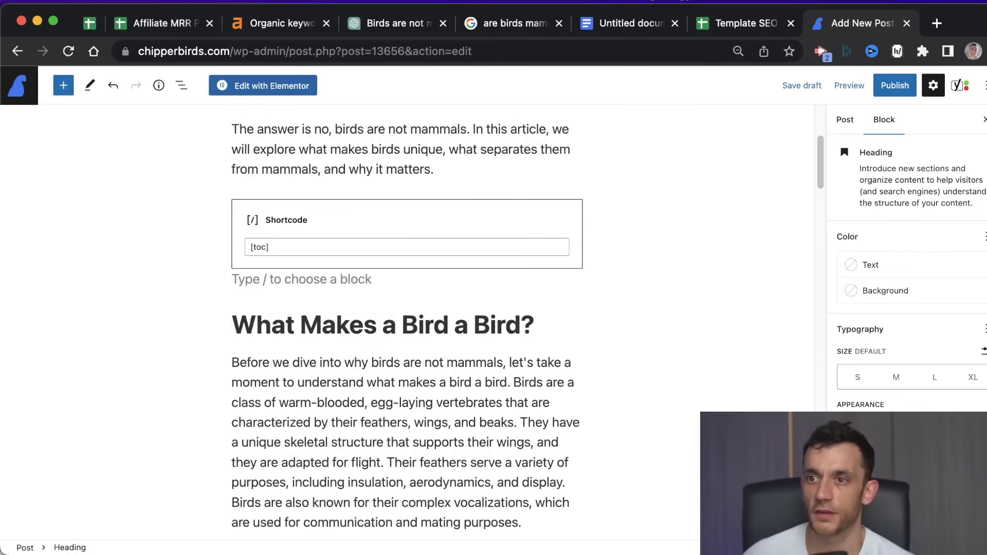
key(Up)
key(Return)
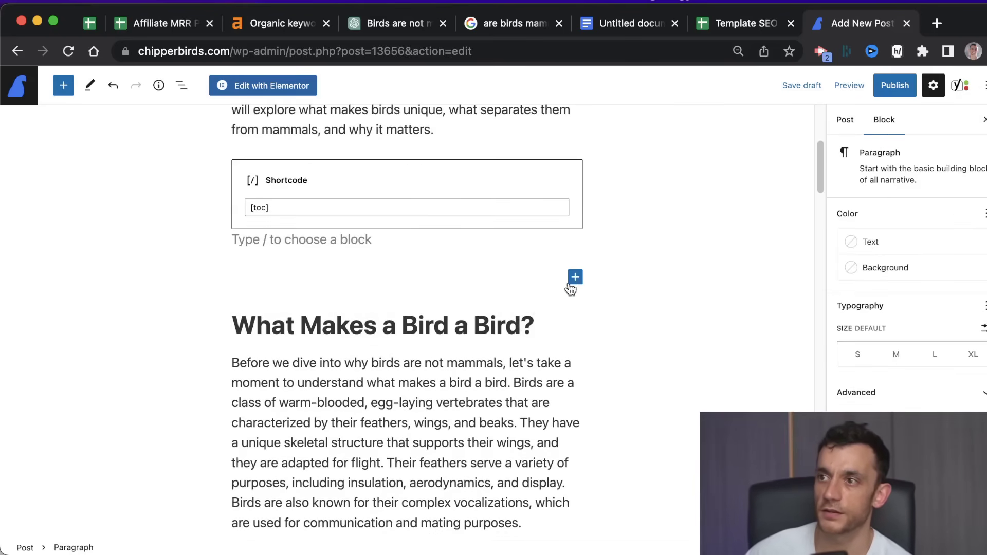
click(575, 278)
click(758, 379)
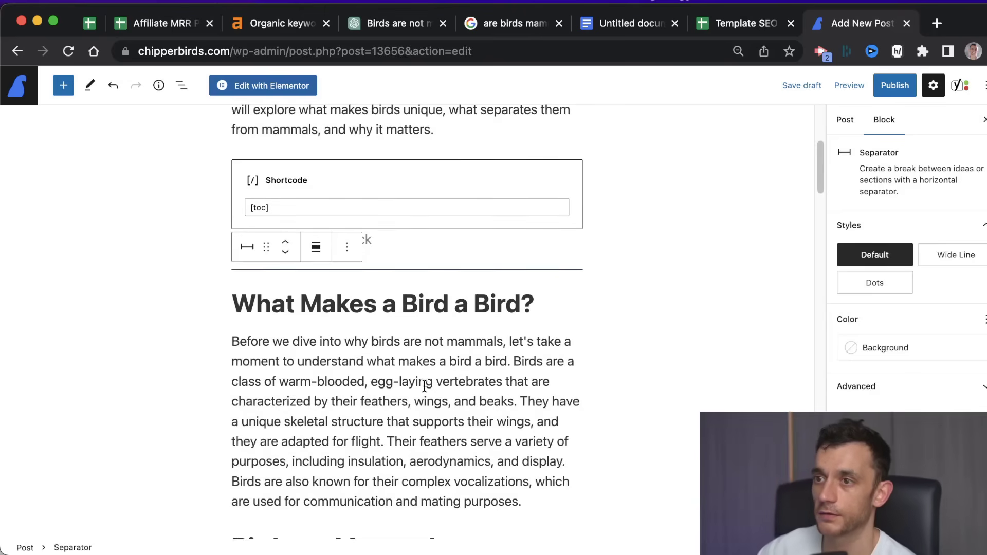
click(510, 361)
Select the first section paragraph and open a blank browser tab.
scroll(507, 385, down, 3)
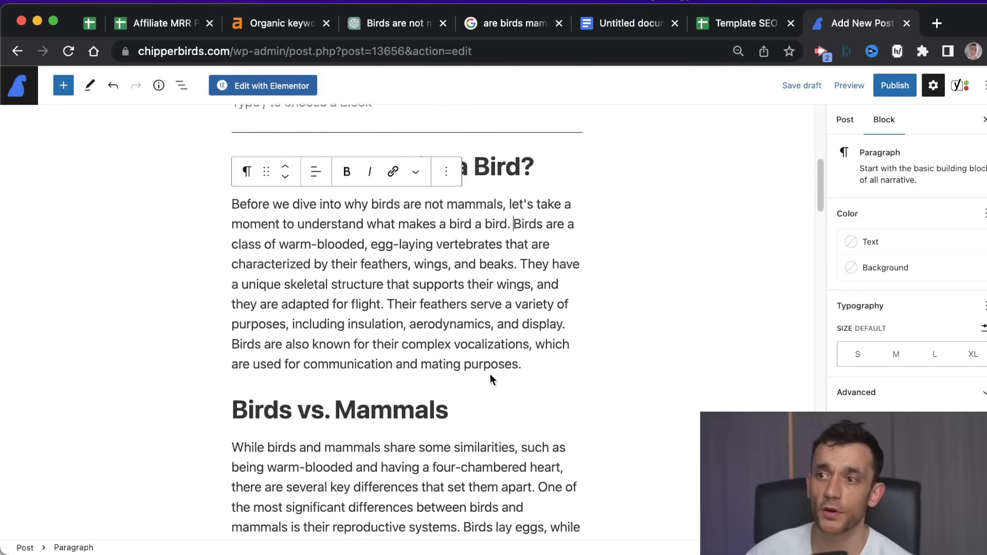
scroll(444, 343, up, 2)
triple_click(444, 343)
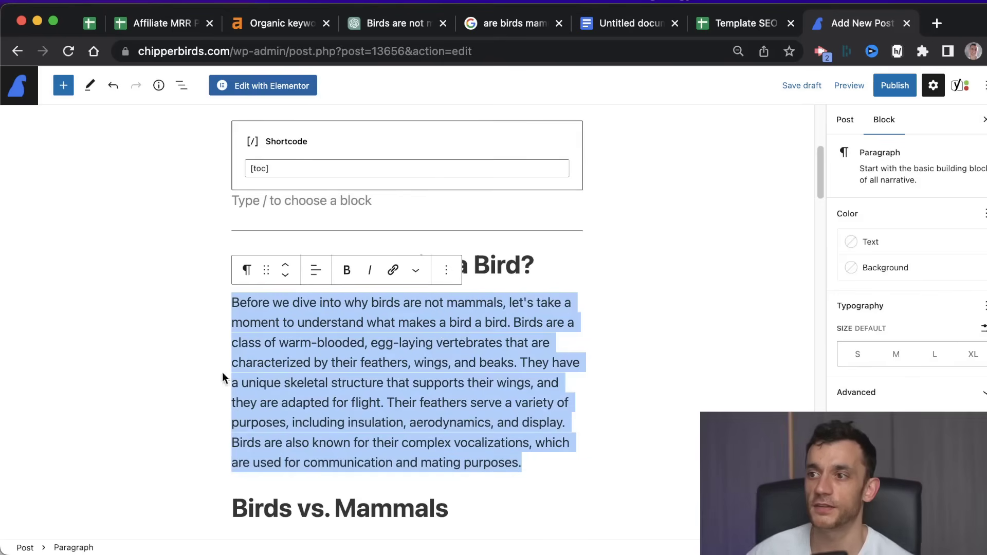
click(623, 302)
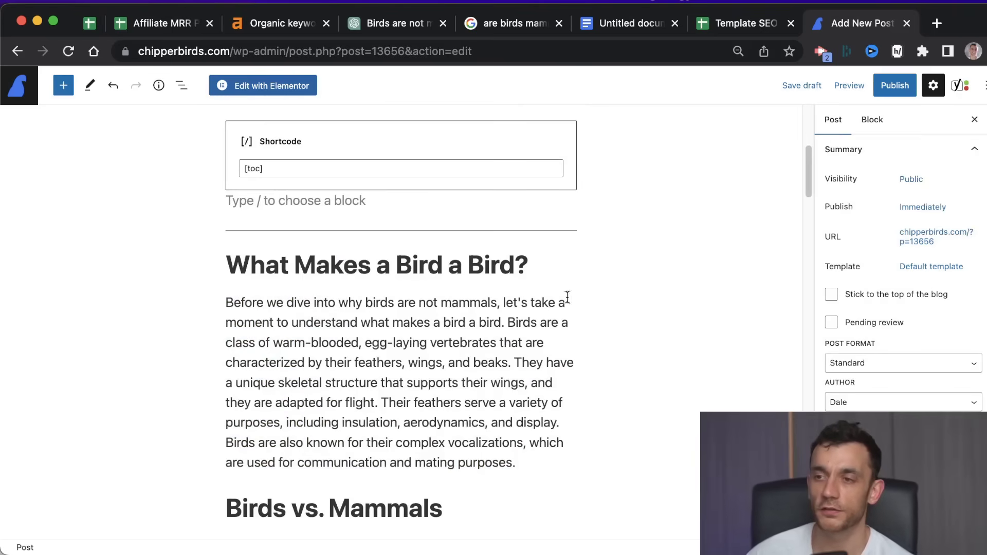
mouse_move(322, 237)
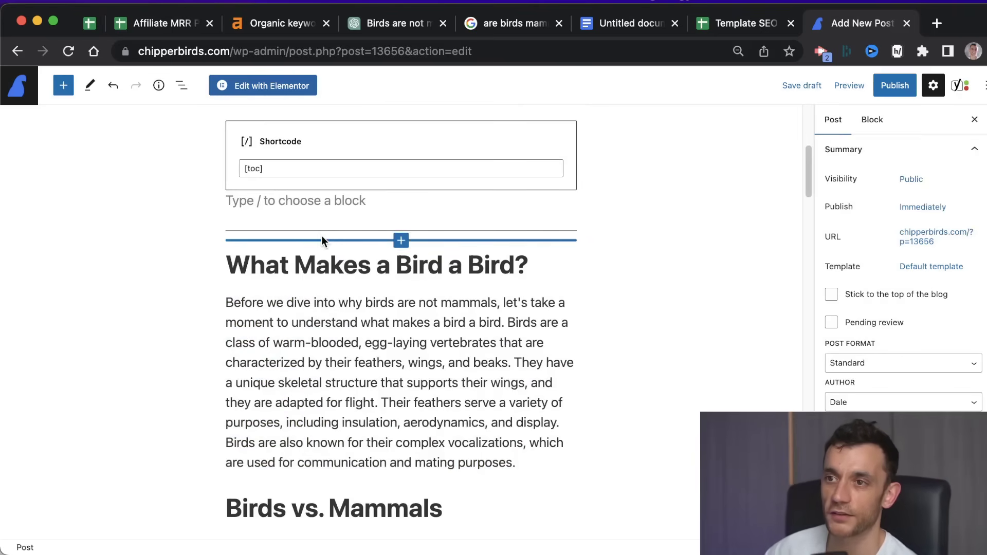
triple_click(323, 331)
key(super+c)
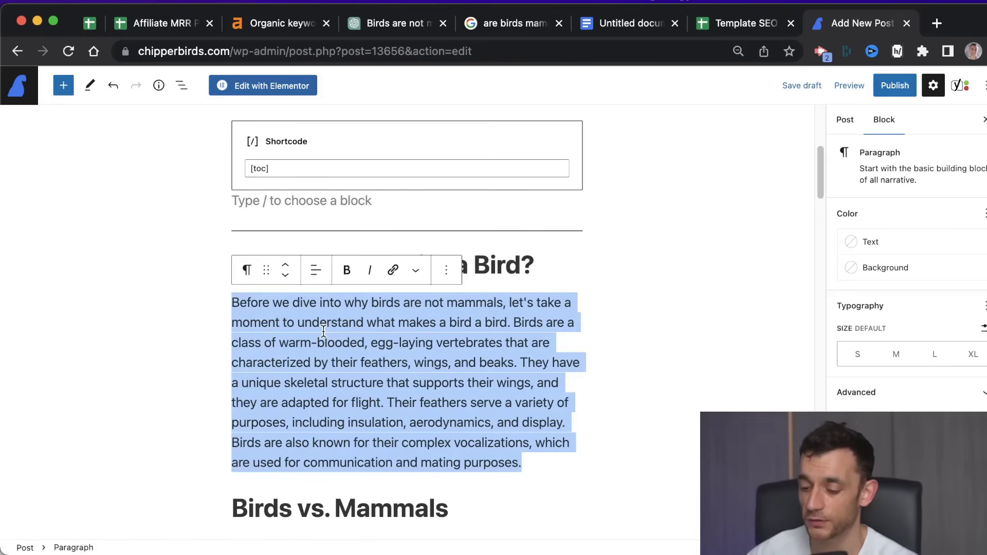
key(super+t)
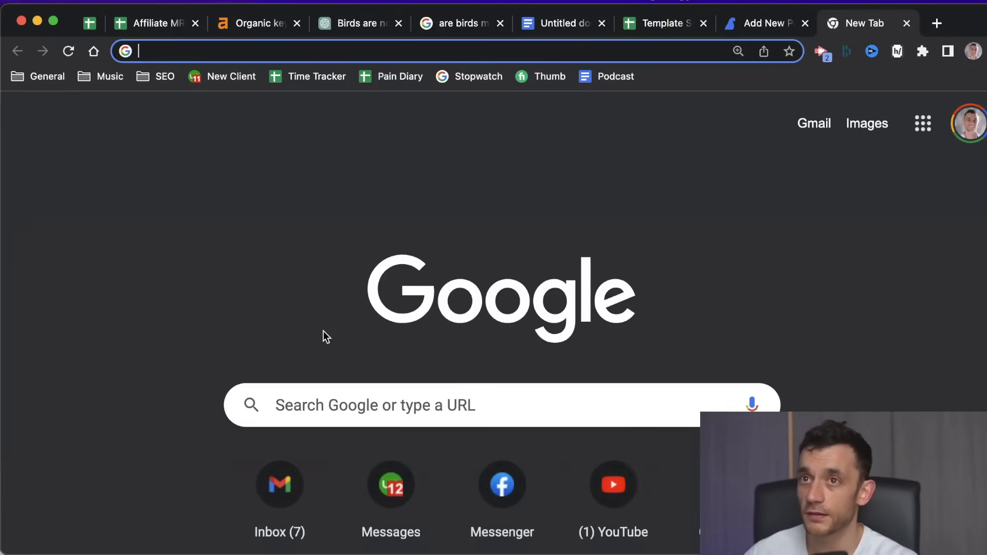
Load the AI Formatting Script doc, overwrite its text with the copied paragraph, and return to WordPress.
text(p)
key(BackSpace)
key(BackSpace)
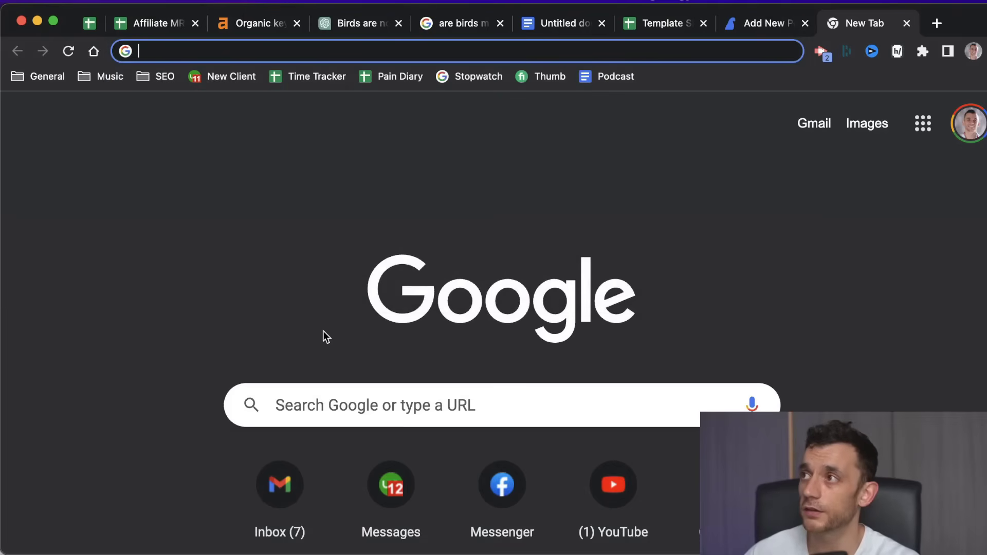
key(Return)
key(super+a)
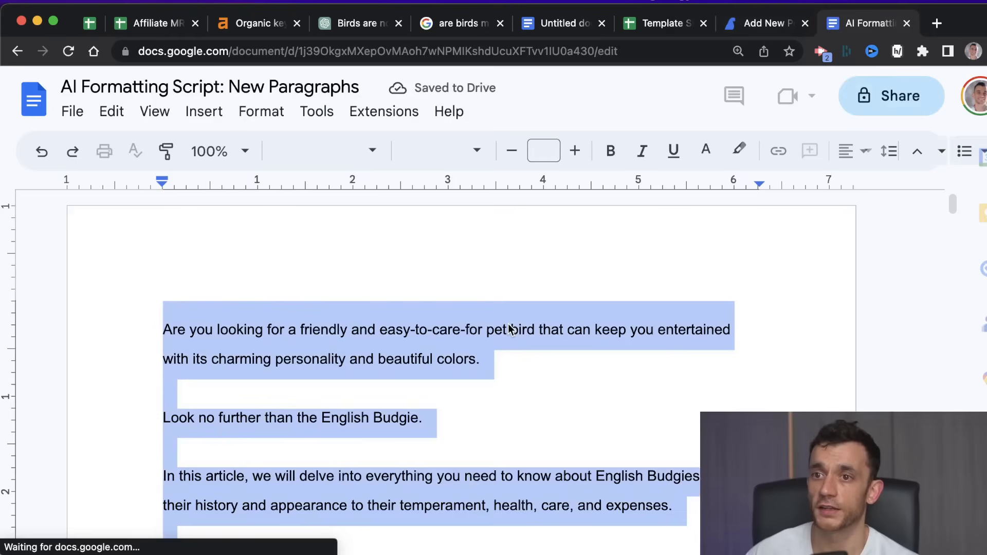
key(super+v)
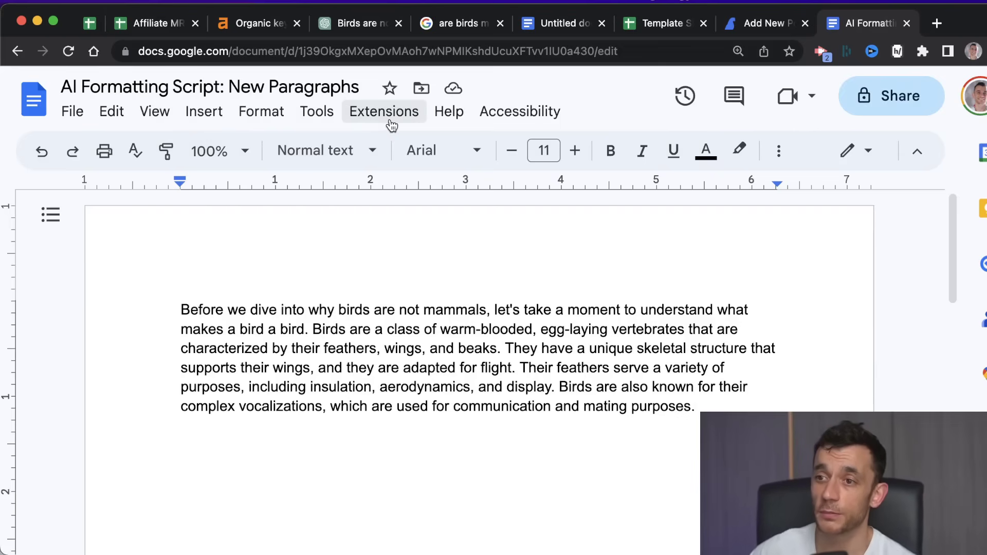
key(ctrl+shift+Tab)
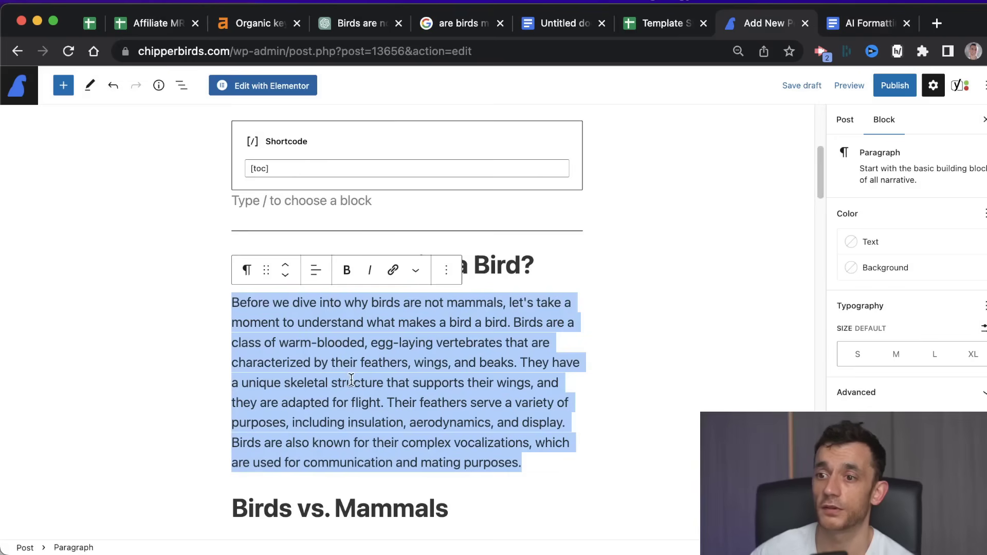
Copy the post blocks from 'Before' through 'Why It Matters' into the formatting document.
scroll(353, 379, down, 2)
click(351, 374)
double_click(260, 237)
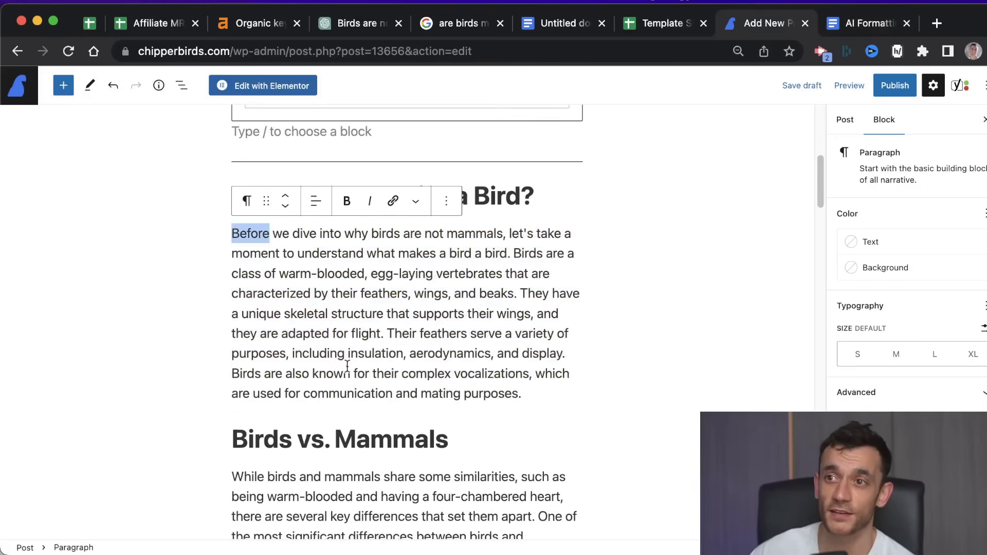
scroll(354, 380, down, 10)
scroll(358, 390, down, 12)
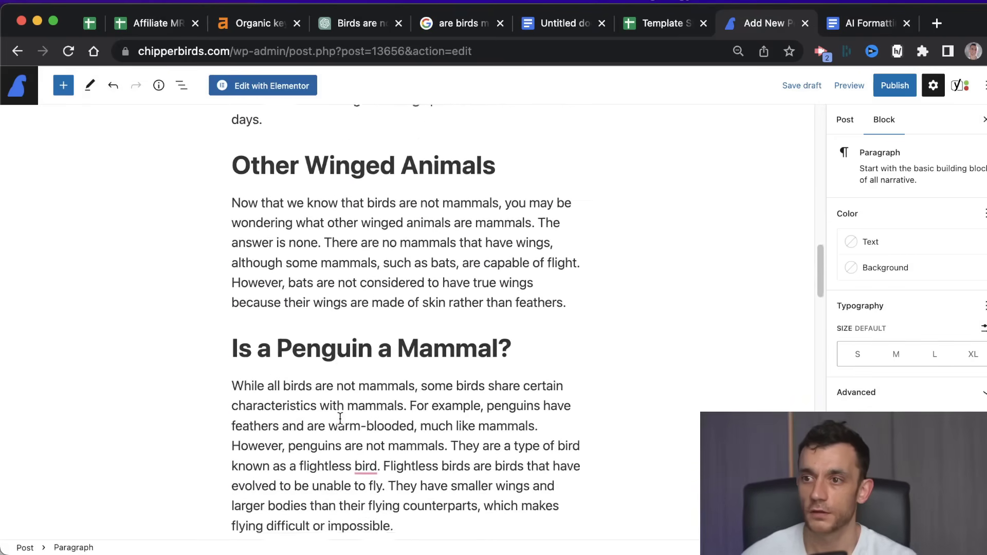
shift+click(392, 361)
key(ctrl+c)
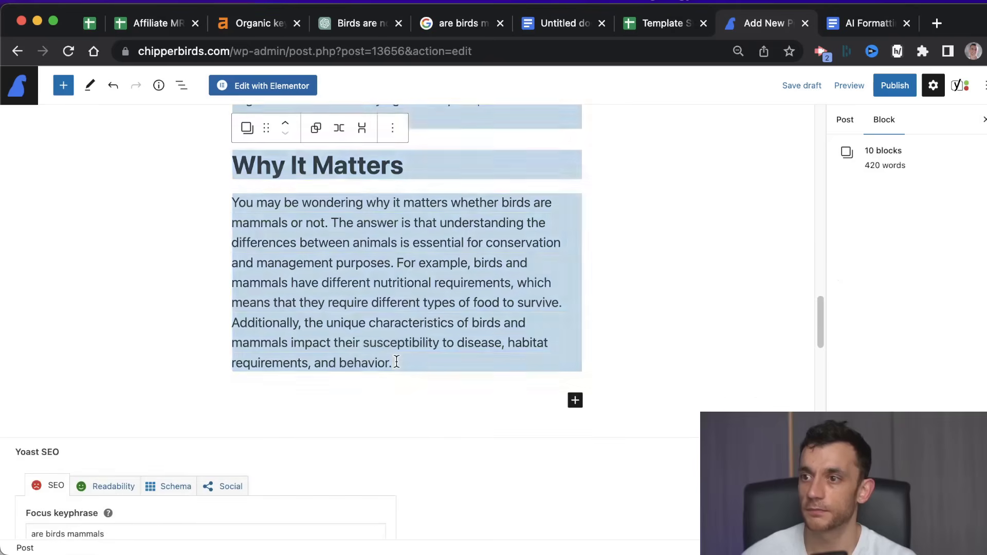
key(ctrl+Tab)
key(ctrl+v)
Launch the document's Apps Script project from the Extensions menu.
scroll(397, 359, up, 2)
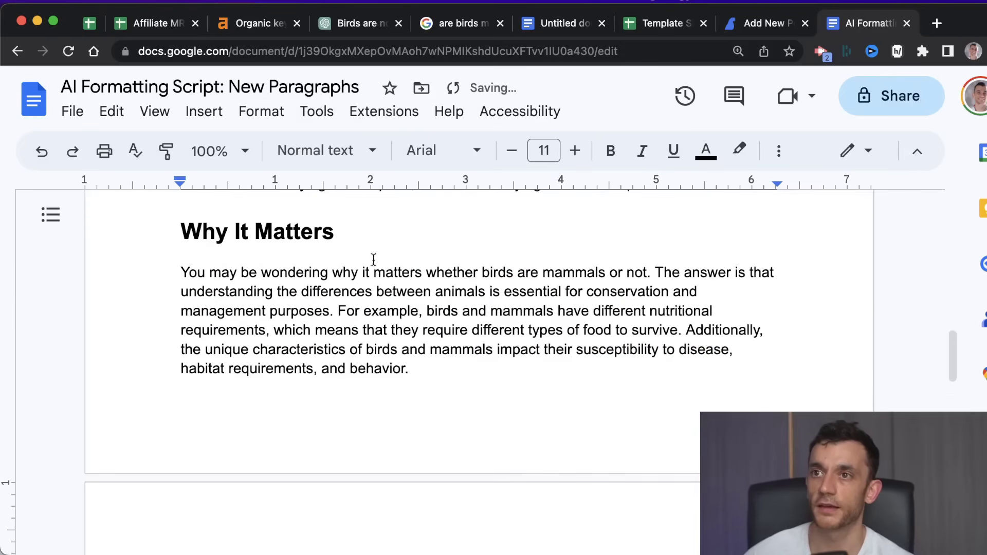
click(381, 111)
click(456, 179)
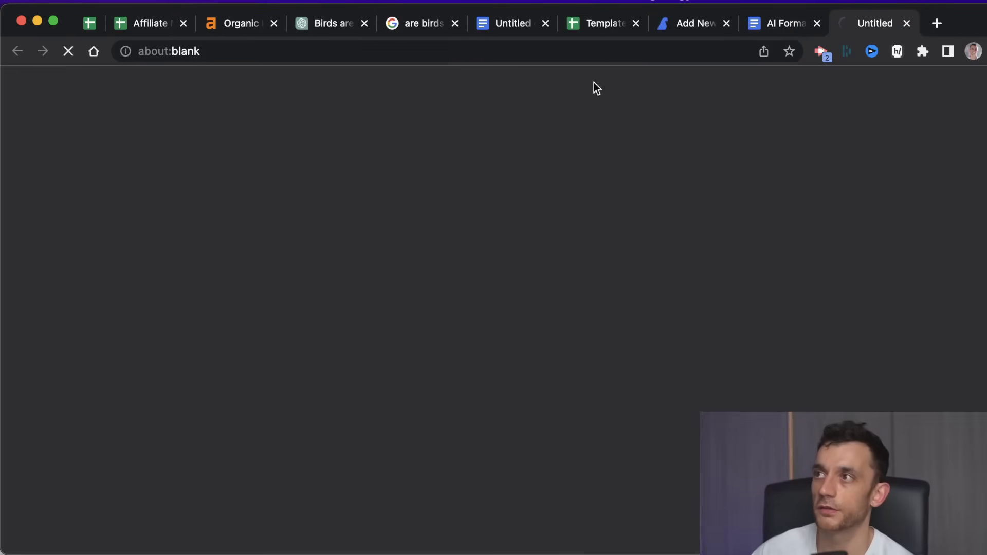
Run addLineBreaks in the New Paragraphs Apps Script project once it loads.
click(771, 29)
click(859, 16)
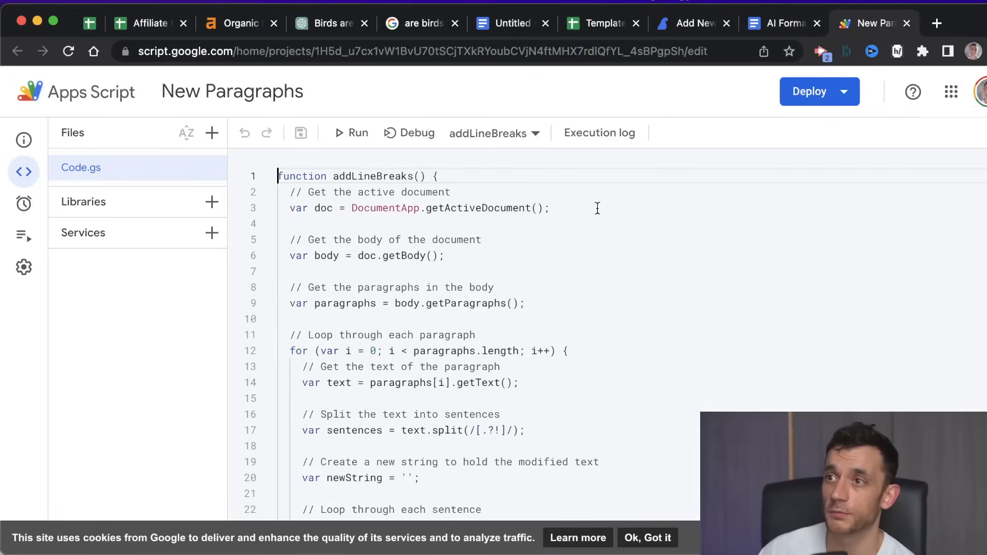
click(348, 134)
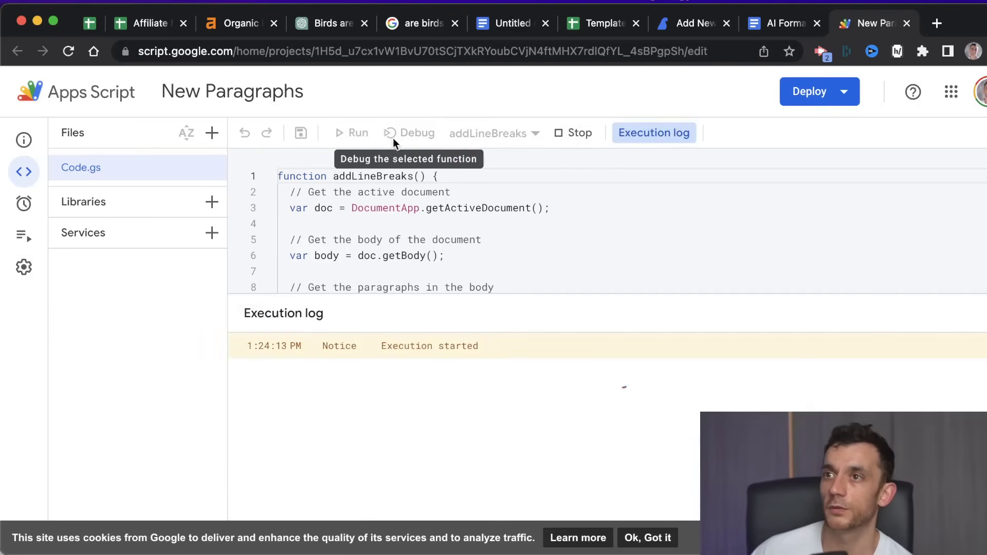
Delete the first stray period line and merge 'Birds vs.' with 'Mammals.' into one heading.
click(754, 29)
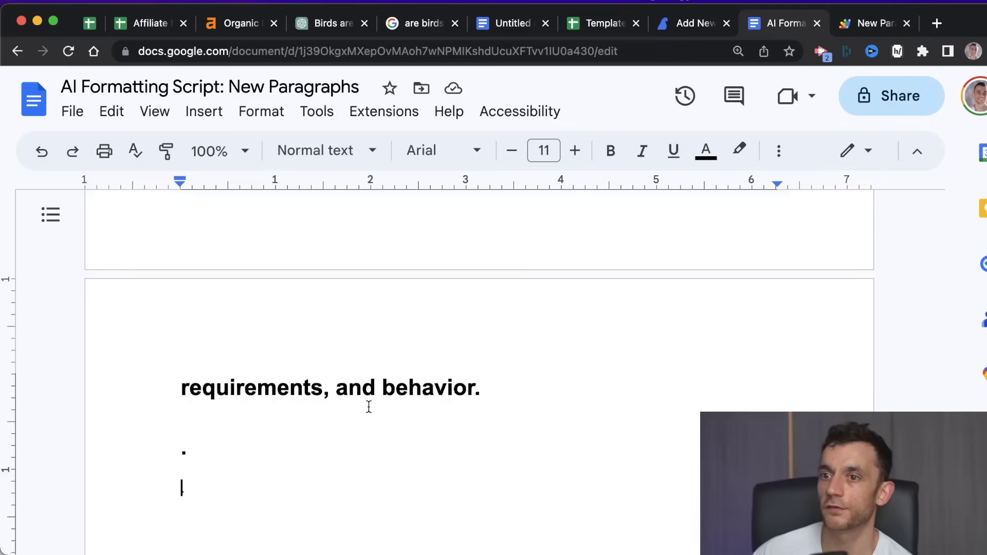
scroll(369, 406, up, 10)
scroll(368, 406, up, 15)
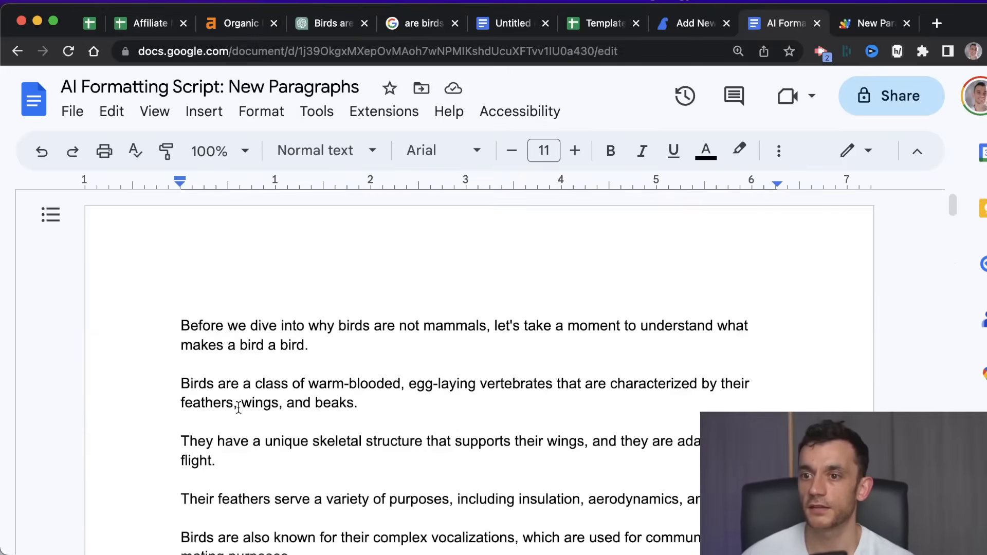
scroll(238, 410, down, 5)
scroll(238, 411, down, 2)
click(245, 236)
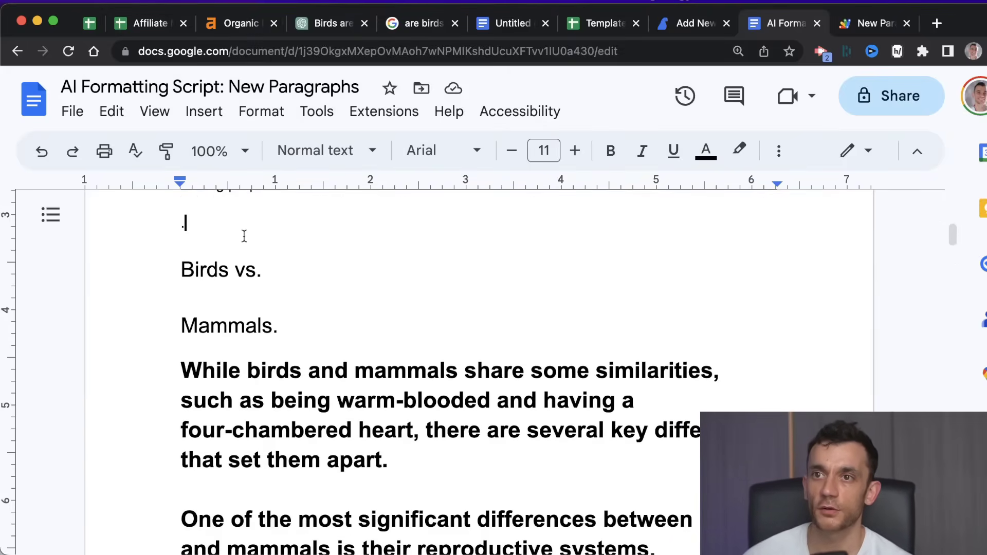
key(BackSpace)
key(BackSpace)
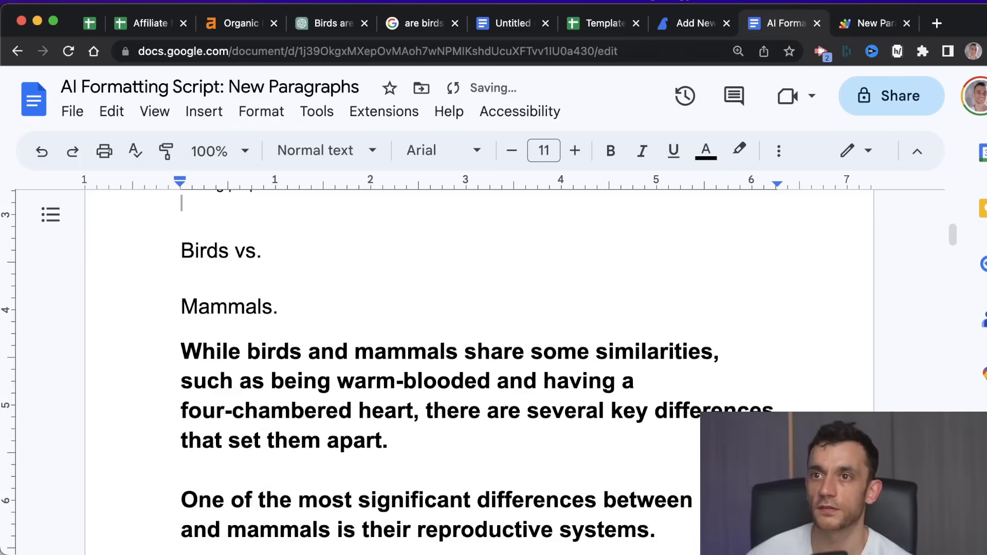
scroll(229, 271, up, 1)
click(192, 317)
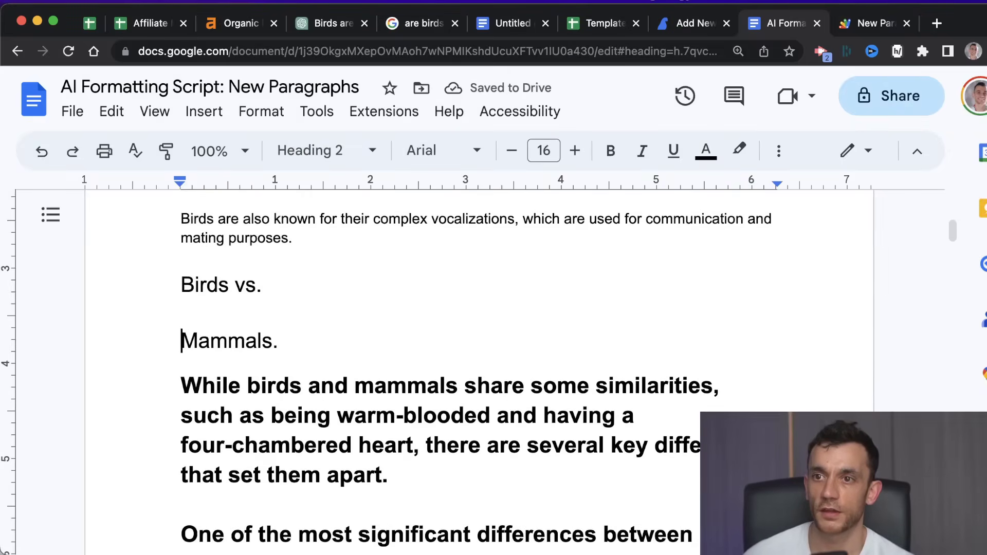
key(BackSpace)
key(BackSpace)
Remove stray periods around 'Other Winged Animals' and 'Is a Penguin a Mammal' headings.
scroll(241, 393, down, 15)
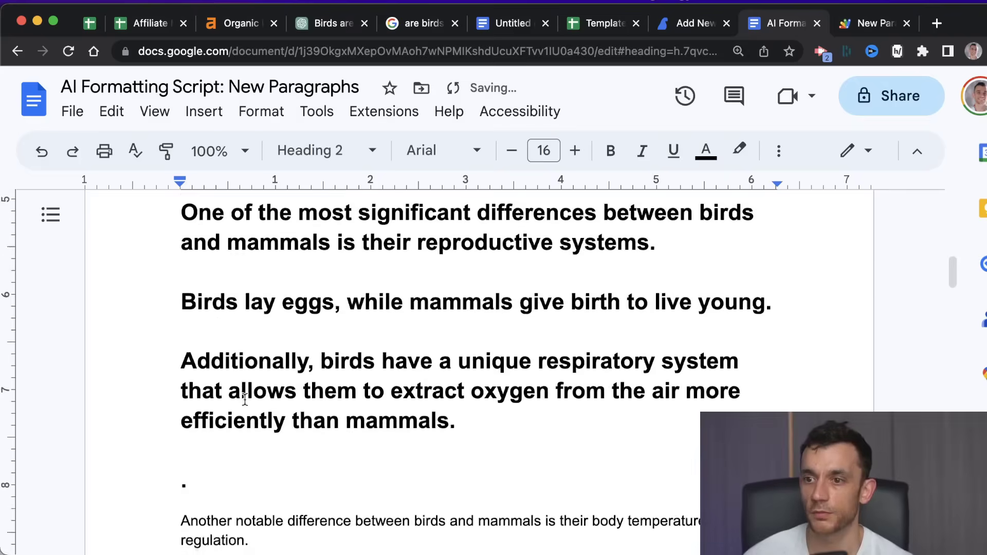
click(223, 339)
scroll(223, 338, down, 1)
click(216, 227)
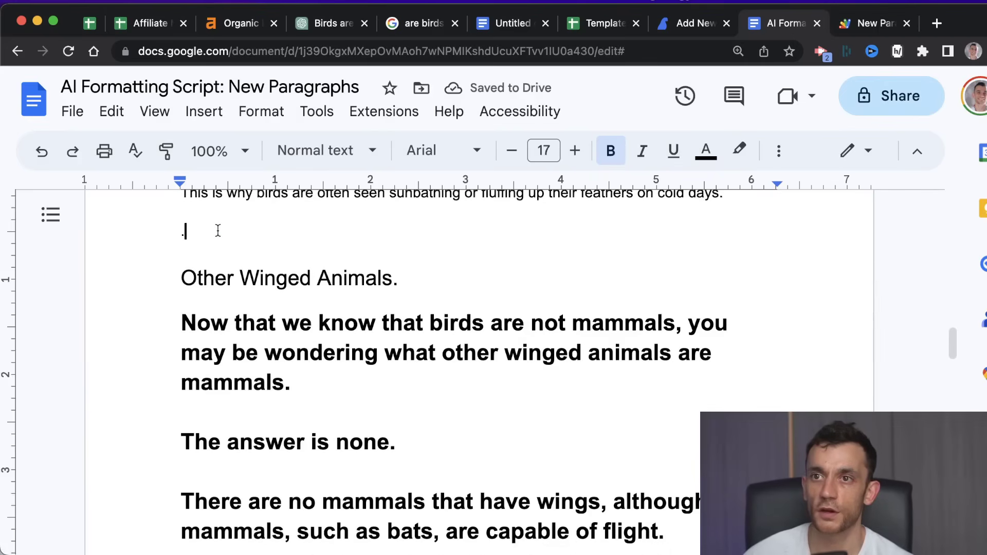
key(BackSpace)
scroll(228, 333, down, 5)
scroll(229, 334, down, 5)
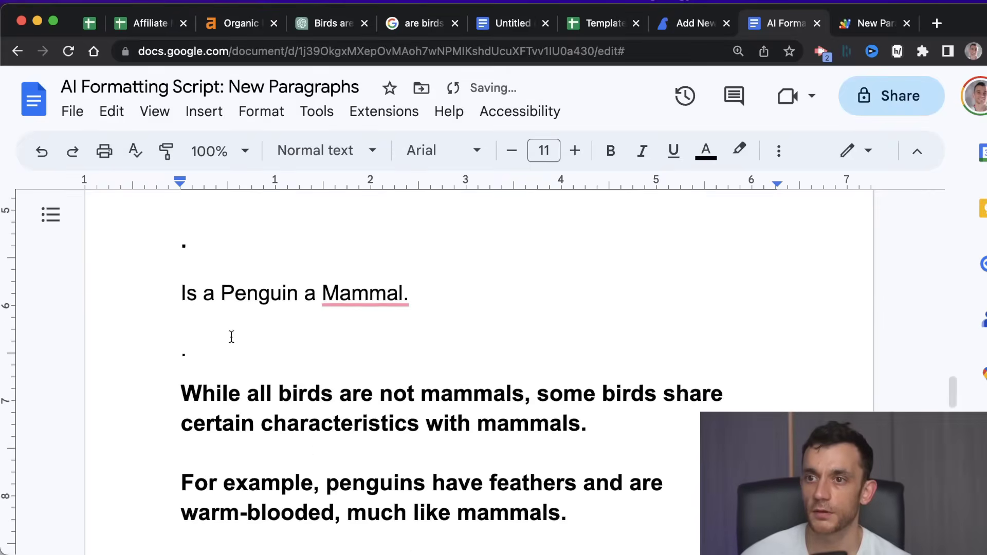
click(229, 222)
key(BackSpace)
scroll(212, 335, up, 1)
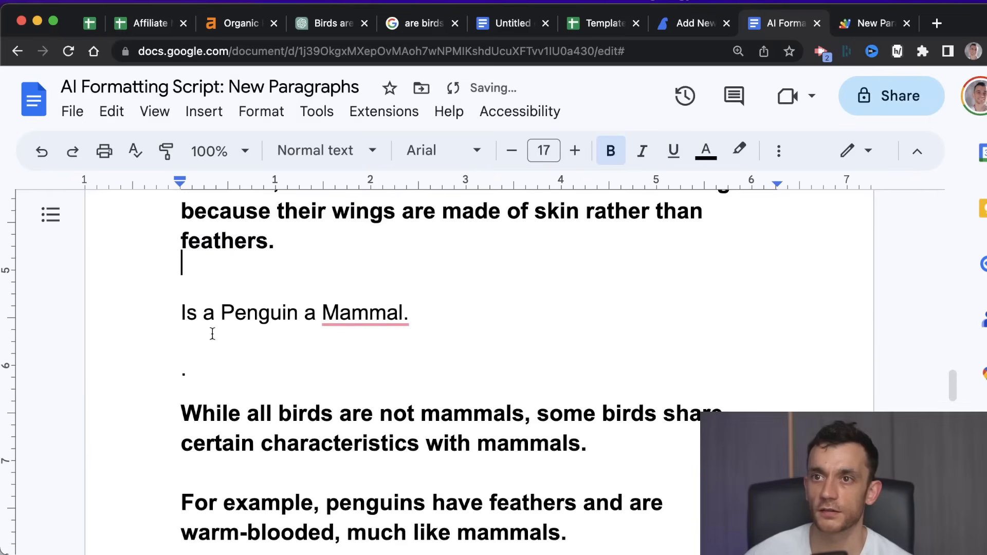
click(228, 374)
key(BackSpace)
key(BackSpace)
Delete the leftover period lines after 'impossible.', select the whole document, and return to WordPress.
scroll(241, 407, down, 5)
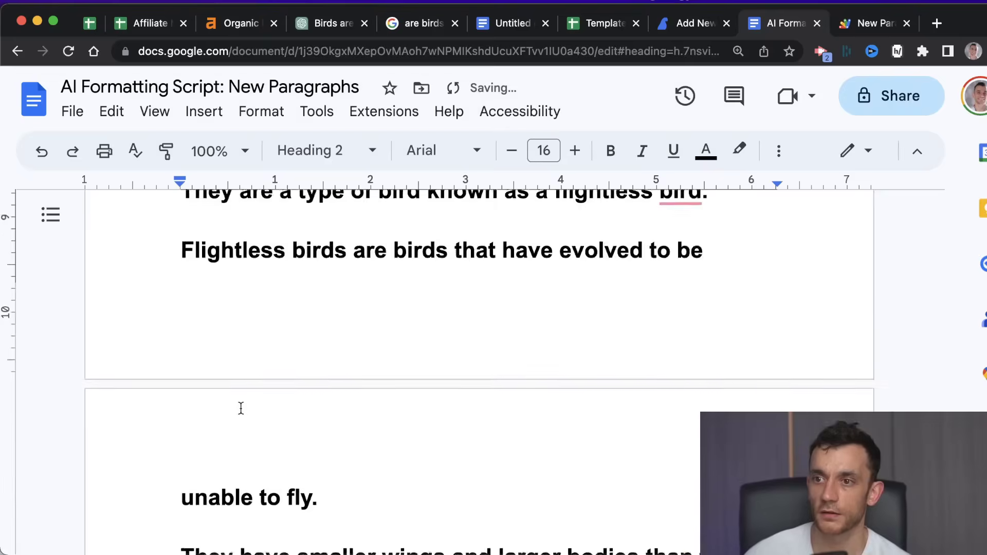
scroll(240, 407, down, 7)
click(242, 293)
scroll(246, 308, down, 10)
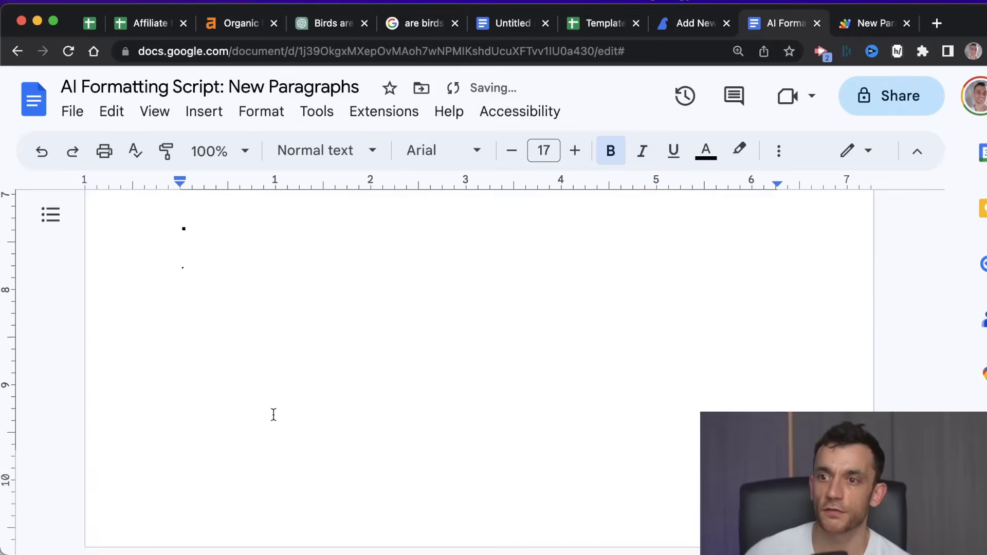
click(236, 245)
key(Home)
key(shift+Down)
key(shift+Down)
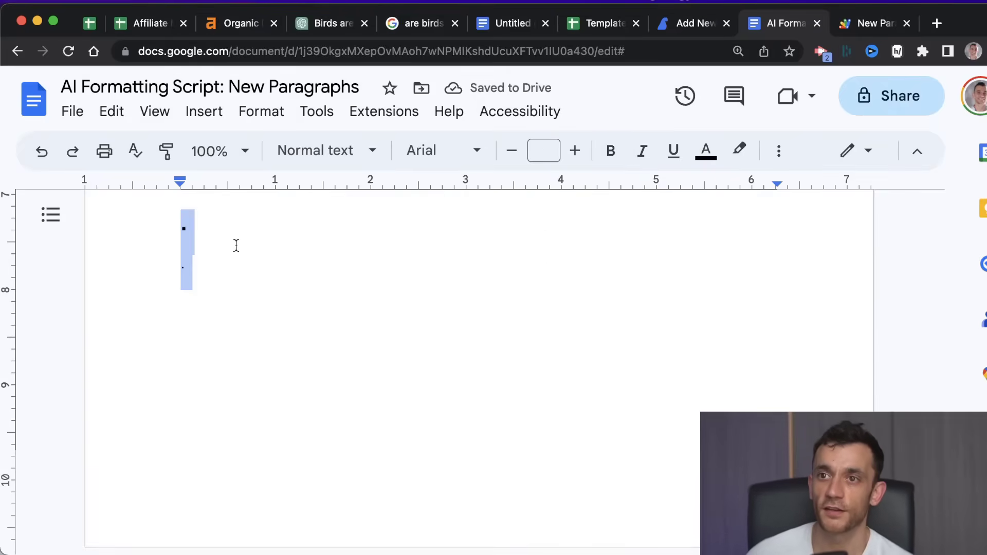
key(BackSpace)
key(super+Up)
key(super+a)
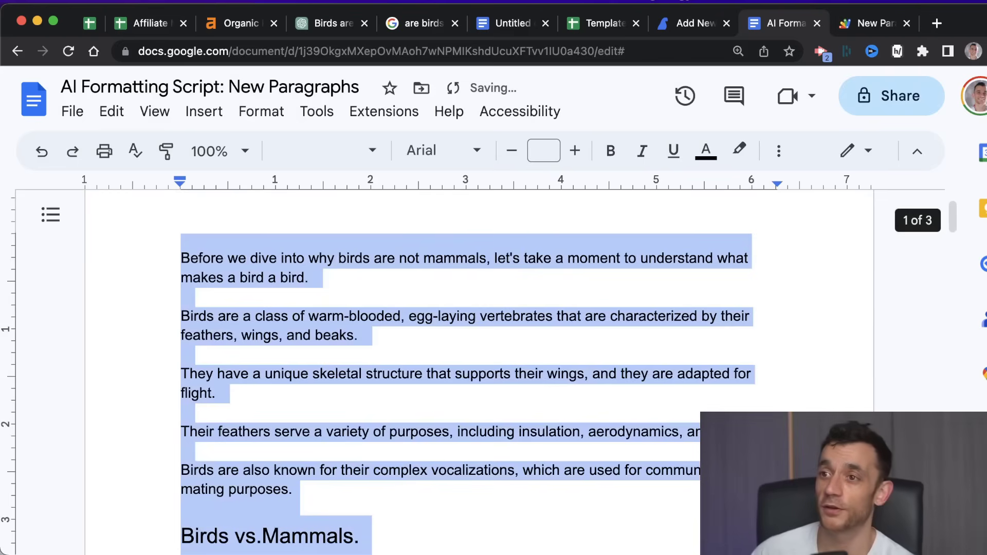
key(ctrl+shift+Tab)
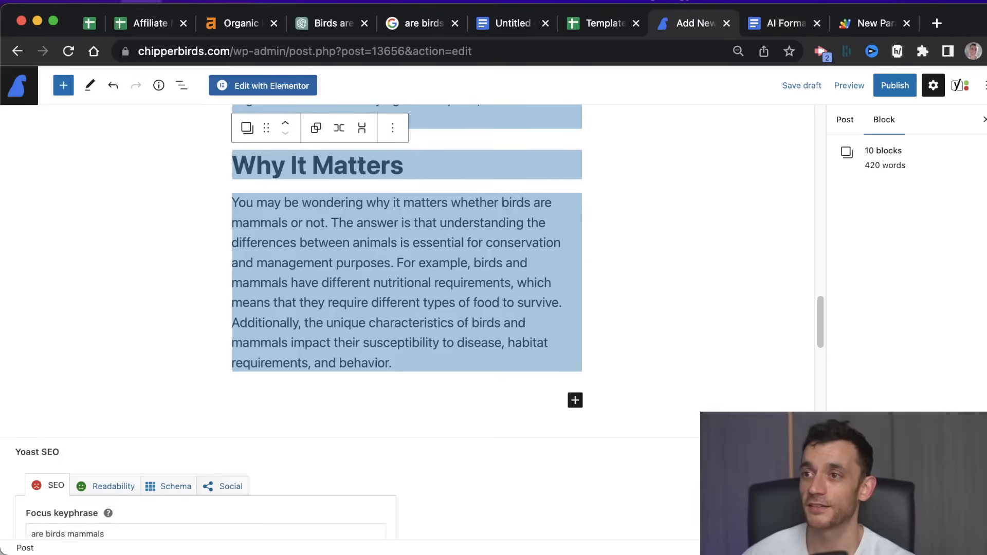
Replace the selected draft blocks with the copied cleaned article text.
key(super+v)
scroll(289, 327, up, 10)
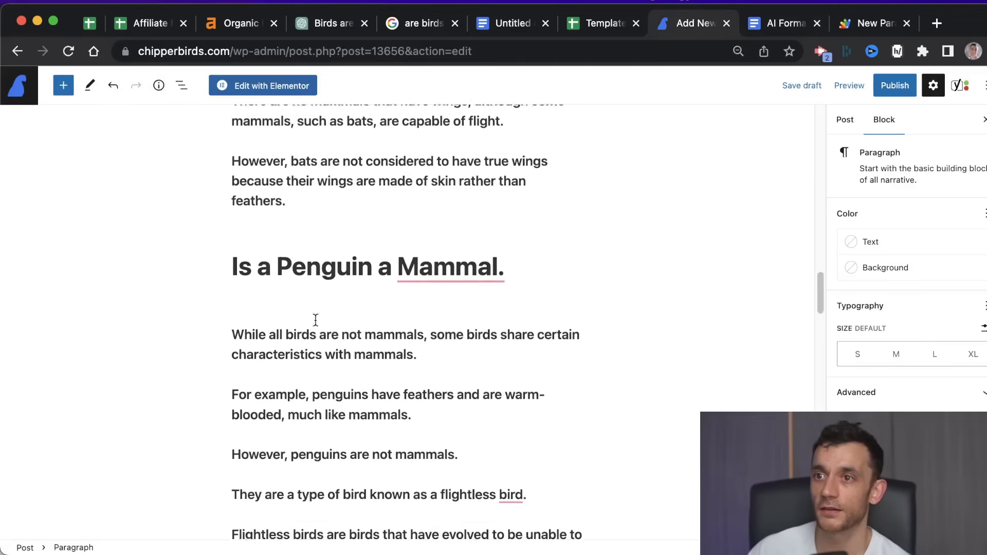
scroll(316, 319, up, 2)
Remove bold from the Why It Matters and Other Winged Animals paragraphs.
double_click(246, 385)
scroll(328, 391, down, 20)
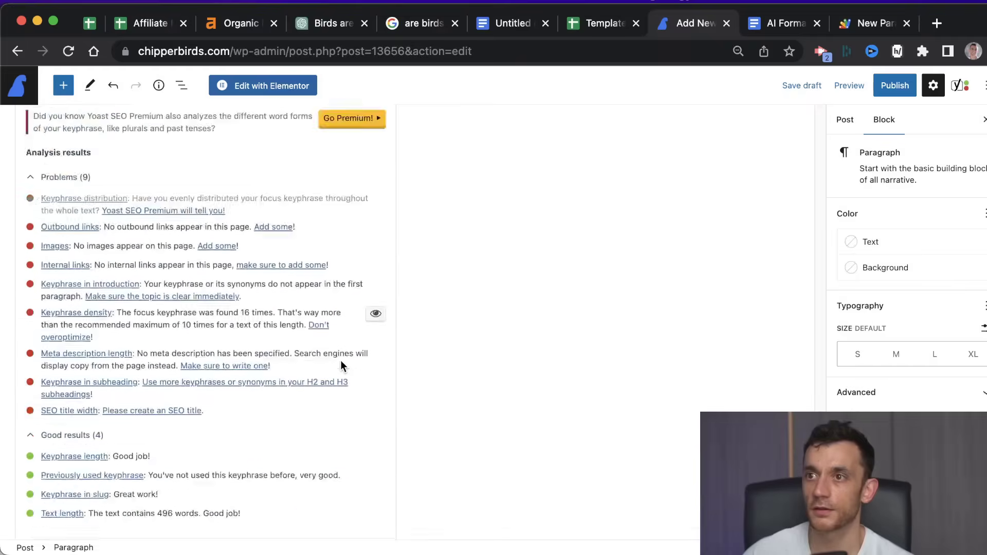
scroll(340, 363, up, 15)
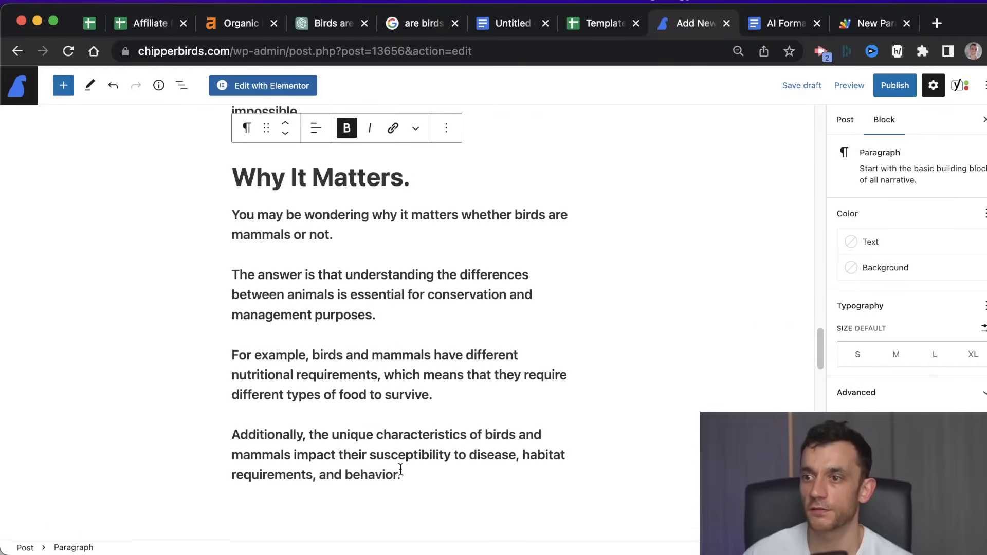
drag(401, 470, 314, 235)
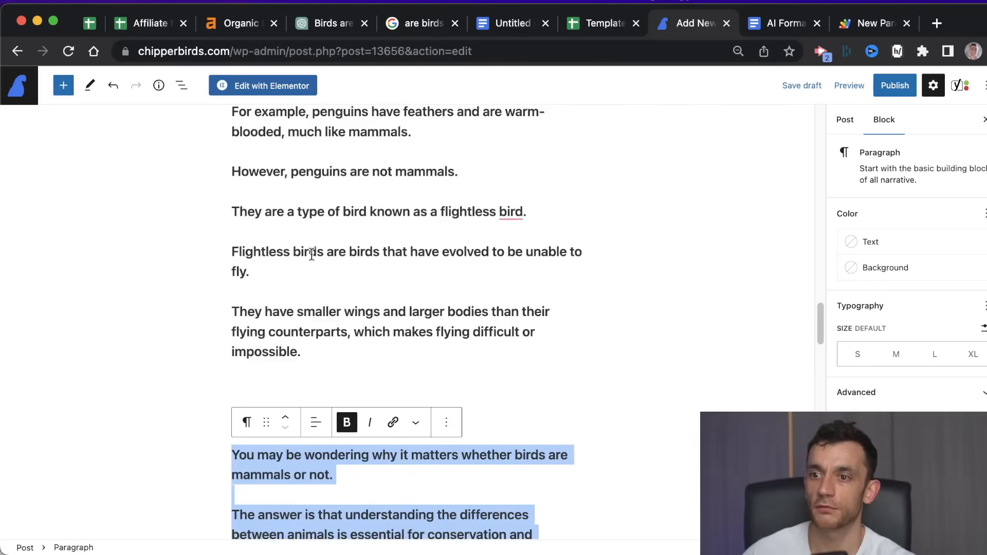
click(347, 423)
scroll(286, 335, up, 15)
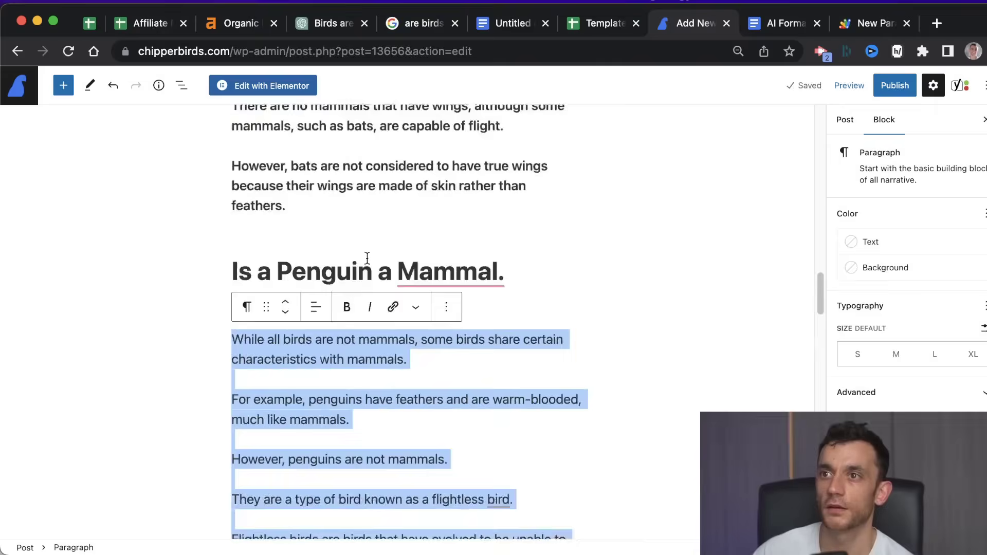
drag(290, 528, 233, 306)
click(348, 292)
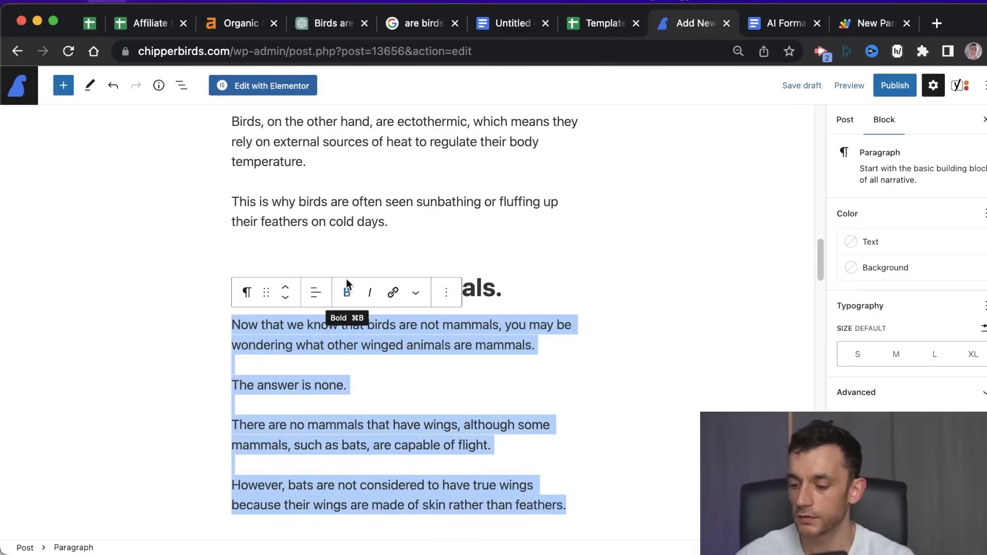
Search 'stopwatch' in a new tab and start the stopwatch running.
key(super+t)
text(stopwatch)
key(Return)
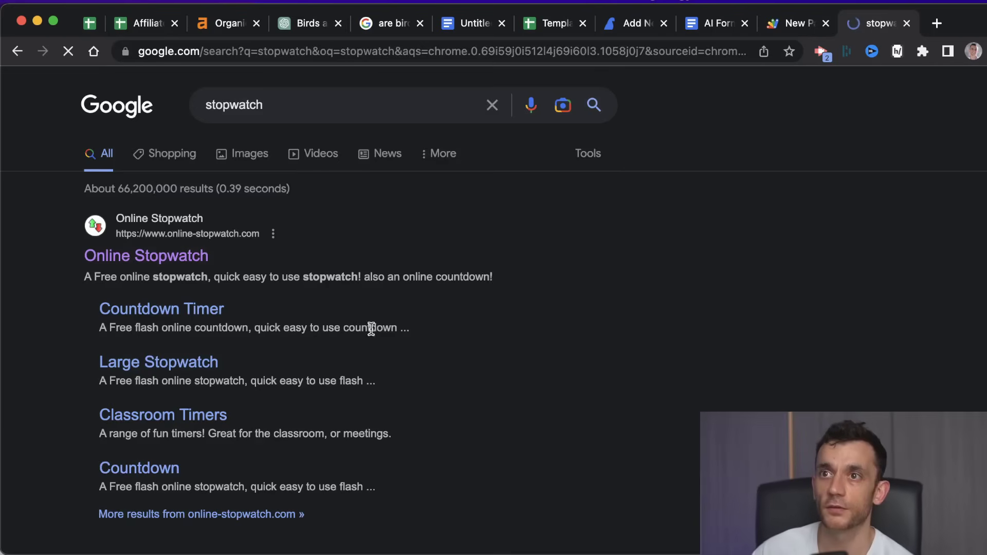
scroll(340, 295, down, 5)
click(129, 463)
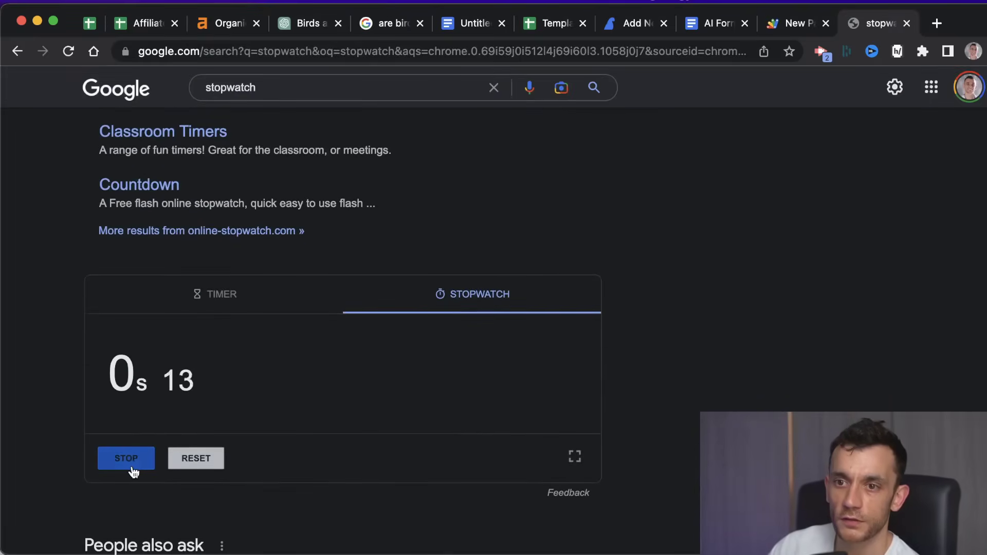
key(ctrl+shift+Tab)
key(ctrl+shift+Tab)
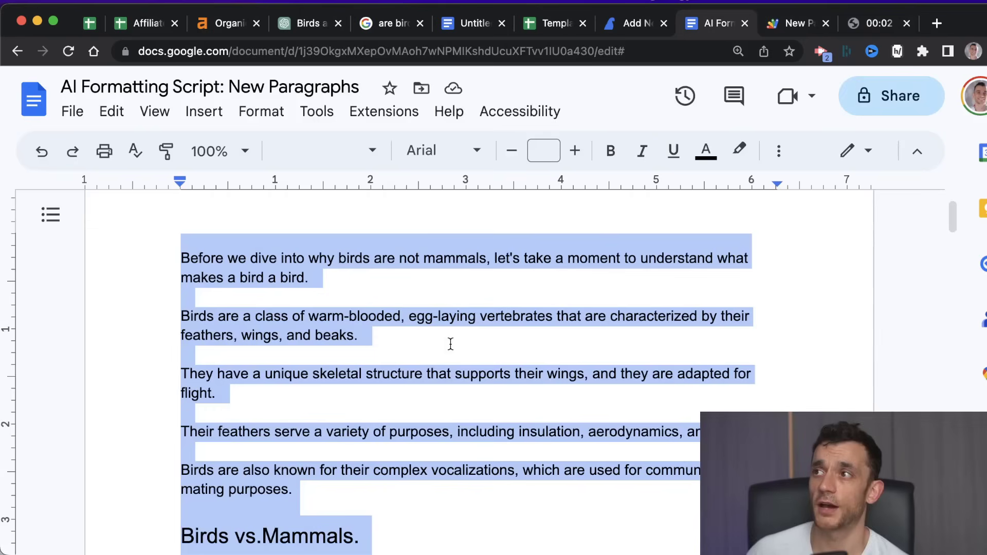
key(ctrl+shift+Tab)
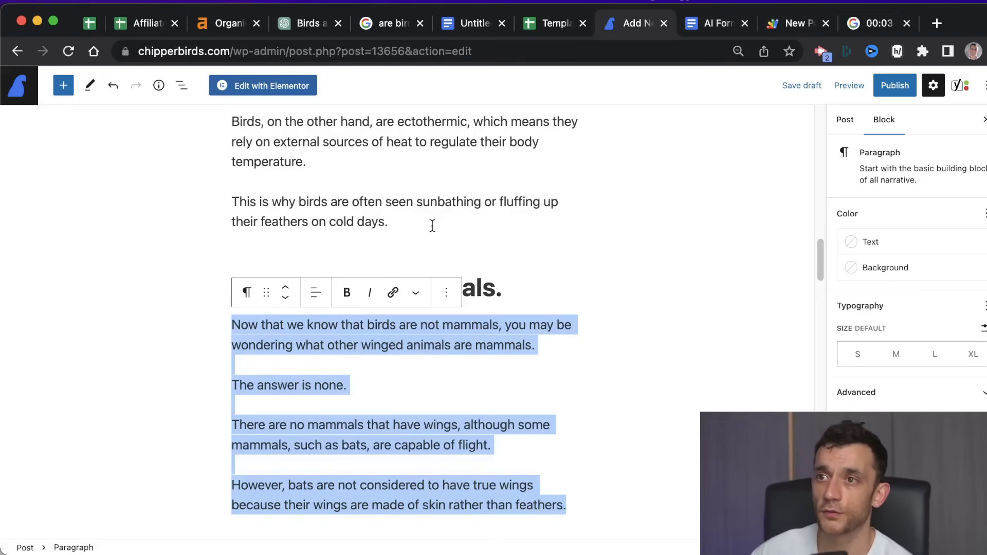
scroll(433, 231, up, 10)
Place the caret in the bold Birds vs. Mammals paragraph and select its block.
click(408, 481)
scroll(405, 476, down, 1)
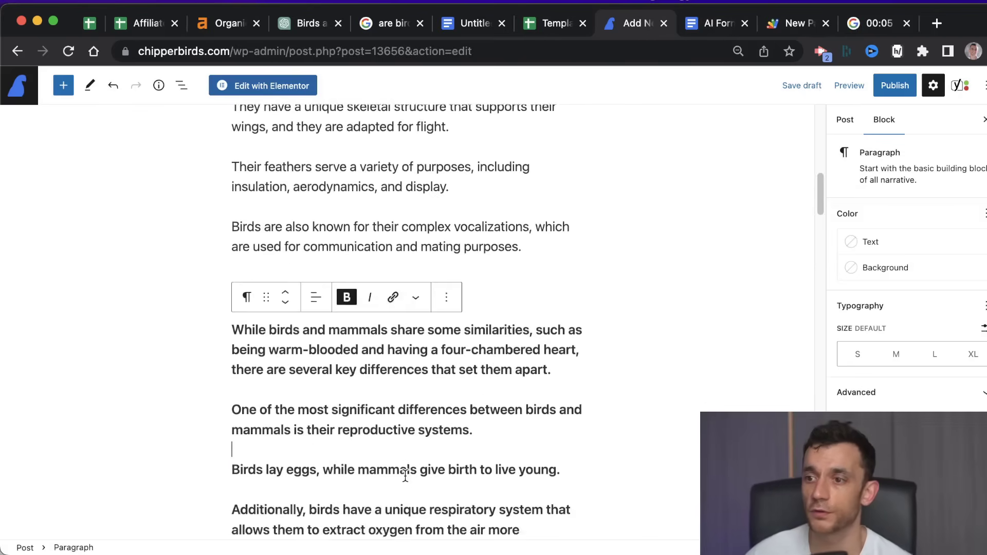
shift+click(405, 475)
scroll(405, 476, down, 3)
click(402, 434)
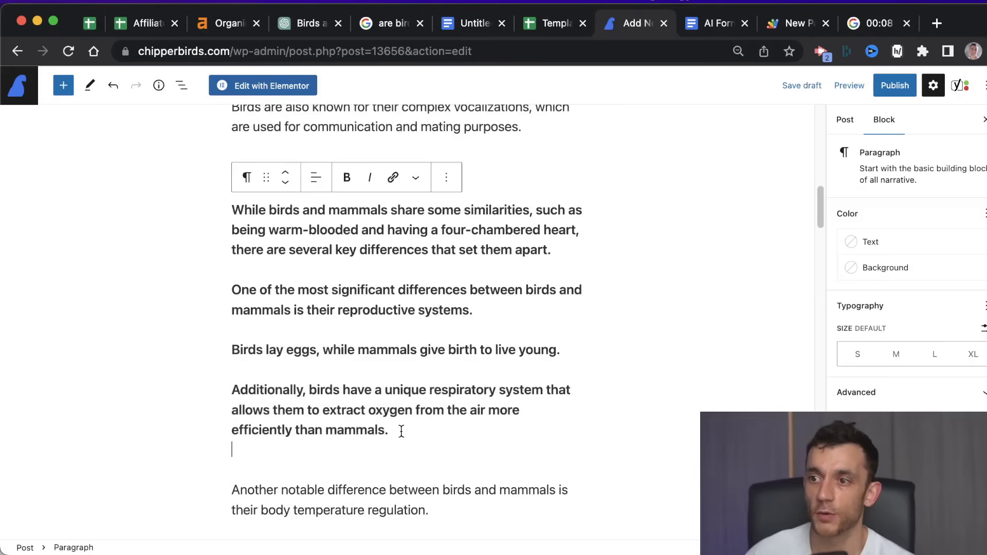
click(401, 431)
shift+click(232, 210)
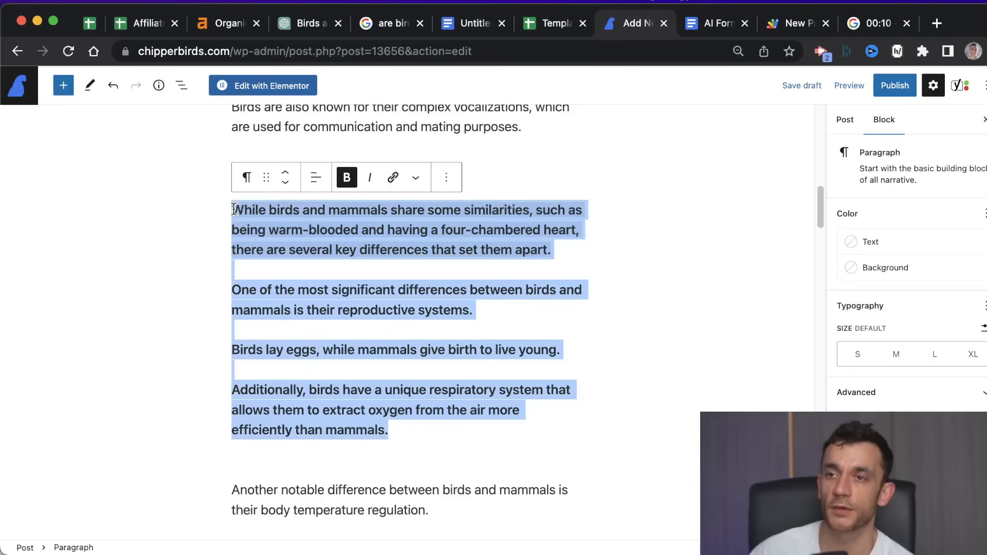
Center-align the 'What Makes a Bird a Bird?' H2 heading.
scroll(311, 298, up, 15)
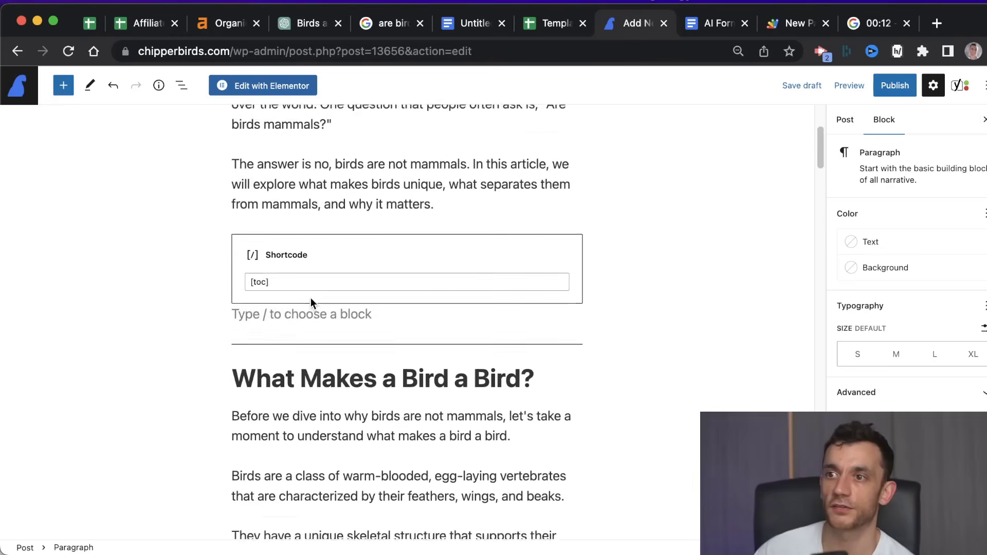
scroll(325, 305, down, 3)
click(354, 208)
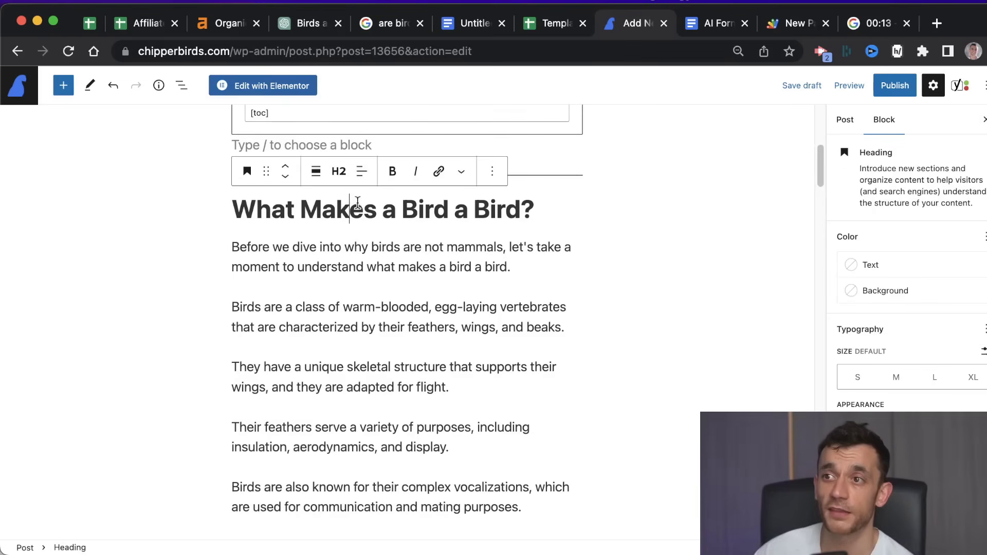
click(360, 172)
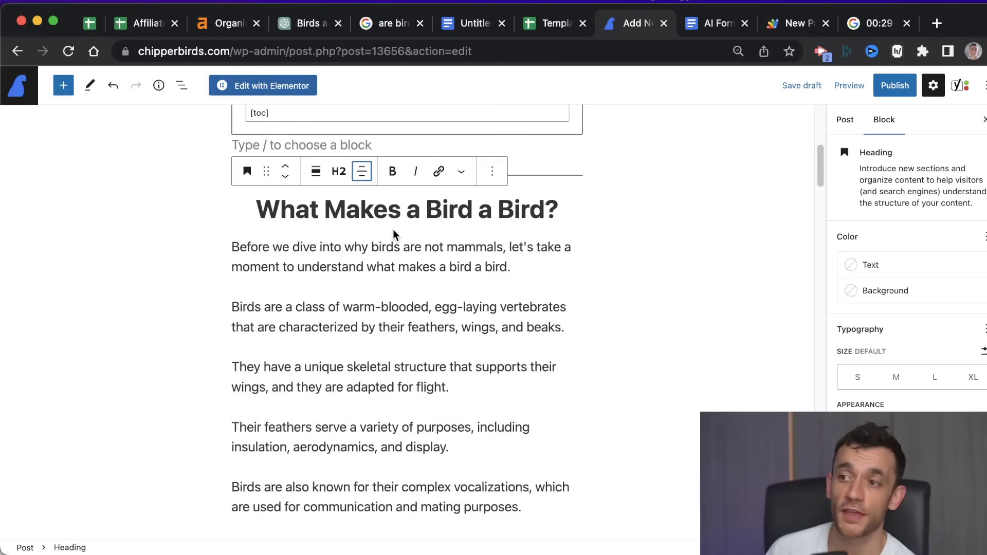
Select the 'are birds mammals' keyphrase and read Yoast's 9 problems and 4 good results.
click(665, 314)
scroll(662, 366, down, 6)
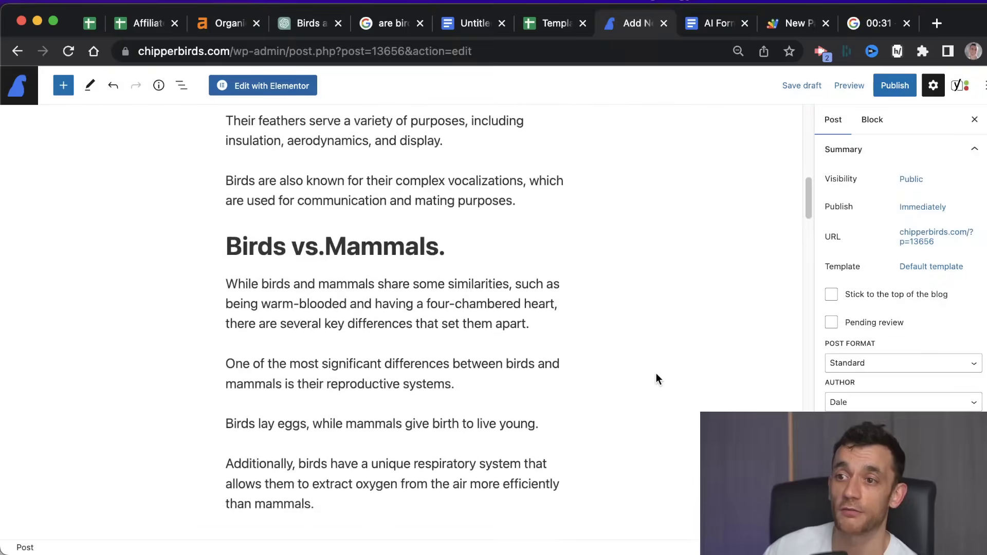
scroll(652, 376, down, 20)
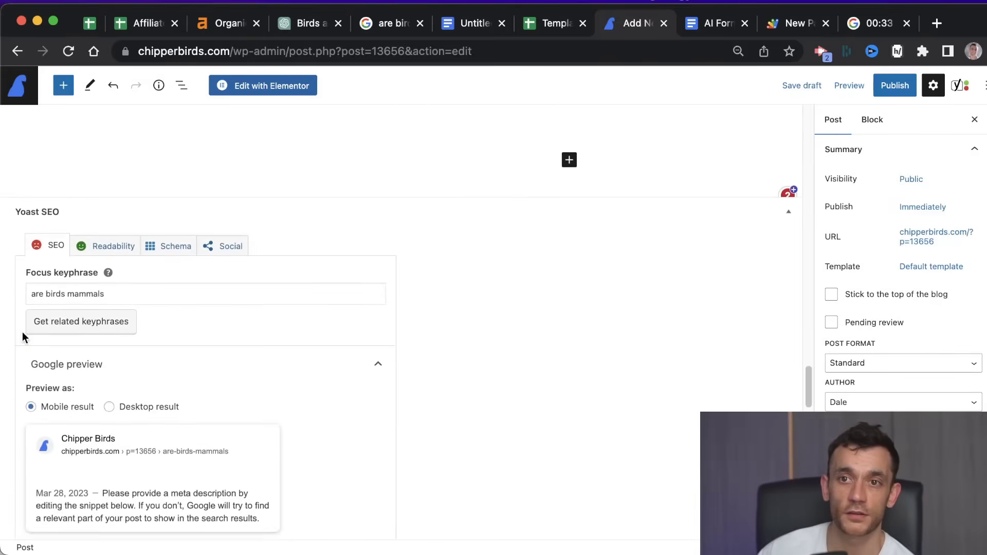
scroll(195, 319, down, 5)
scroll(180, 308, up, 2)
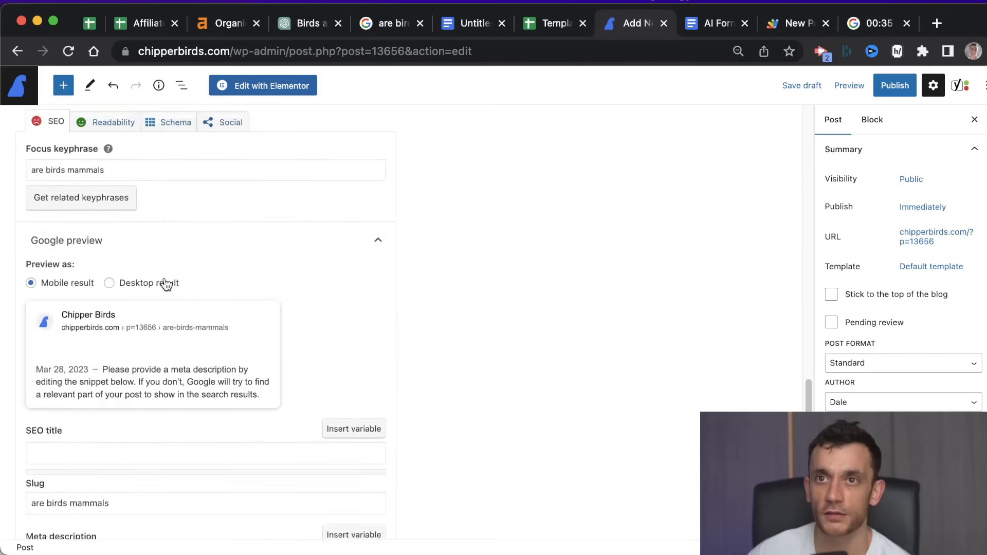
scroll(154, 262, up, 3)
triple_click(141, 291)
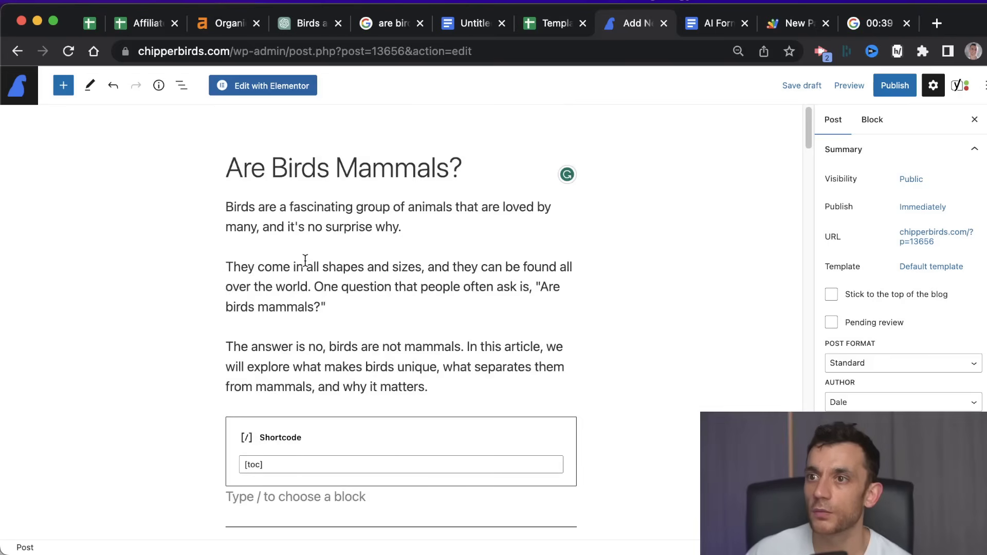
scroll(357, 313, down, 10)
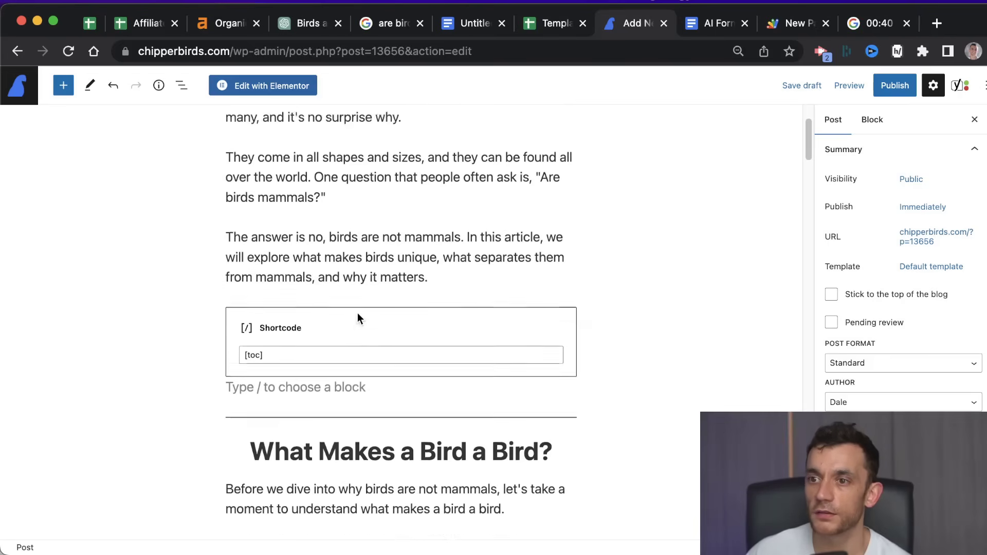
scroll(358, 313, down, 2)
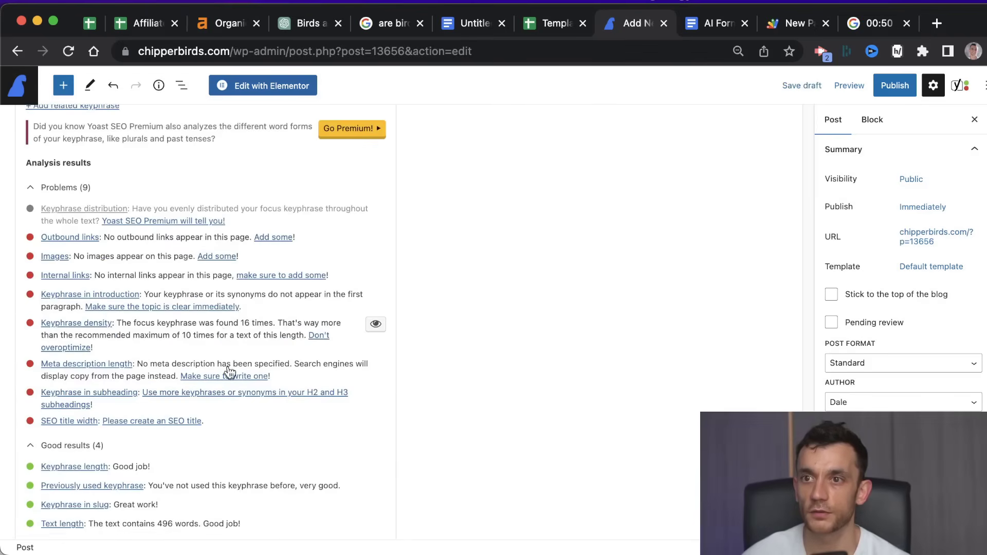
scroll(229, 371, down, 1)
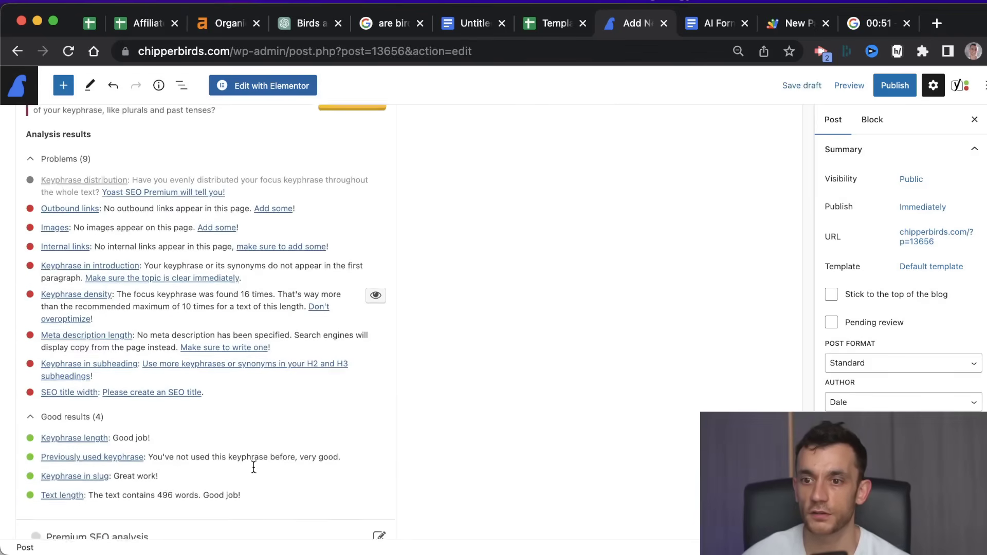
Close unneeded tabs, clear the question list selection and open a fresh tab.
key(ctrl+Tab)
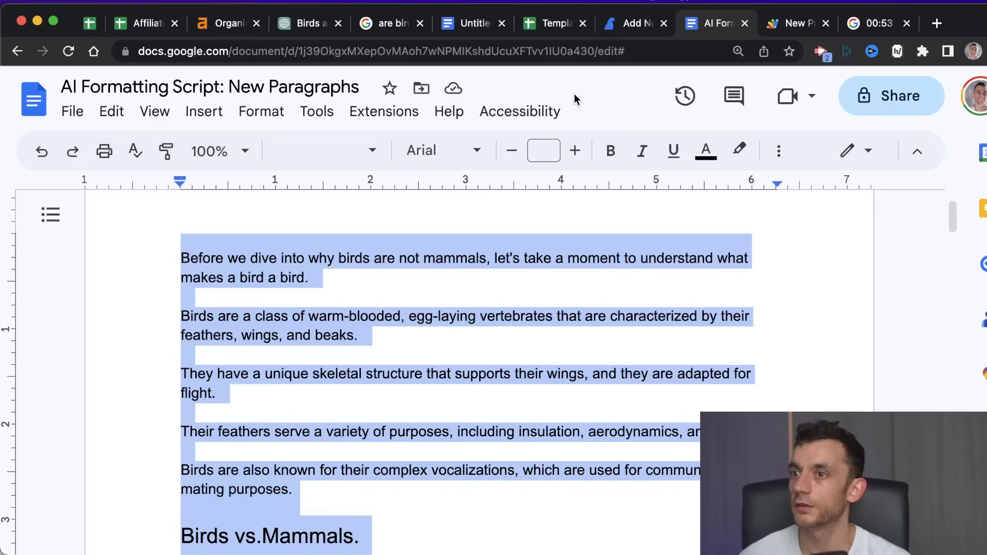
key(super+w)
key(super+w)
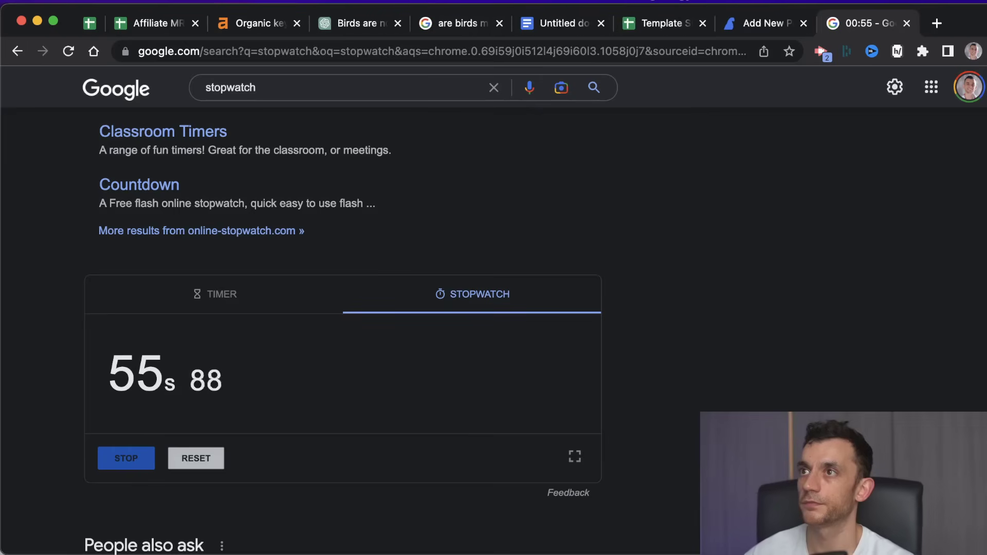
click(563, 22)
click(320, 411)
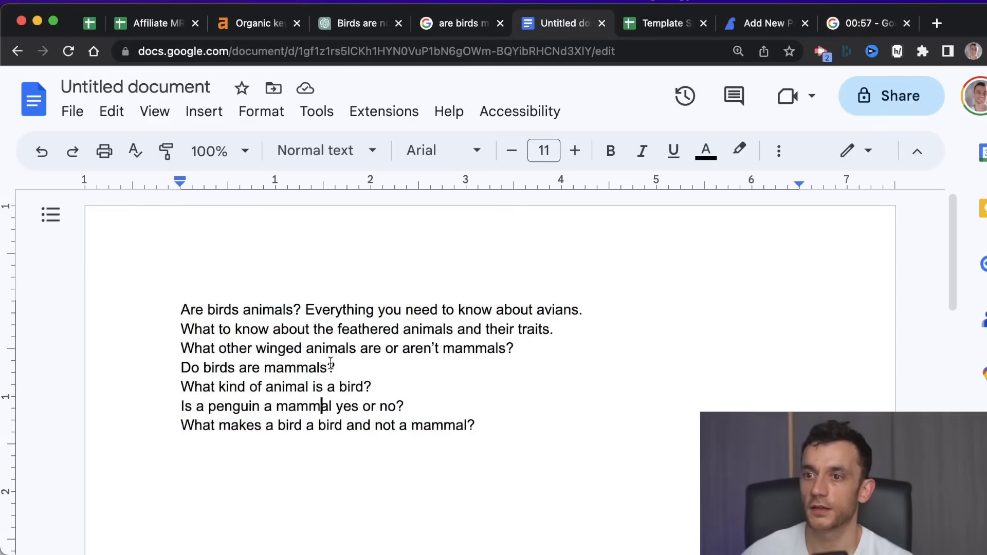
key(super+9)
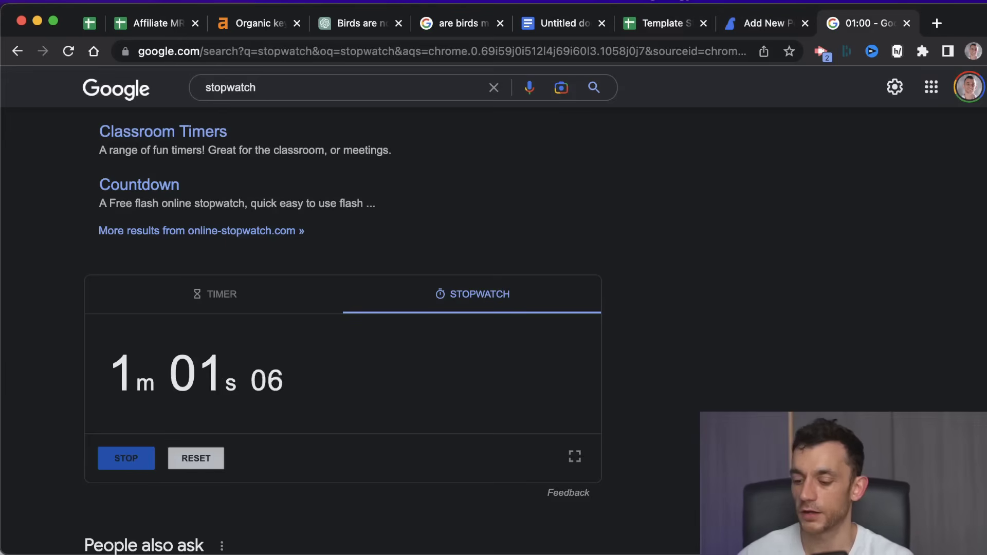
key(super+t)
key(super+8)
key(super+7)
Open A-Z Animals, Birdfact, Active Wild, Outforia, ZME Science and Quora results in background tabs.
key(super+8)
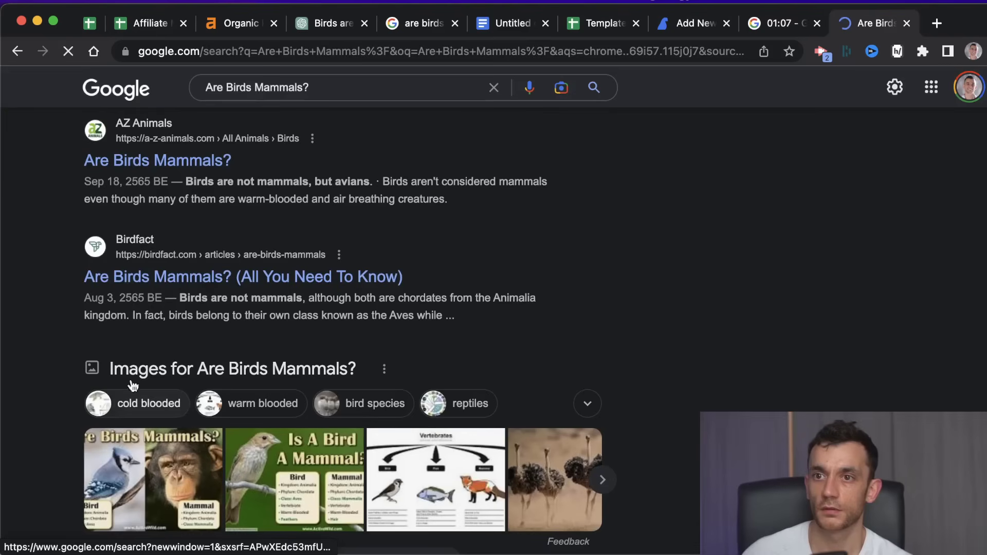
super+click(193, 154)
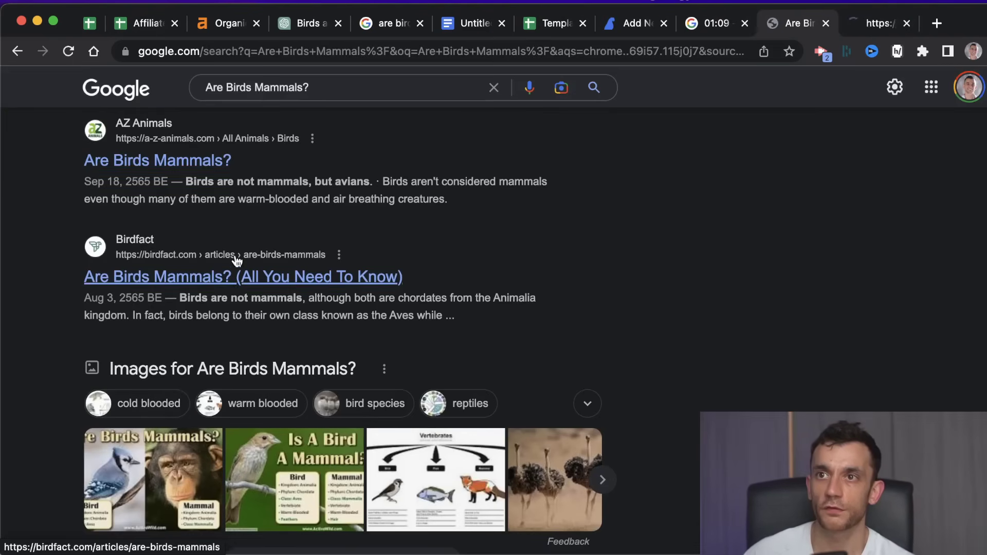
super+click(224, 277)
scroll(342, 362, down, 3)
scroll(342, 363, down, 4)
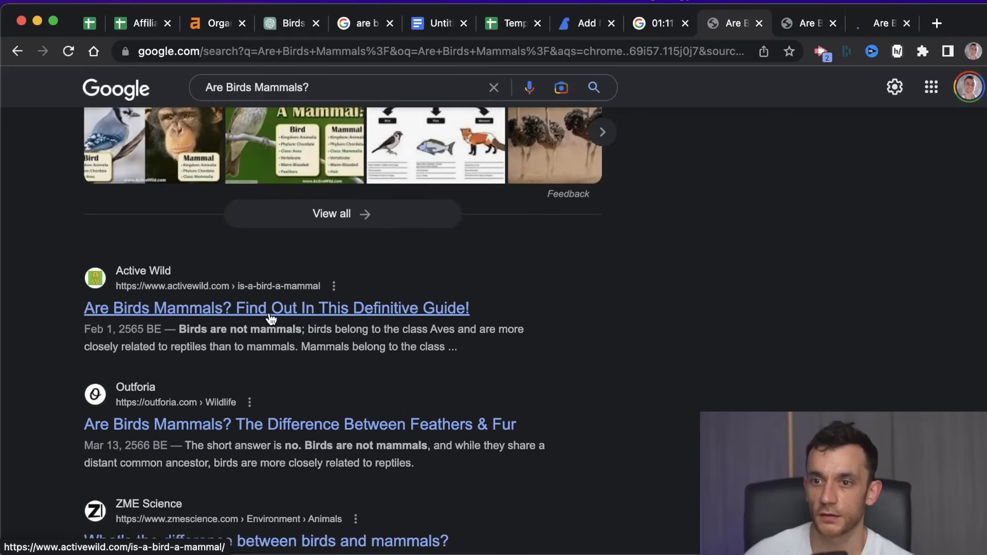
super+click(264, 307)
super+click(254, 424)
scroll(252, 419, down, 3)
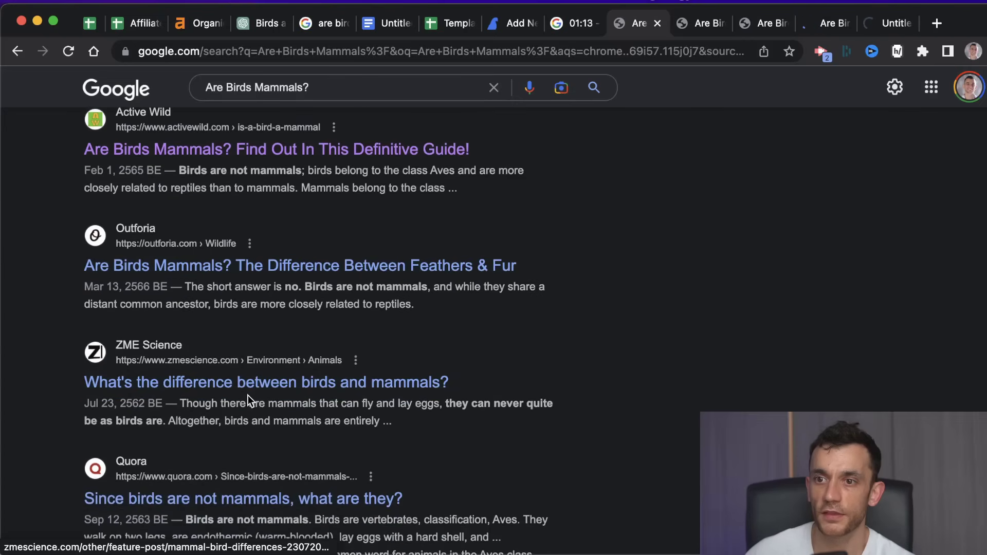
super+click(248, 395)
scroll(248, 396, down, 4)
super+click(247, 334)
scroll(247, 340, down, 4)
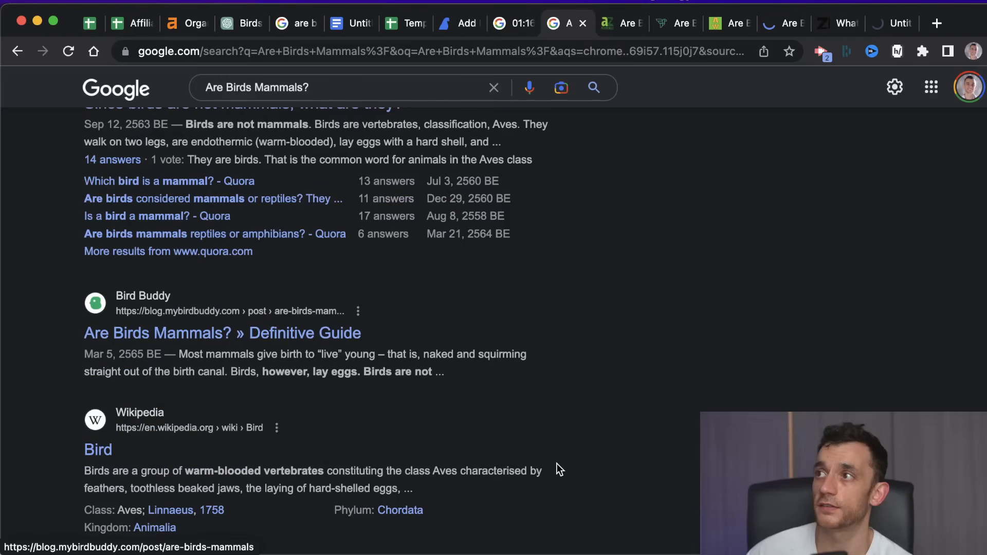
Copy Birdfact's birds-versus-mammals difference headings down to Feathers from its heading outline.
key(ctrl+Tab)
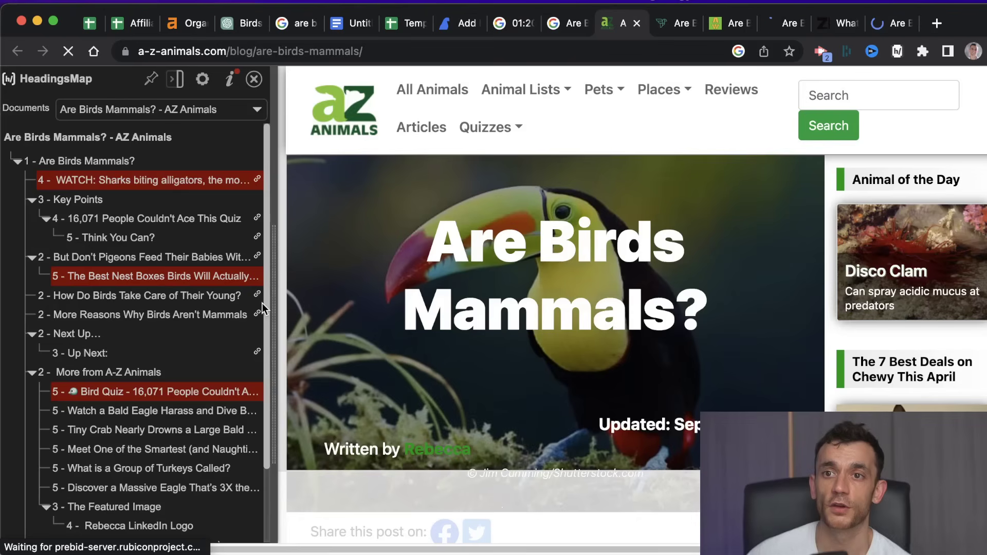
key(ctrl+Tab)
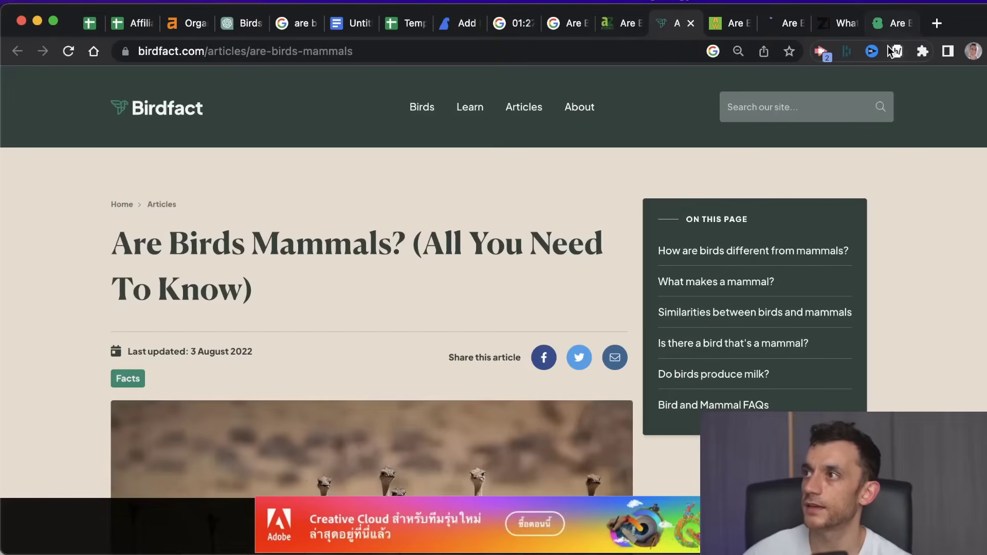
click(894, 52)
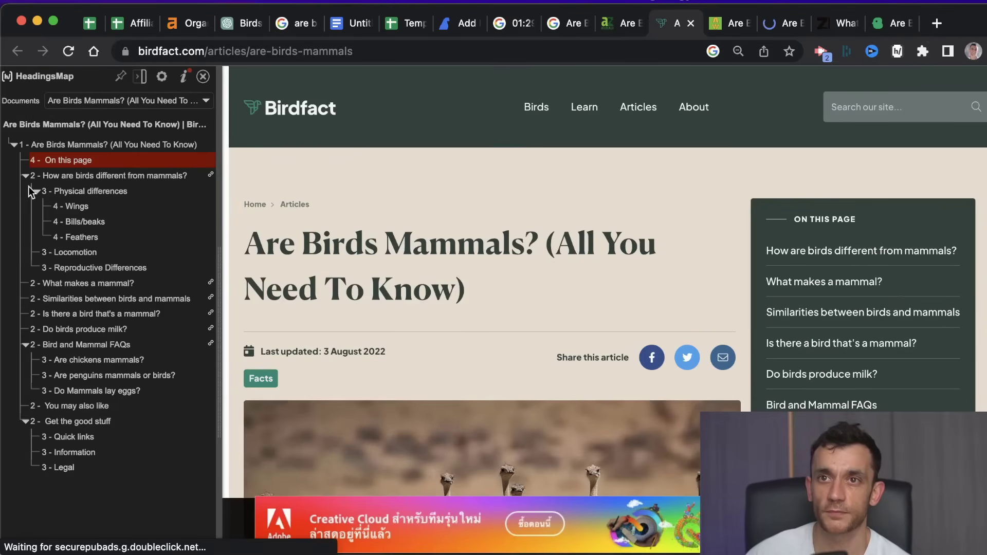
drag(29, 175, 101, 238)
click(466, 24)
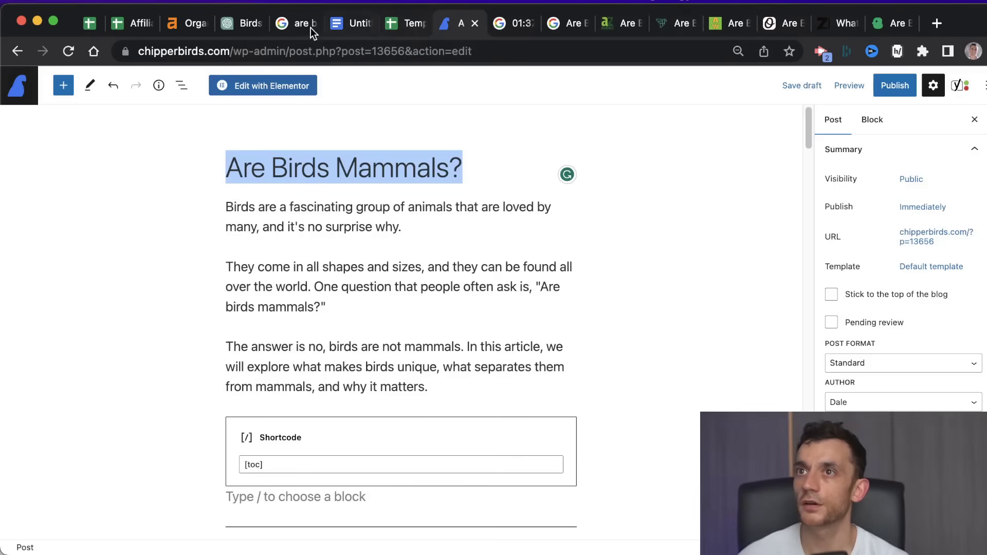
Send ChatGPT 'Add these headings too:' with the pasted headings, level numbers removed.
click(240, 24)
click(389, 508)
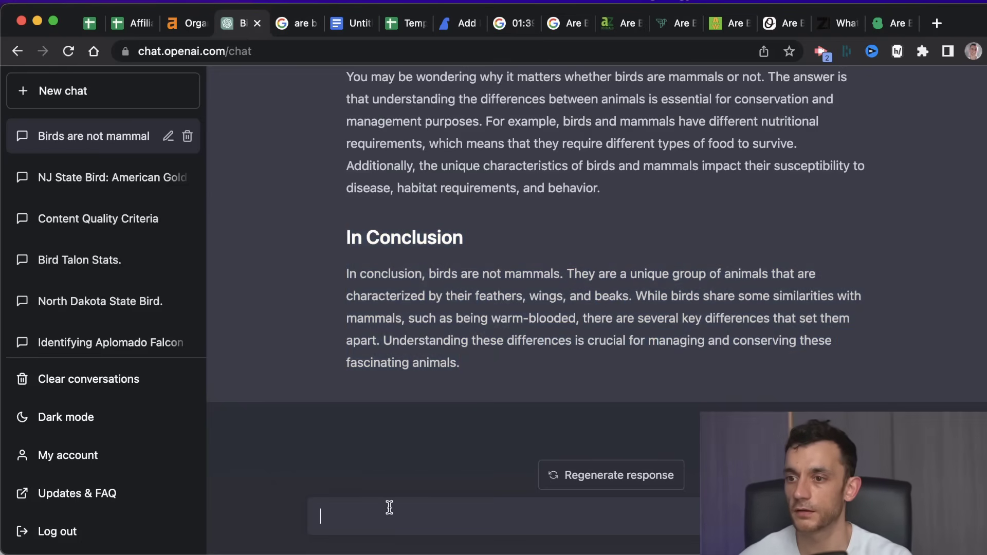
text(Add)
text(How are birds different from mammals? 3Physical differences 4Wings 4Bills/beaks 4Feathers)
click(345, 421)
text(these )
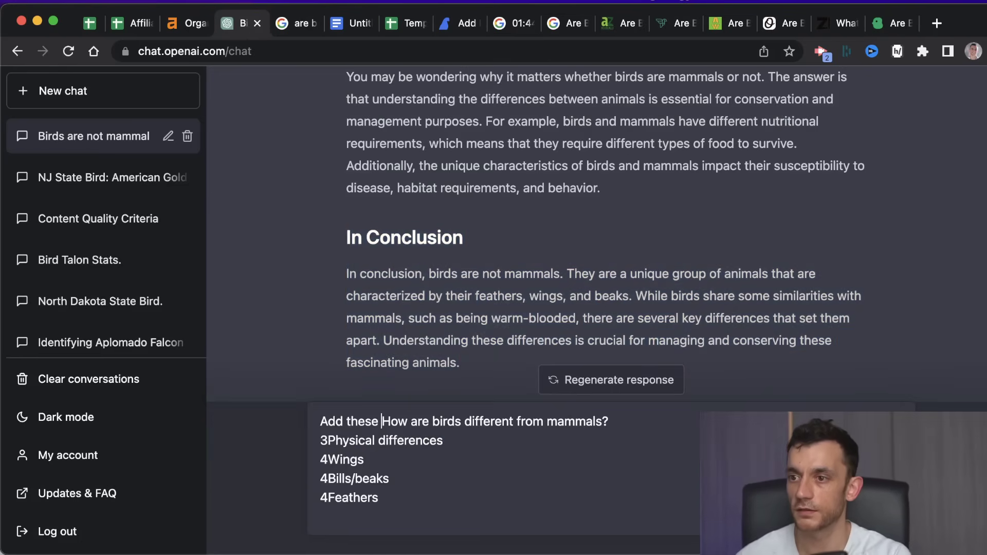
text(headings too:)
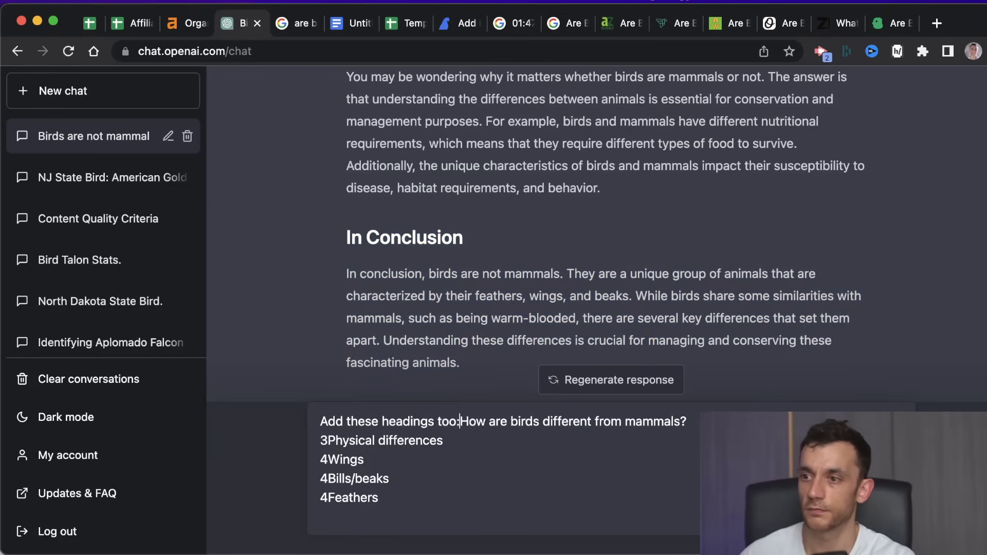
key(Return)
key(Down)
key(Delete)
key(Down)
key(Delete)
key(Down)
key(Delete)
key(Down)
key(shift+Right)
key(Delete)
key(Return)
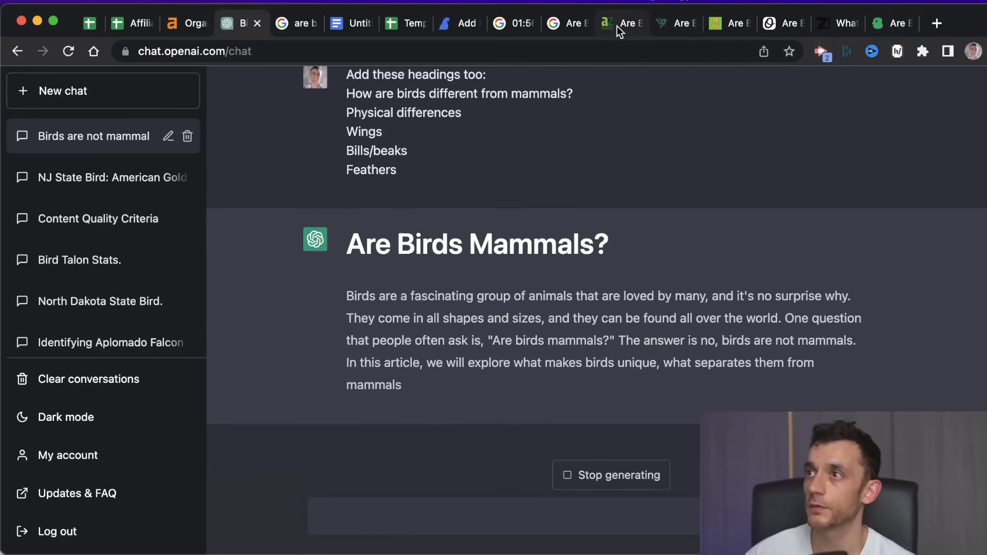
click(616, 24)
Paste Birdfact's 'Similarities between birds and mammals' heading into the question list, removing the stray 2.
scroll(317, 360, down, 7)
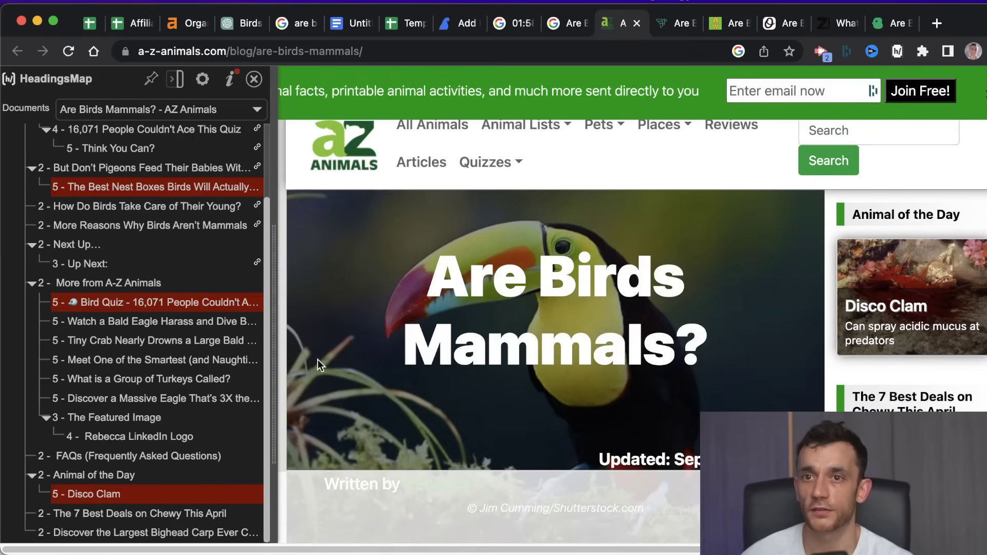
key(ctrl+Tab)
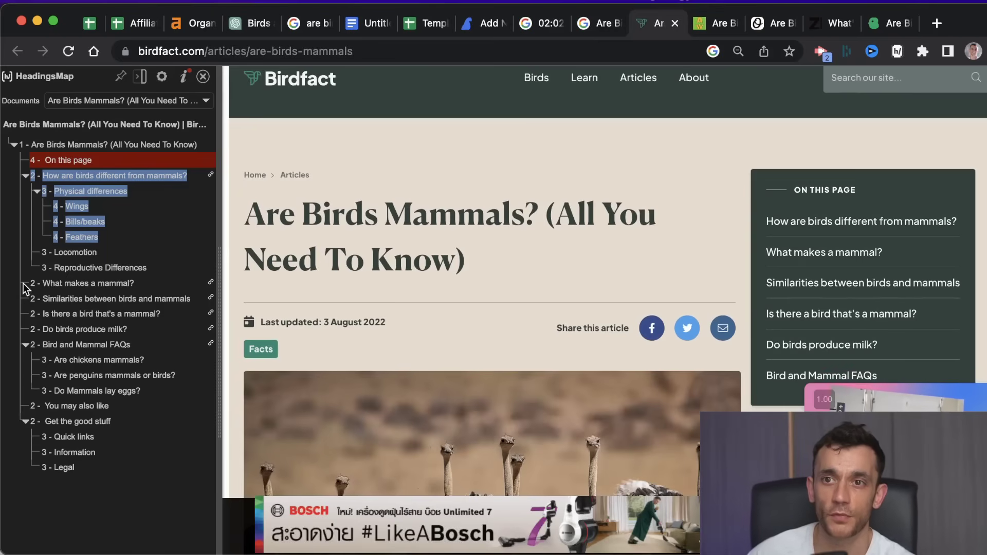
drag(24, 289, 18, 299)
key(super+7)
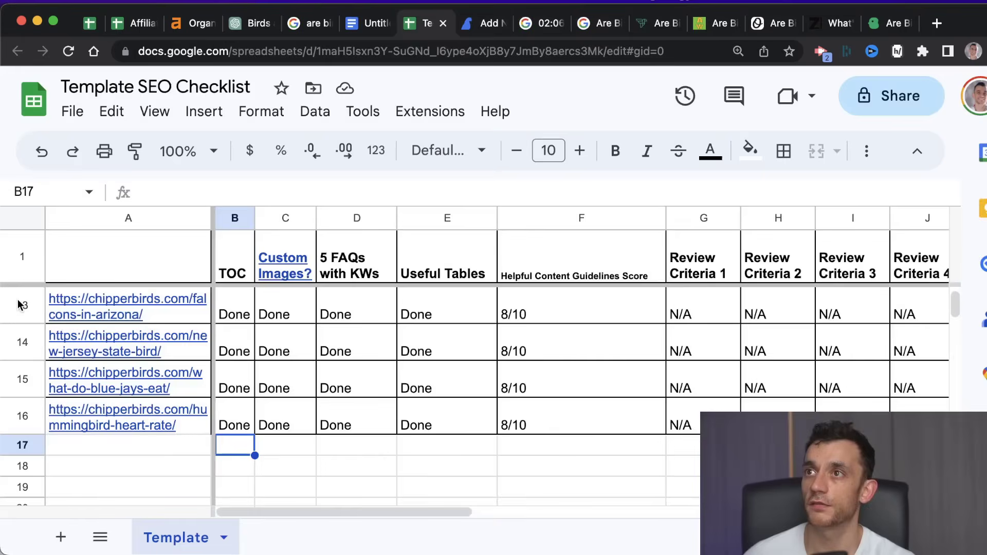
key(ctrl+shift+Tab)
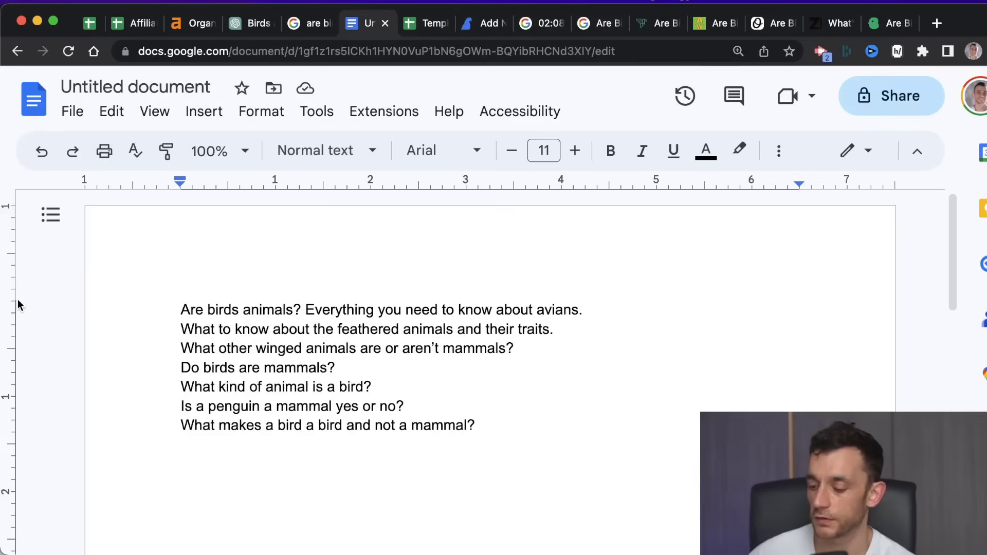
text(2Similarities between birds and mammals)
key(Home)
key(Delete)
key(End)
key(Return)
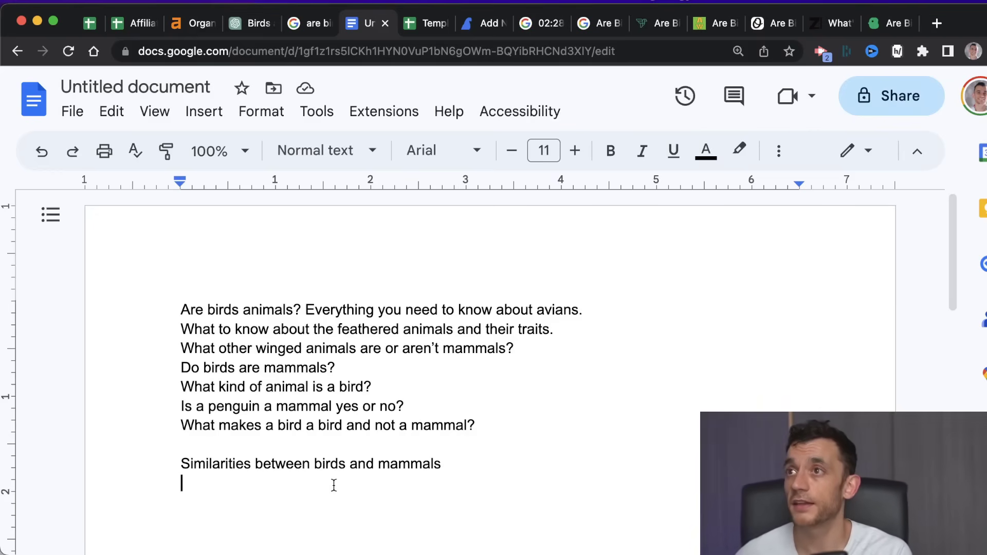
Add the heading 'Is there a bird that's a mammal?' below it, deleting the stray 2.
key(ctrl+Tab)
key(ctrl+Tab)
key(ctrl+Tab)
key(ctrl+Tab)
key(ctrl+Tab)
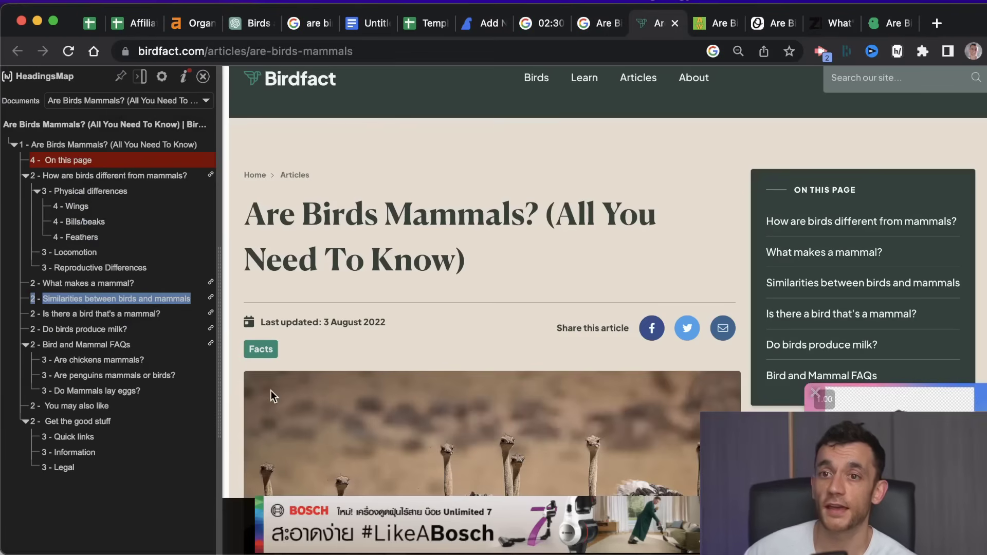
triple_click(17, 313)
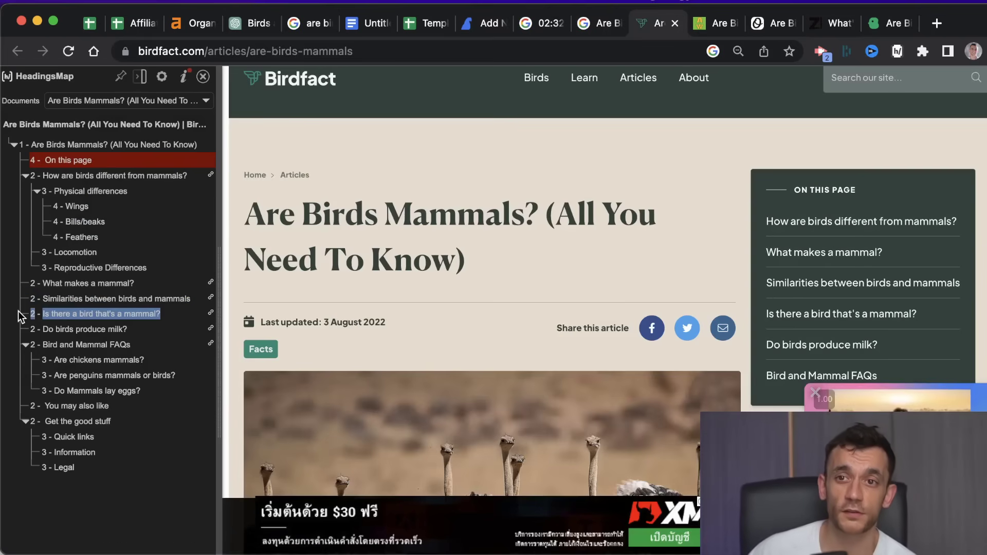
key(ctrl+shift+Tab)
key(ctrl+shift+Tab)
key(ctrl+shift+Tab)
key(ctrl+shift+Tab)
key(ctrl+shift+Tab)
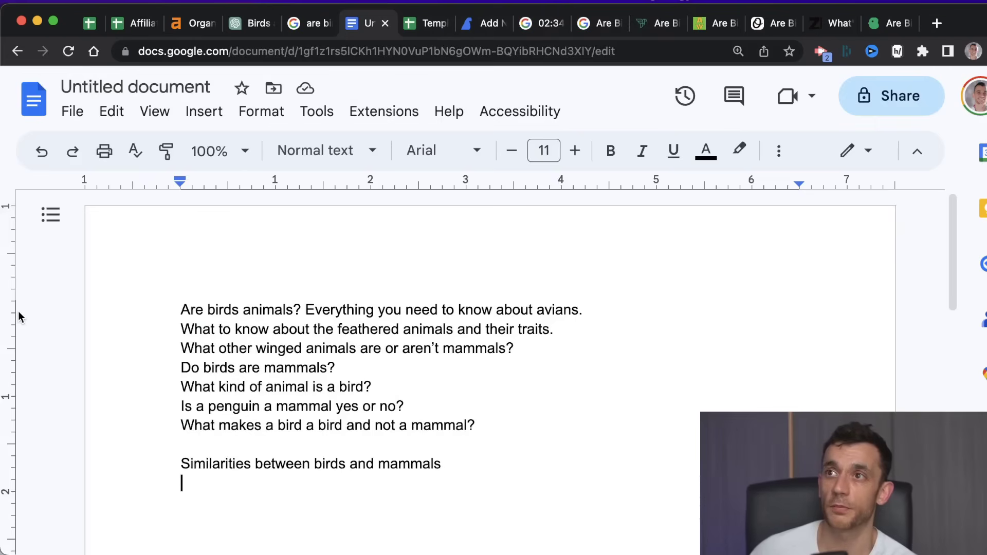
text(2Is there a bird that's a mammal?)
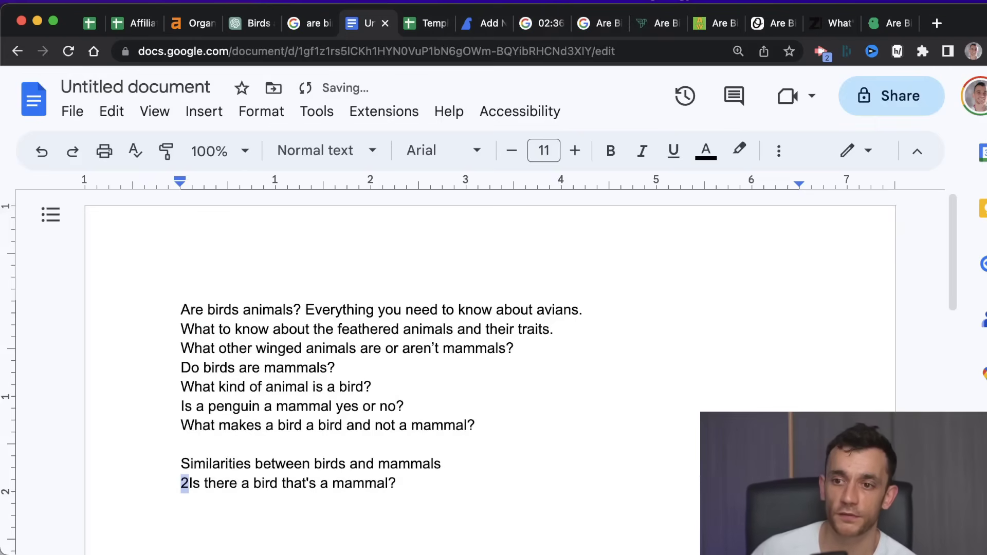
key(BackSpace)
Close Birdfact, show ActiveWild's heading outline, and remove the stray 3 before Mammal Characteristics.
click(720, 18)
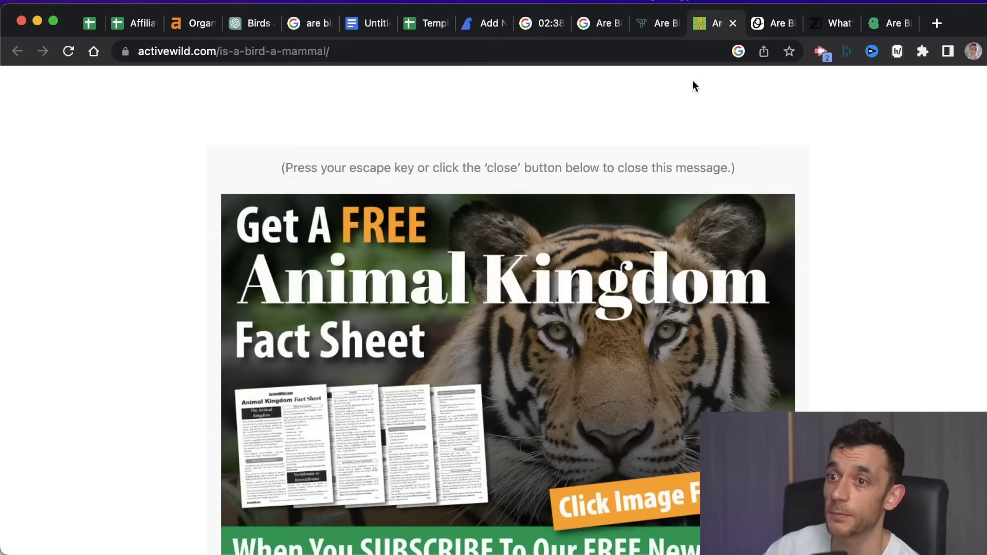
key(ctrl+shift+Tab)
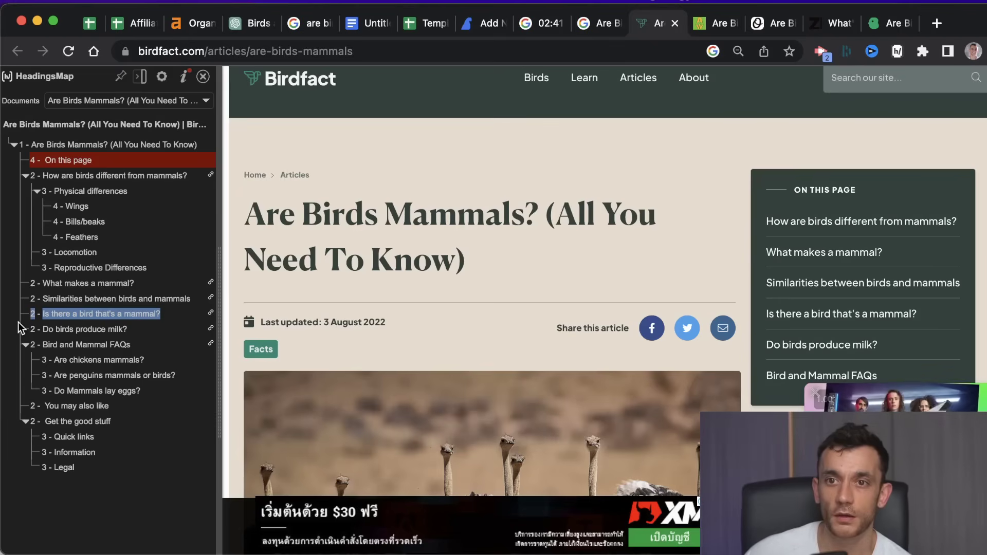
key(super+w)
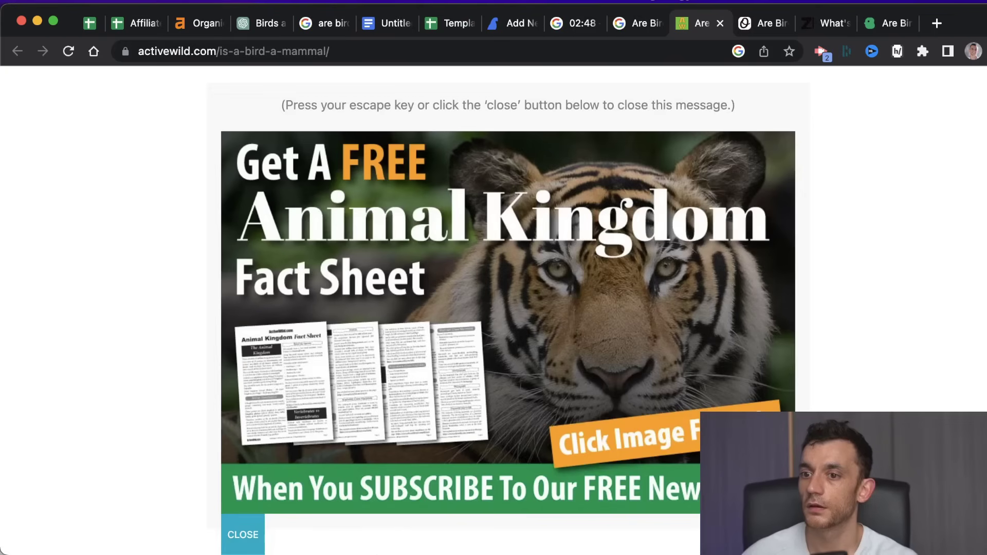
click(246, 546)
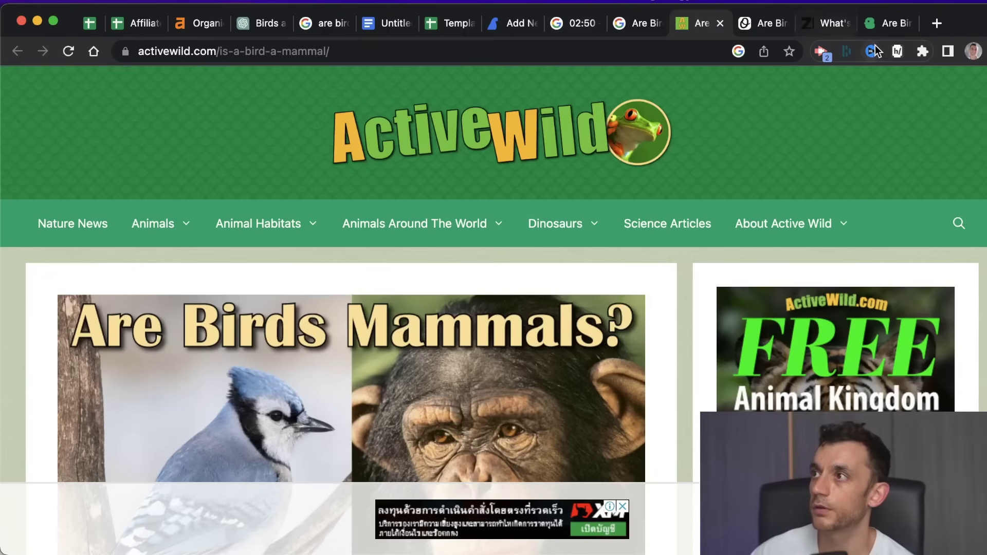
click(897, 51)
key(ctrl+shift+Tab)
key(ctrl+shift+Tab)
key(ctrl+shift+Tab)
key(ctrl+shift+Tab)
key(ctrl+shift+Tab)
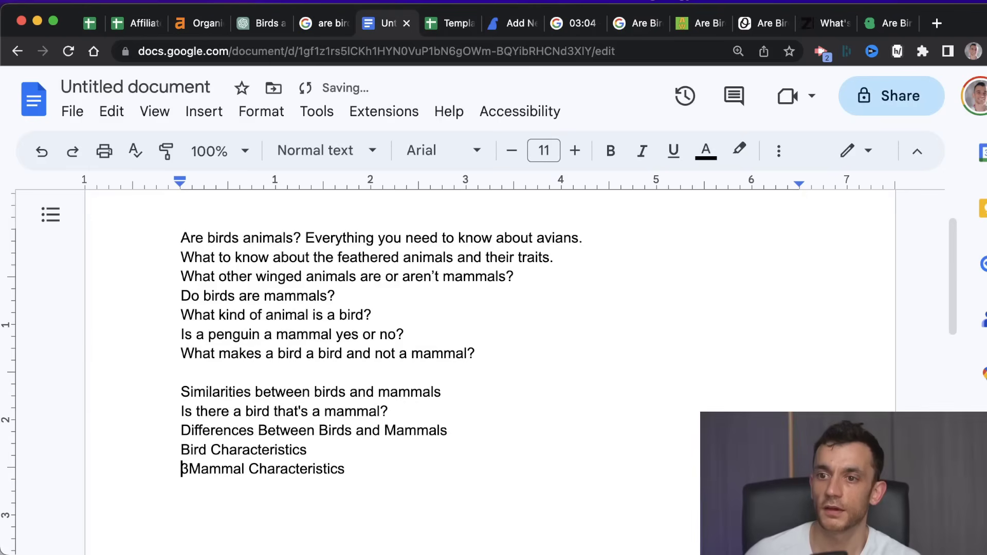
key(Delete)
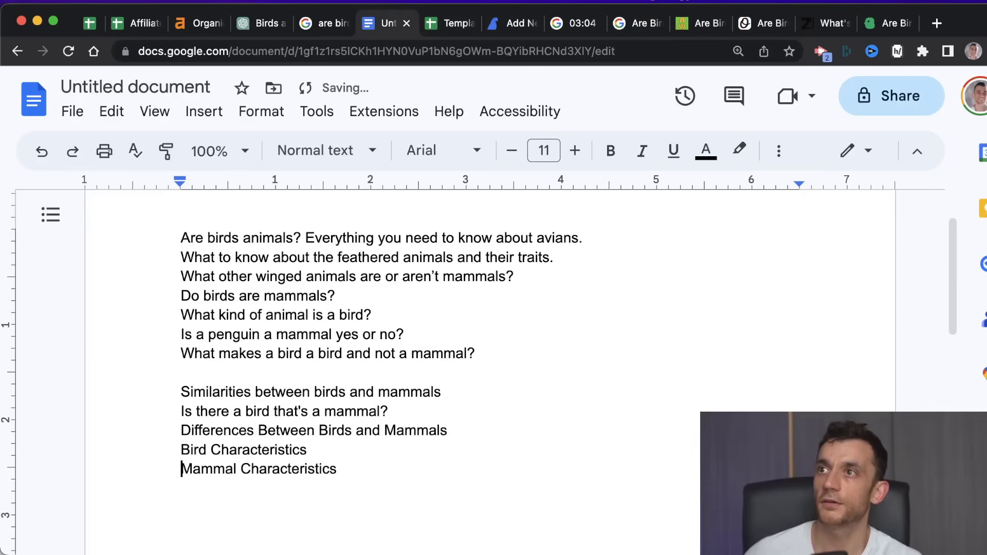
Copy ChatGPT's revised article from 'What Makes a Bird a Bird?' through Feathers and Why It Matters.
click(243, 25)
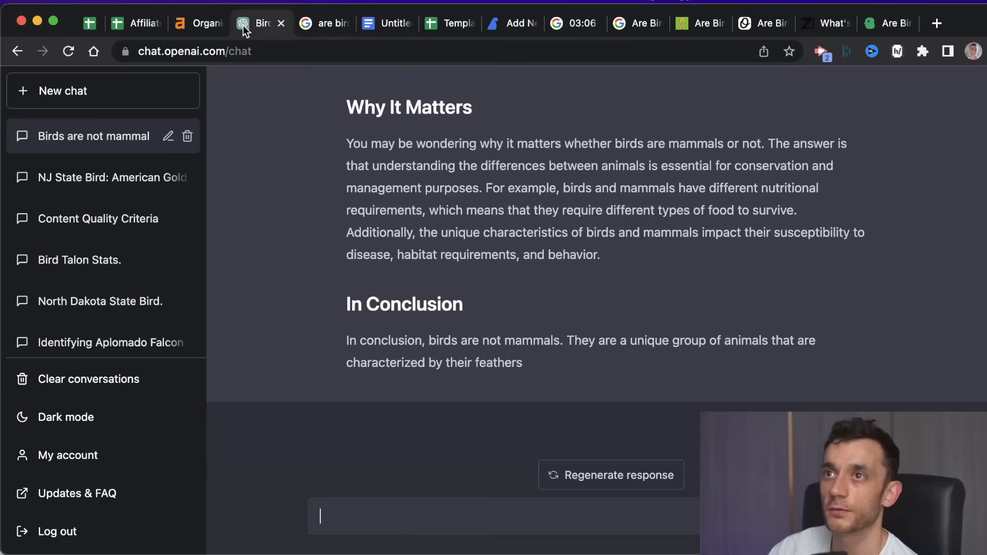
scroll(510, 362, up, 5)
scroll(510, 363, up, 15)
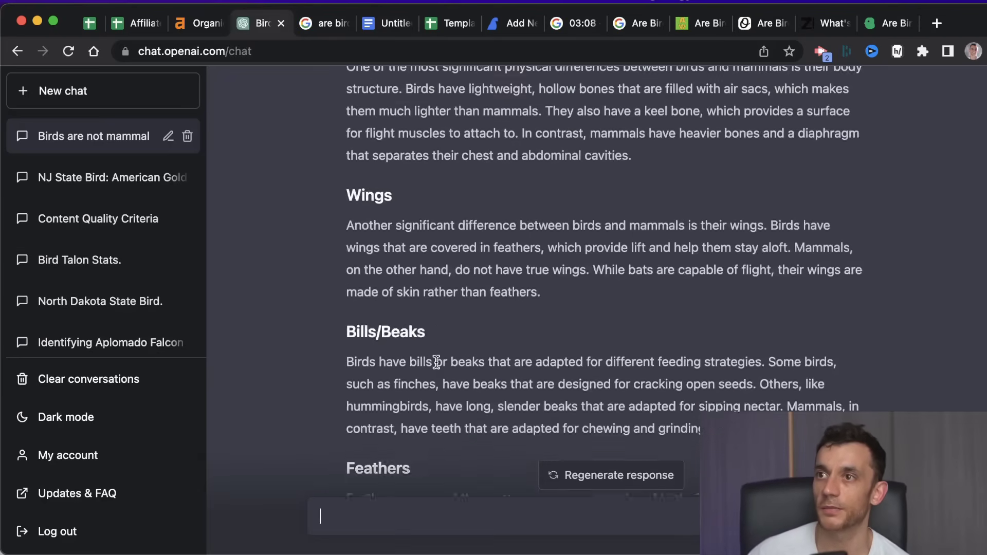
scroll(393, 291, up, 10)
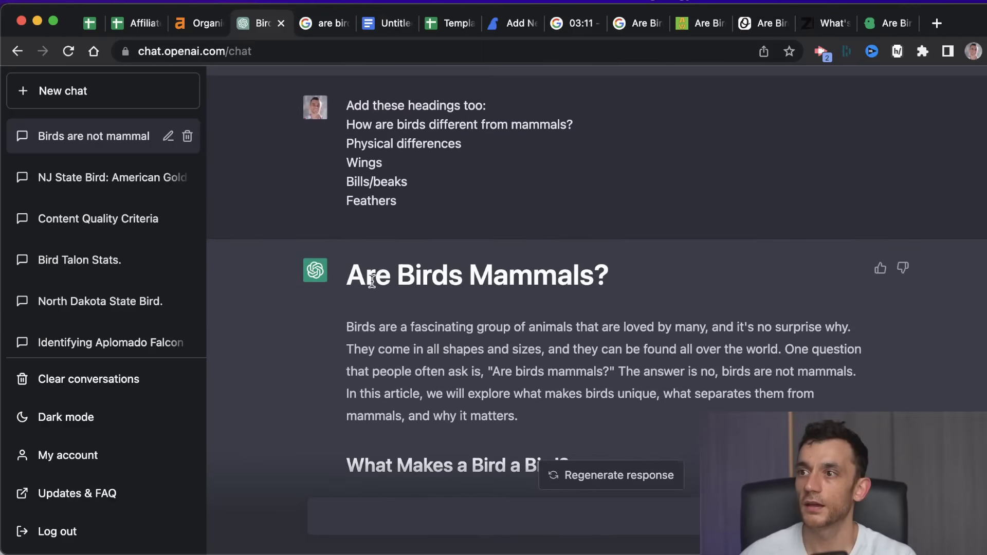
double_click(372, 282)
scroll(476, 379, down, 20)
scroll(476, 379, up, 20)
double_click(394, 429)
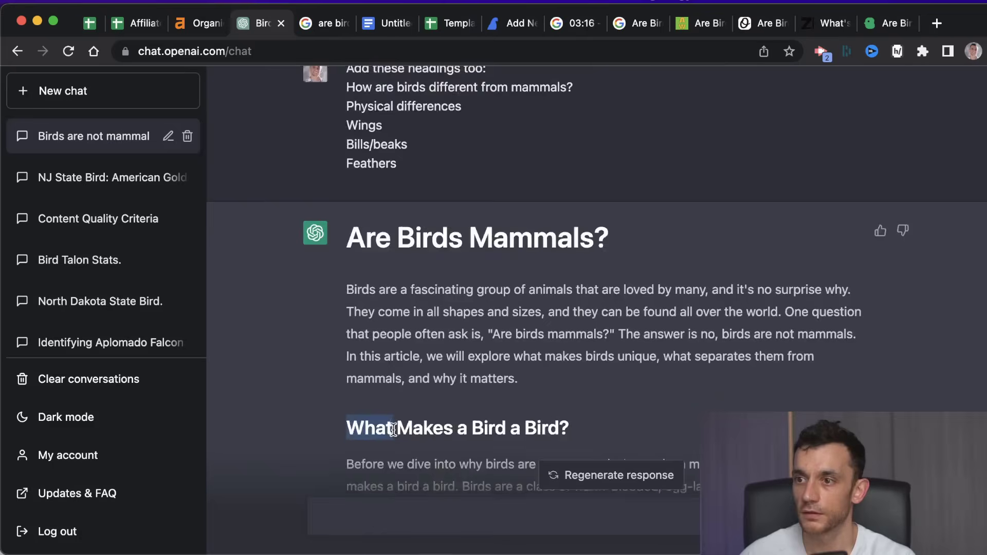
scroll(394, 429, down, 20)
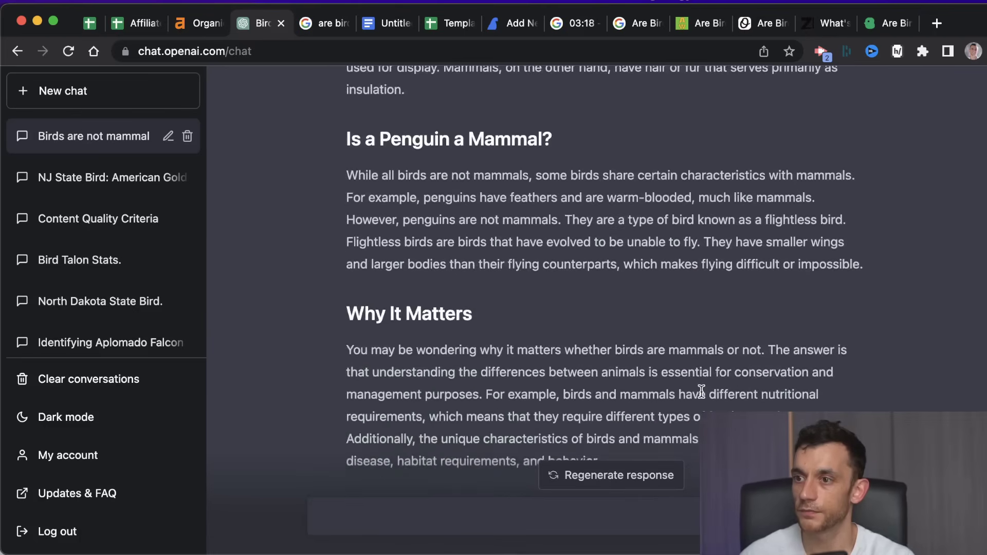
key(super+8)
scroll(621, 358, down, 10)
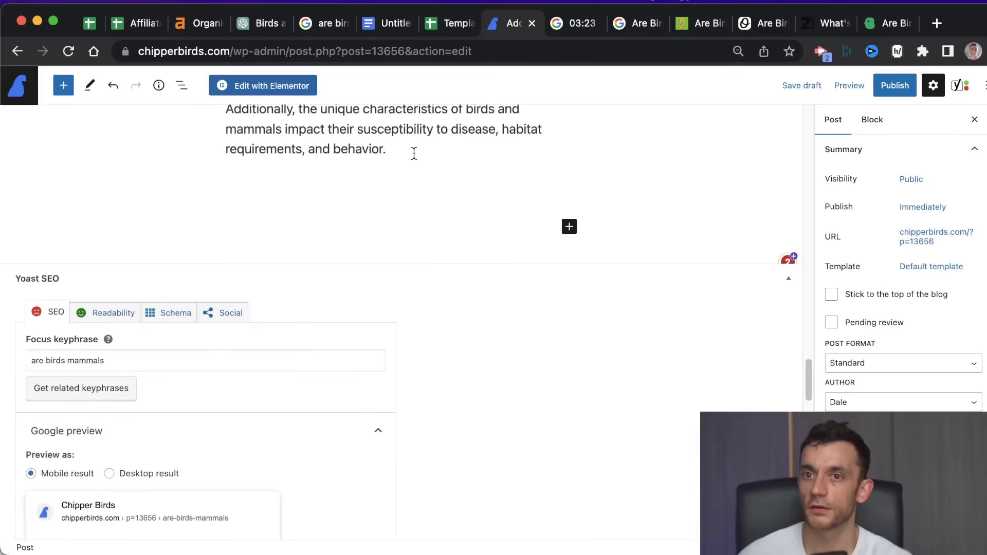
Paste the revised article after the post's last paragraph and split the penguin paragraph after 'mammals.'.
click(414, 153)
key(Return)
key(super+v)
scroll(411, 308, down, 10)
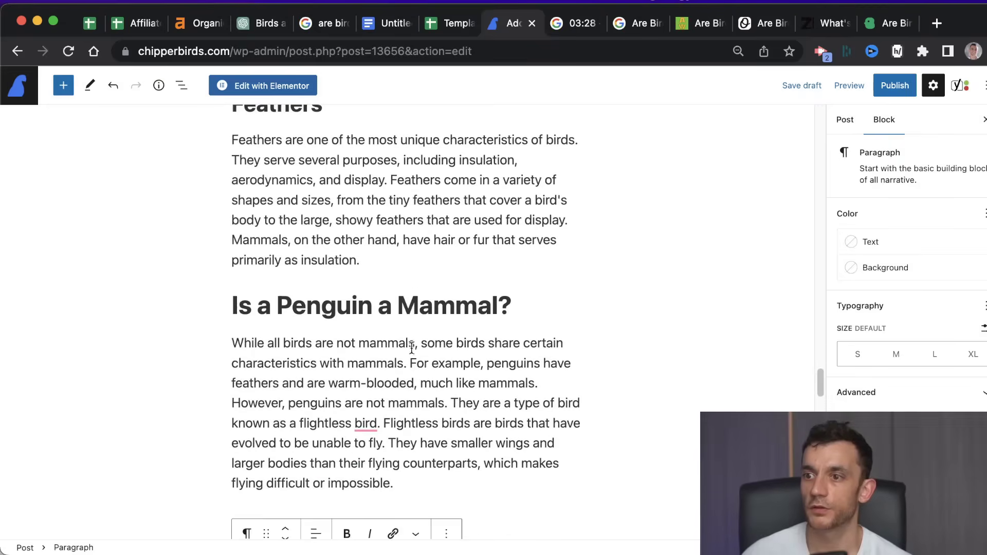
click(443, 404)
key(Return)
scroll(432, 355, down, 10)
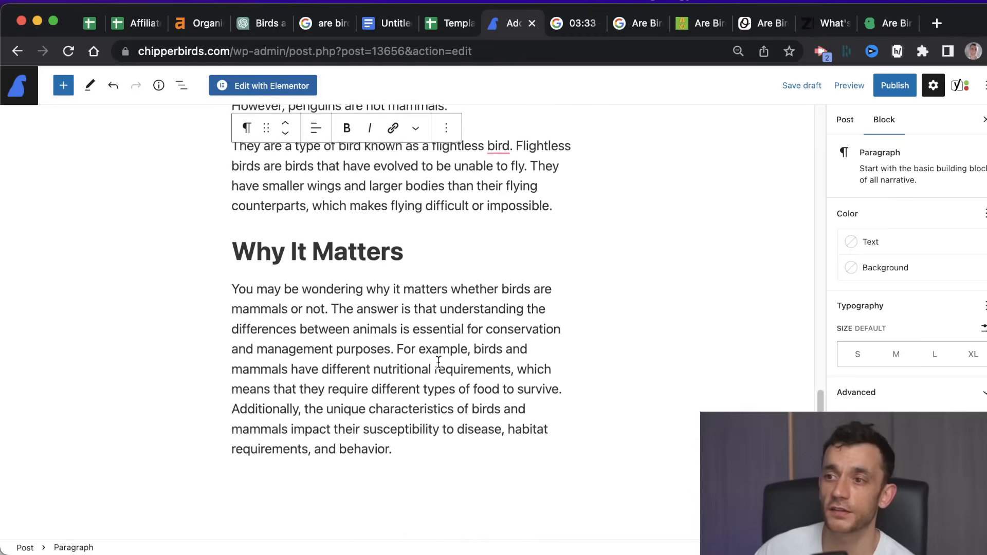
Split the Why It Matters paragraph before 'For example' and check the stopwatch's elapsed time.
click(424, 348)
key(alt+Left)
key(alt+Left)
key(Return)
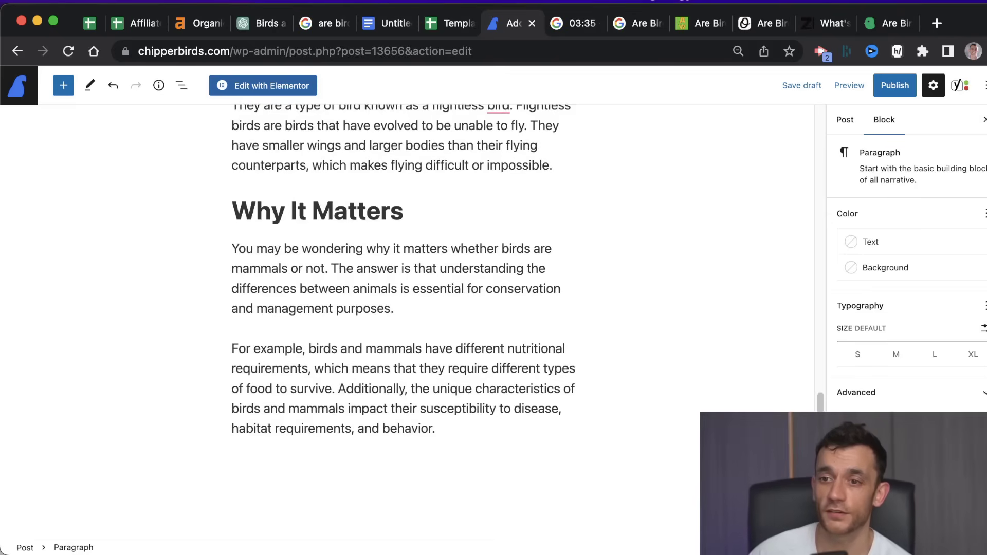
scroll(425, 346, down, 8)
click(573, 23)
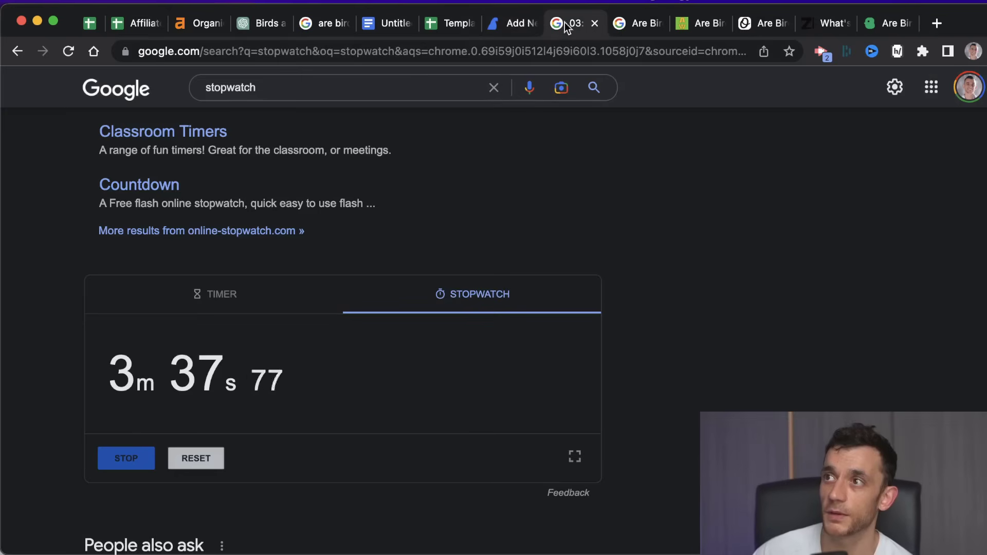
click(509, 25)
scroll(304, 364, down, 10)
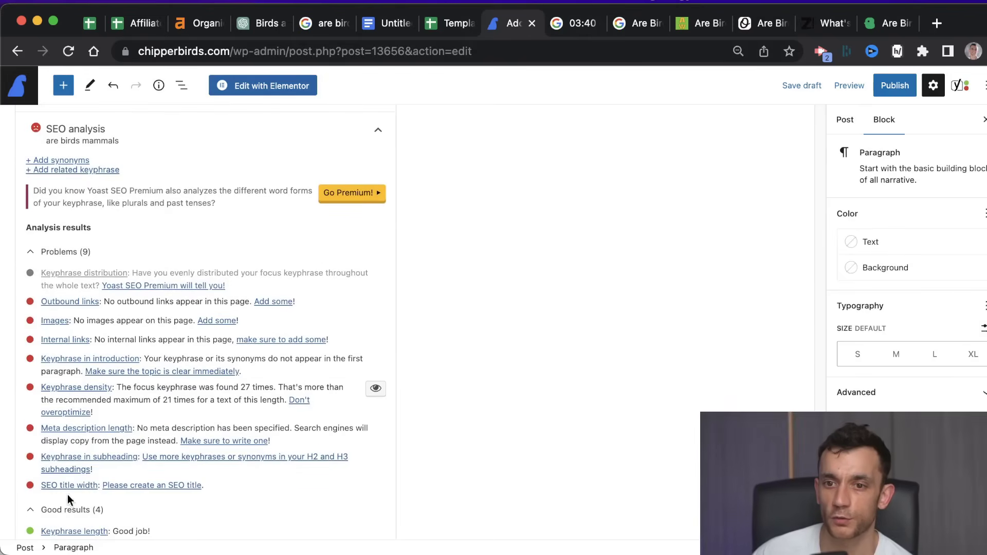
scroll(68, 500, down, 3)
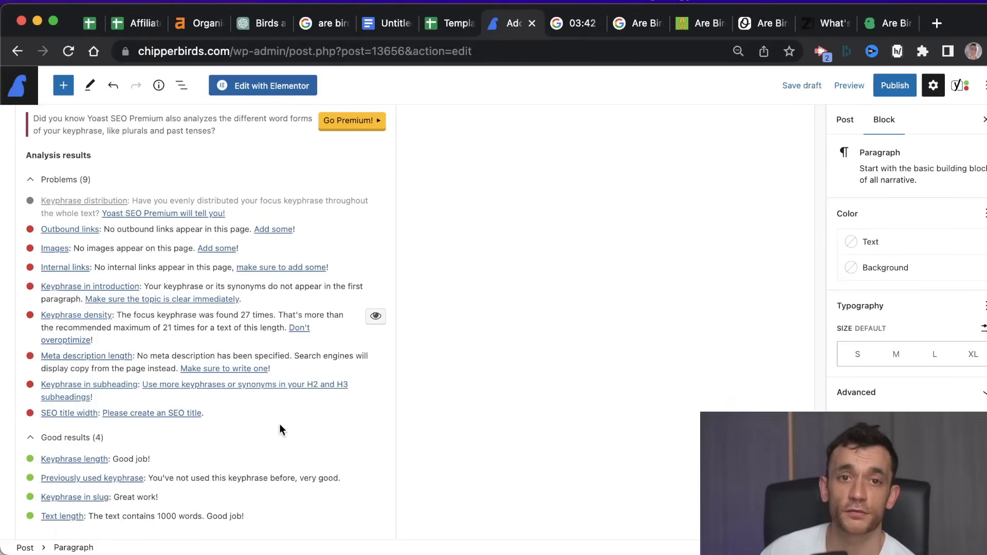
click(387, 23)
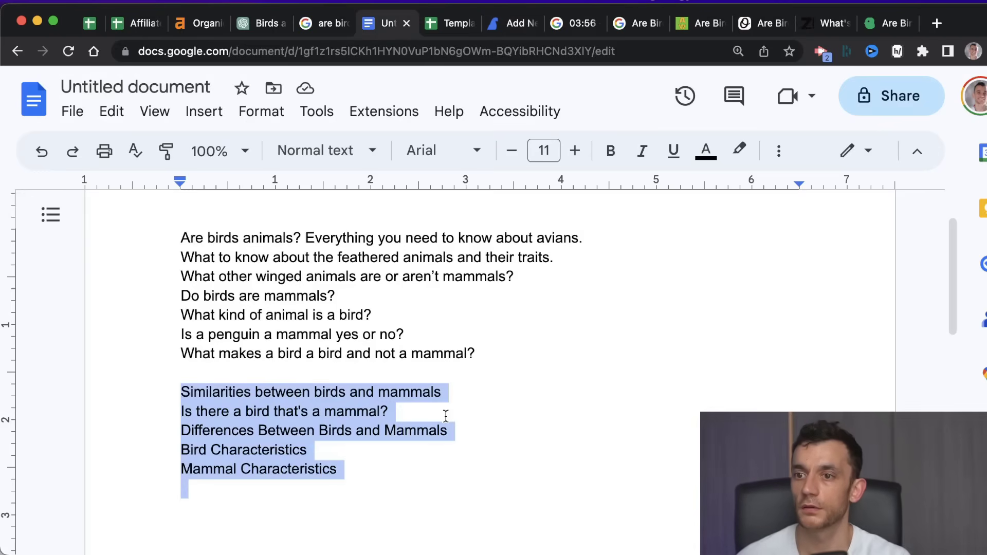
Copy the Docs headings and begin a new ChatGPT prompt starting 'Ad'.
key(super+4)
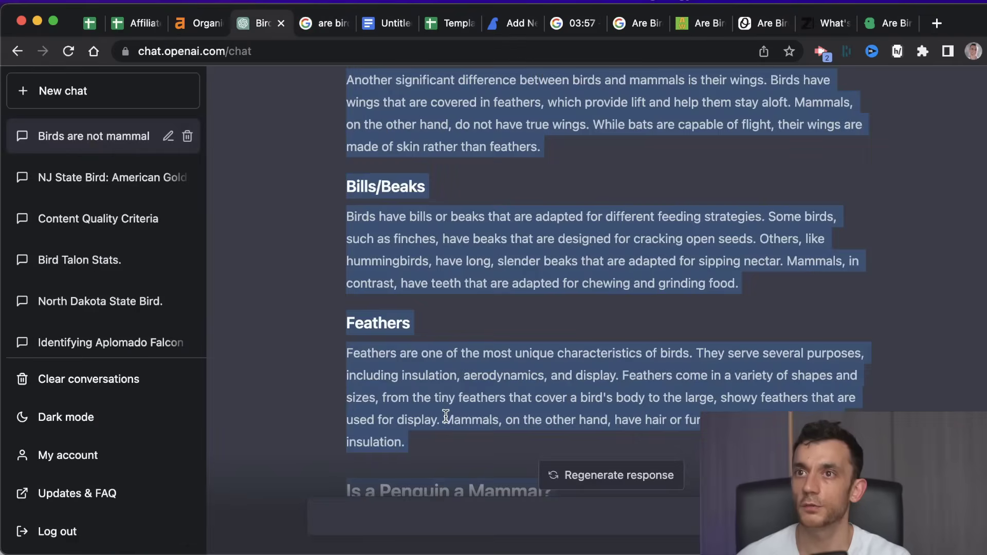
click(419, 516)
text(Add)
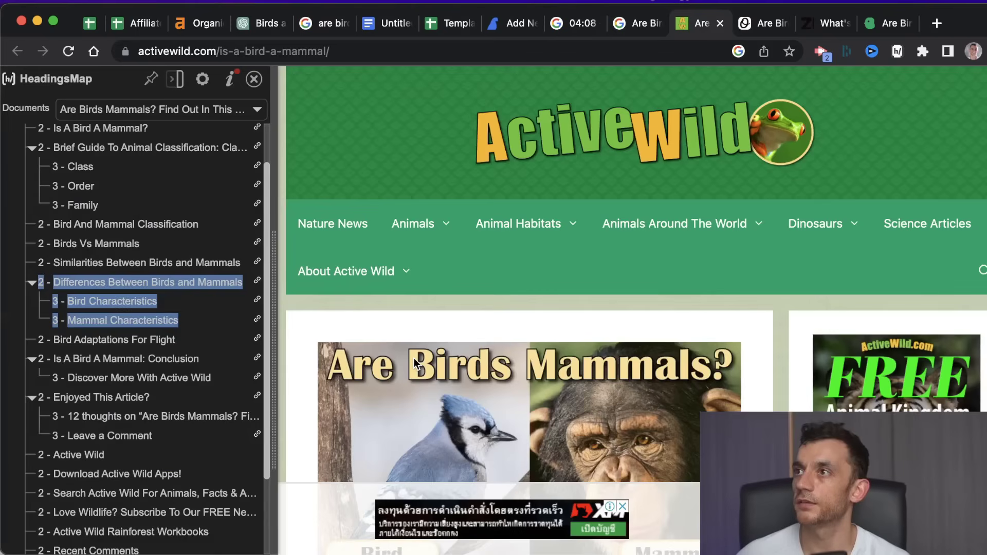
Close the finished article tabs and select the four People also ask questions on Google.
key(ctrl+Tab)
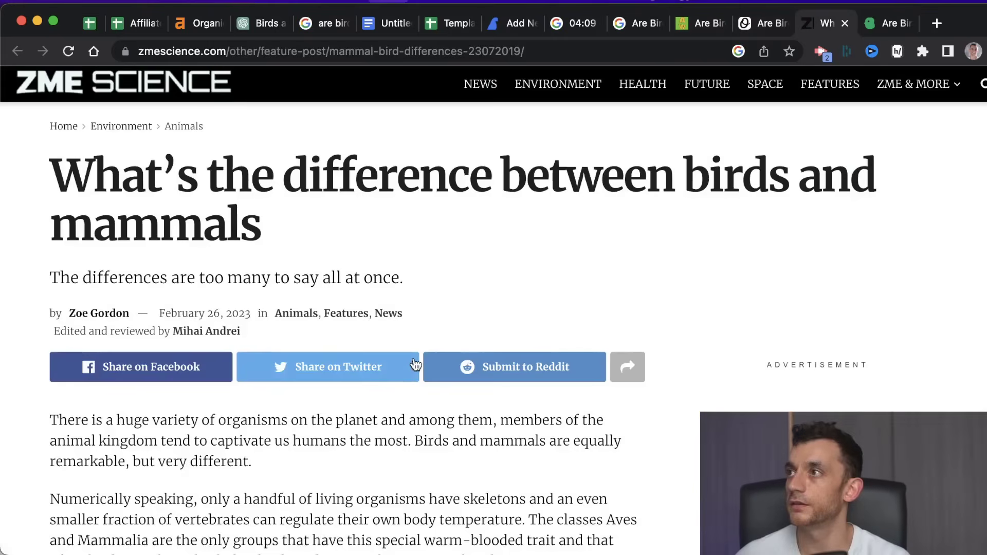
key(ctrl+Tab)
key(ctrl+shift+Tab)
key(super+w)
key(super+w)
key(super+w)
key(super+w)
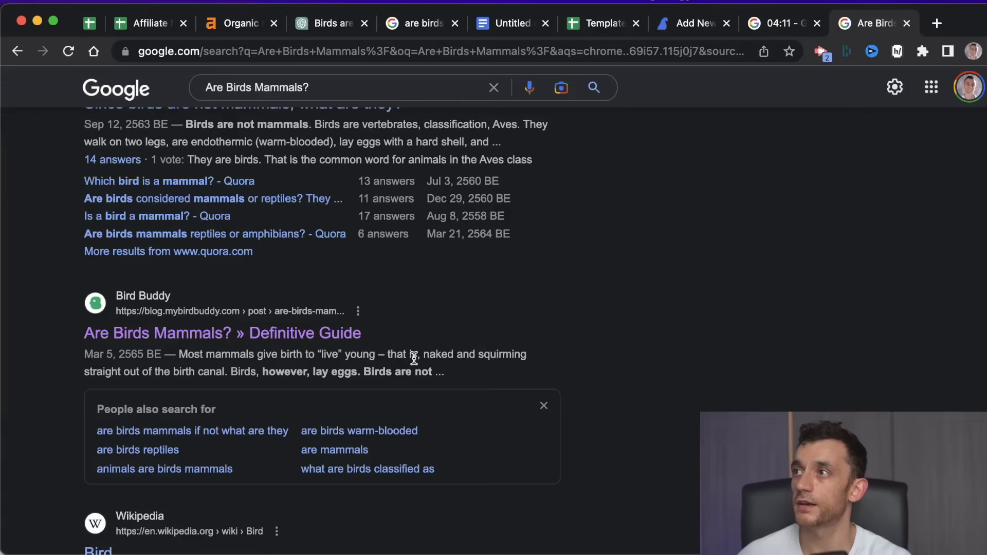
scroll(414, 358, down, 15)
scroll(99, 293, up, 20)
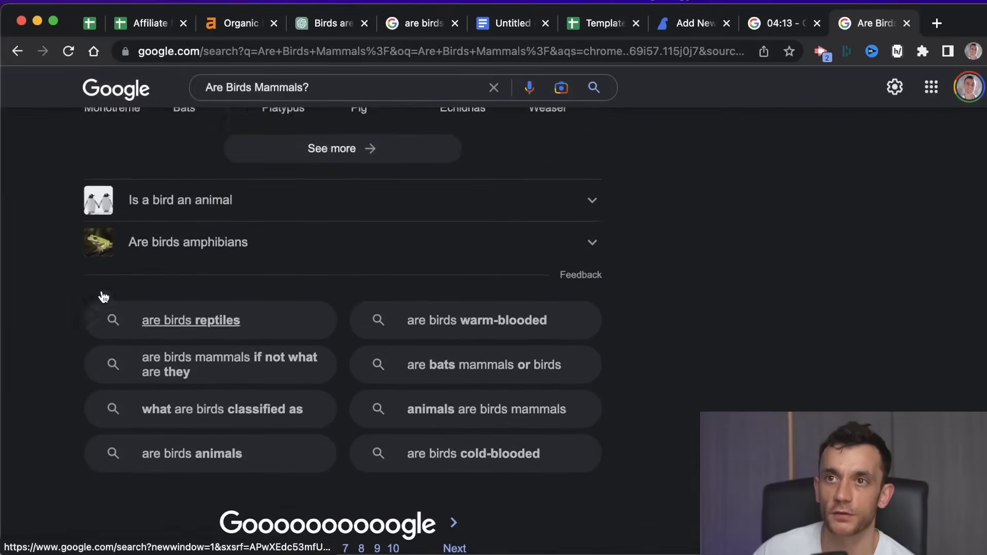
scroll(101, 314, up, 10)
scroll(102, 346, down, 8)
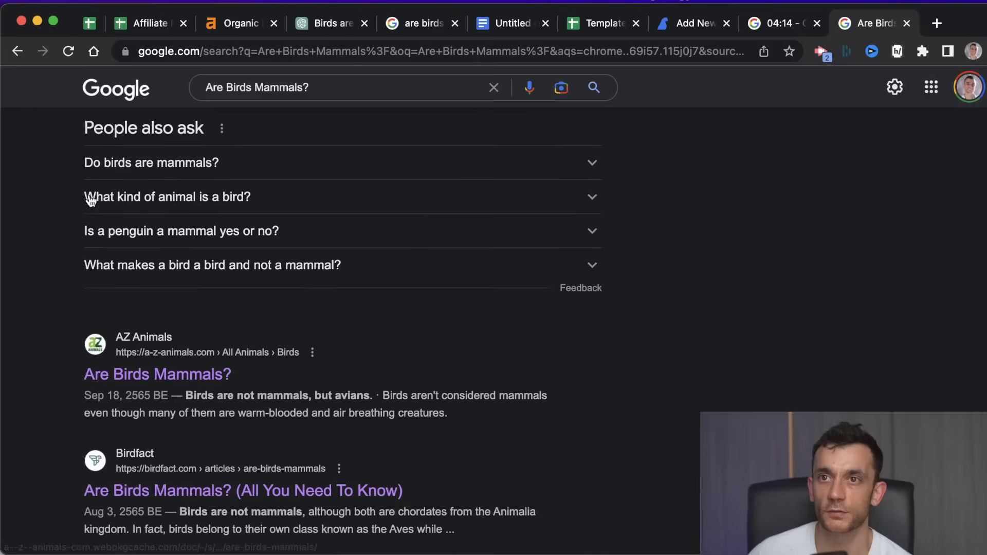
drag(71, 162, 430, 282)
key(super+c)
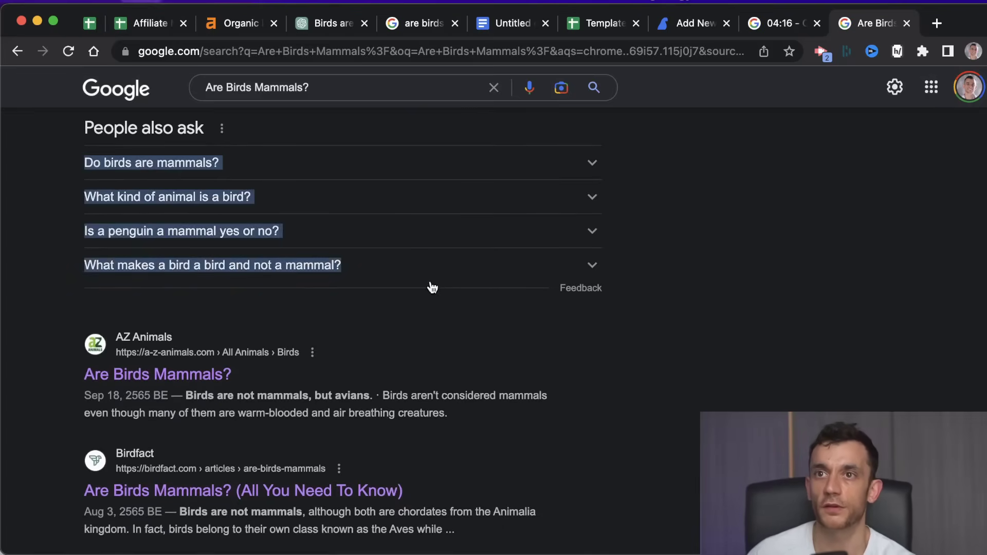
Add an 'FAQ:' heading below the outline and paste the four bird questions under it.
click(512, 23)
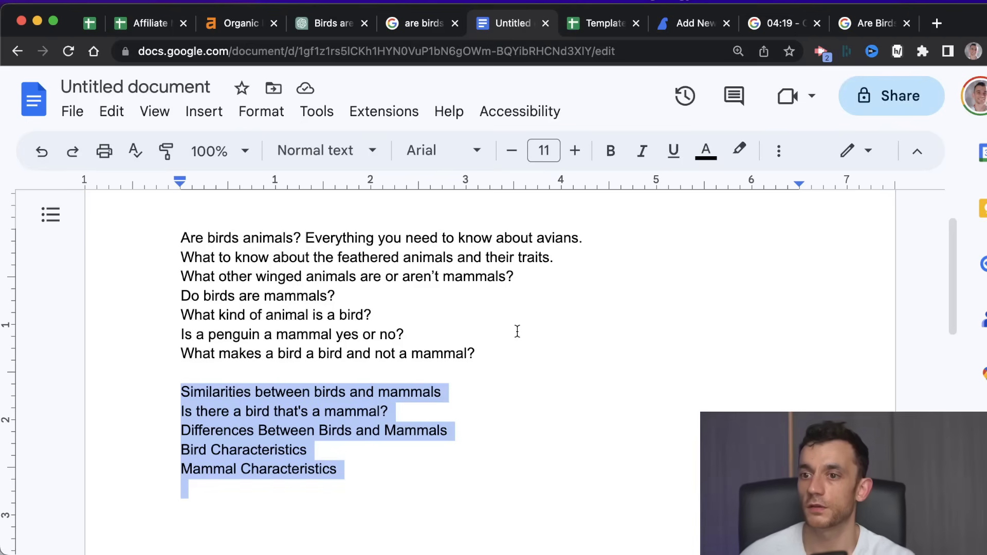
key(Right)
key(Return)
text(F)
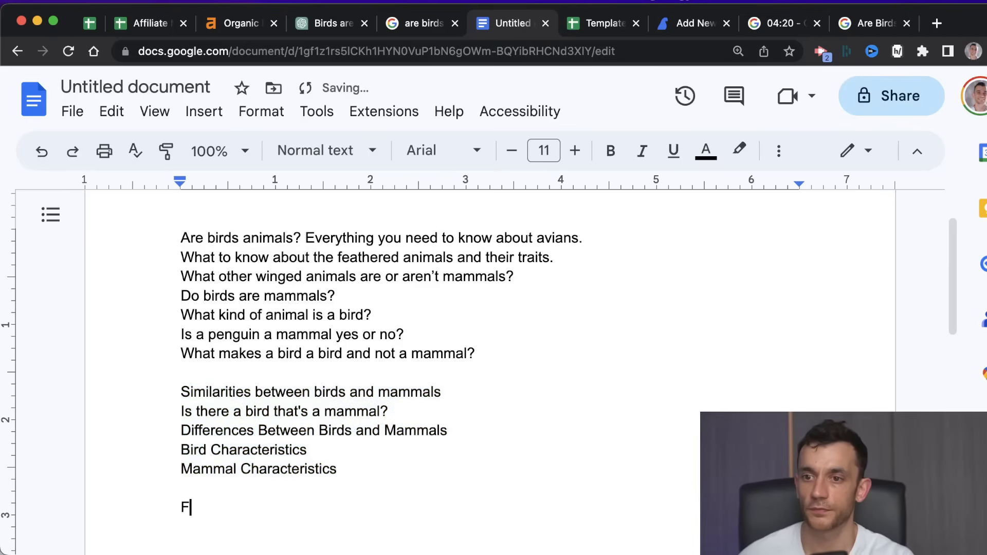
key(super+v)
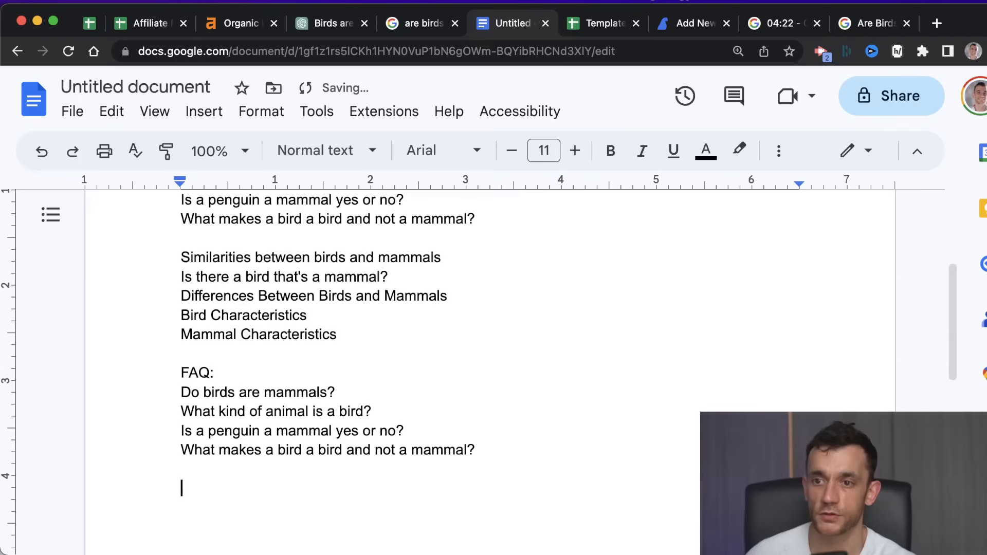
Cycle through the open browser tabs to reach the Template SEO Checklist sheet.
key(super+4)
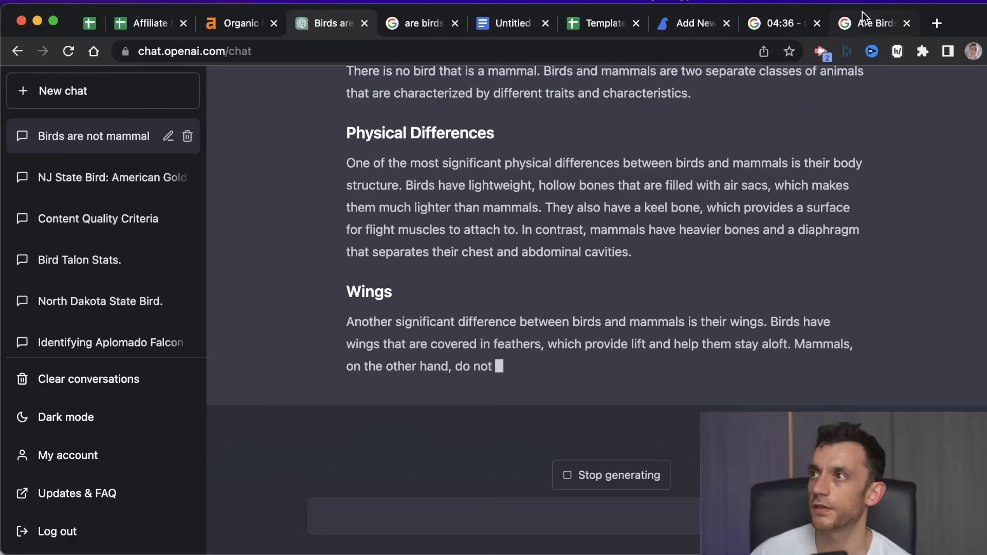
click(865, 23)
click(907, 23)
key(super+5)
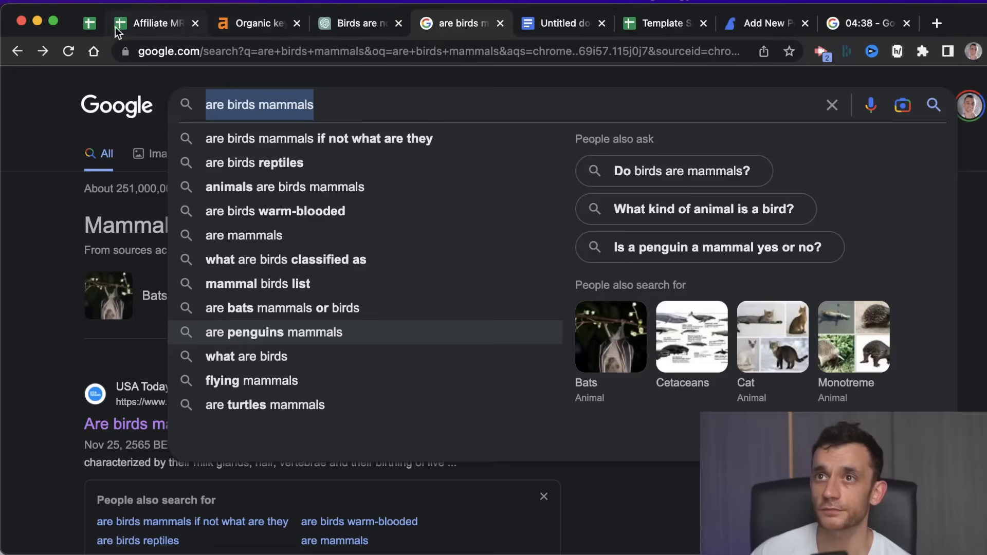
key(super+1)
key(super+7)
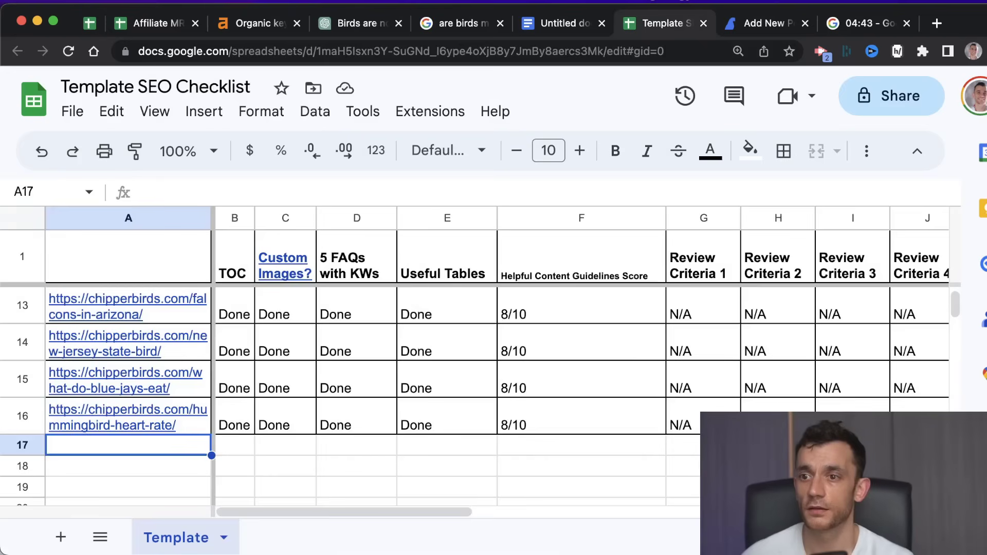
Enter Done under TOC in cell B17, then open a fresh browser tab.
text(Done)
key(Tab)
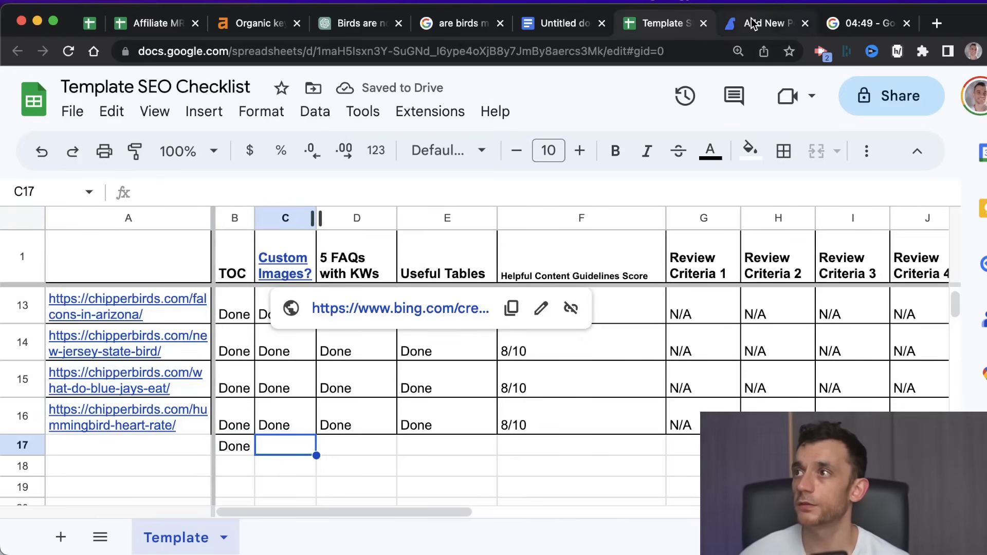
key(super+t)
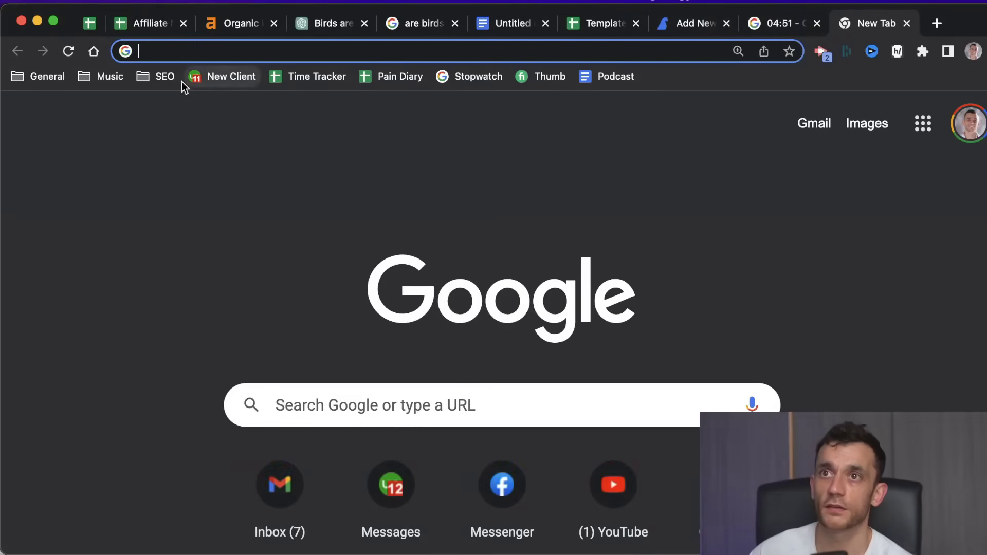
Open Bing Image Creator from the Music bookmarks and submit the prompt 'are birds mammals?'.
click(159, 76)
mouse_move(103, 77)
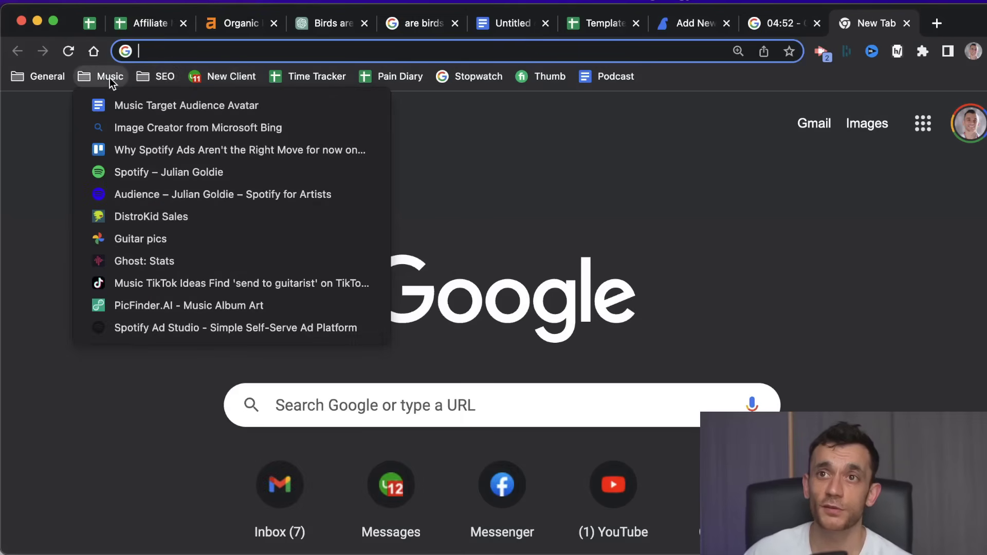
click(153, 129)
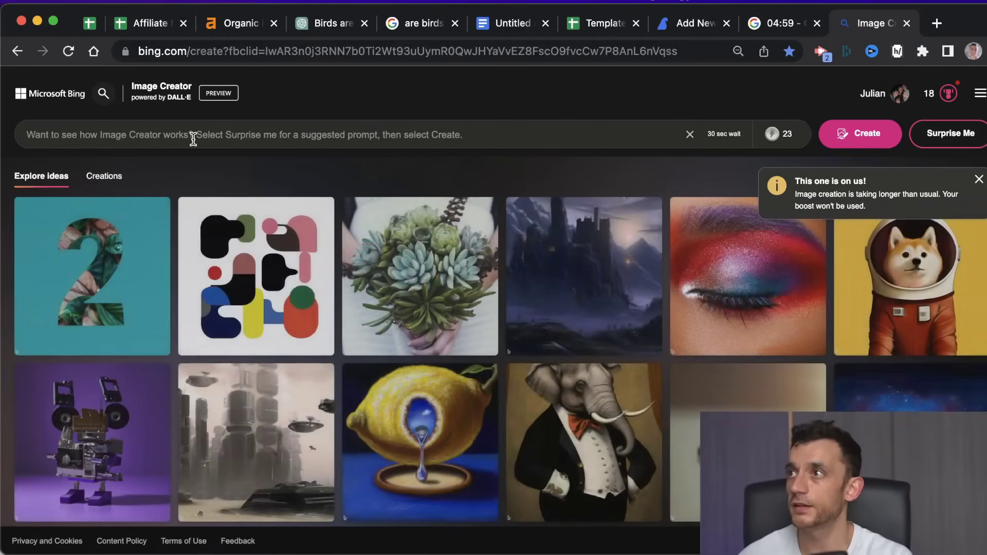
click(194, 139)
text(are birds mammals?)
key(Return)
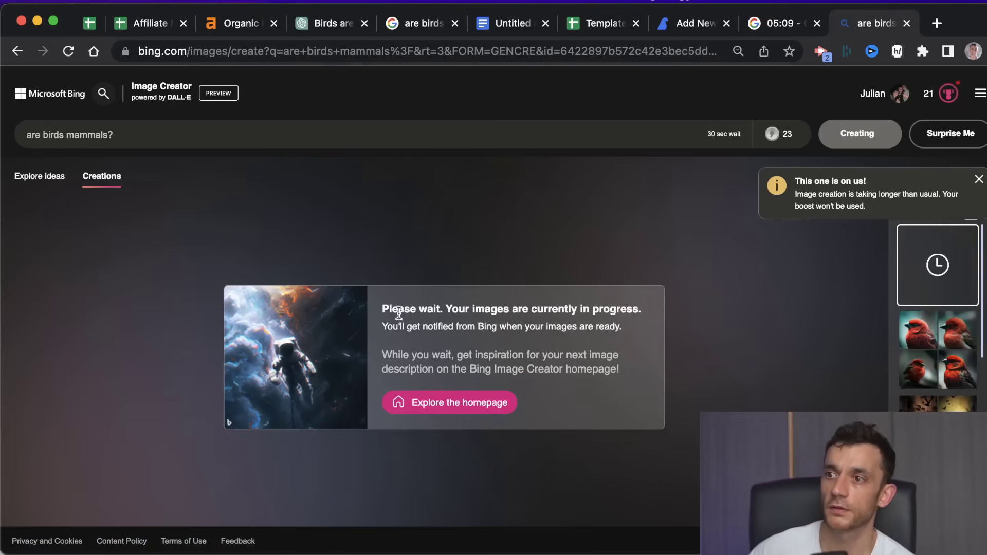
Load unsplash.com in a new tab and paste the search terms into its photo search.
key(super+t)
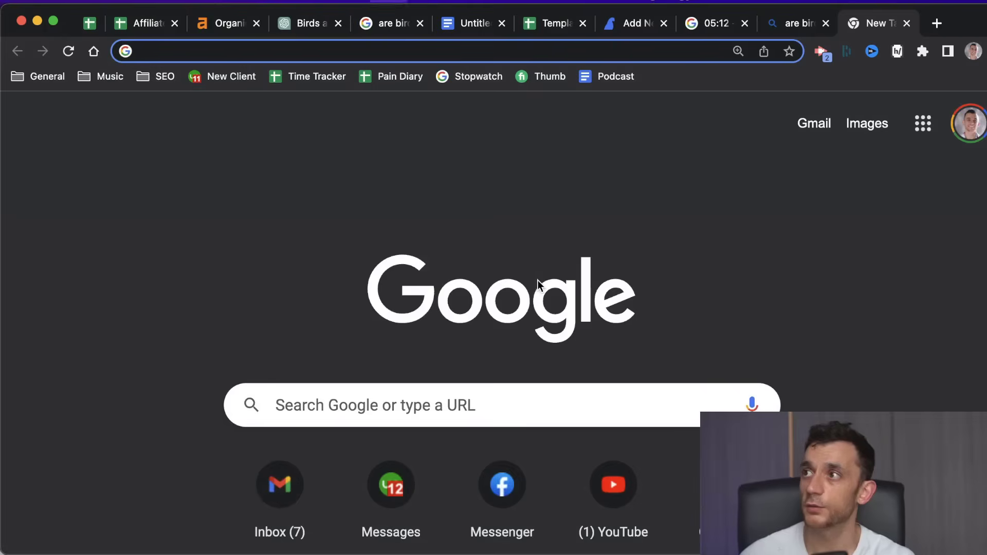
key(ctrl+shift+Tab)
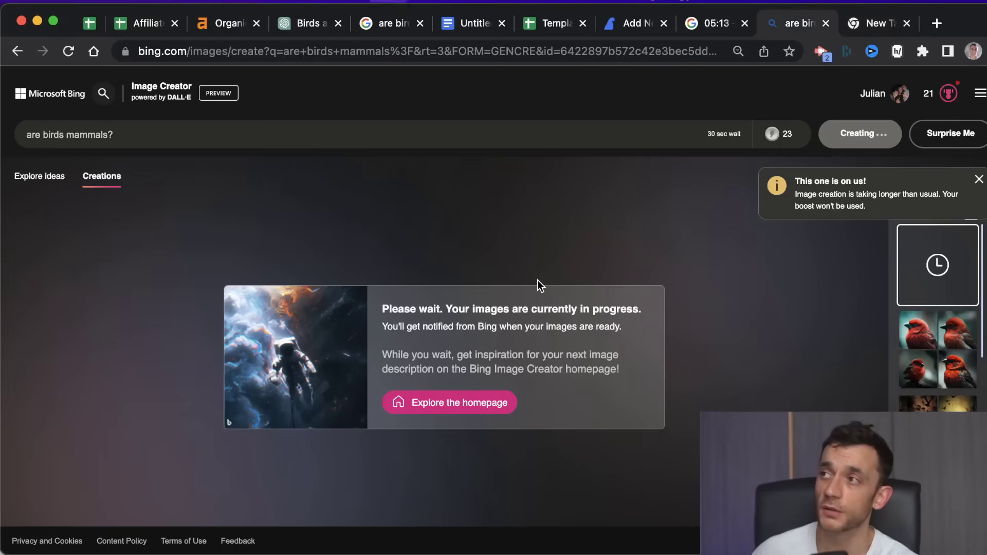
key(ctrl+Tab)
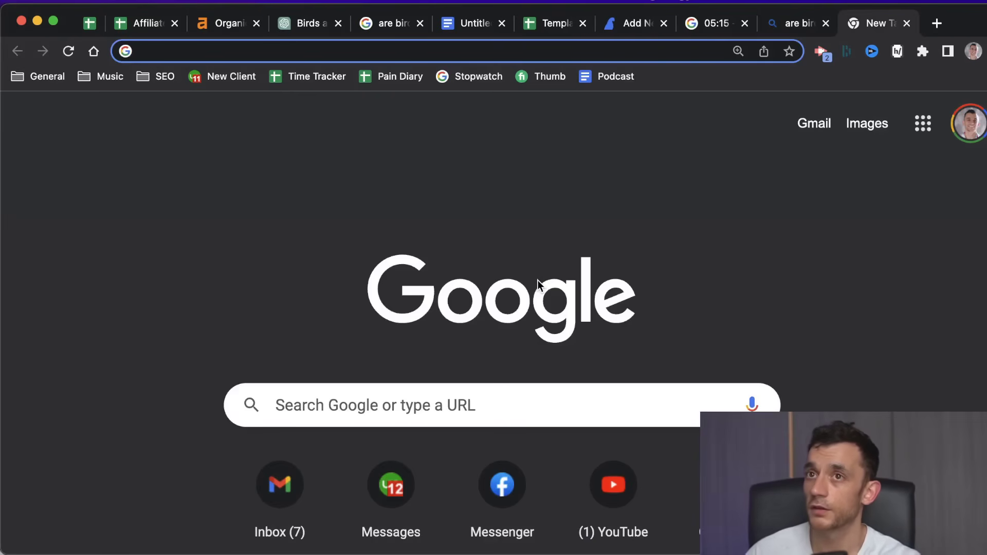
text(unsplash.com)
key(Return)
key(ctrl+shift+Tab)
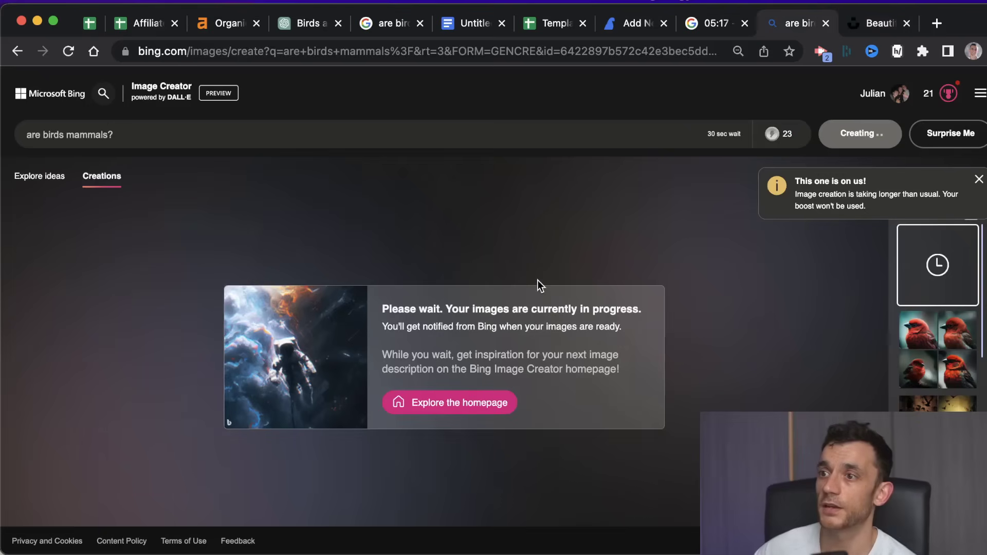
click(877, 23)
click(260, 95)
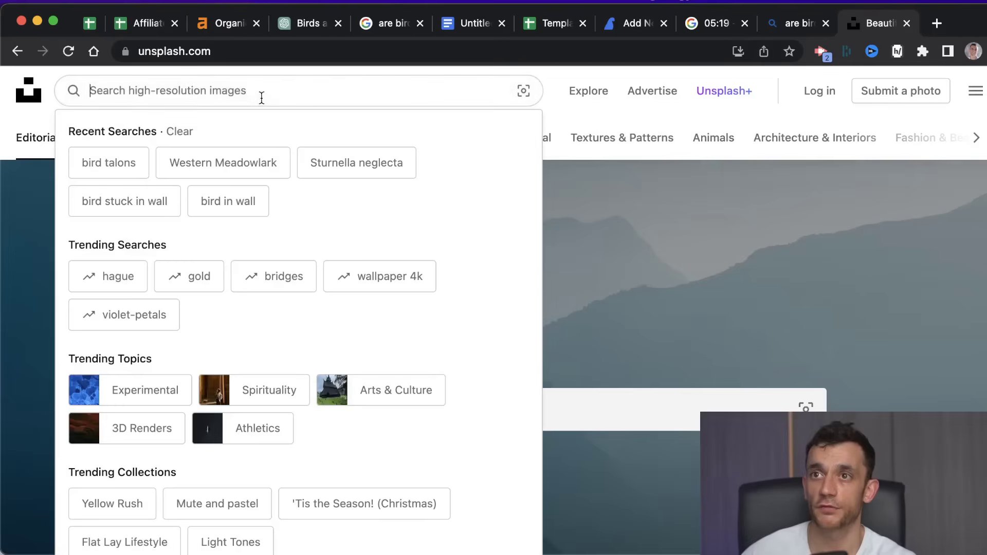
key(super+v)
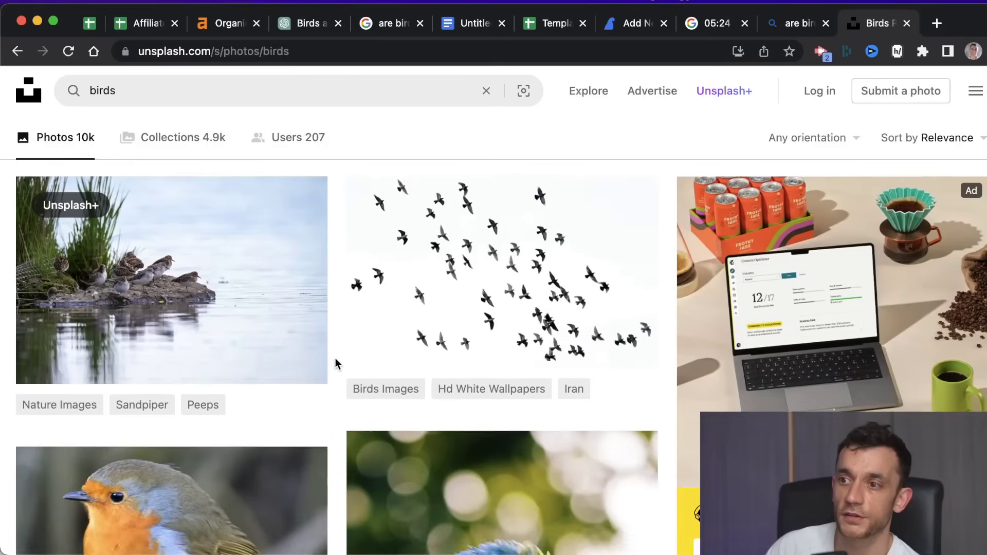
Download the flock-of-birds and robin photos from Unsplash's birds results.
scroll(336, 360, down, 1)
mouse_move(511, 303)
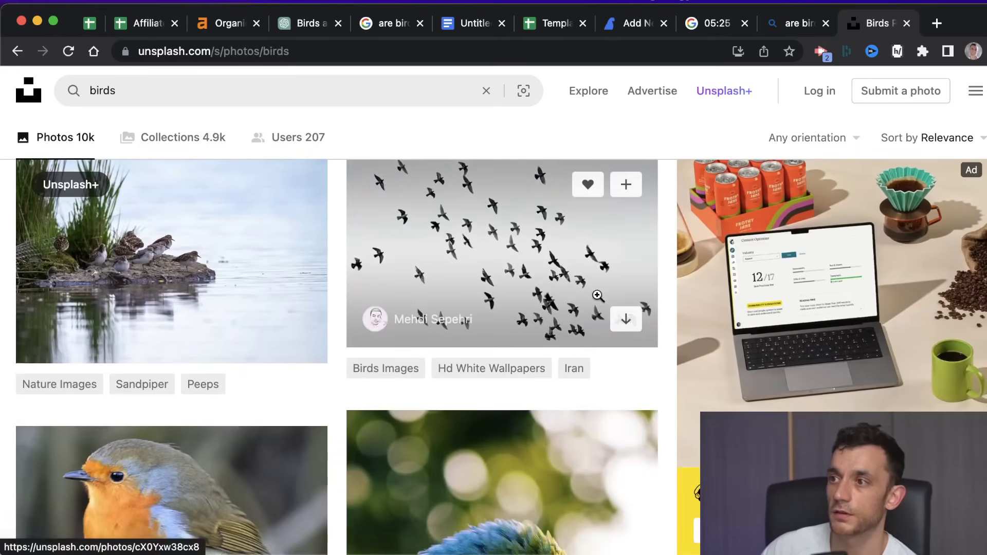
click(623, 323)
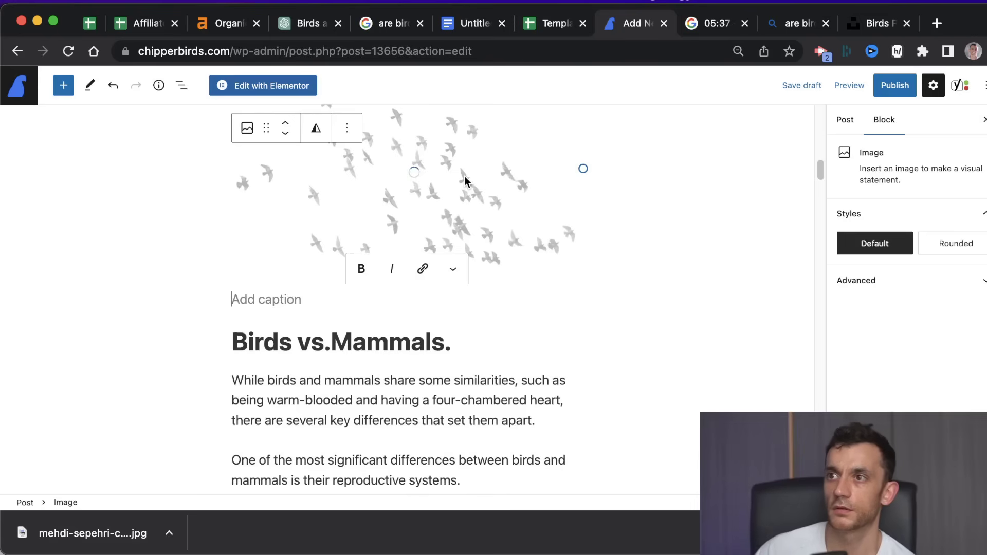
click(781, 19)
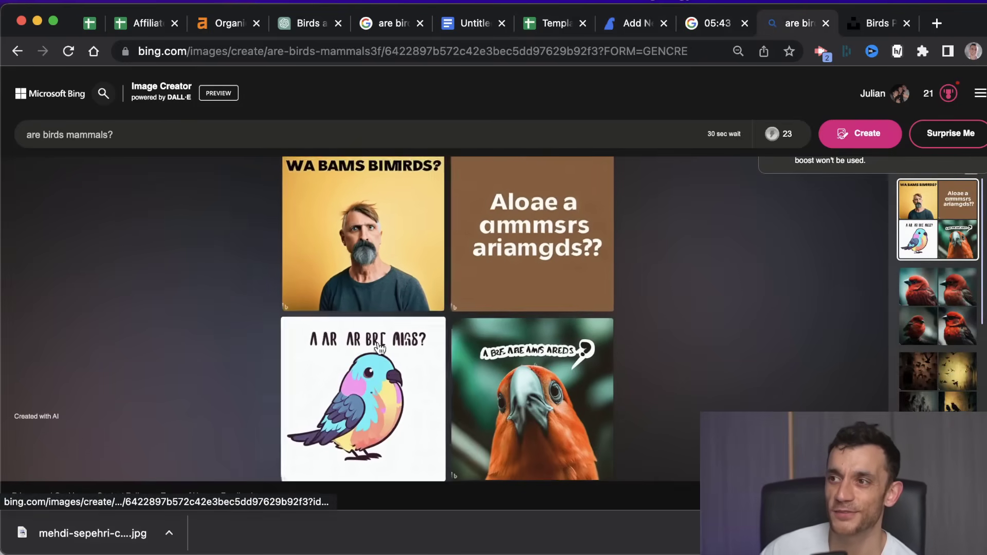
scroll(410, 234, up, 1)
scroll(410, 234, up, 1)
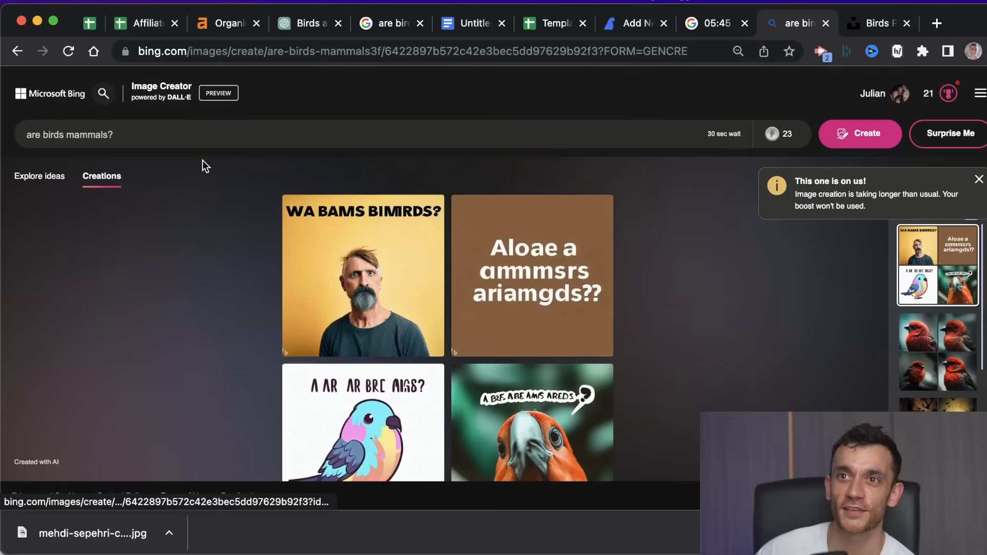
click(164, 130)
drag(21, 135, 117, 134)
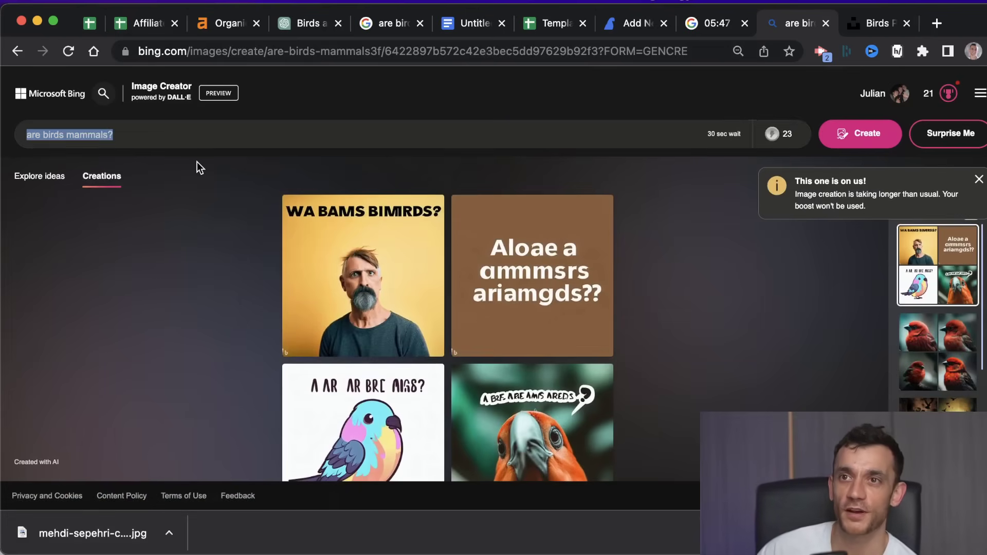
click(825, 23)
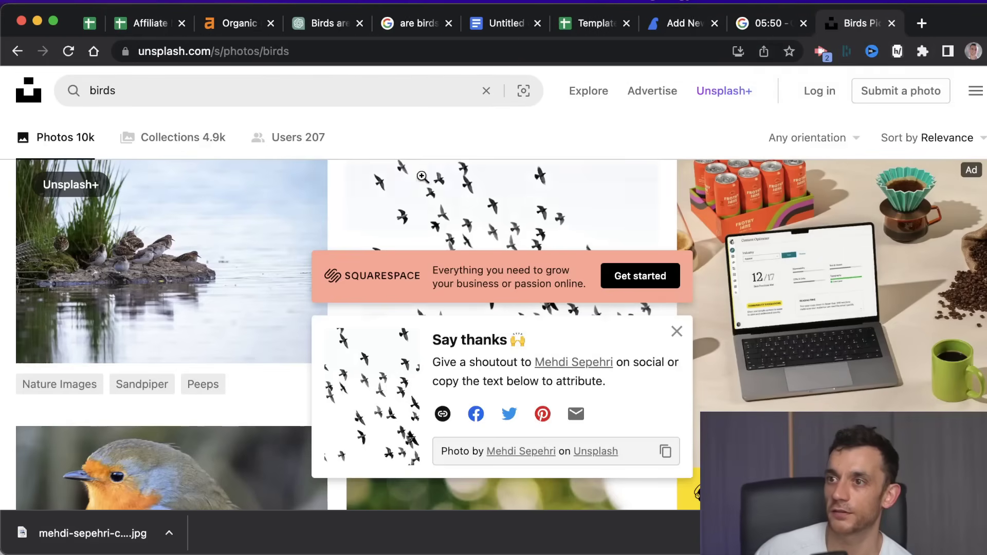
scroll(251, 291, down, 3)
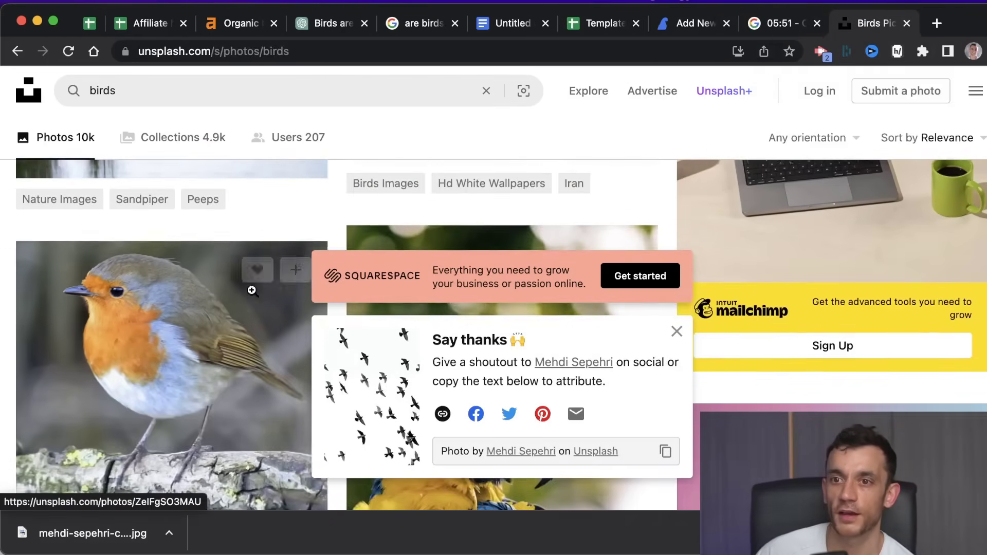
click(204, 345)
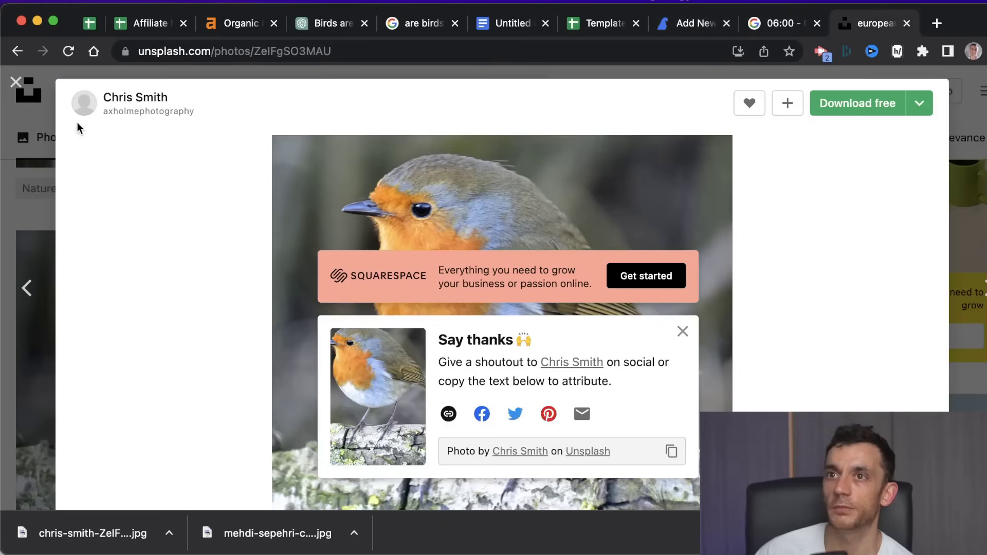
Reopen Bing Image Creator from the Music bookmarks and generate 'animals vs mammals'.
key(super+shift+b)
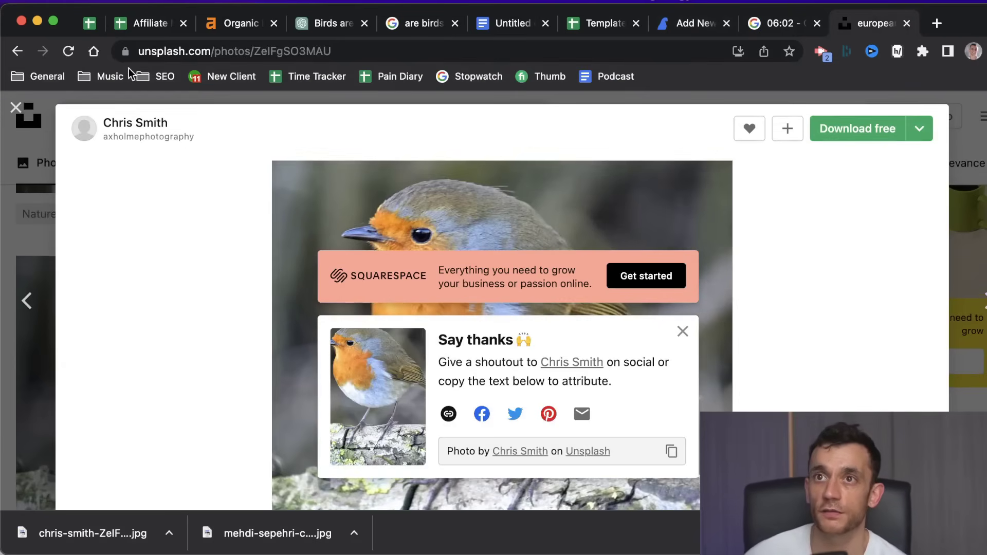
click(110, 76)
click(135, 128)
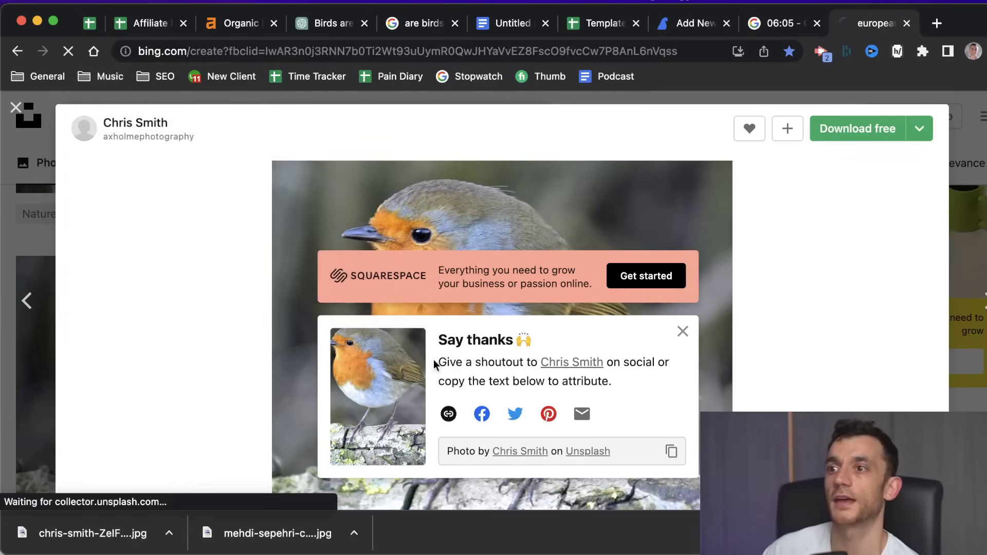
click(448, 158)
text(a)
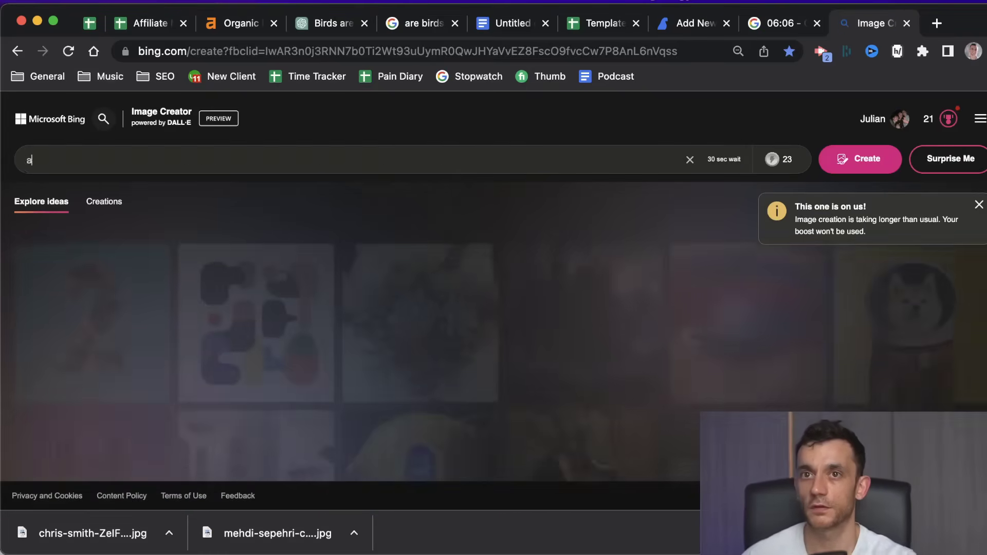
text(nimals vs mammals)
key(Return)
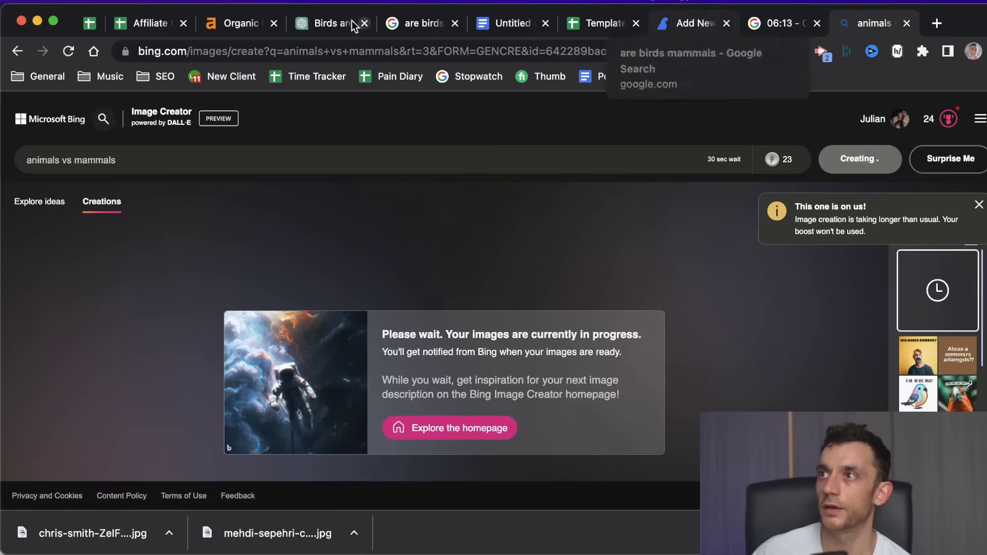
Copy the Bills/Beaks section from ChatGPT's birds answer.
click(353, 25)
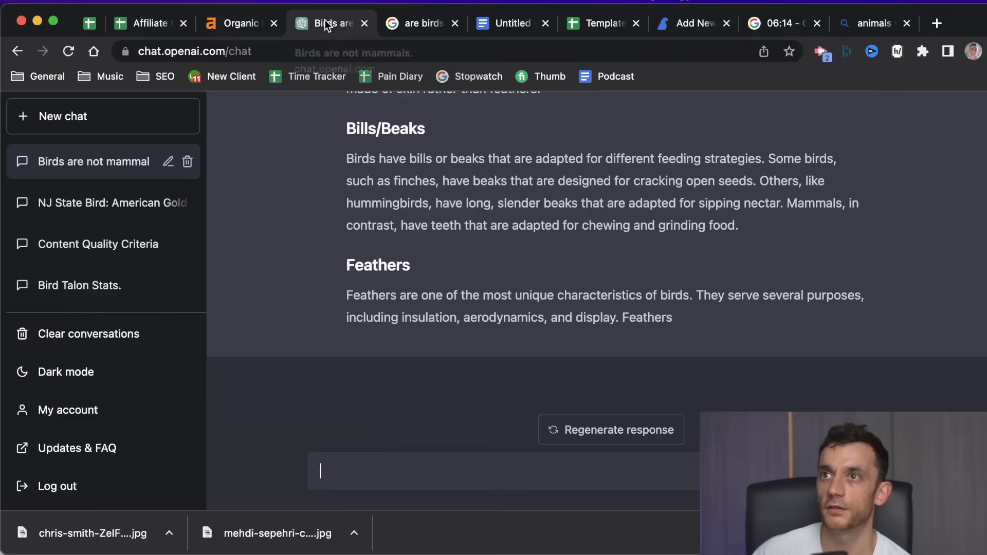
scroll(376, 393, up, 10)
scroll(360, 349, up, 3)
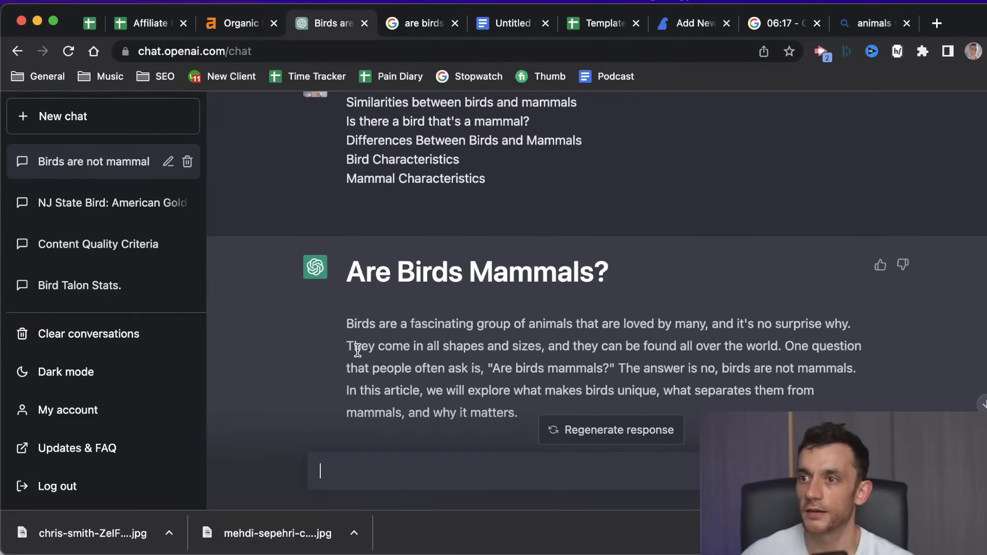
scroll(353, 339, down, 5)
scroll(544, 341, down, 15)
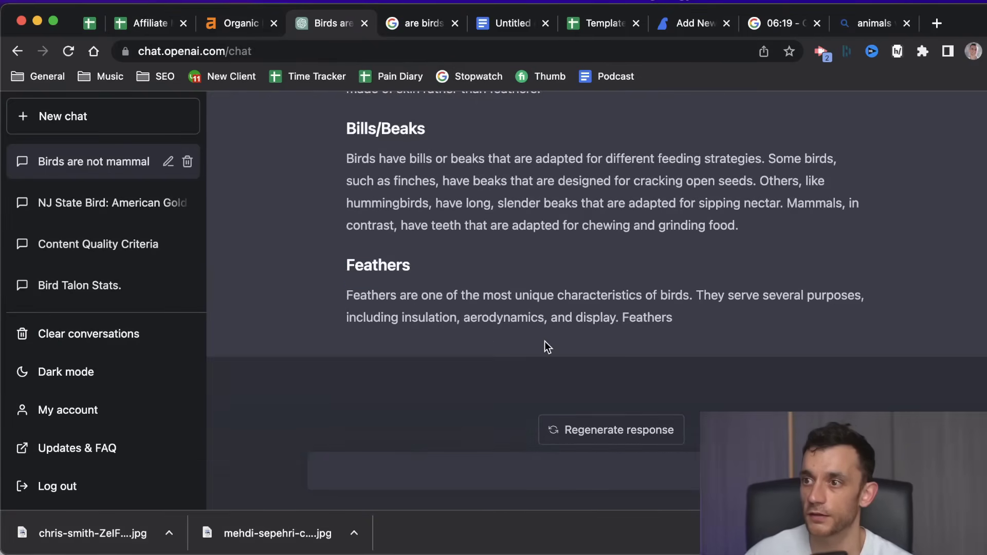
drag(753, 234, 761, 227)
key(super+8)
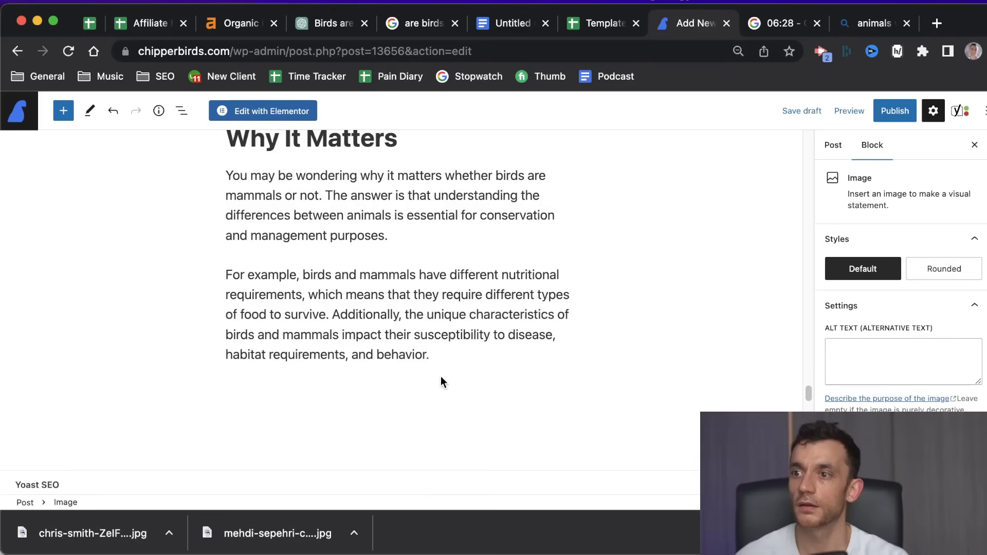
Paste the Bills/Beaks section into a new WordPress block after the behavior paragraph.
click(446, 361)
key(Return)
key(Return)
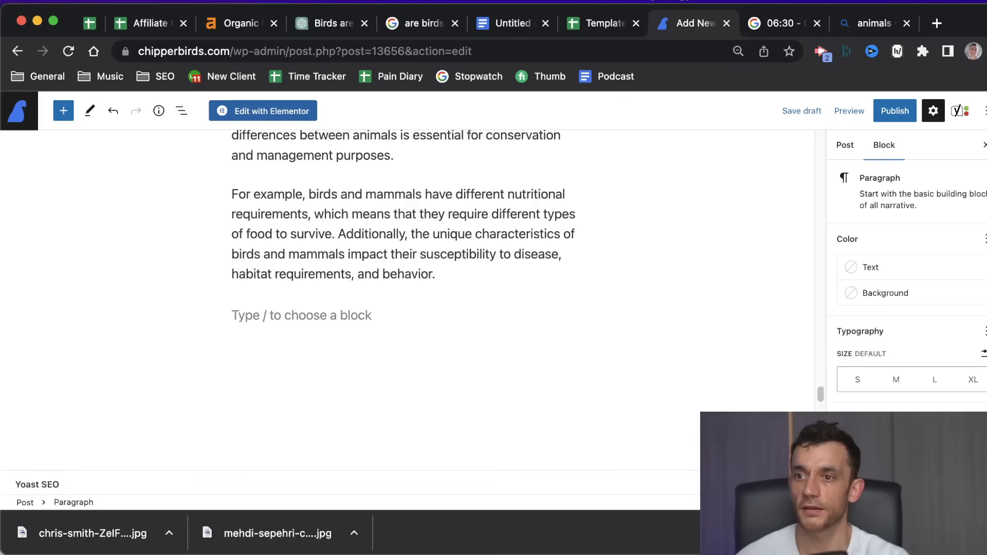
key(super+v)
key(Return)
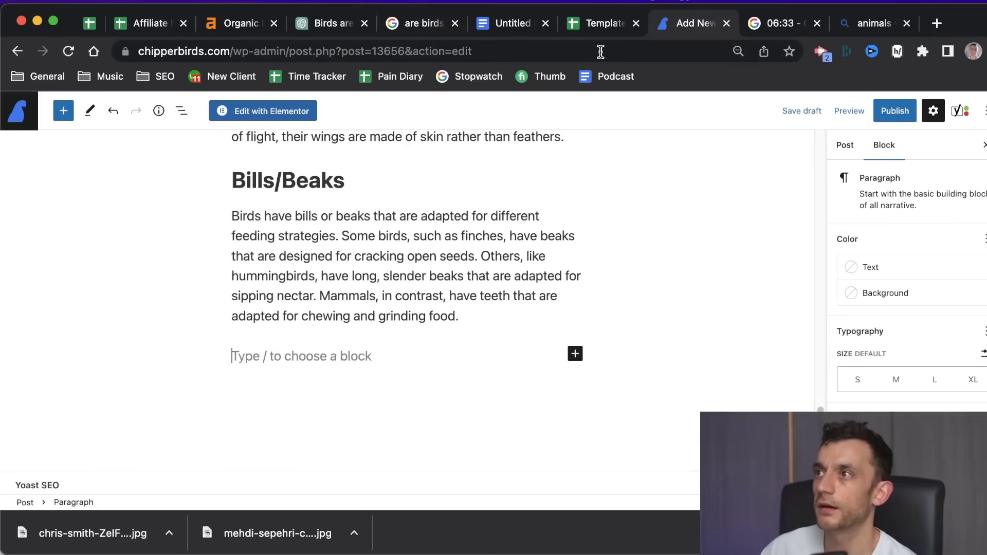
click(501, 29)
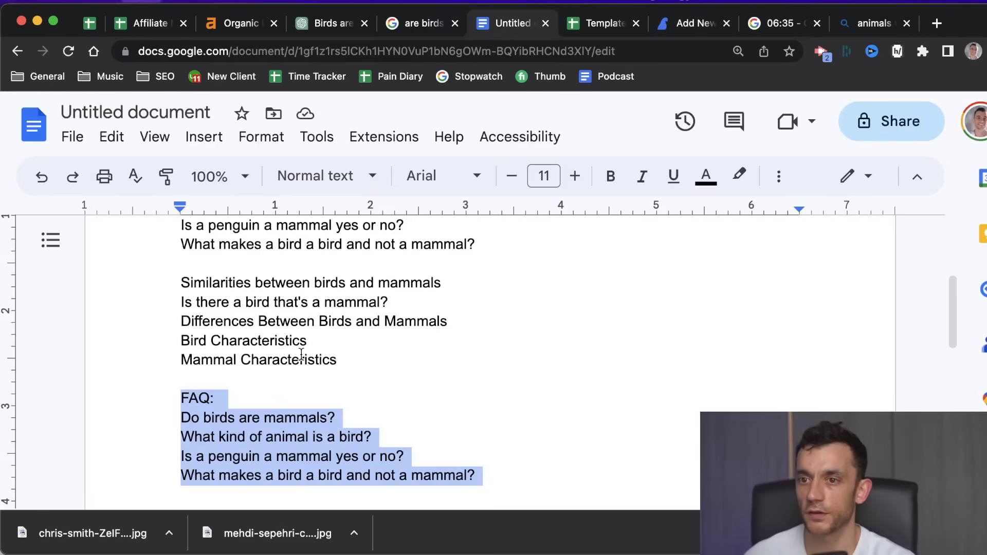
Send ChatGPT the four-question FAQ prompt and copy its 50-word answers under headers.
key(super+4)
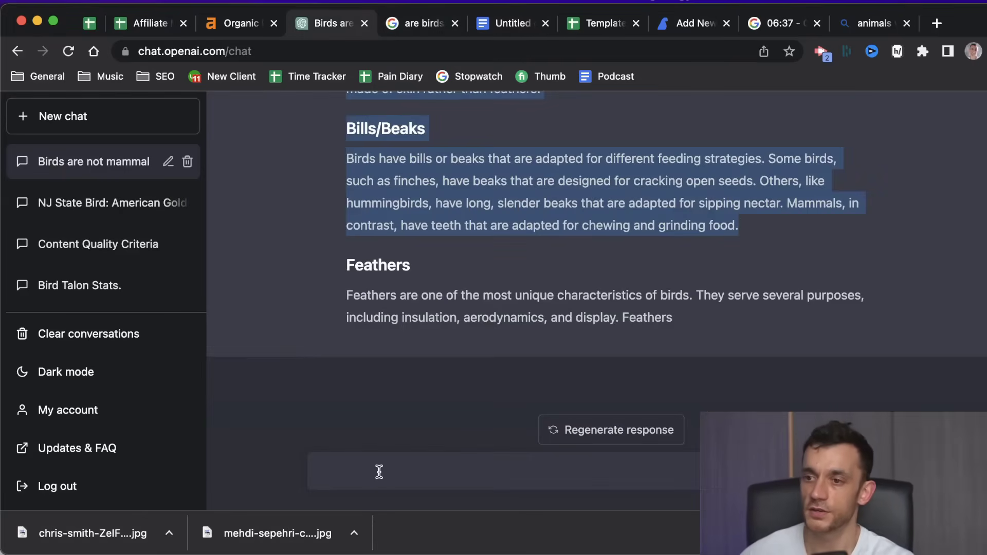
click(379, 472)
text(Ad)
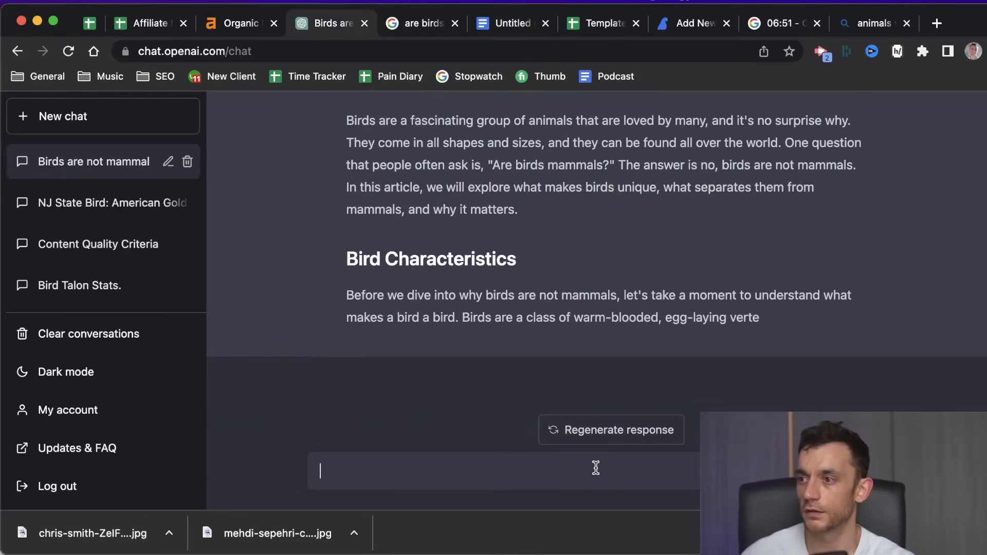
text(chat)
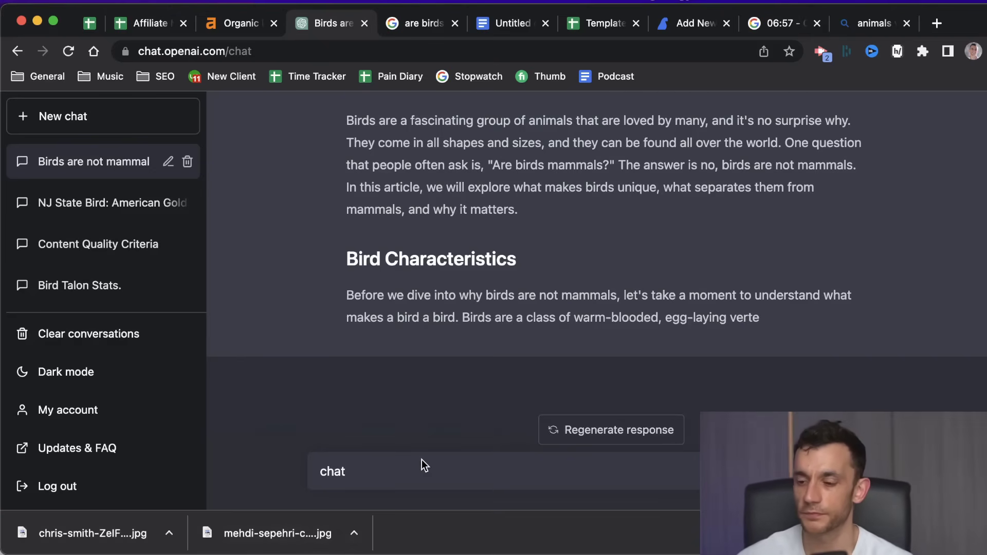
key(BackSpace)
key(BackSpace)
key(BackSpace)
key(BackSpace)
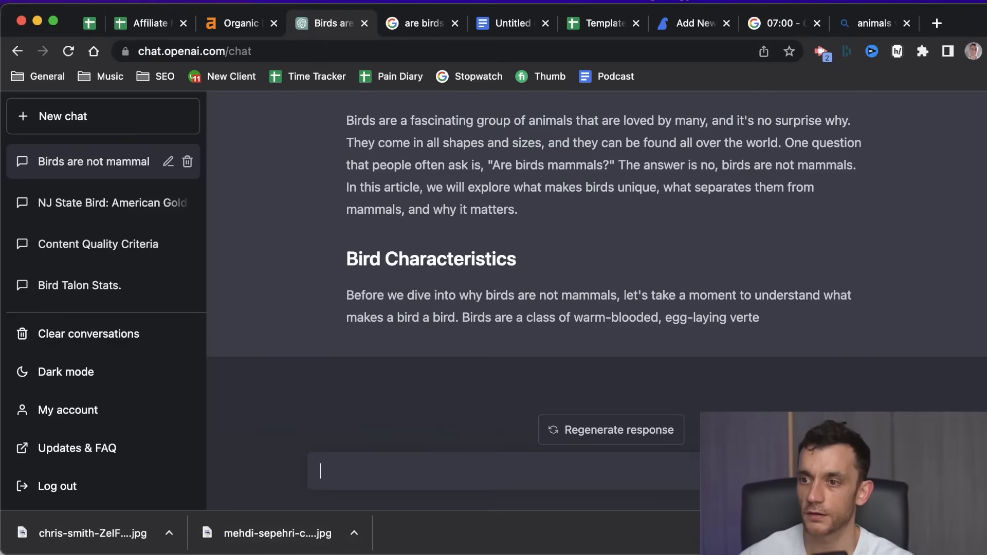
key(super+v)
text(FAQ: Do birds are mammals? What kind of animal is a bird? Is a penguin a mammal yes or no? What makes a bird a bird and not a mammal?)
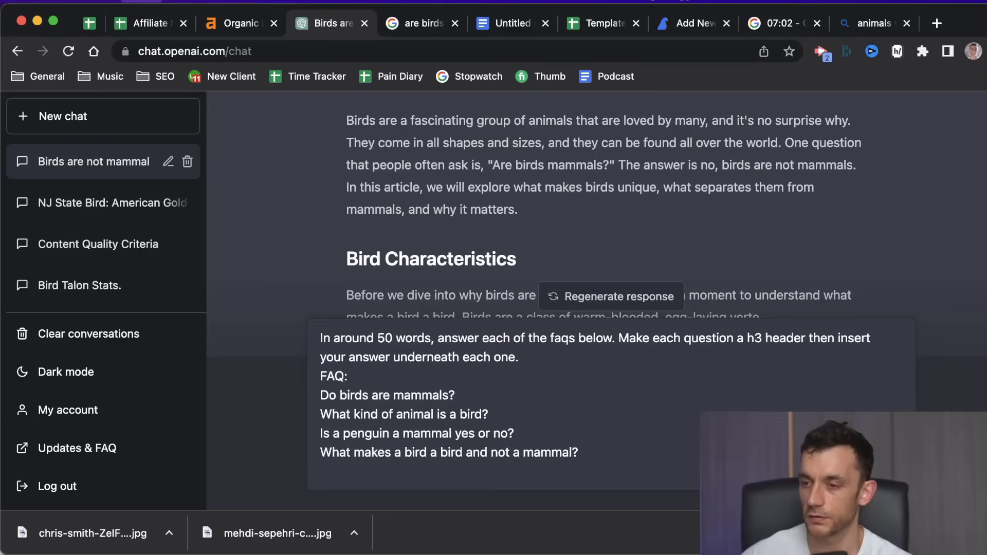
key(Return)
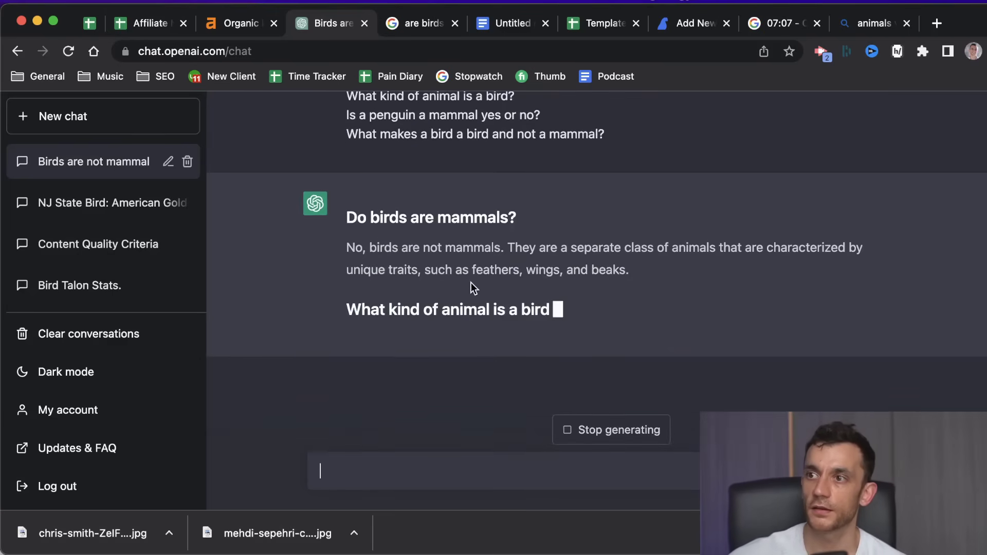
scroll(470, 283, up, 4)
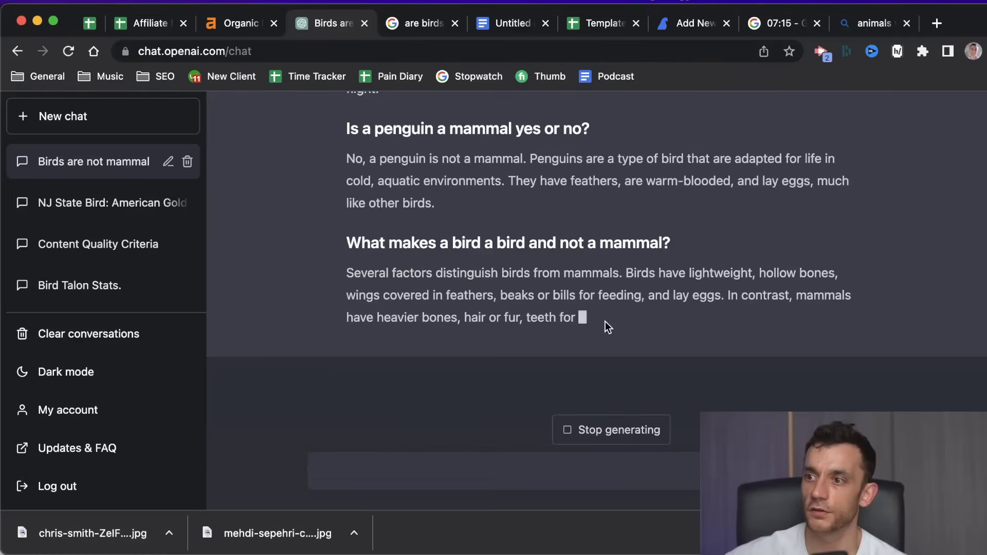
shift+click(801, 313)
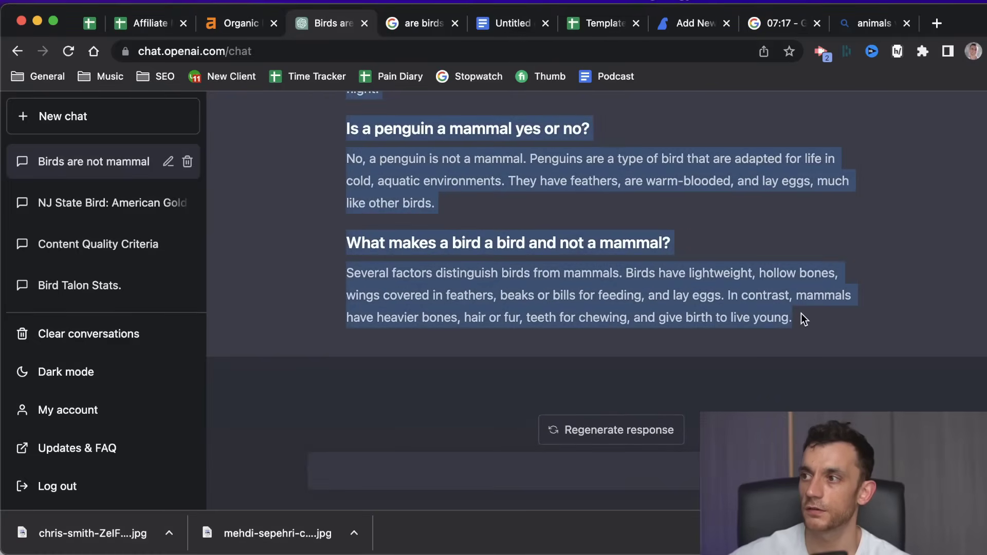
click(664, 25)
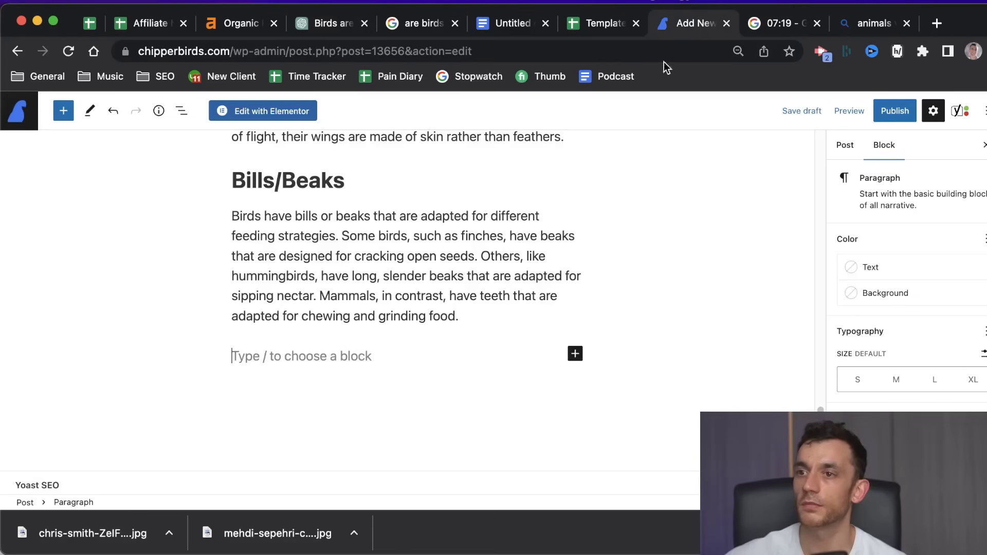
Paste the FAQ answers into the post and save Bing's fox-versus-gorilla image to disk.
key(super+v)
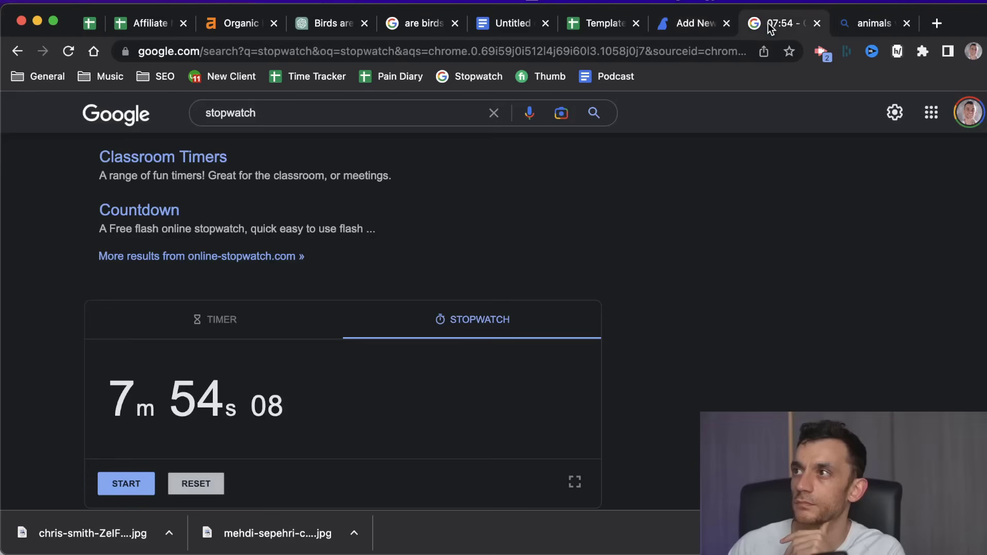
click(875, 30)
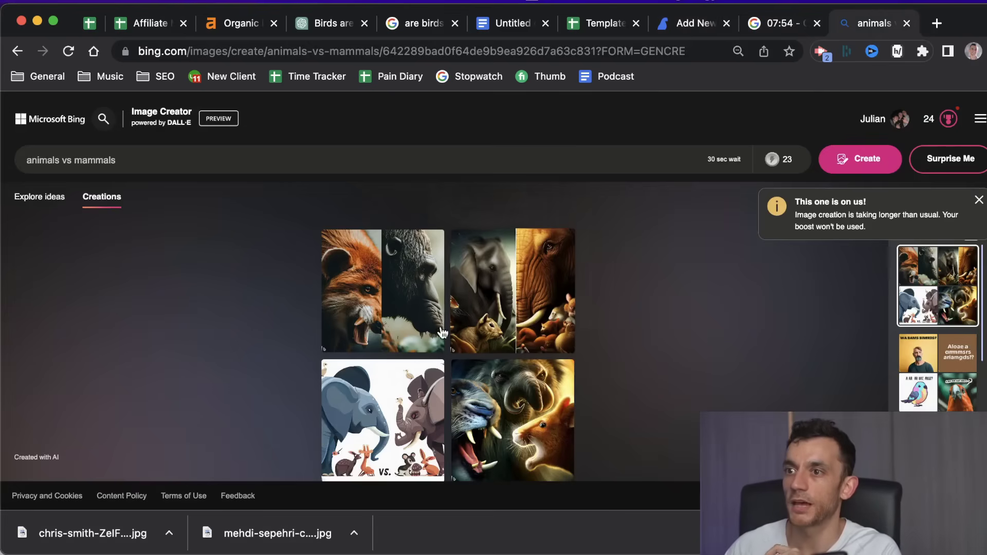
click(392, 315)
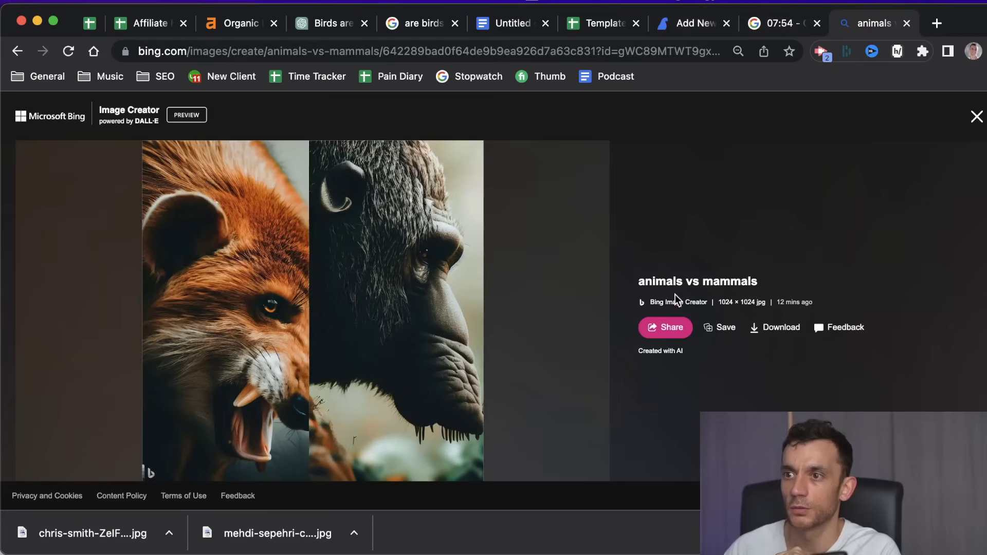
click(17, 51)
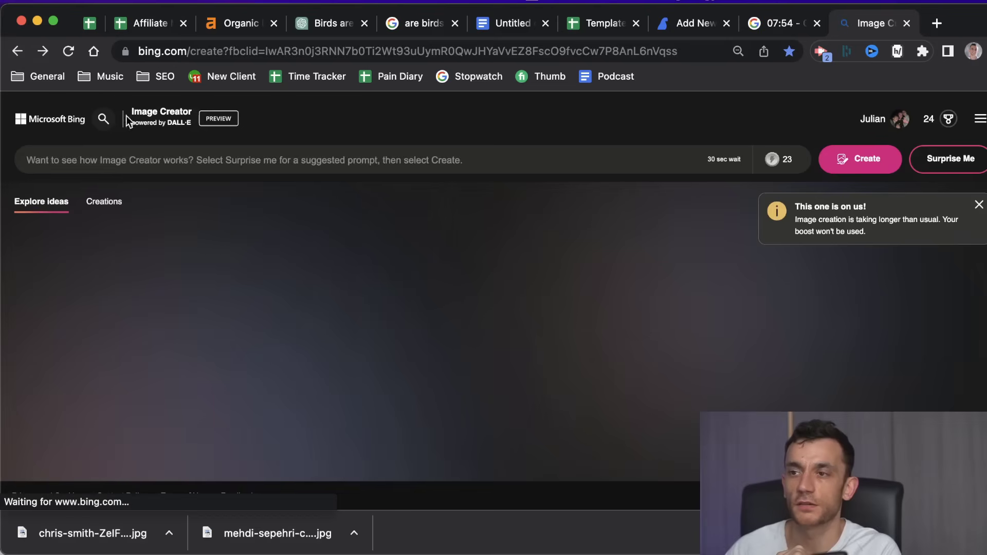
right_click(394, 273)
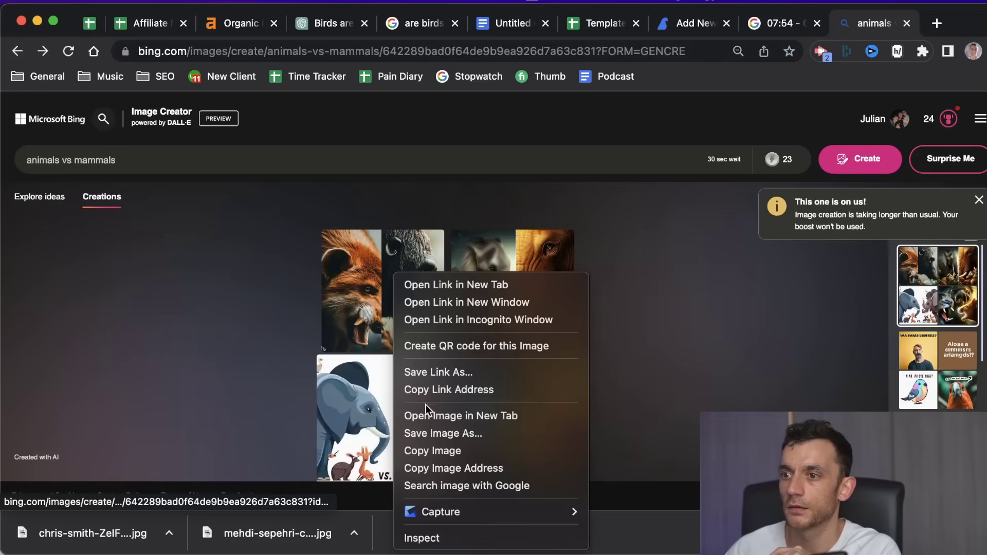
click(467, 434)
key(Return)
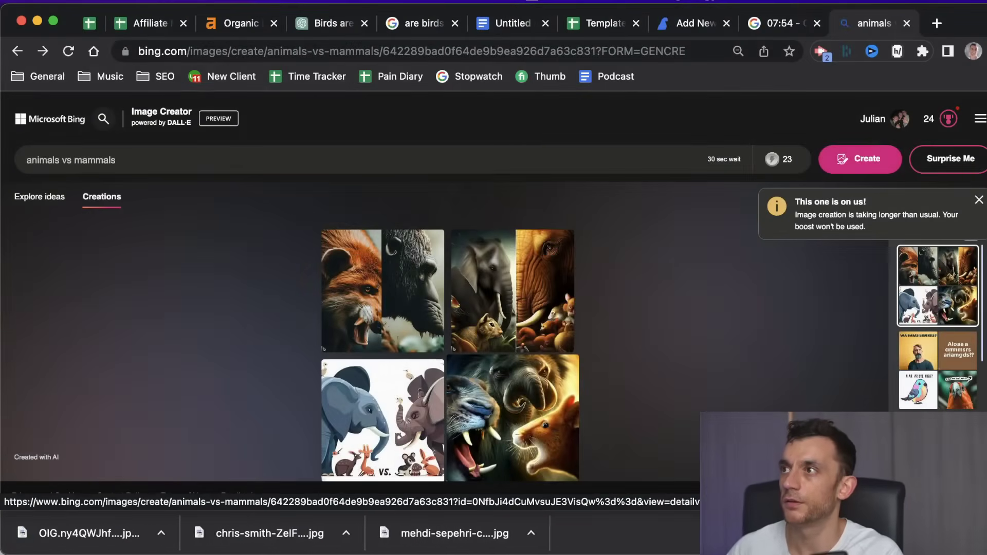
Split the bird-characteristics paragraph into two blocks before 'They have'.
key(ctrl+shift+Tab)
key(ctrl+shift+Tab)
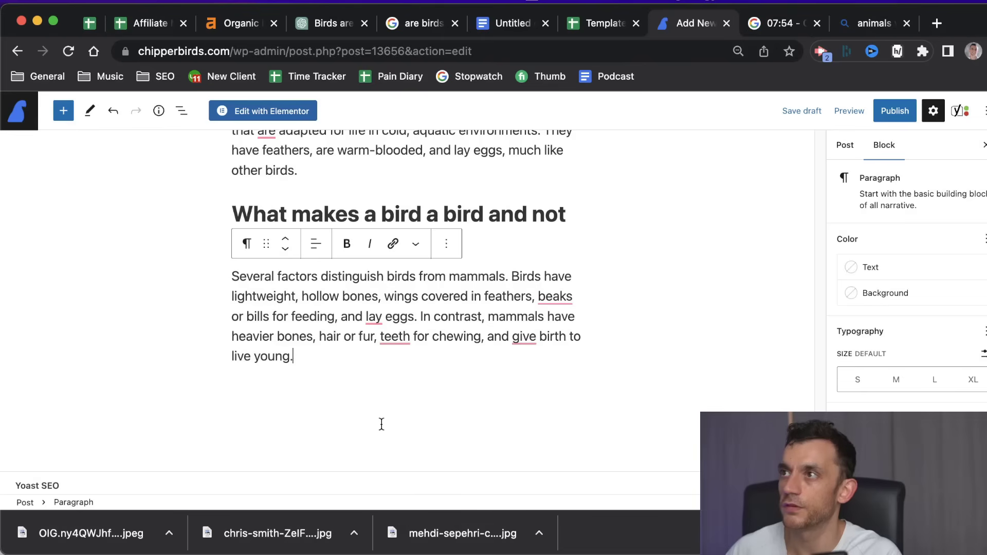
scroll(348, 334, up, 20)
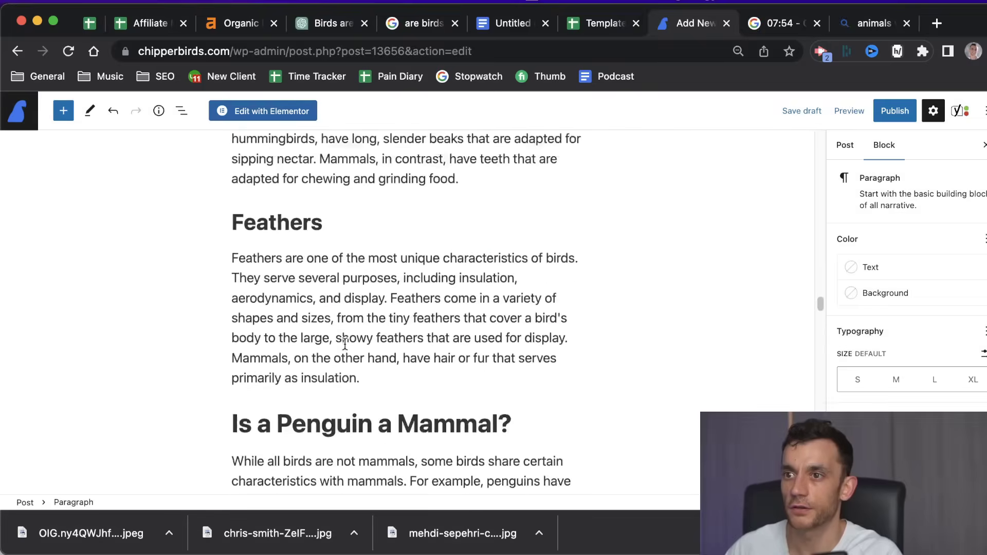
scroll(345, 344, down, 4)
scroll(440, 261, up, 3)
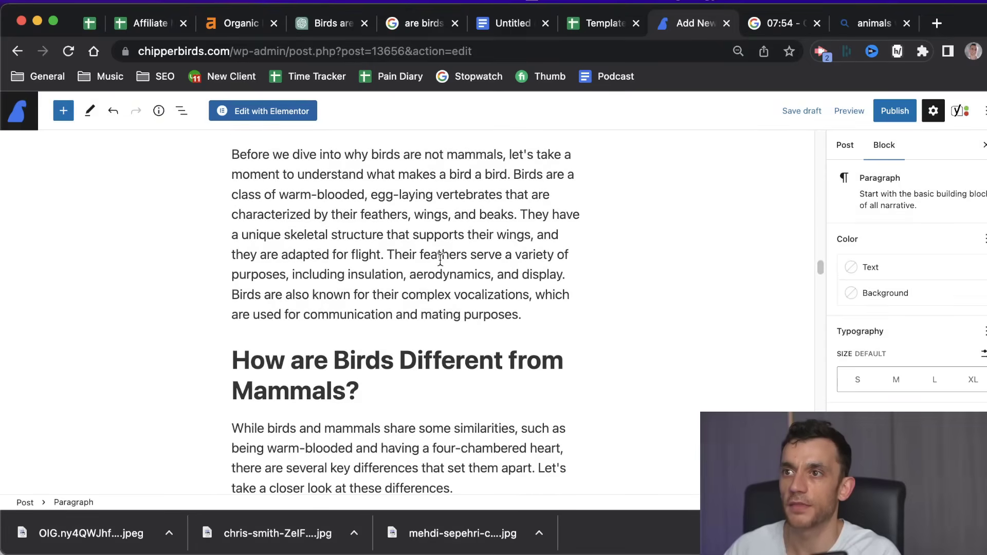
click(520, 214)
key(Return)
scroll(520, 214, up, 3)
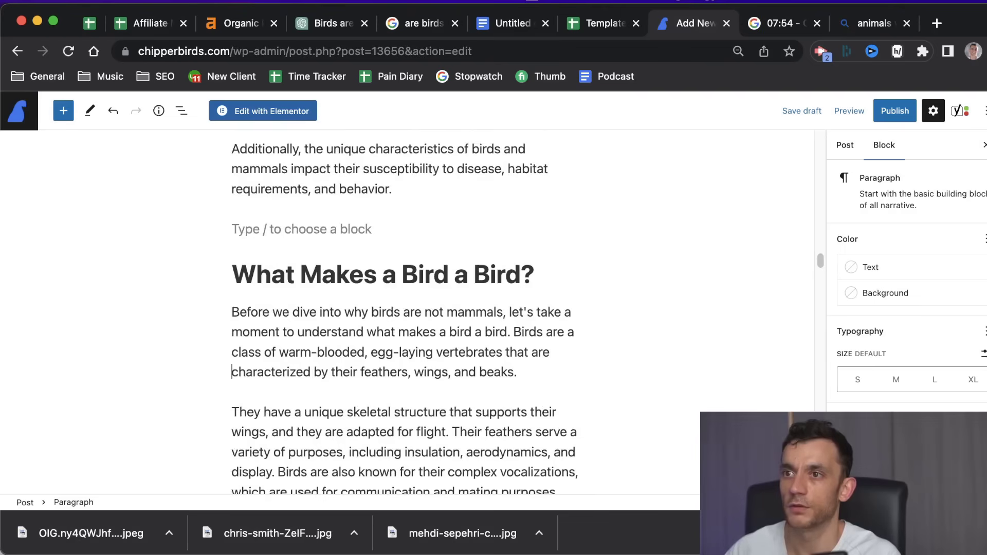
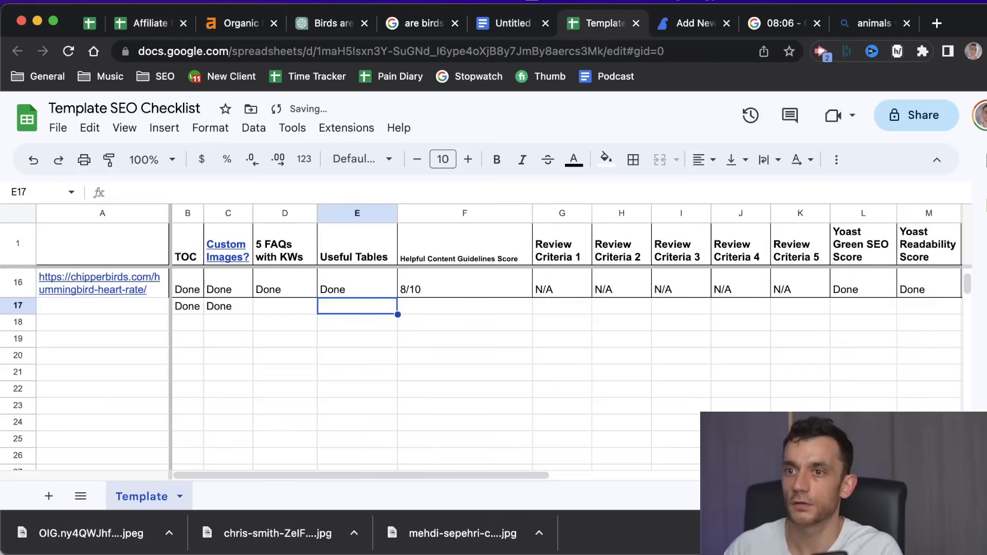
Enter Done in the 5 FAQs with KWs cell of row 17 and paste into the Useful Tables cell.
click(284, 306)
text(Done)
key(Return)
key(Up)
key(Left)
key(Left)
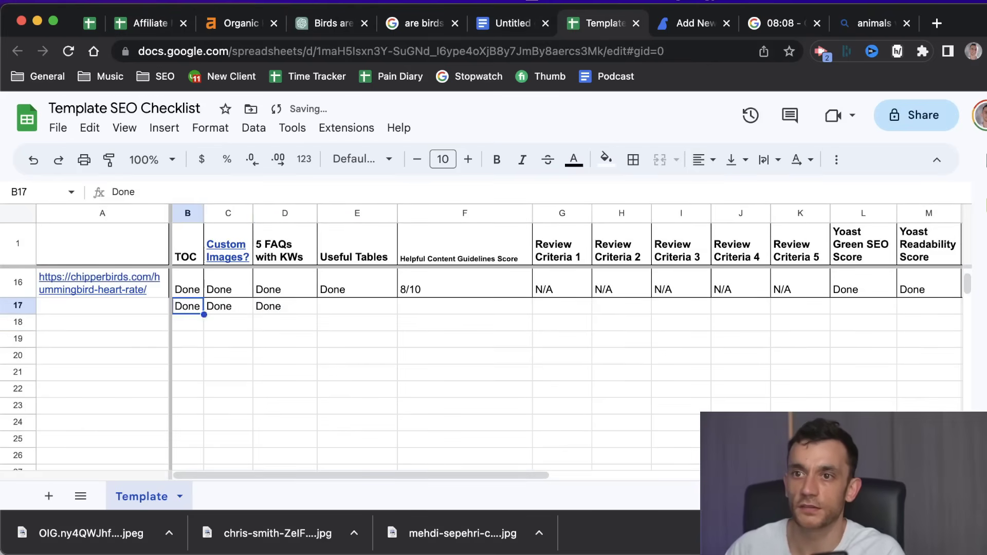
key(Right)
key(Right)
key(Right)
key(super+v)
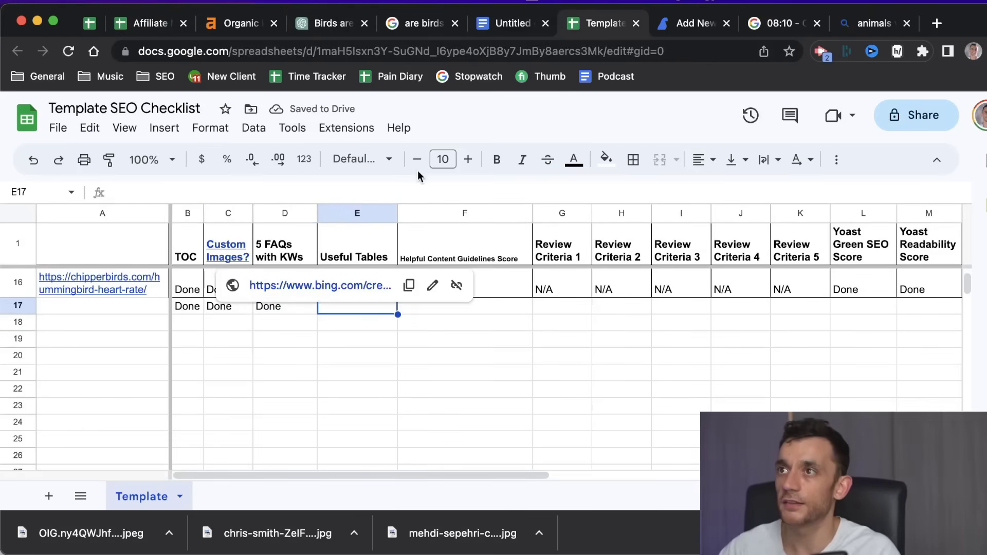
click(696, 24)
Ask ChatGPT for a short table about 'What Makes a Bird a Bird?' and select it.
scroll(499, 271, up, 10)
scroll(499, 276, down, 20)
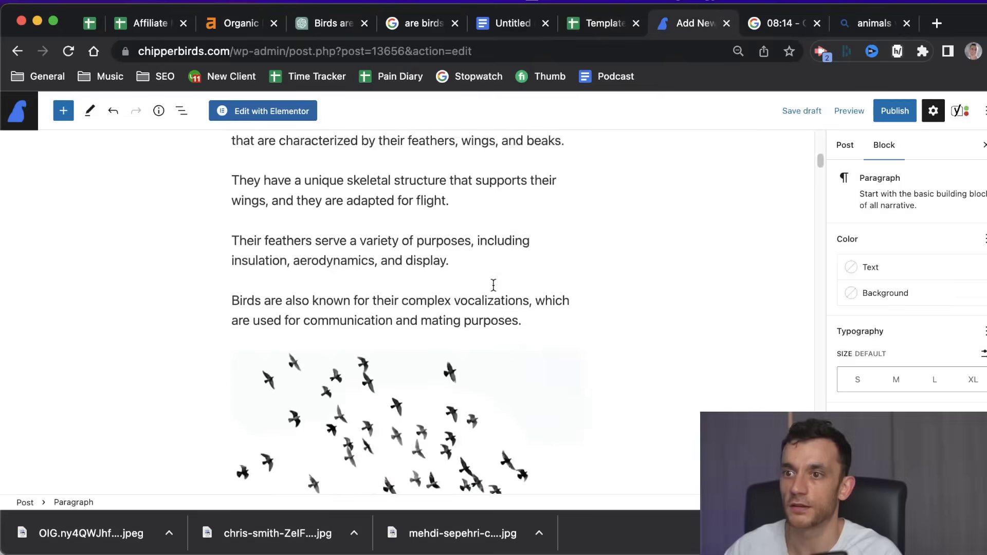
scroll(474, 322, down, 10)
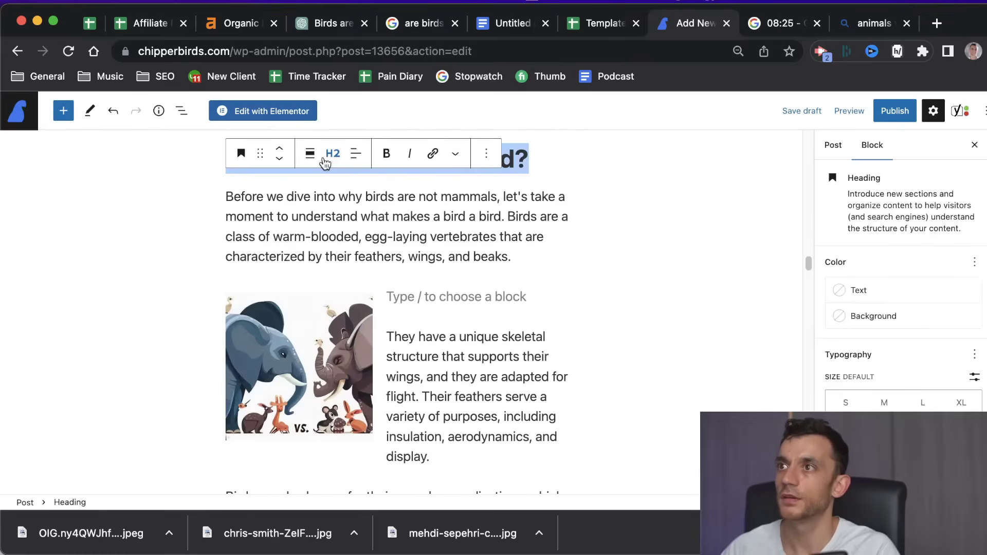
key(ctrl+shift+Tab)
key(ctrl+shift+Tab)
key(ctrl+shift+Tab)
key(ctrl+shift+Tab)
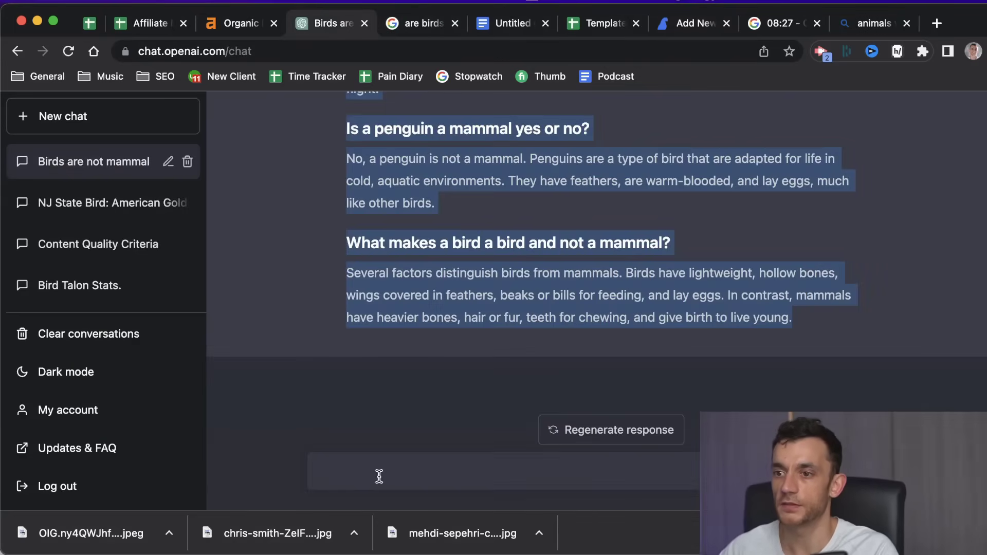
click(379, 476)
text(m)
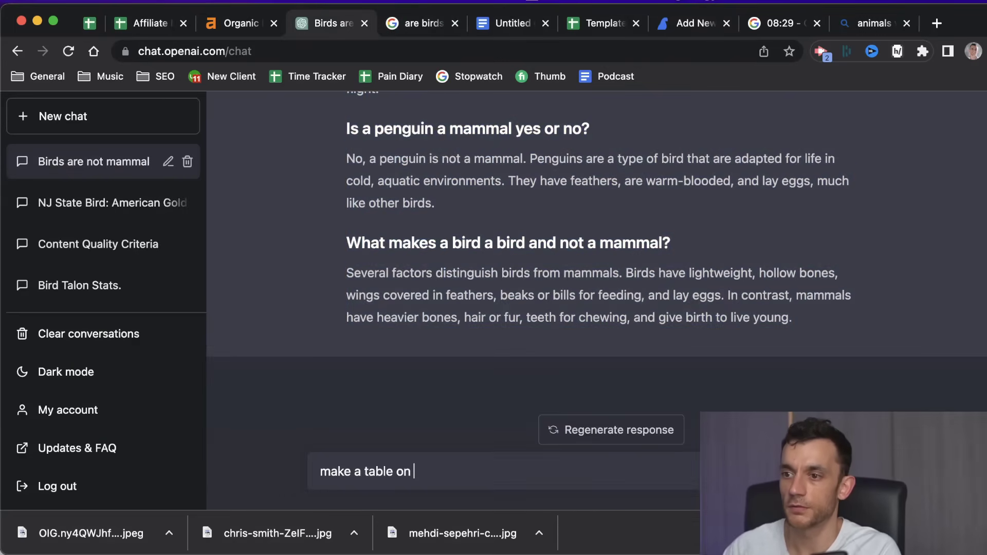
text(ake a table about)
text(What Makes a Bird a Bird?)
text(- )
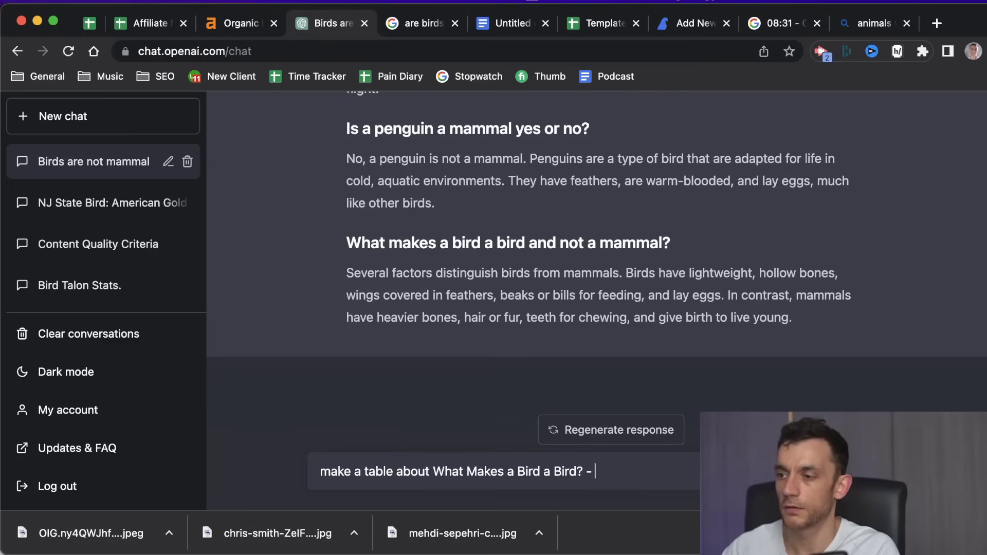
text(keep the info sh)
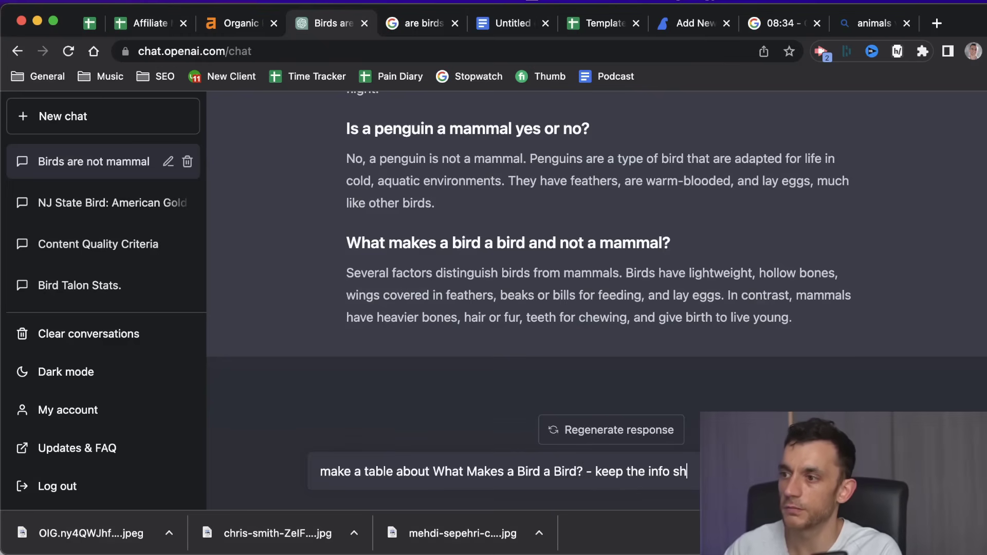
text(ort)
key(Return)
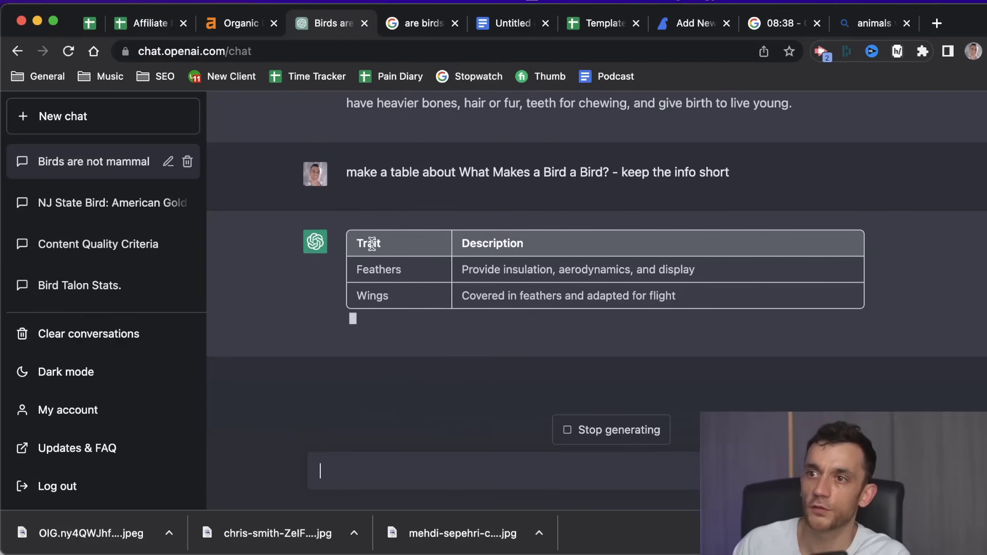
double_click(372, 216)
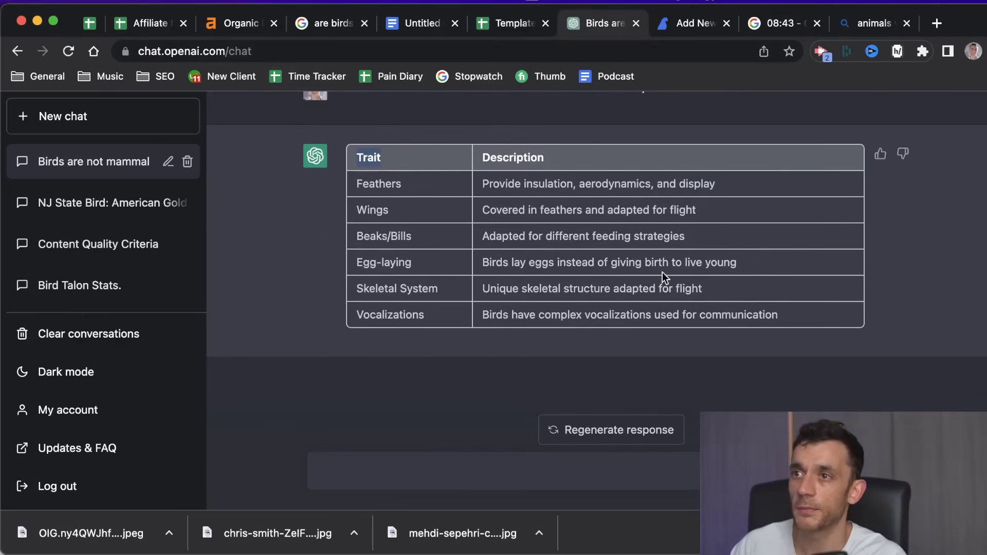
Split the 'Their feathers' sentence into its own paragraph in the post.
key(ctrl+Tab)
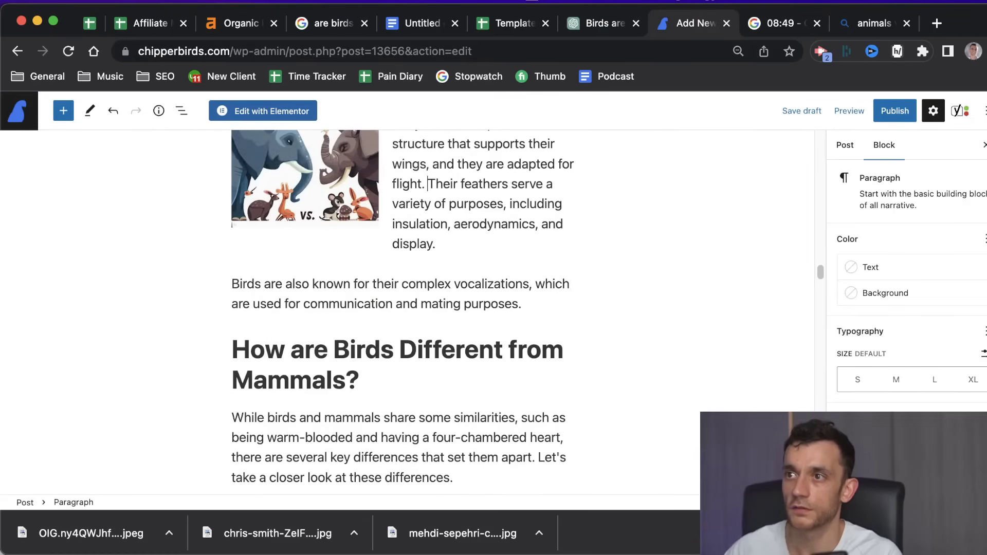
key(Return)
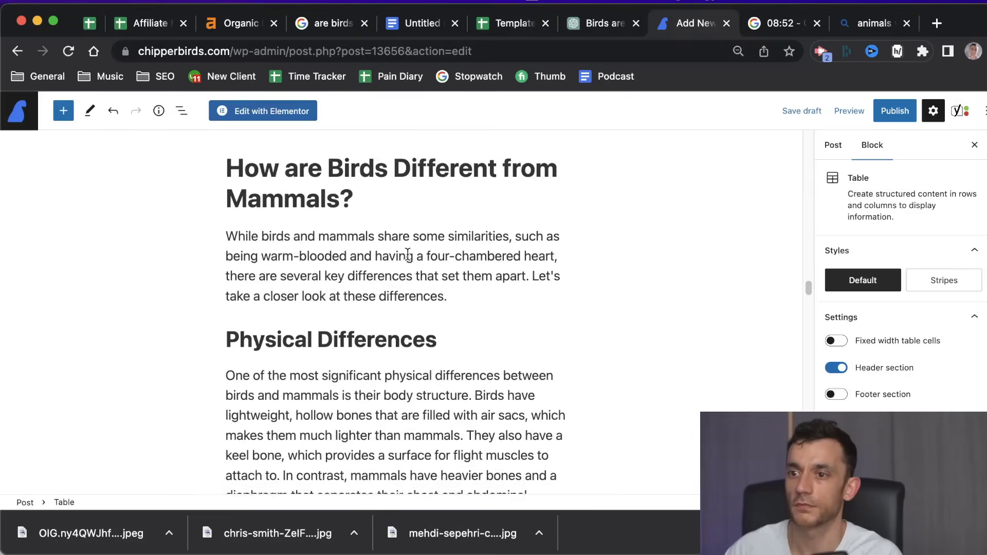
scroll(410, 254, down, 2)
Request a table about 'How are Birds Different from Mammals?' and select the comparison table.
click(374, 178)
click(361, 158)
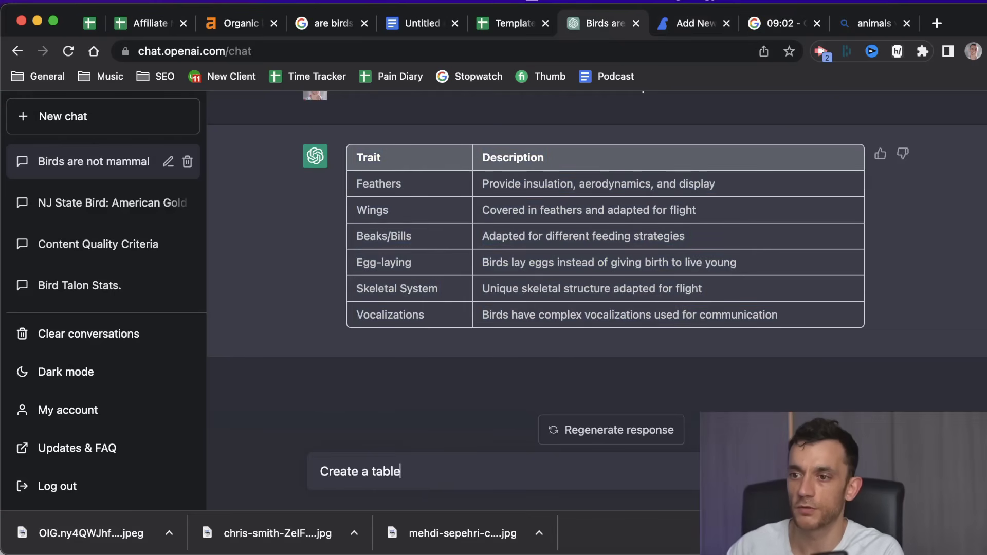
text(about)
text(How are Birds Different from Mammals?)
key(Return)
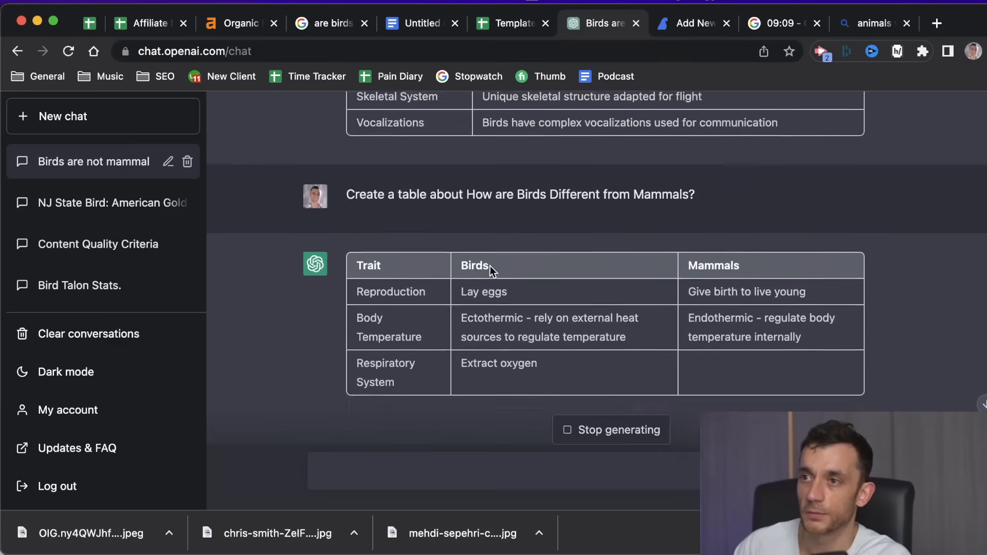
double_click(374, 300)
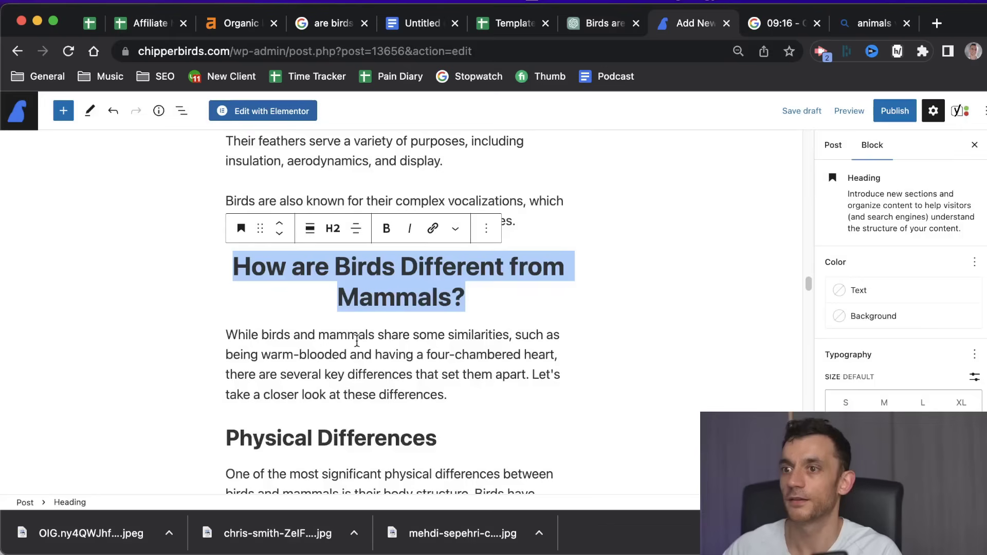
scroll(548, 246, down, 3)
Split the How are Birds Different from Mammals? intro paragraph before 'Let's'.
click(532, 255)
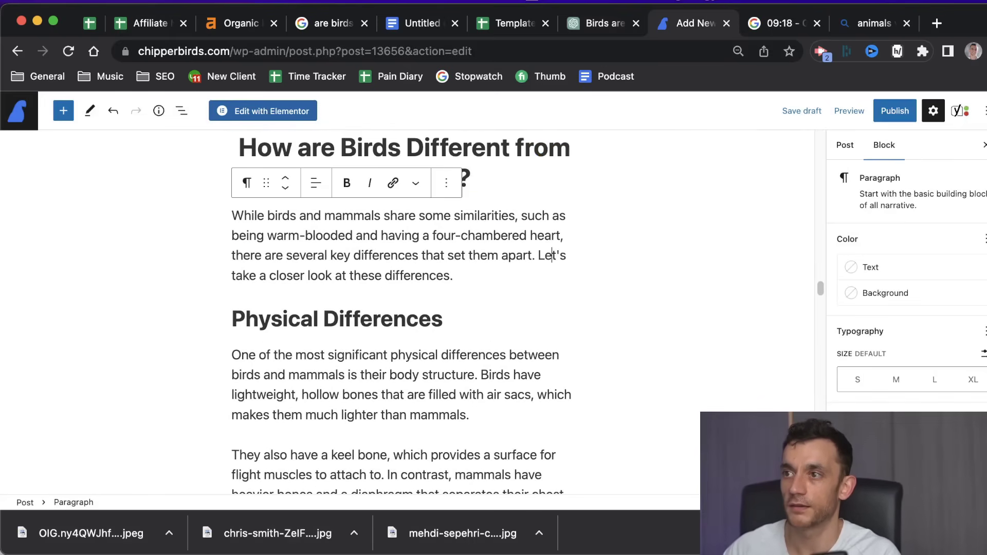
key(Return)
key(Return)
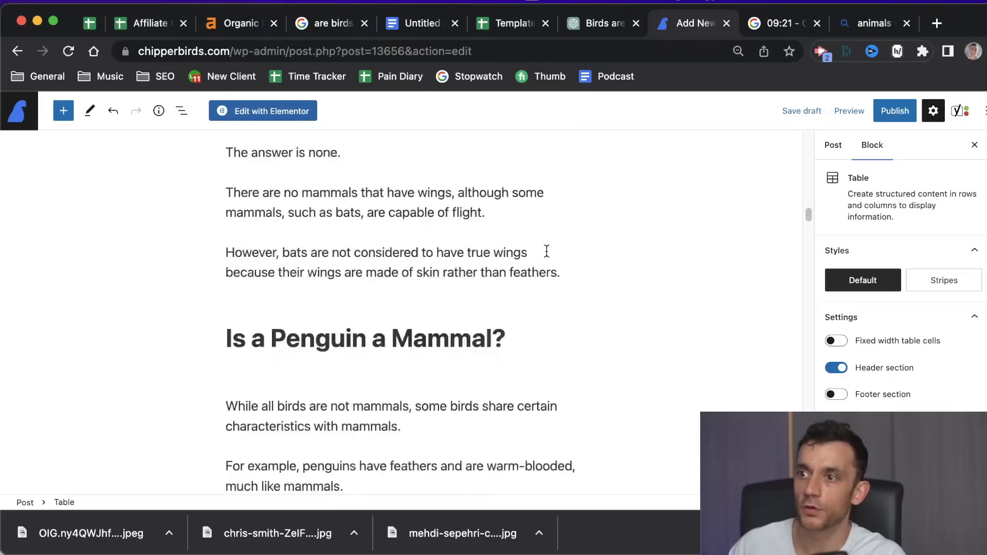
scroll(461, 234, up, 10)
scroll(444, 272, up, 15)
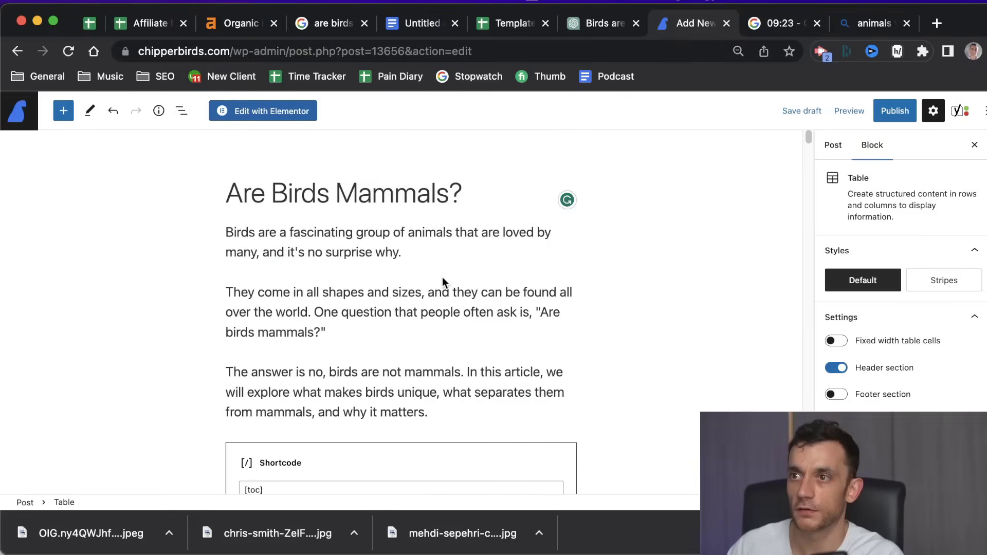
scroll(443, 282, down, 5)
scroll(440, 306, up, 1)
scroll(440, 225, down, 5)
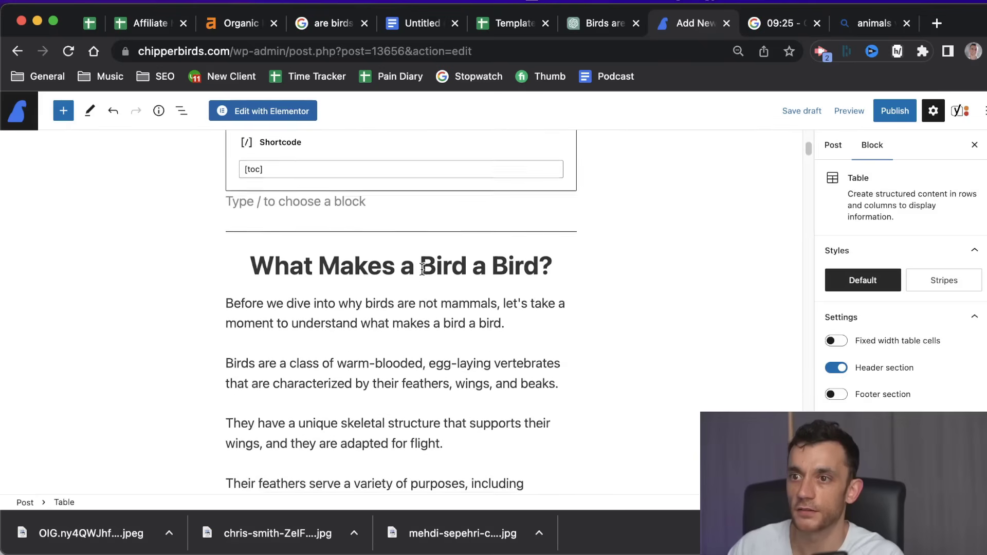
scroll(440, 225, up, 2)
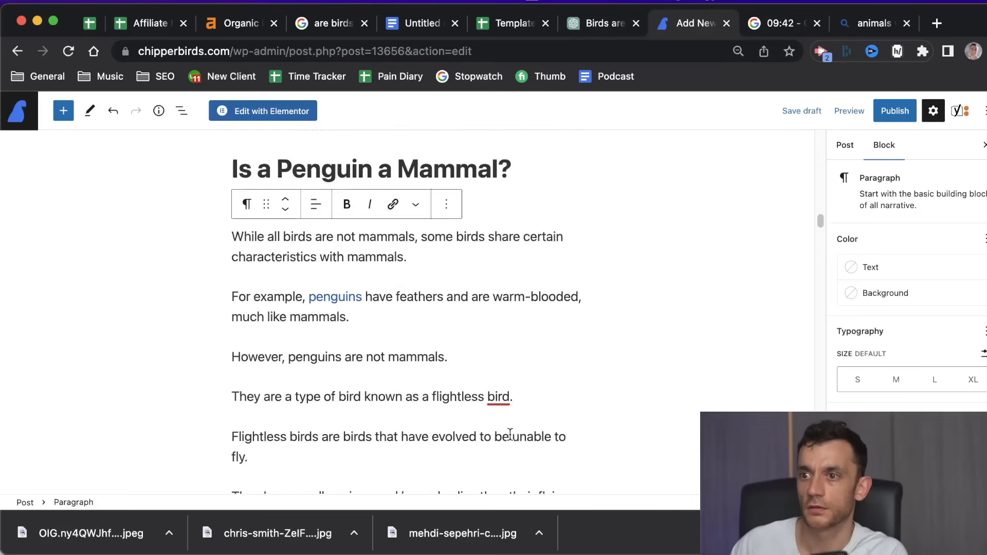
scroll(488, 430, down, 7)
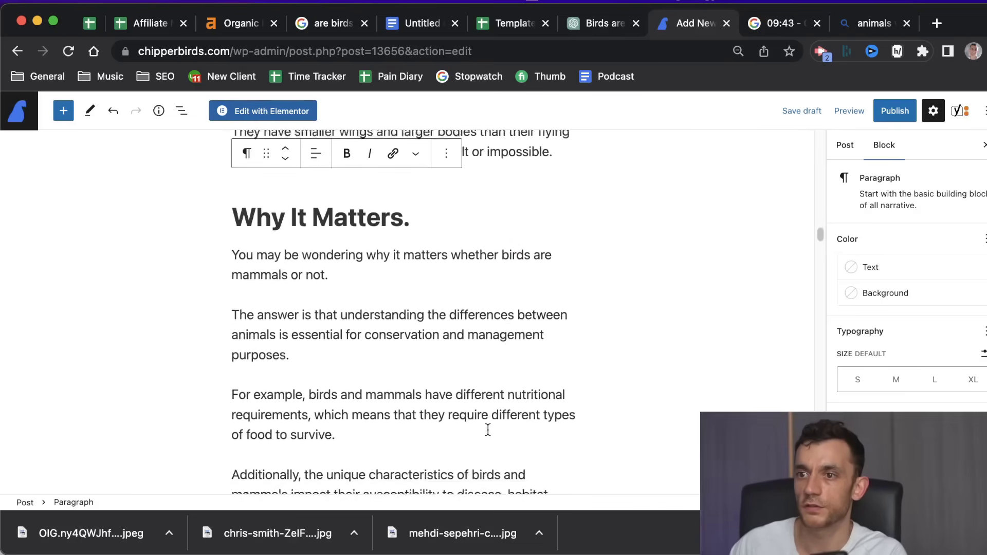
scroll(488, 430, down, 3)
scroll(306, 189, up, 1)
Break 'Birds have lightweight…' out of the Physical Differences paragraph into its own paragraph.
click(304, 193)
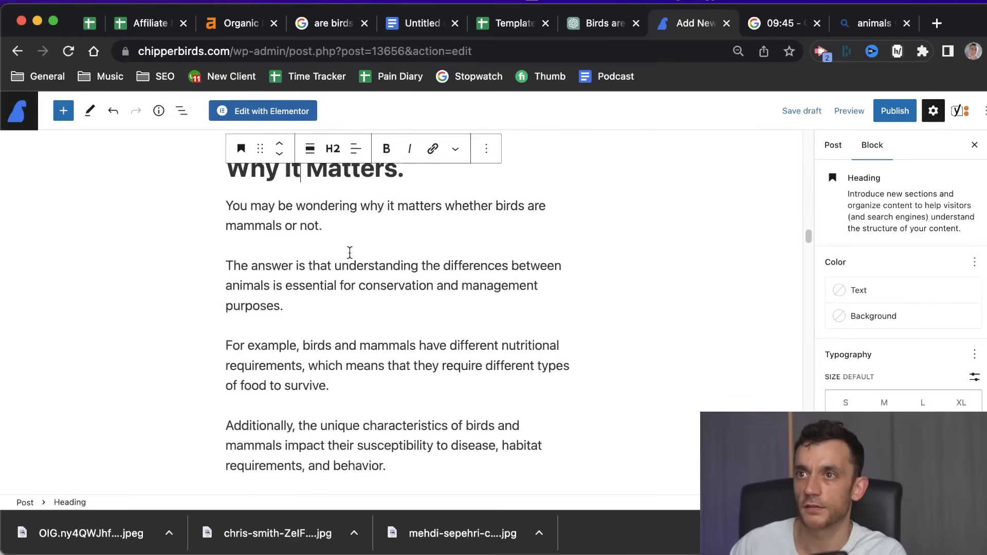
scroll(351, 230, down, 2)
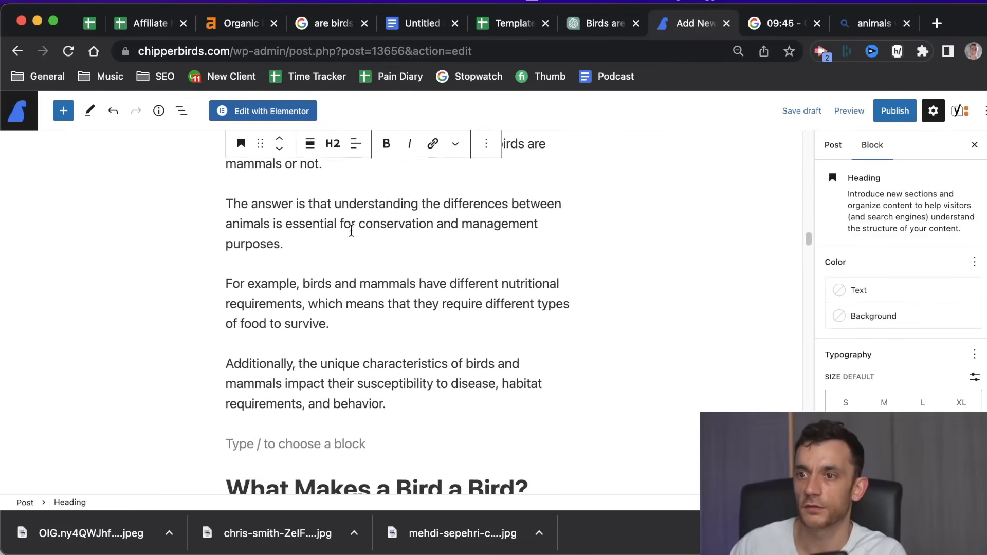
click(352, 144)
click(329, 284)
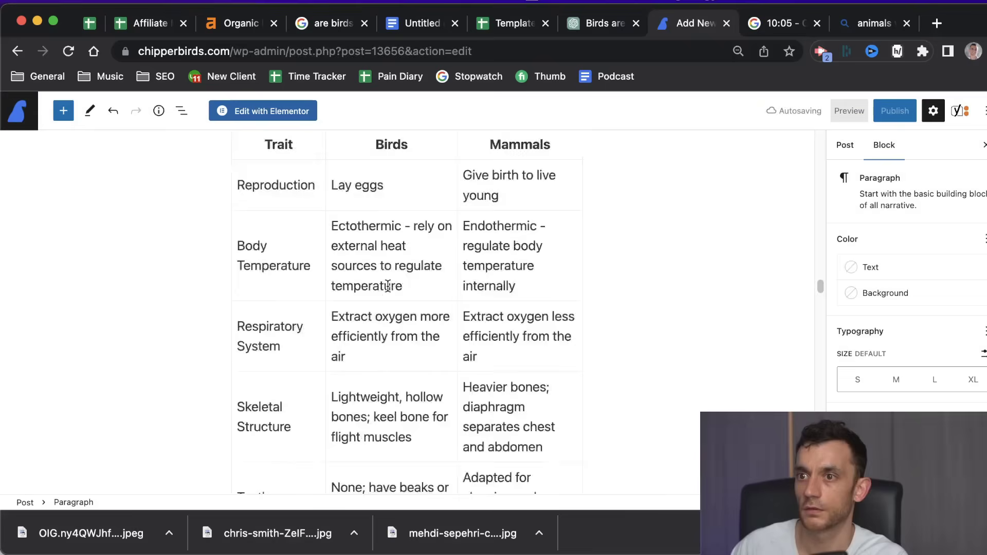
scroll(385, 288, down, 10)
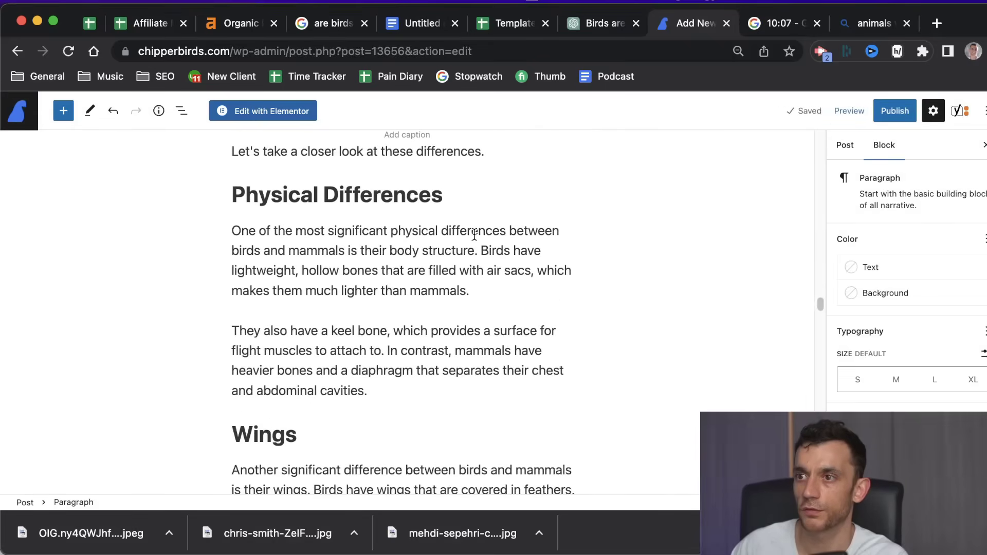
click(481, 250)
key(Return)
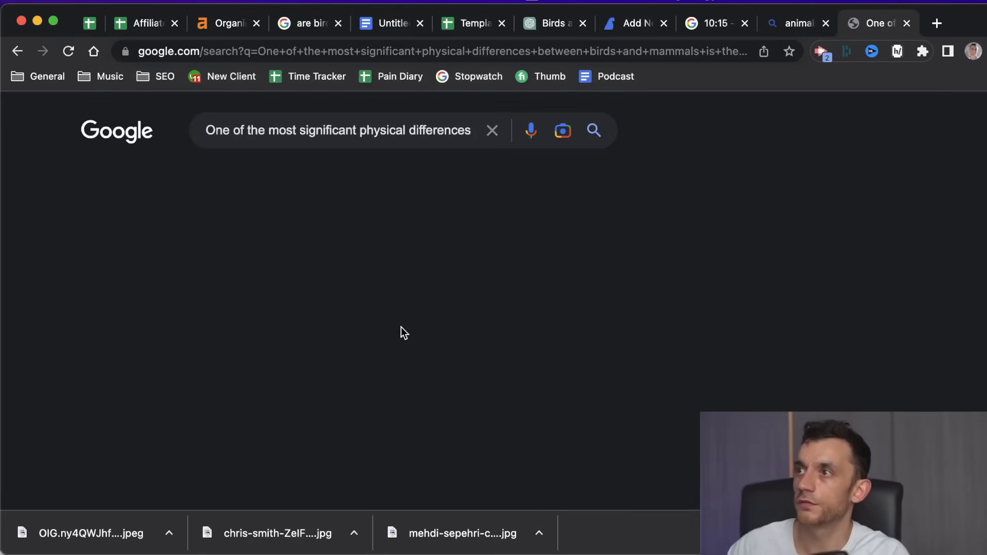
Check the Difference Between Mammals and Birds result, then select Yoast's Meta description field.
super+click(222, 368)
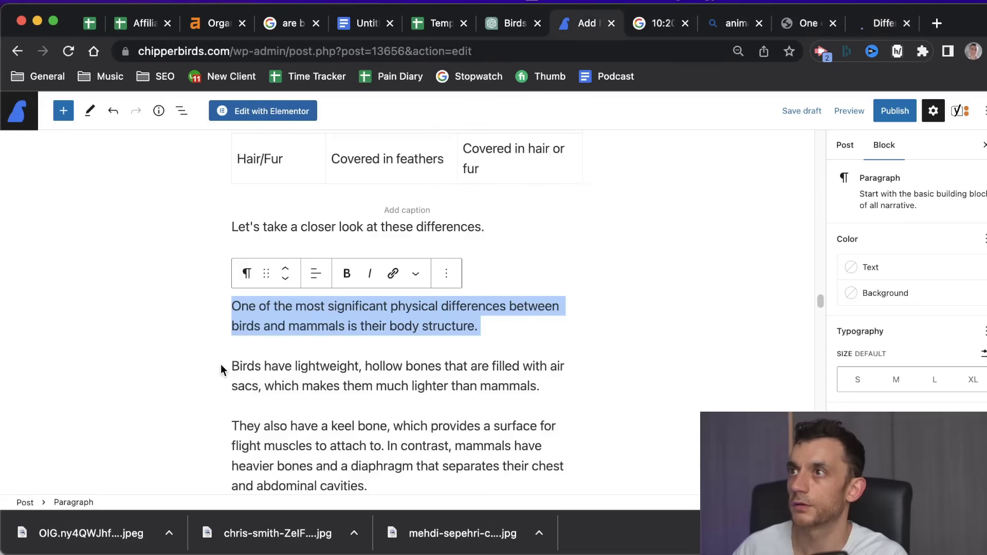
click(704, 317)
scroll(617, 360, down, 15)
scroll(504, 473, up, 10)
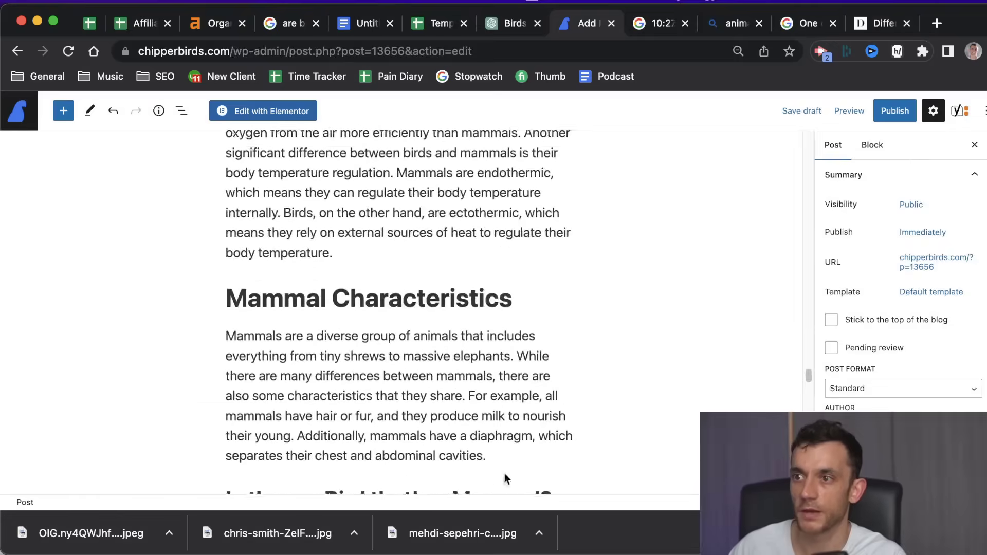
scroll(504, 473, down, 20)
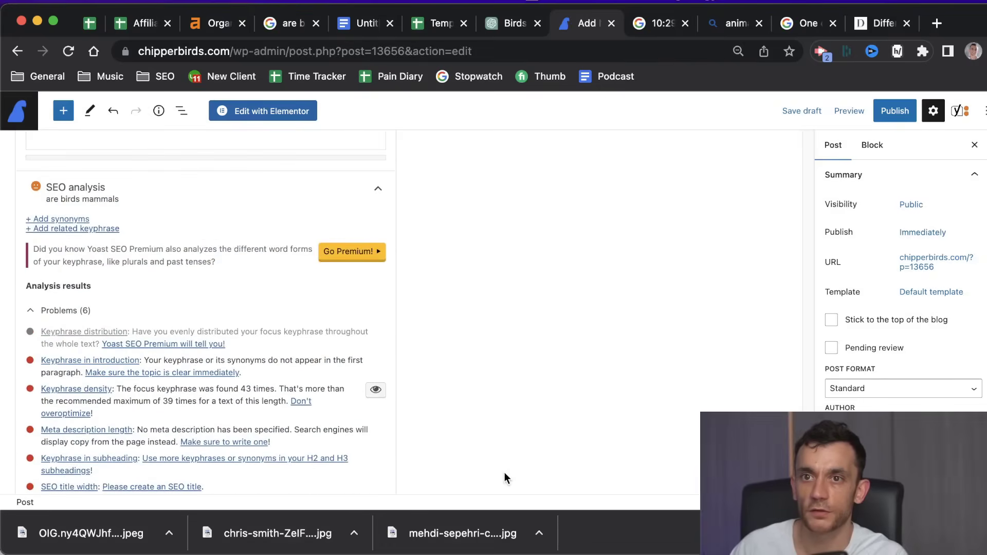
scroll(505, 478, down, 3)
scroll(171, 286, up, 9)
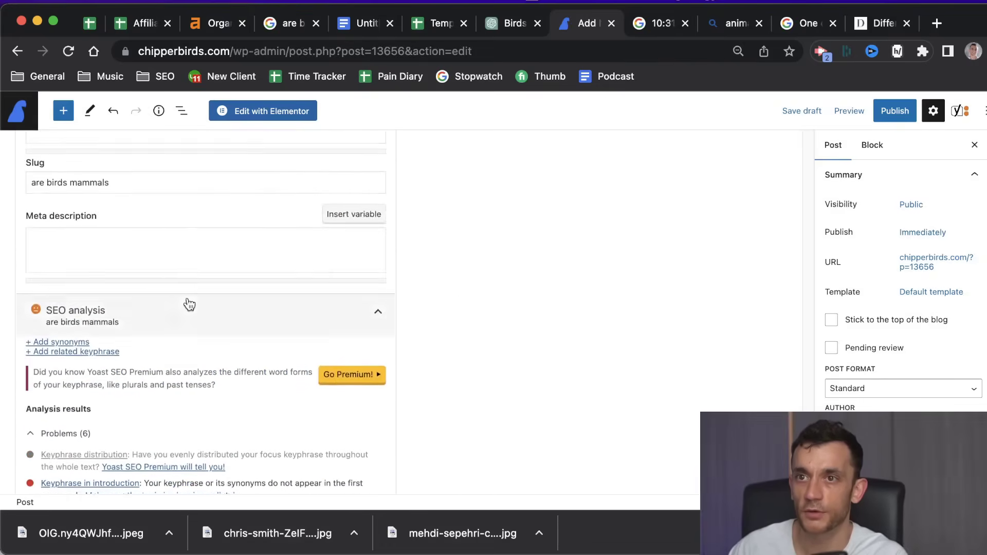
click(112, 443)
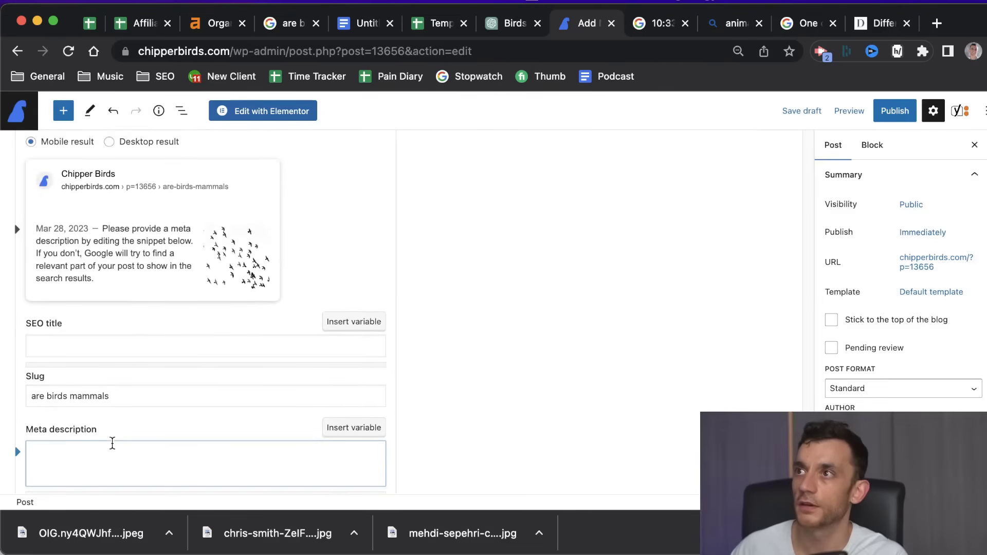
click(509, 23)
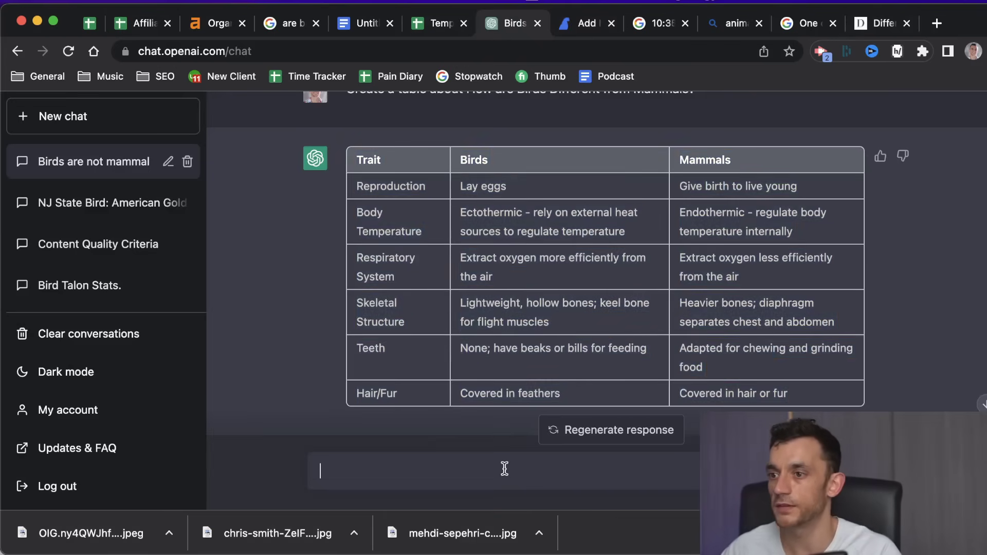
Ask ChatGPT for a 20-word meta description frontloading the keyphrase 'are birds mammals'.
text(ta)
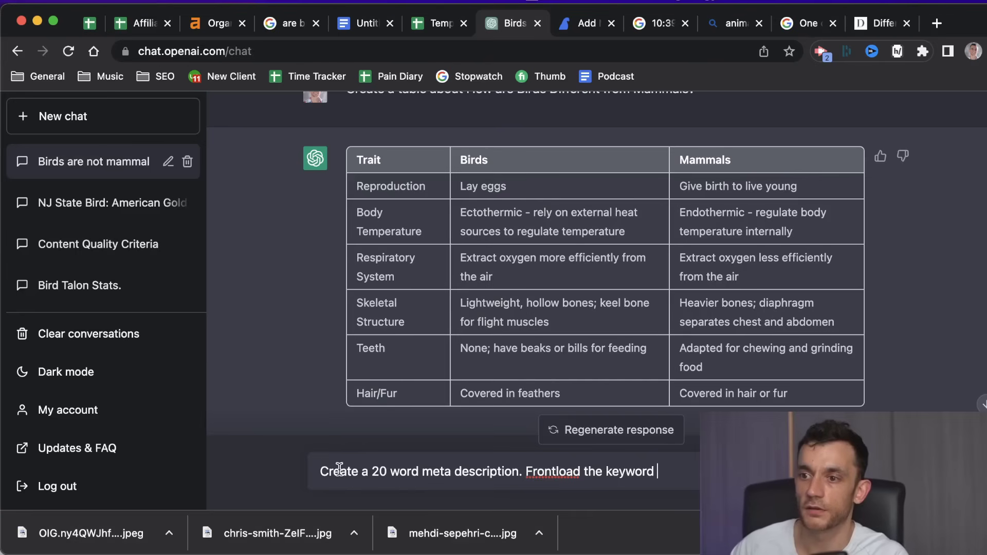
drag(322, 470, 699, 471)
click(698, 471)
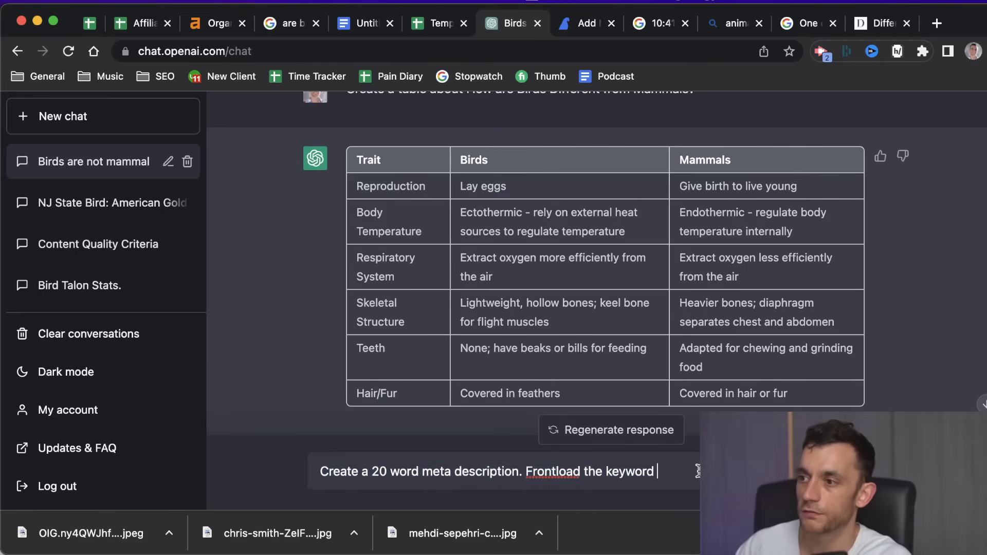
key(ctrl+Tab)
scroll(535, 354, up, 10)
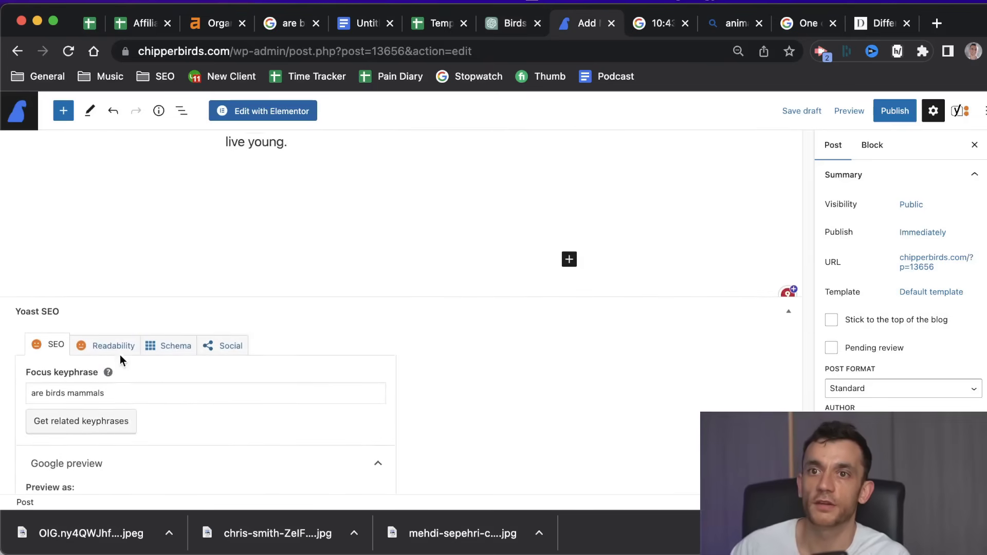
triple_click(122, 397)
key(ctrl+shift+Tab)
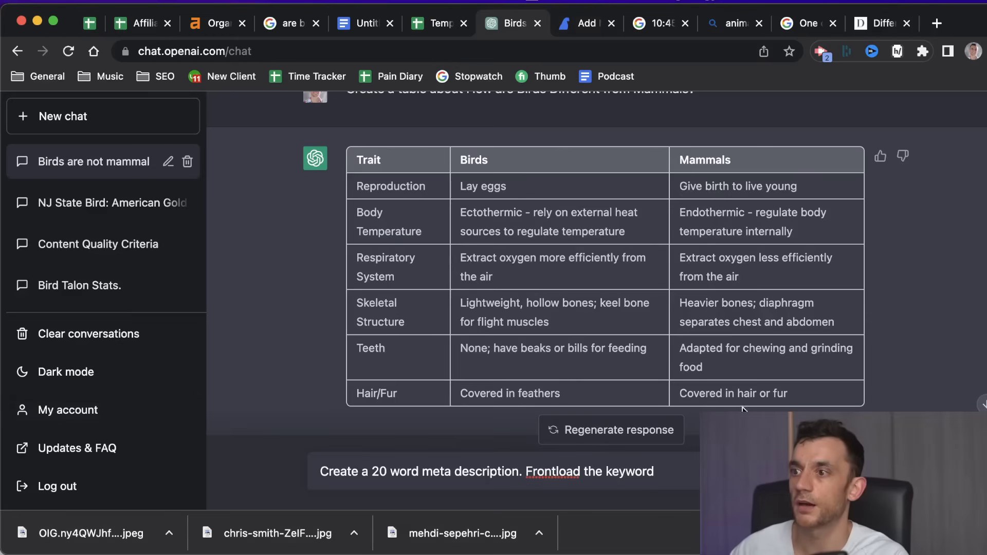
key(Return)
Paste the generated meta description into Yoast's Meta description field.
drag(346, 291, 523, 315)
key(super+c)
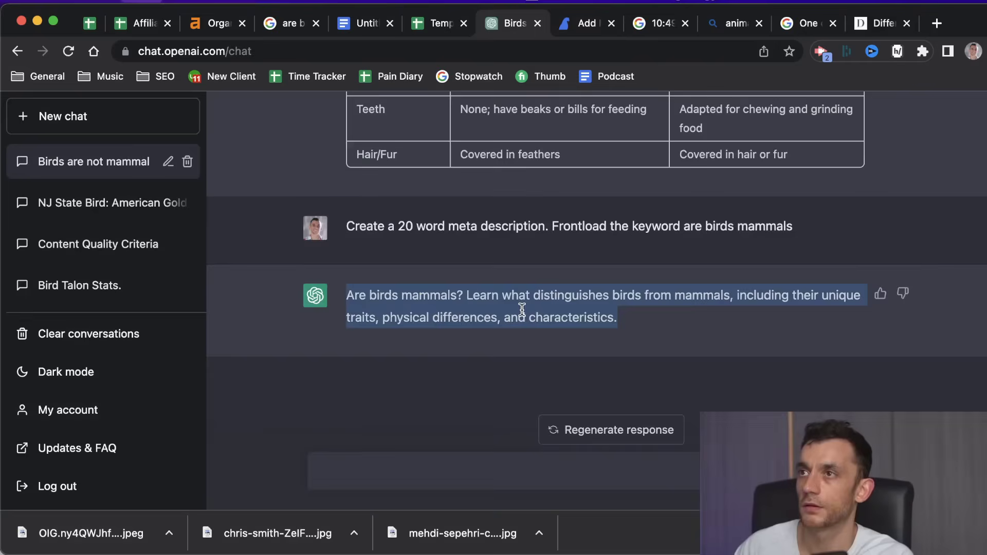
key(ctrl+Tab)
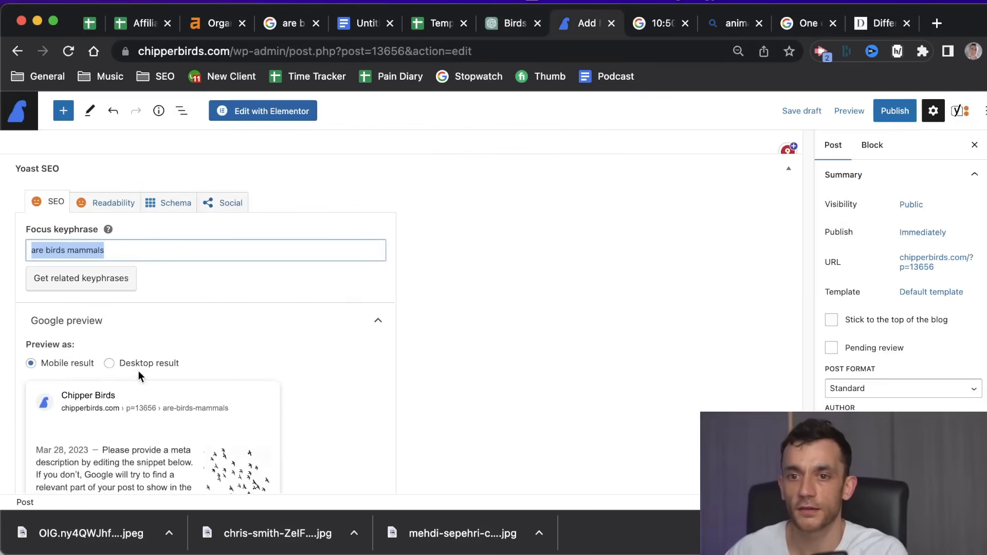
scroll(137, 371, down, 5)
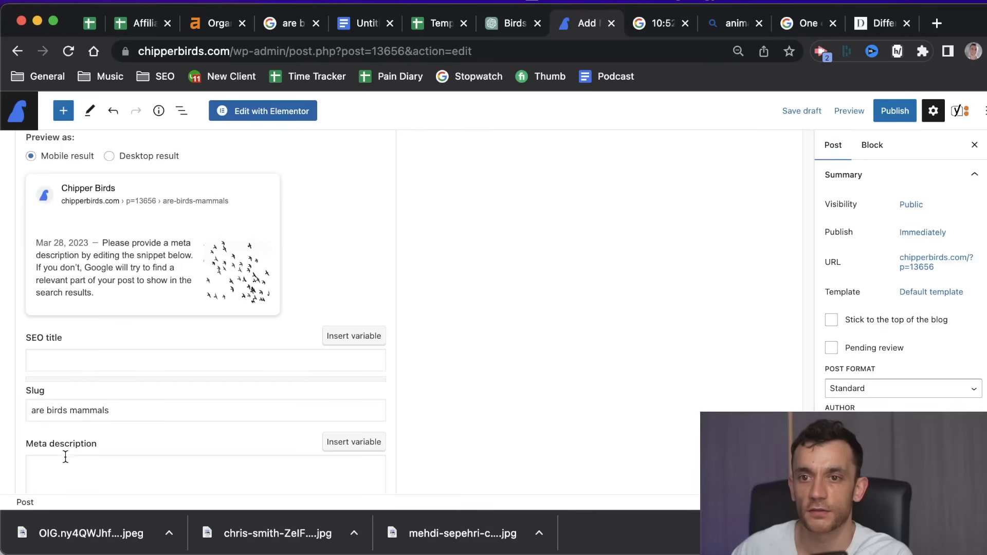
click(66, 457)
key(super+v)
Set the SEO title to 'Are birds mammals? Understanding The Differences' and fill the slug.
scroll(133, 319, down, 2)
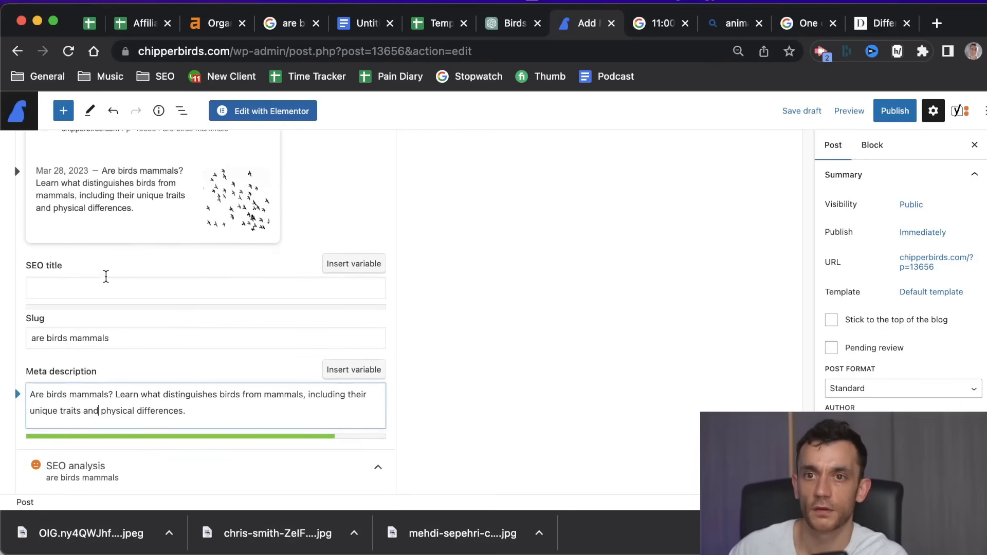
scroll(106, 277, down, 1)
click(103, 281)
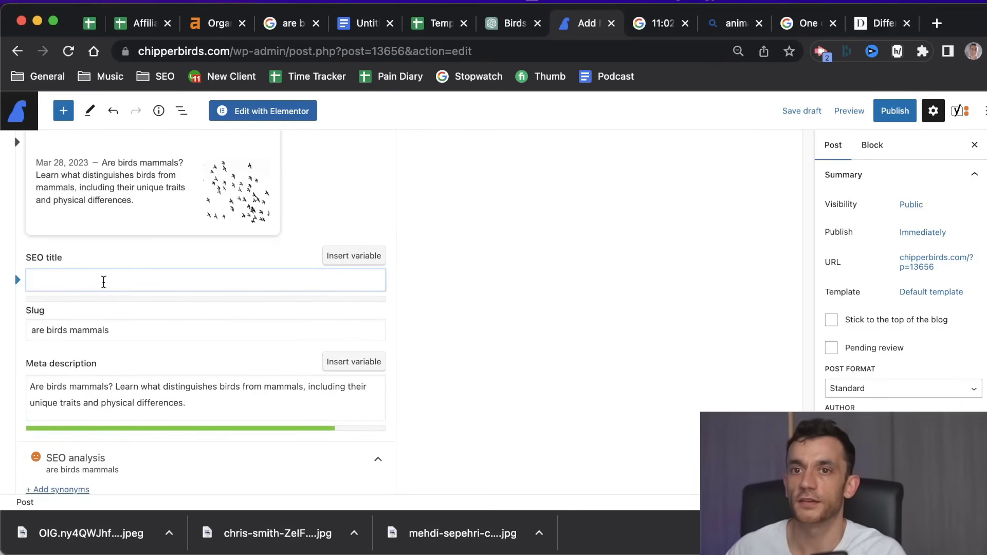
key(ctrl+shift+Tab)
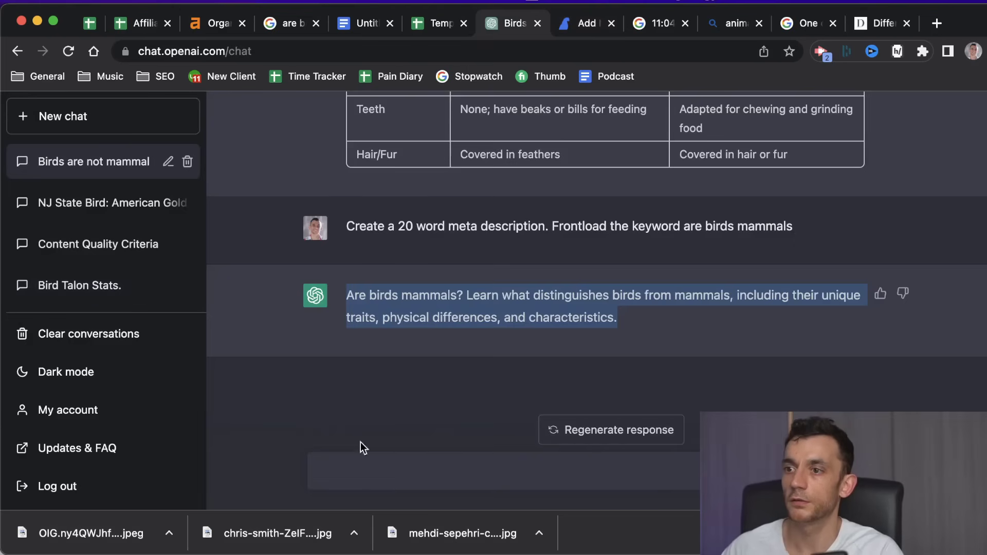
click(382, 462)
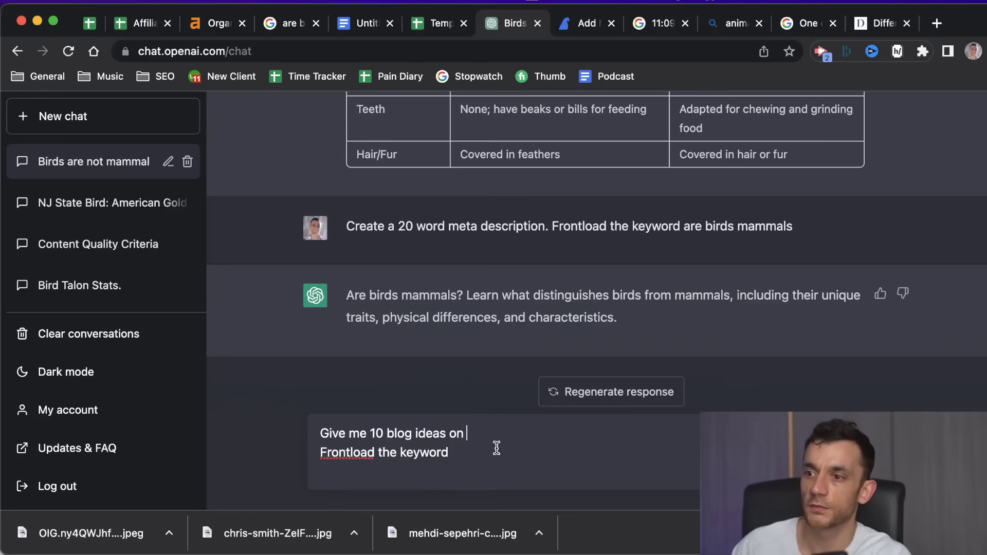
key(super+v)
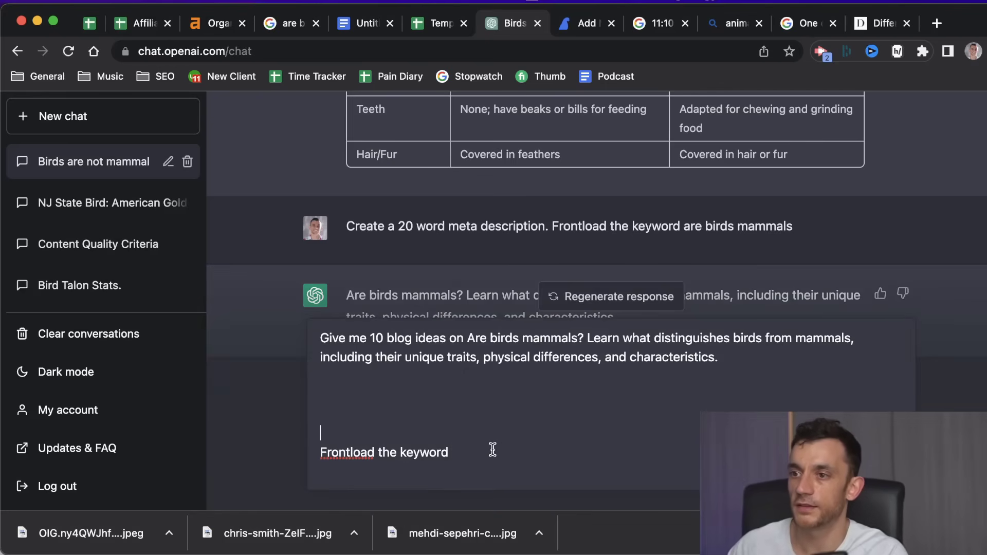
key(super+z)
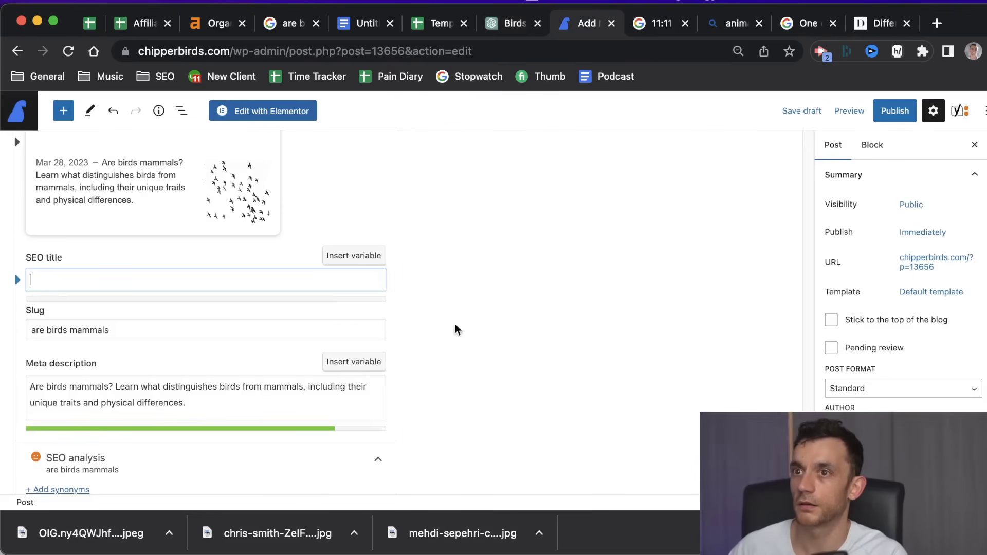
scroll(106, 442, up, 3)
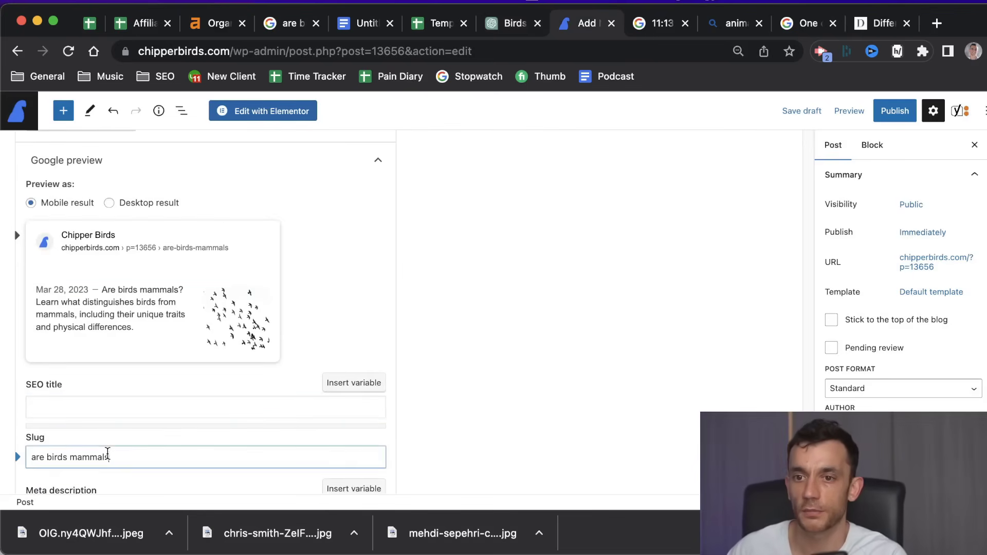
drag(106, 456, 31, 456)
key(super+alt+Left)
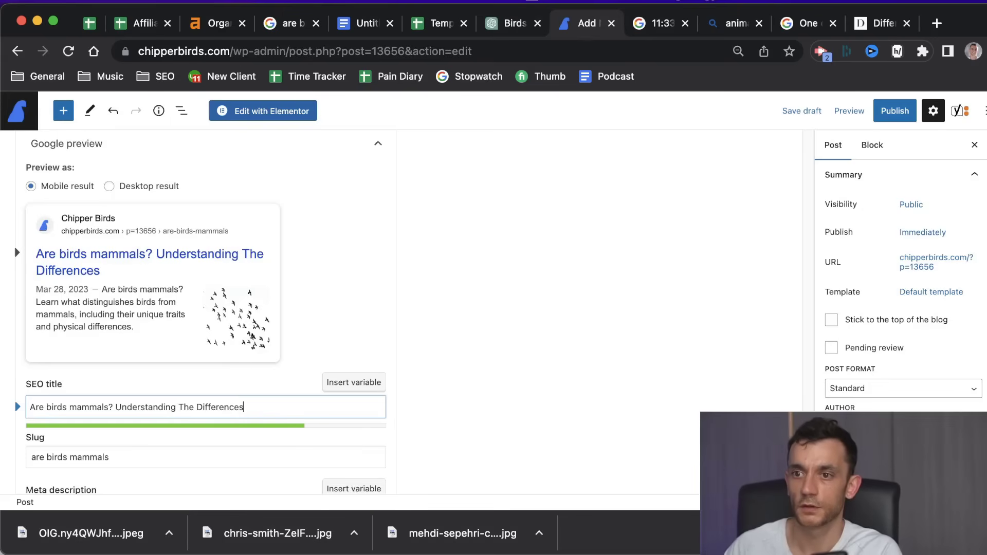
Review Yoast's SEO analysis and select the keyphrase-in-introduction warning.
scroll(425, 355, up, 3)
scroll(433, 348, down, 6)
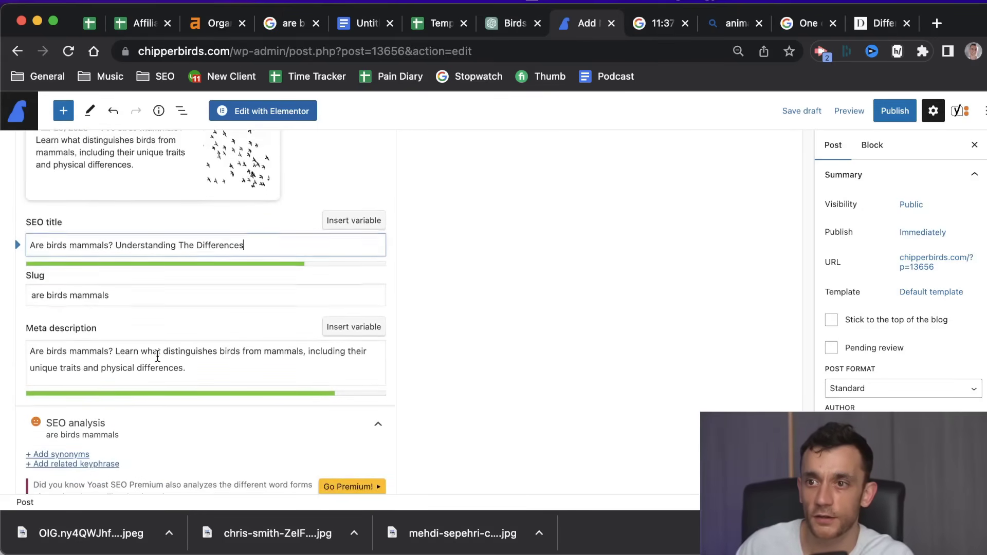
scroll(149, 348, down, 6)
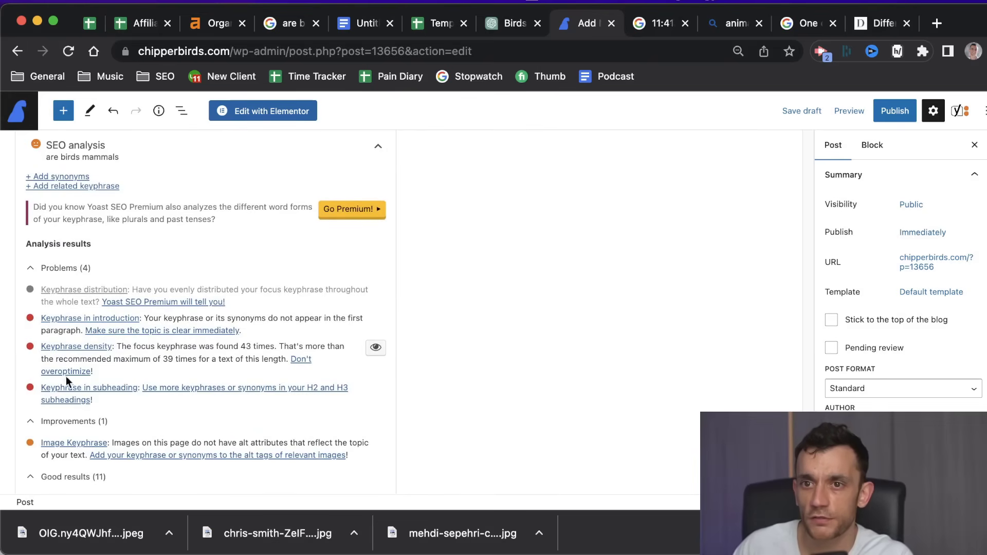
scroll(147, 362, down, 1)
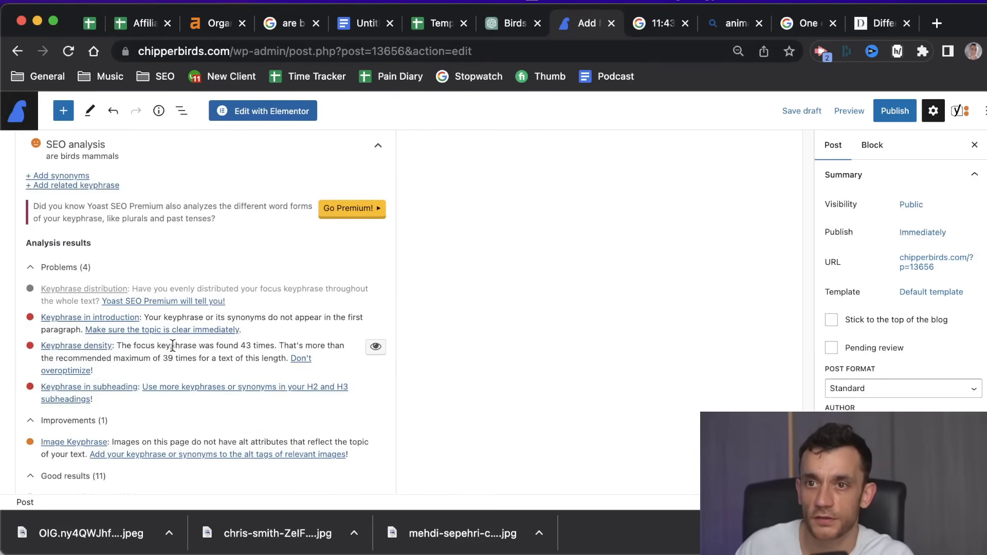
triple_click(302, 315)
Add an opening line asking whether birds are mammals at the start of the article.
click(453, 312)
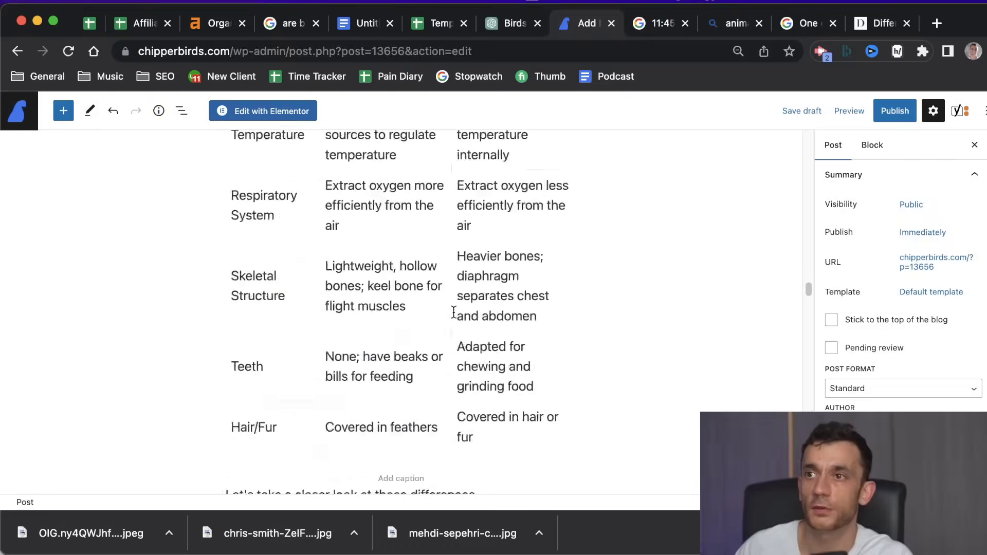
text(Are birds mammals?)
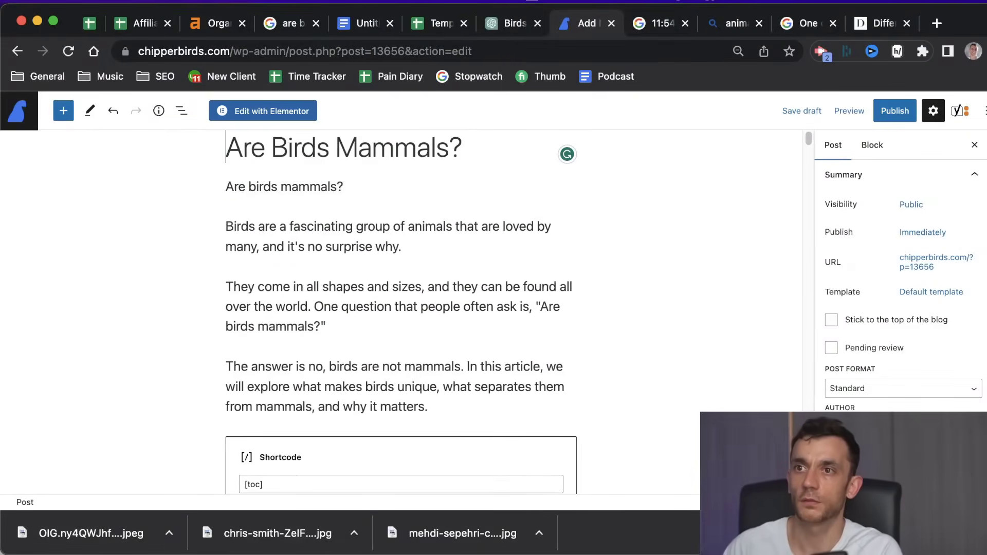
click(252, 186)
text(you wondering wheth)
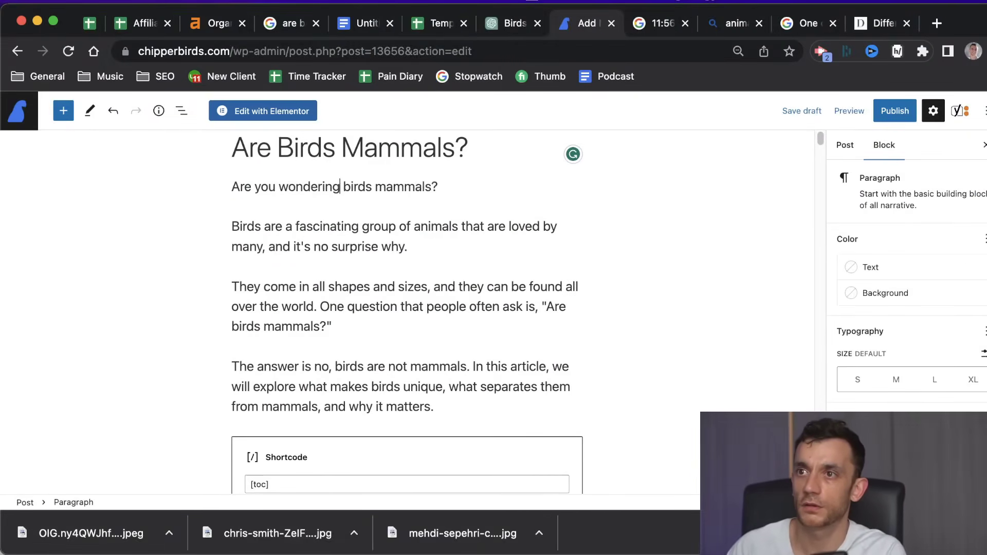
text(er)
key(alt+Right)
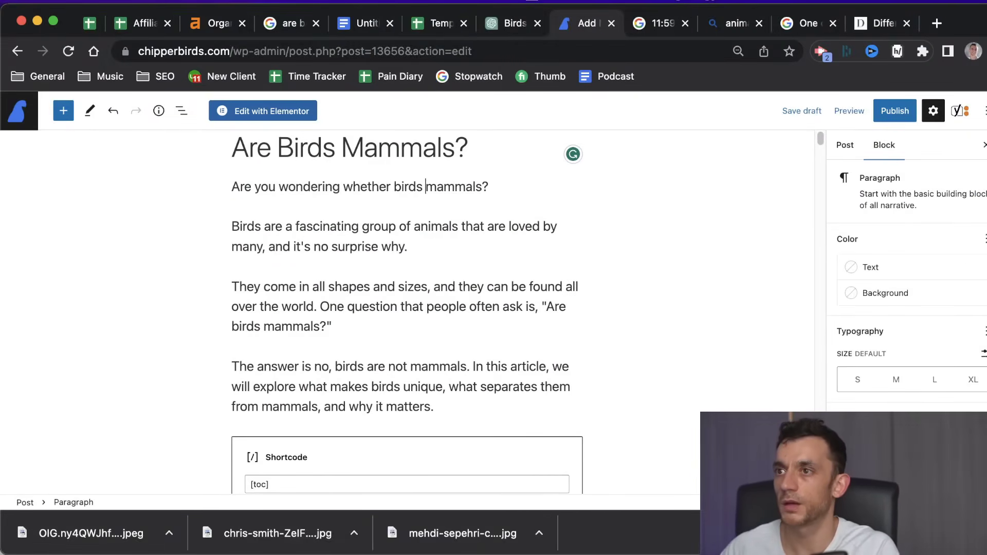
text(are)
key(End)
key(shift+alt+Left)
key(shift+alt+Left)
key(shift+alt+Left)
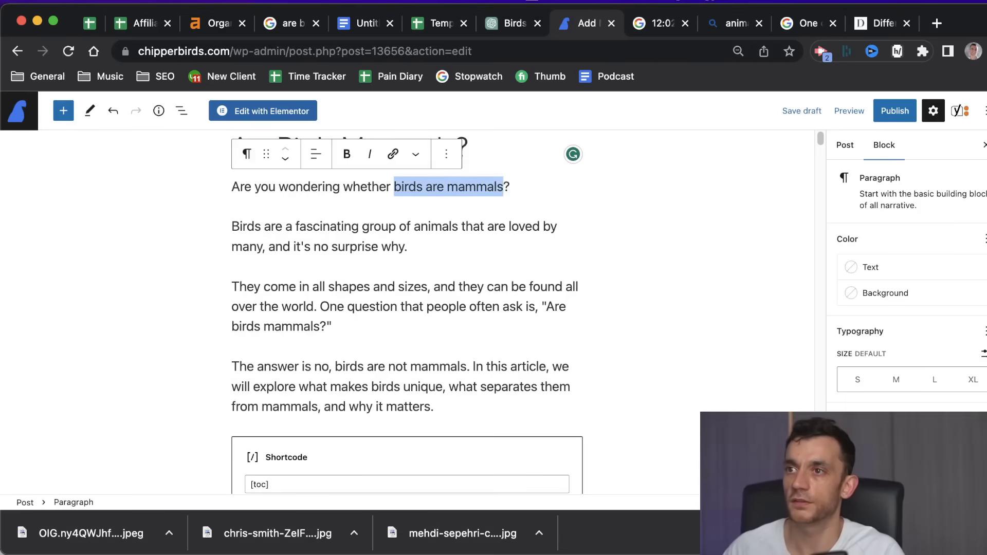
Search the page for the keyphrase 'are birds mammals', undoing an accidental paragraph merge.
key(super+f)
text(birds are mammals)
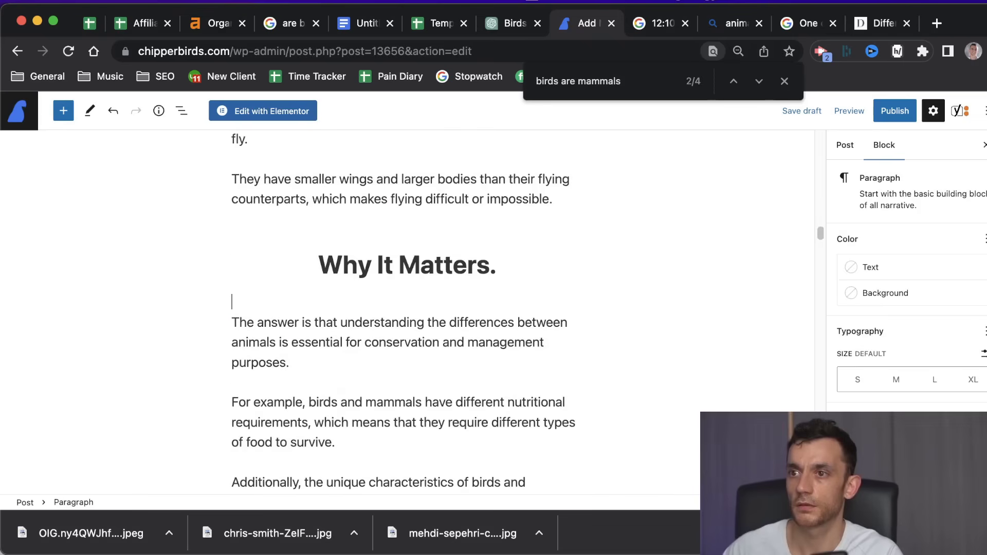
key(BackSpace)
key(super+z)
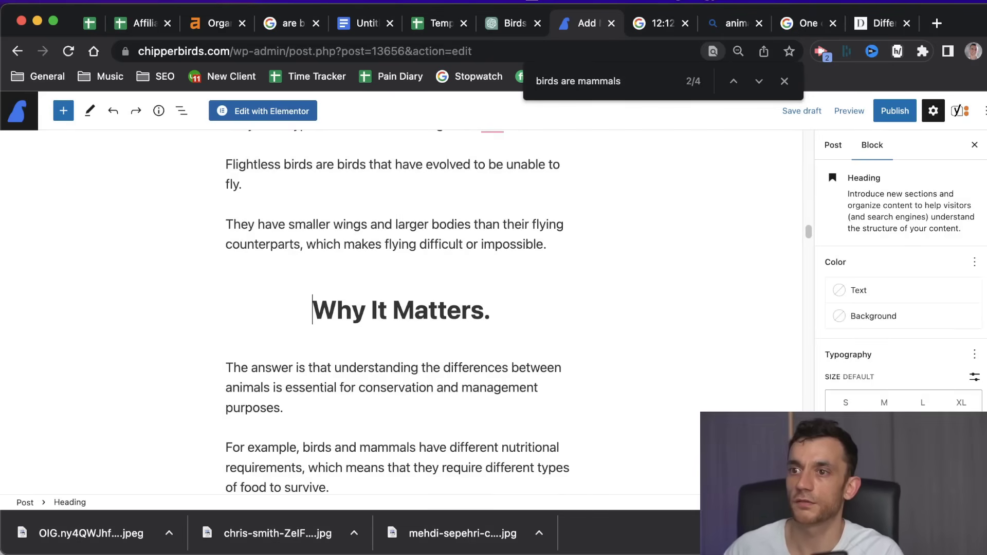
key(super+z)
key(super+f)
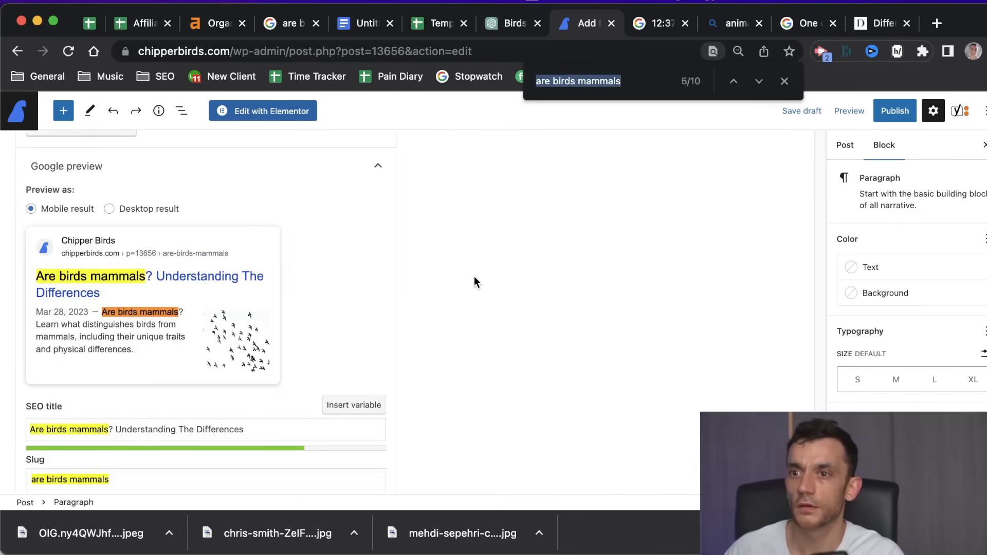
key(Return)
key(Return)
key(Return)
key(Return)
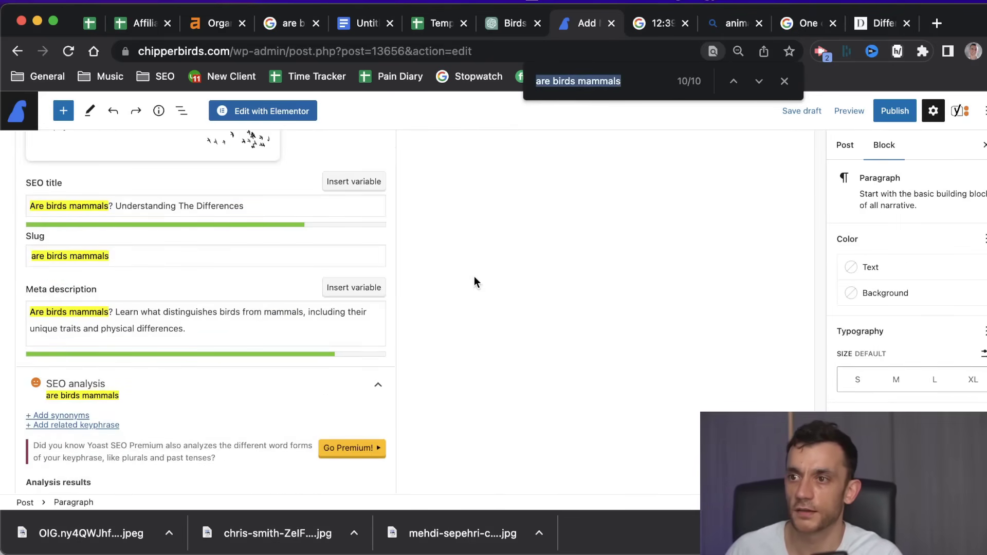
scroll(474, 276, down, 7)
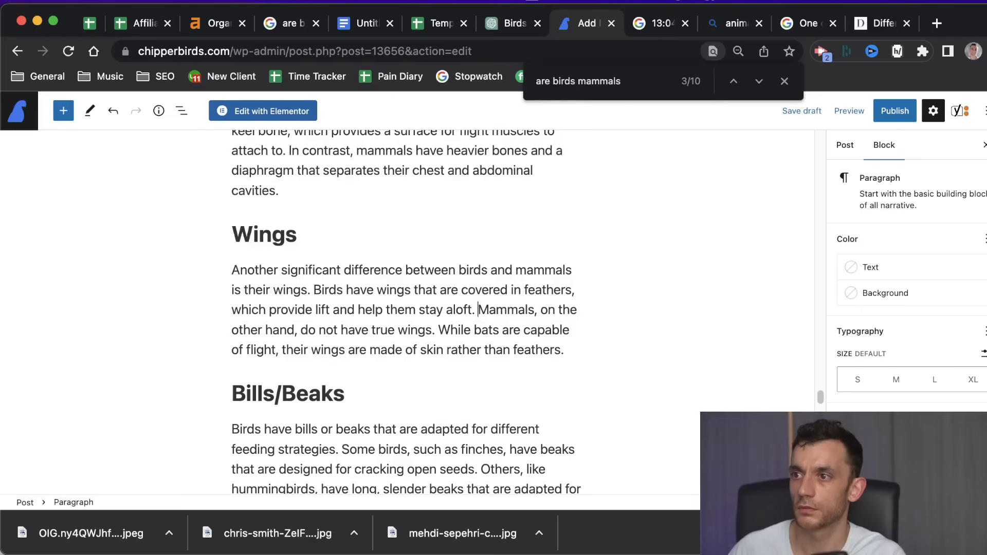
key(Return)
scroll(395, 325, up, 7)
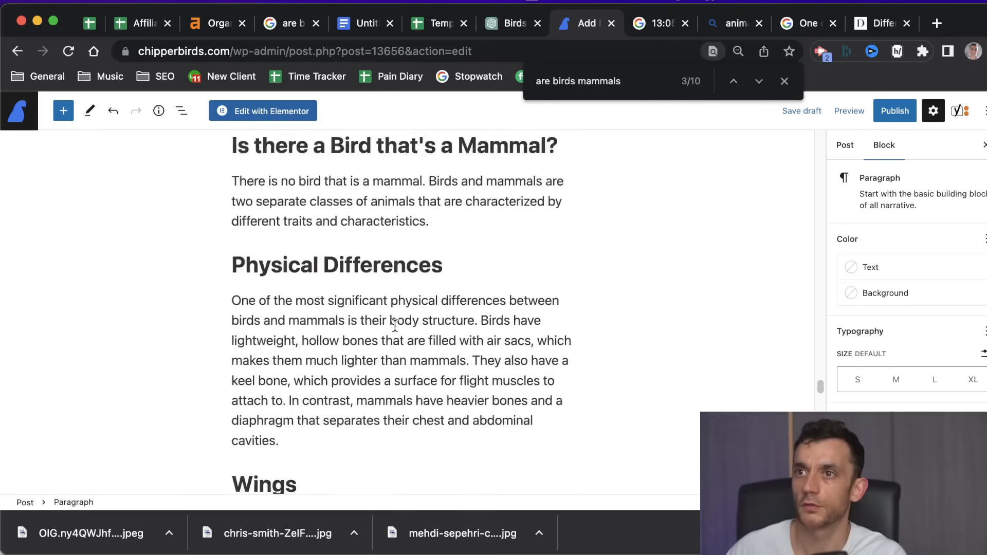
scroll(395, 325, up, 3)
scroll(395, 325, down, 7)
Split the body-temperature sentences under Differences Beteen Them into their own paragraph, then close the search.
click(501, 175)
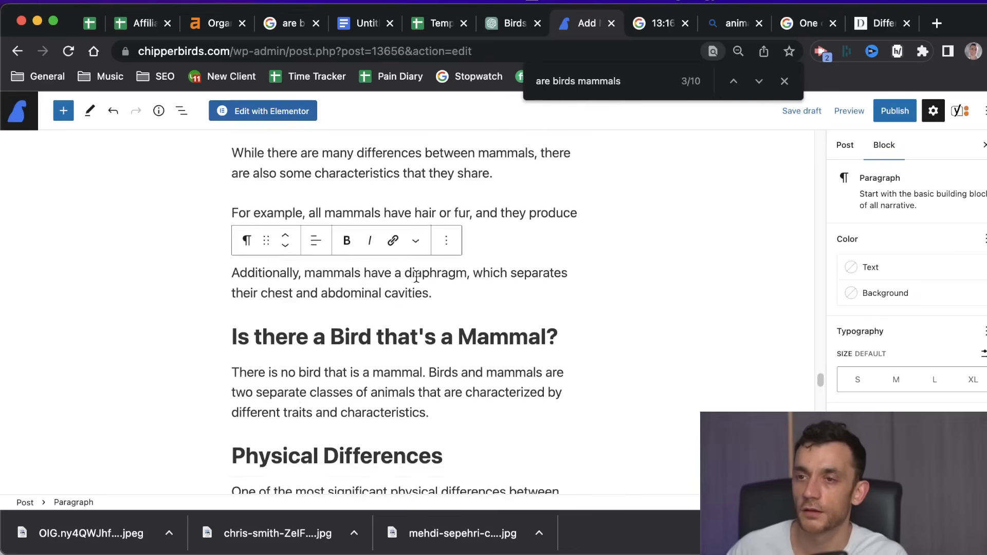
scroll(442, 293, up, 8)
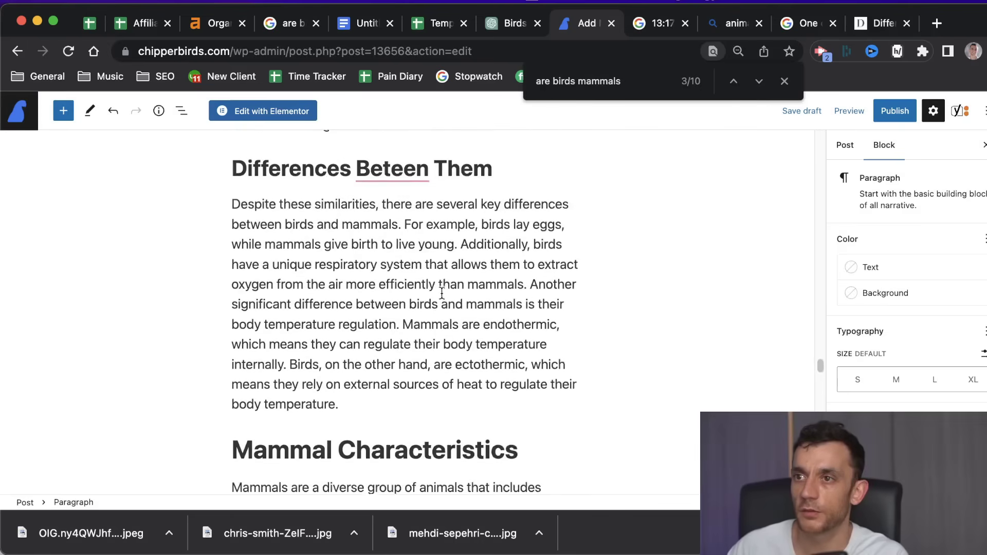
scroll(442, 293, up, 1)
click(555, 315)
key(Left)
key(Left)
key(Left)
key(Return)
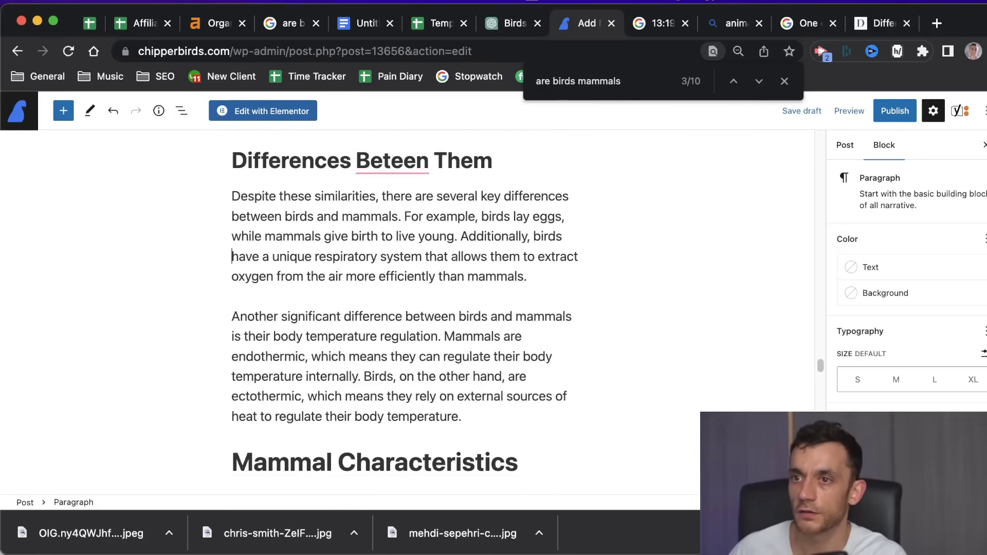
scroll(559, 373, down, 20)
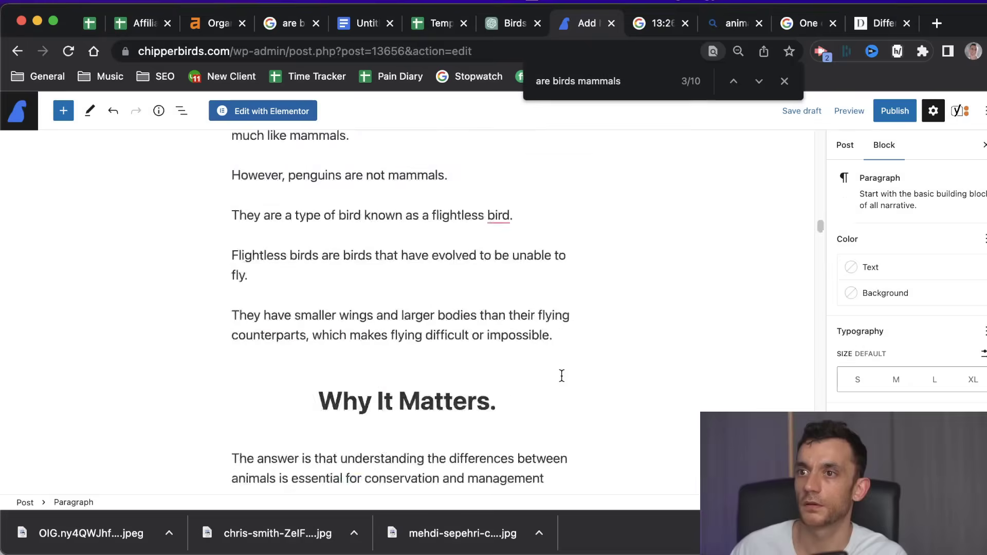
scroll(559, 374, up, 1)
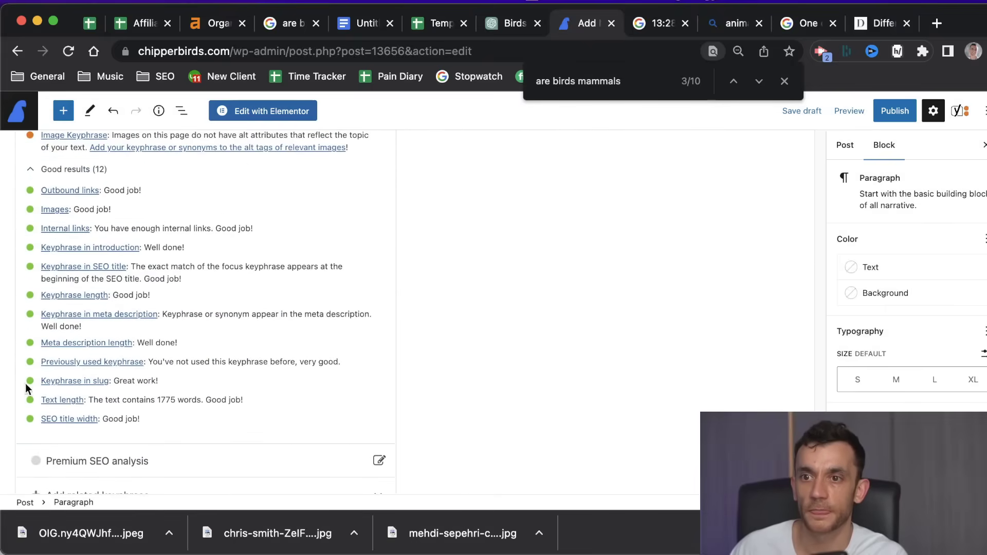
scroll(300, 351, up, 15)
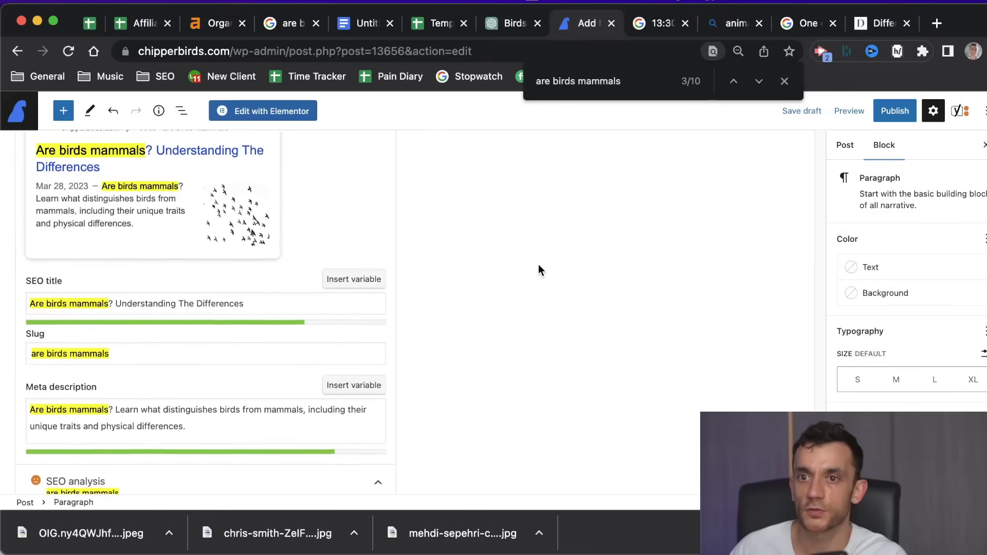
scroll(538, 265, up, 15)
key(Escape)
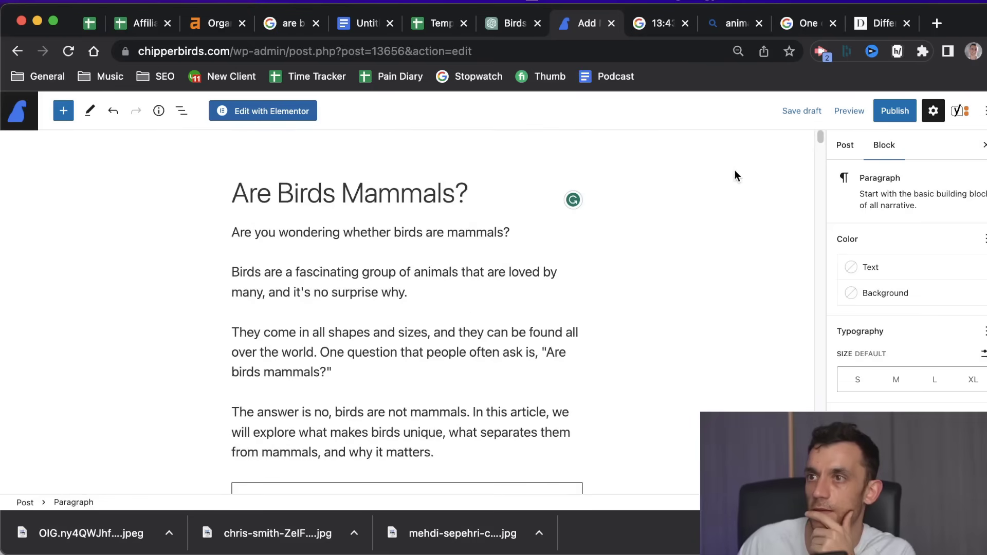
Publish the Are Birds Mammals? post and check that the live page is indexable.
click(897, 111)
click(889, 114)
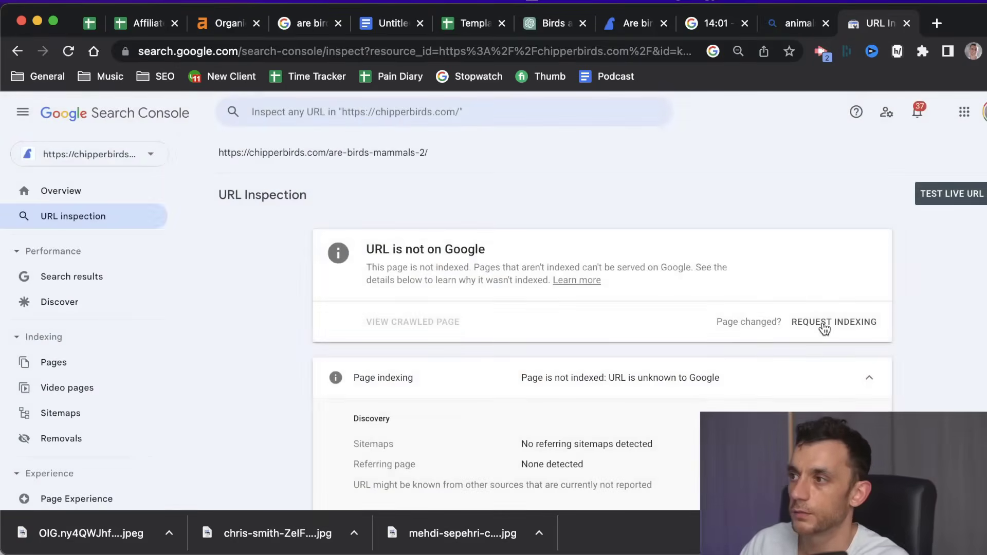
click(822, 323)
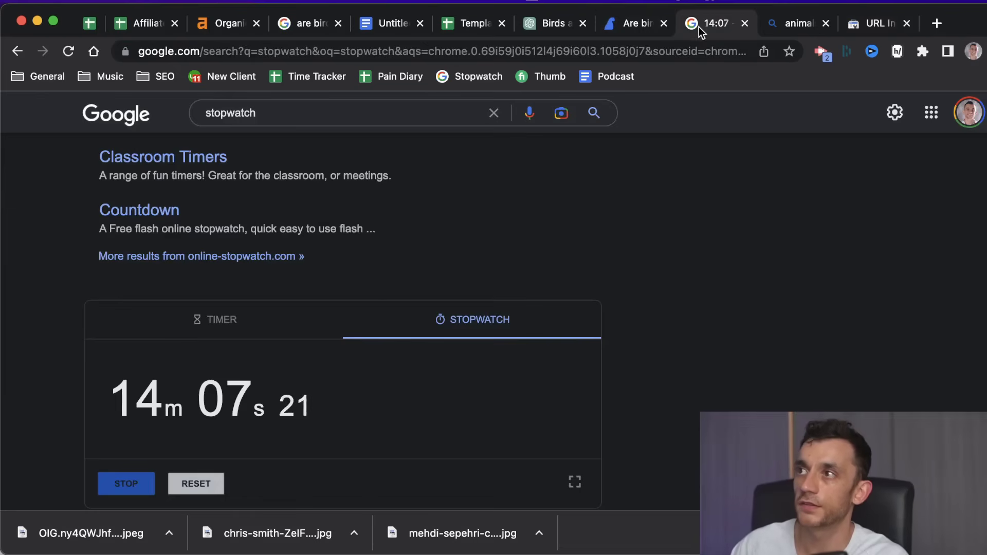
Copy the live article's full text from title to last line.
click(636, 23)
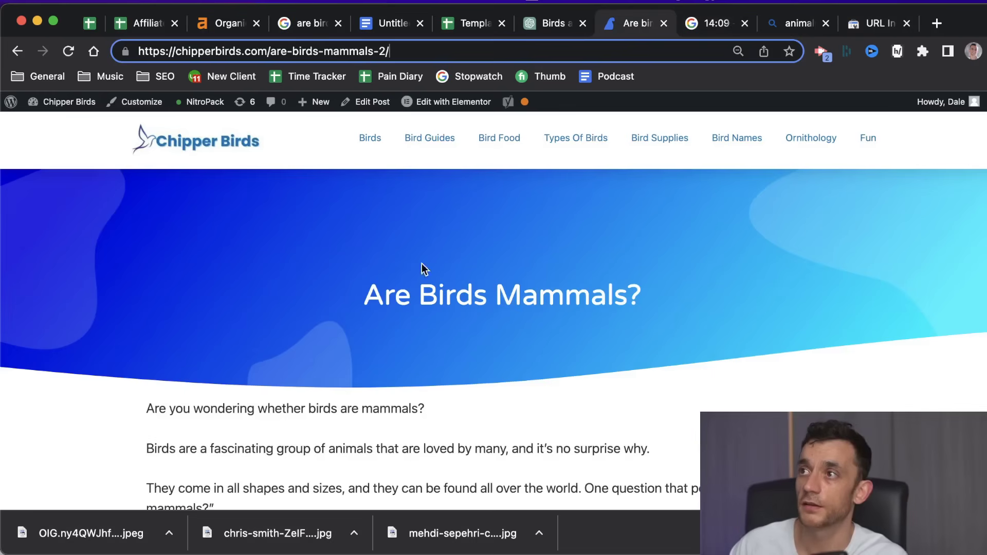
double_click(363, 300)
scroll(430, 361, down, 15)
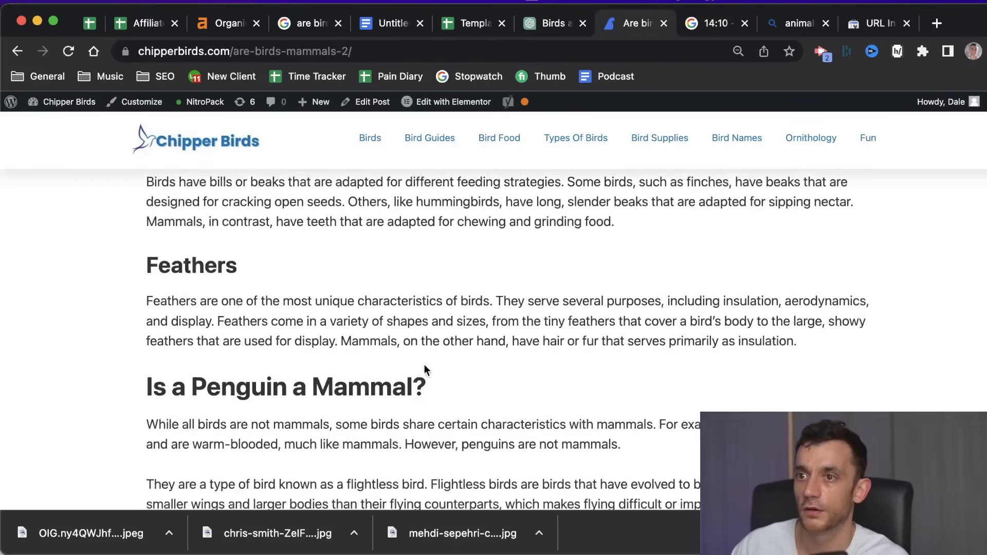
scroll(424, 365, down, 20)
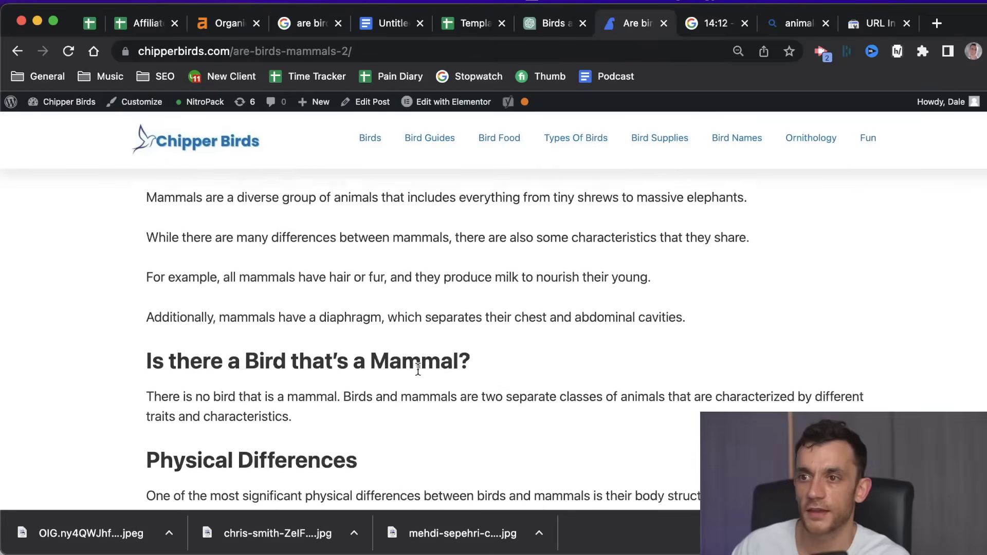
scroll(418, 380, down, 20)
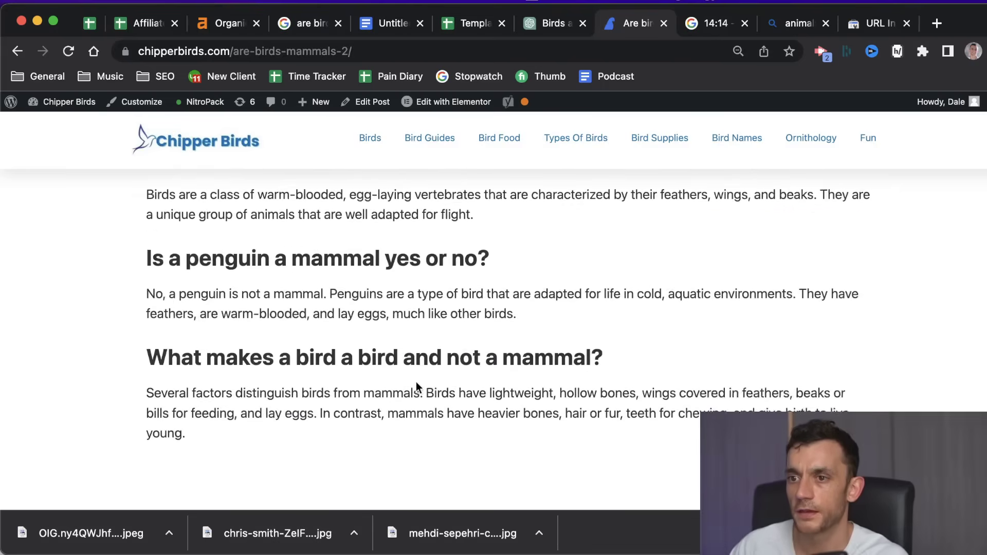
shift+click(360, 343)
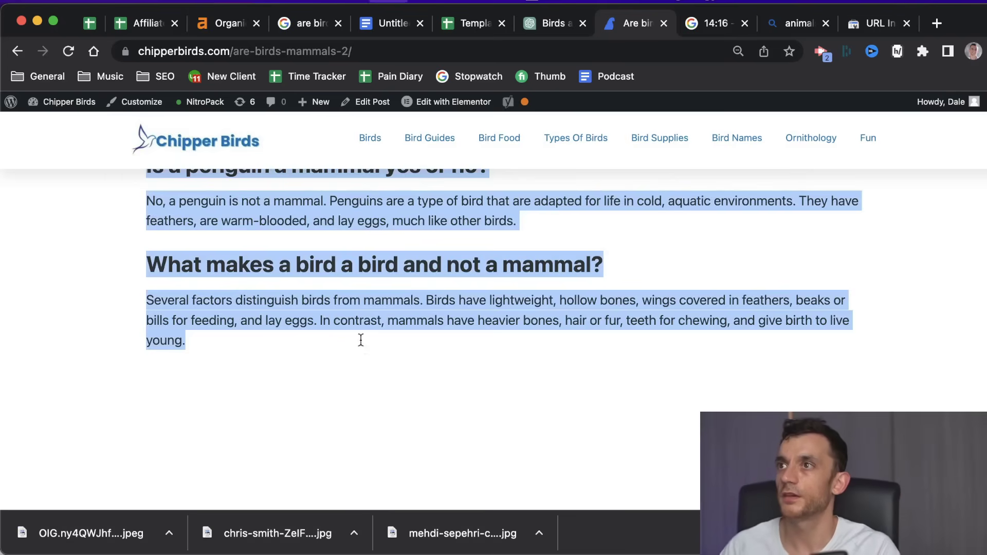
key(ctrl+shift+Tab)
click(383, 472)
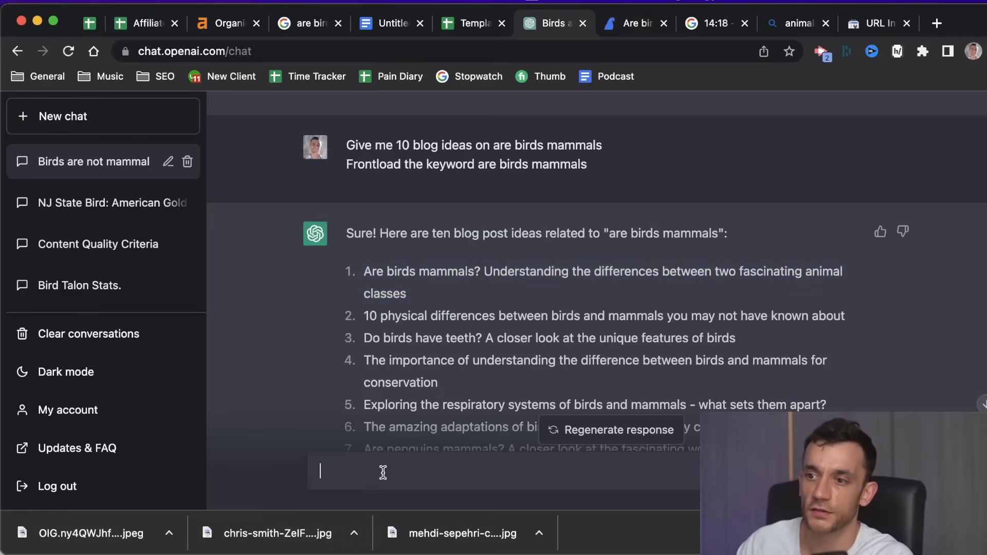
Send ChatGPT the 'Summarize the following into the 5 most important criteria' prompt.
scroll(568, 353, down, 5)
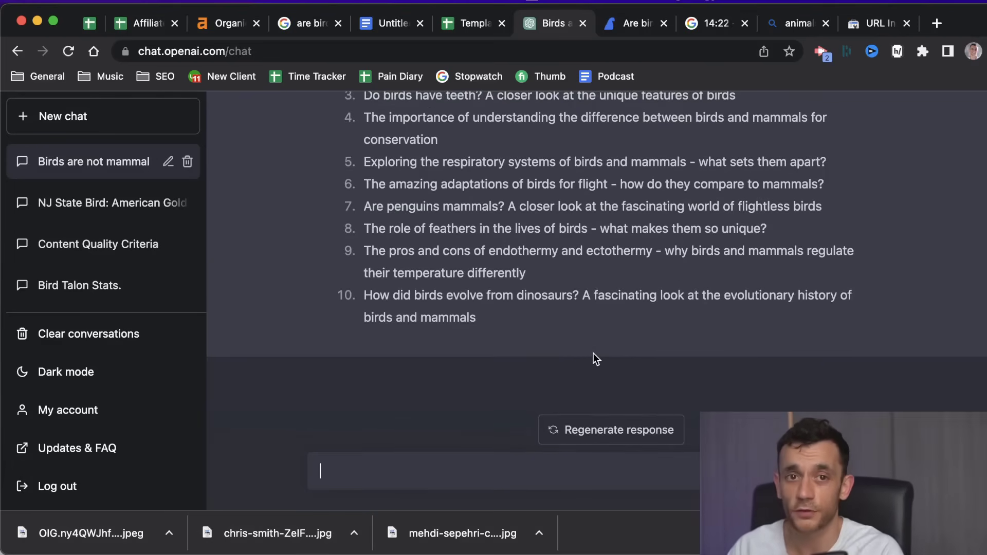
key(super+a)
key(super+v)
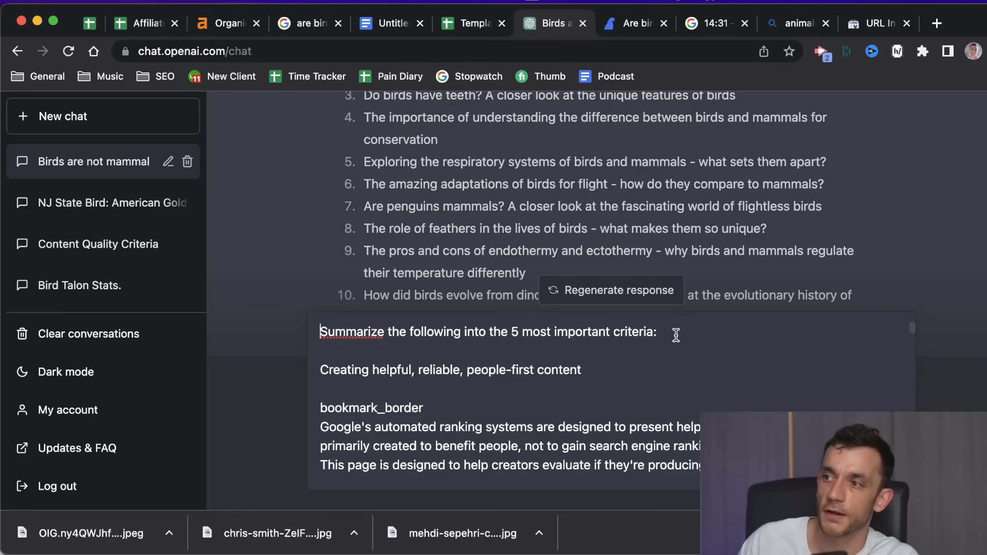
drag(676, 335, 322, 332)
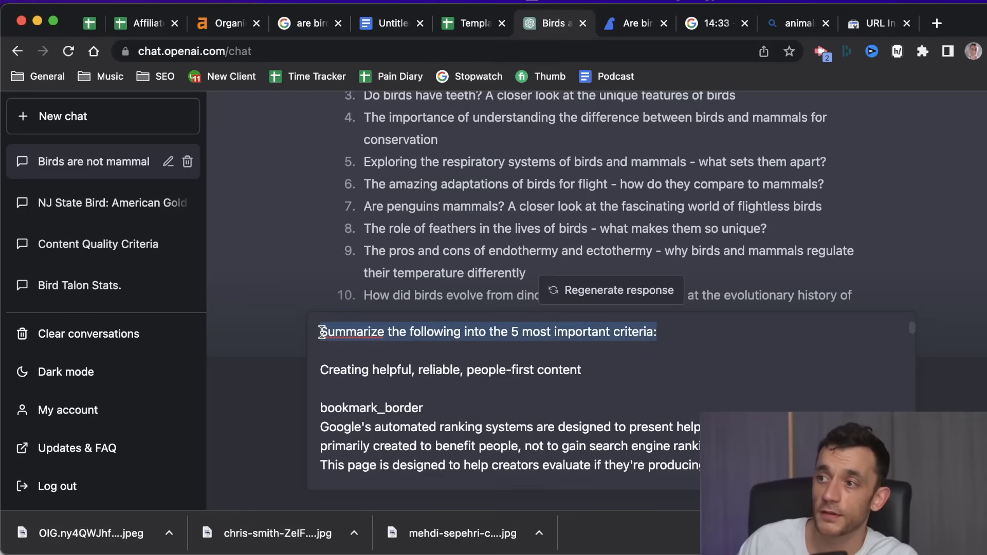
scroll(382, 362, down, 20)
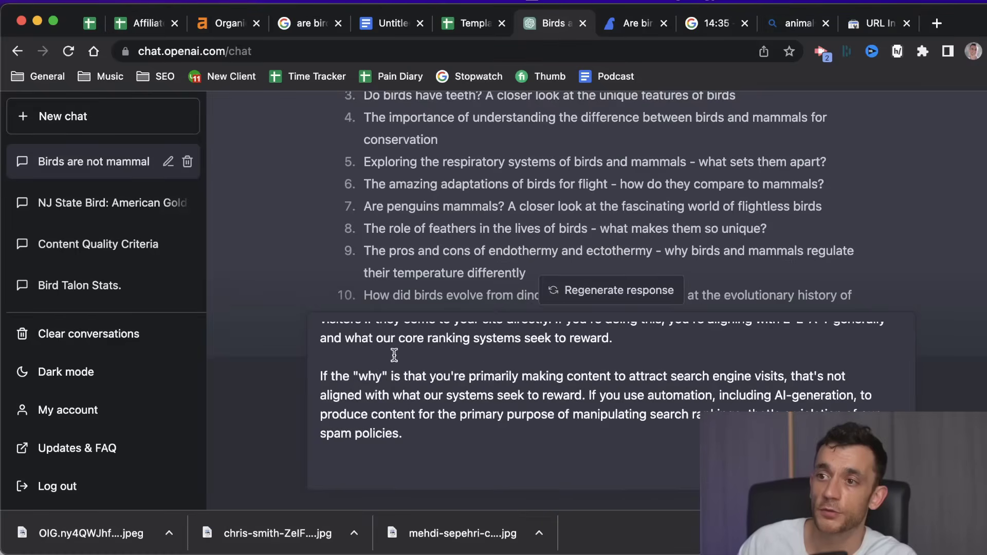
key(Return)
key(super+t)
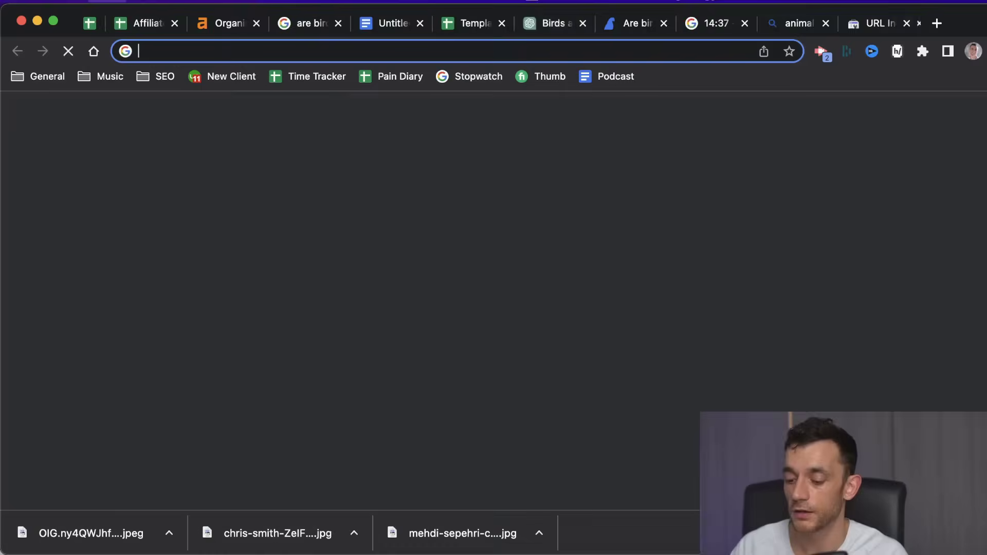
Search 'helpful content guidelines google' and open the developers.google.com people-first content page.
text(helpful)
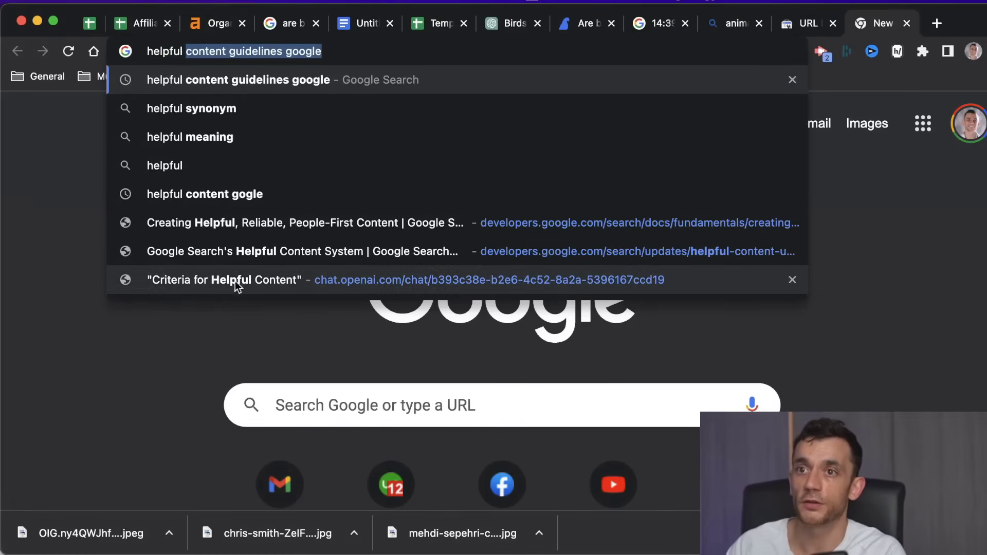
key(Right)
key(Return)
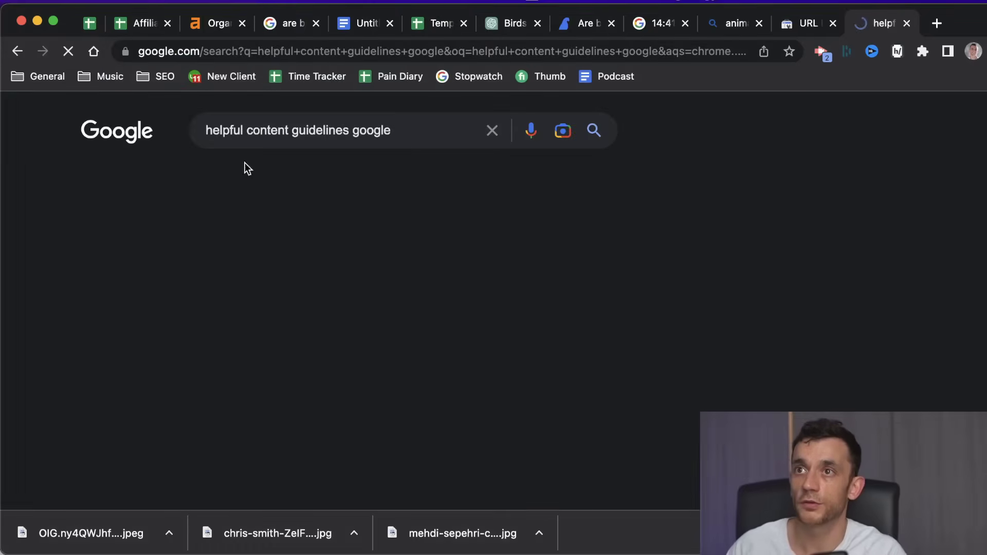
click(247, 288)
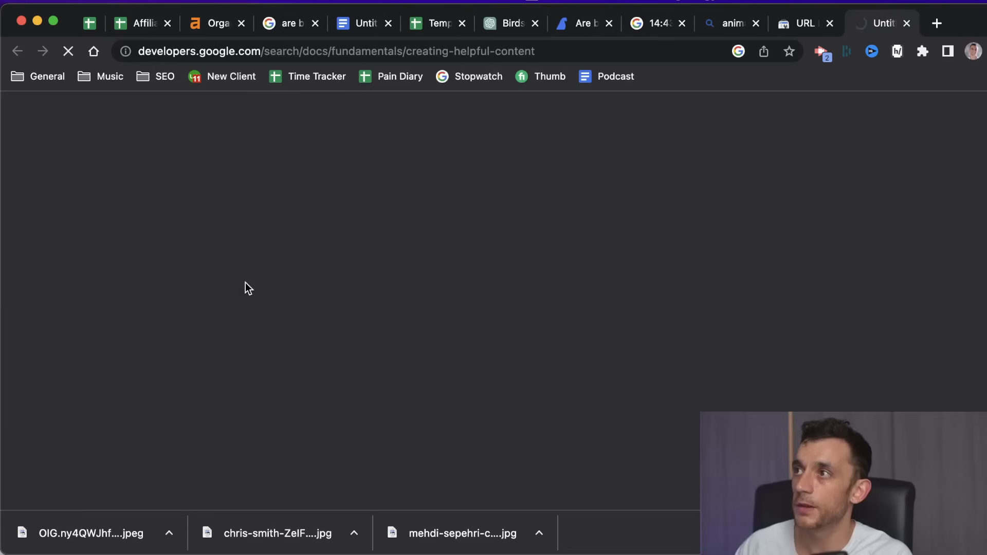
scroll(424, 335, down, 20)
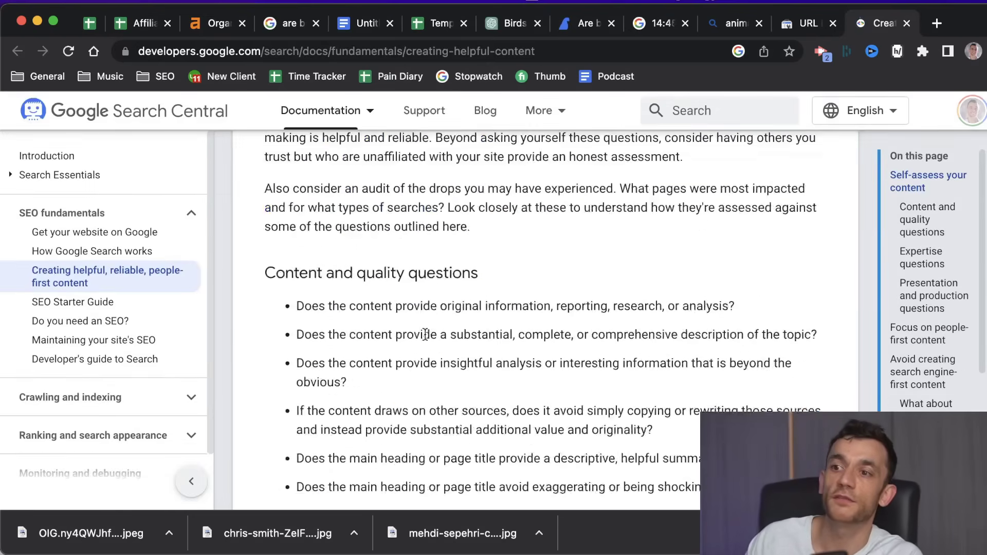
scroll(427, 333, up, 20)
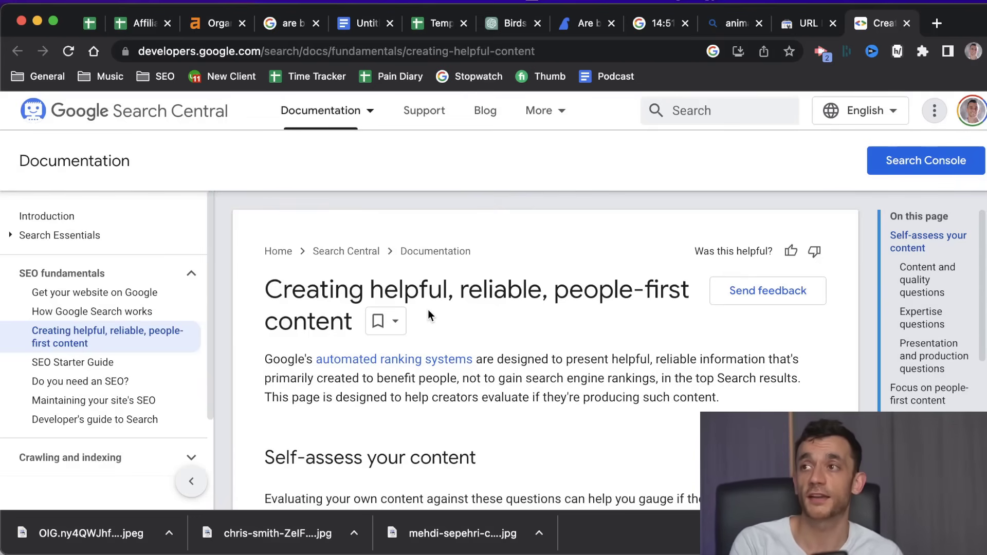
Send ChatGPT the 'chathelpful' evaluation prompt with the bird article pasted over the placeholder.
click(509, 24)
scroll(397, 268, up, 4)
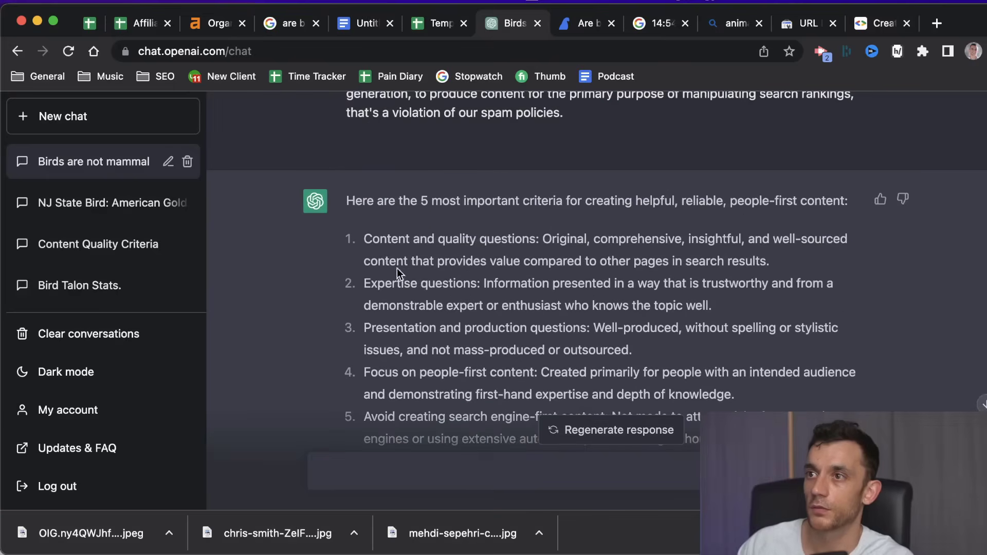
drag(346, 198, 630, 329)
scroll(633, 324, down, 3)
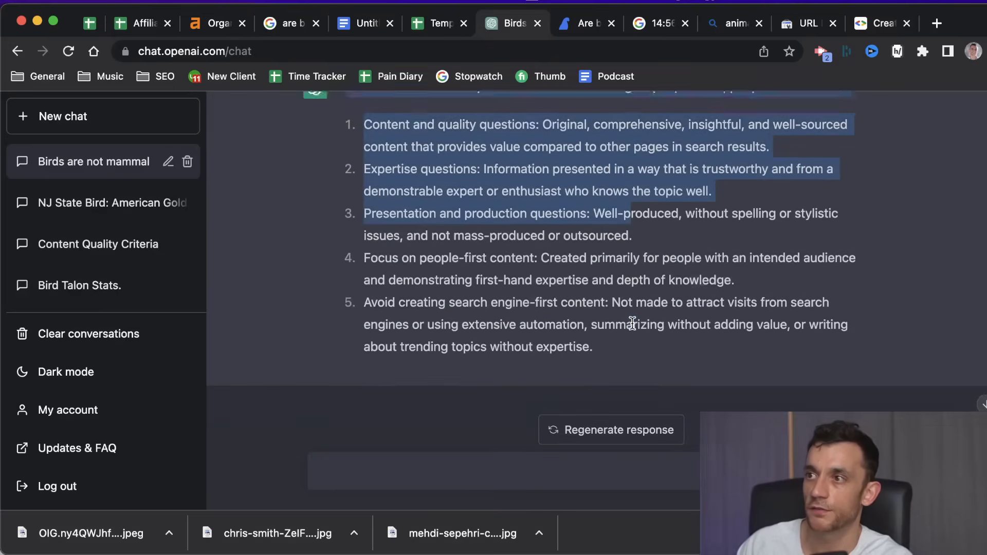
click(411, 470)
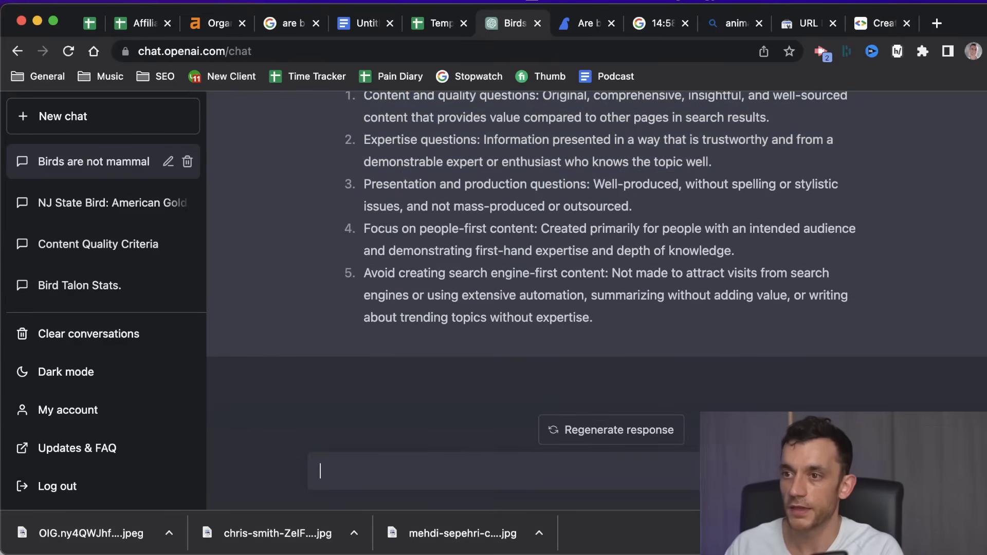
text(chathelpful)
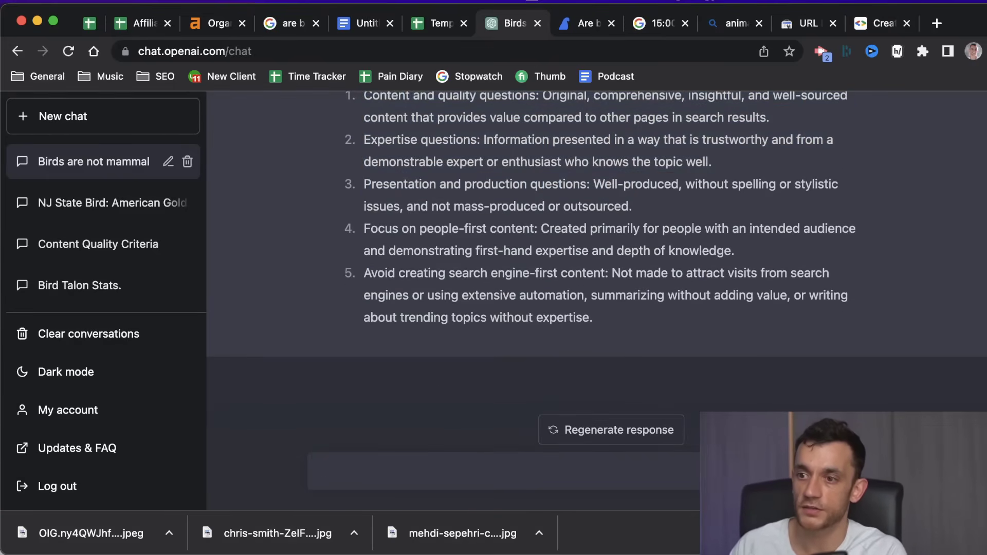
triple_click(430, 453)
key(super+v)
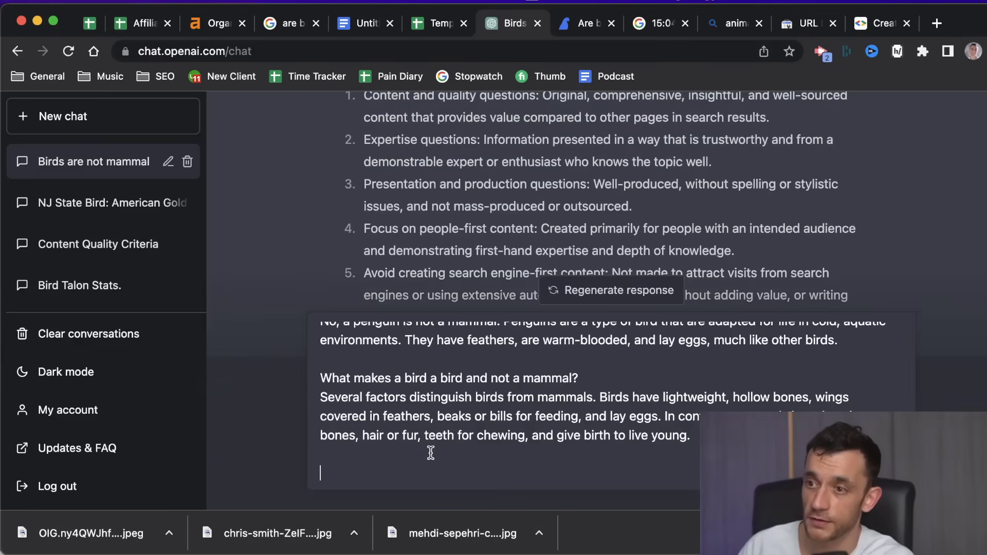
key(Return)
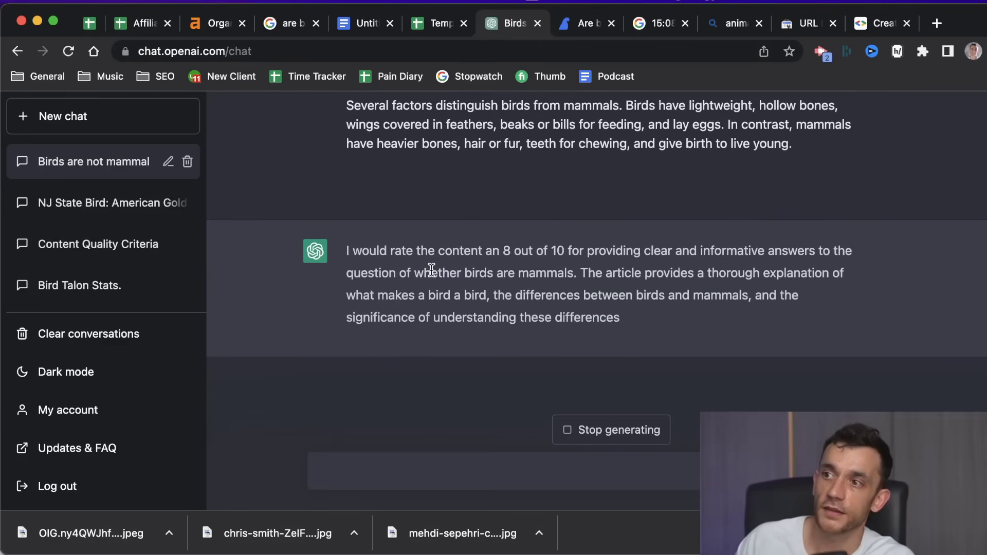
Review the 8/10 rating and repeated-information critique, then close the leftover search tab.
triple_click(470, 280)
scroll(468, 275, up, 4)
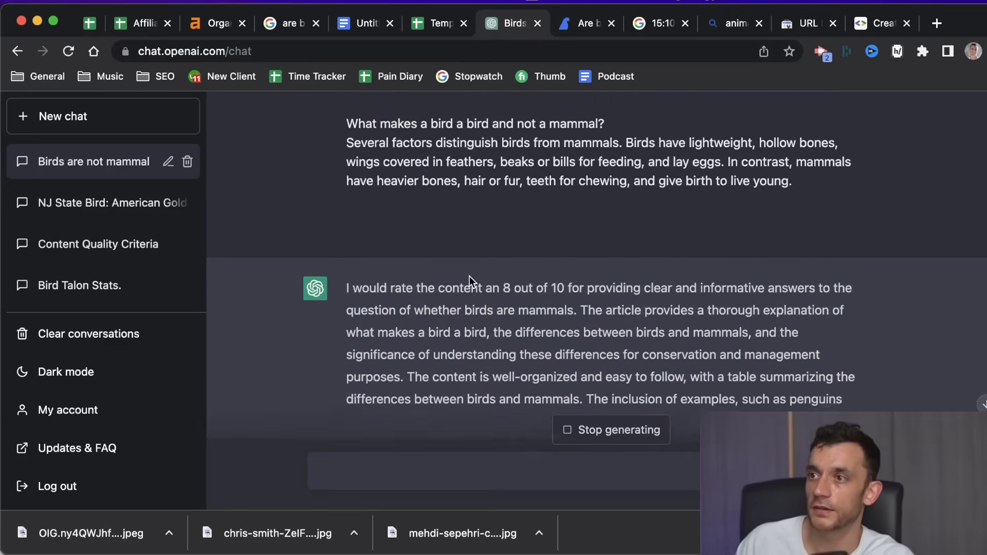
scroll(576, 239, down, 5)
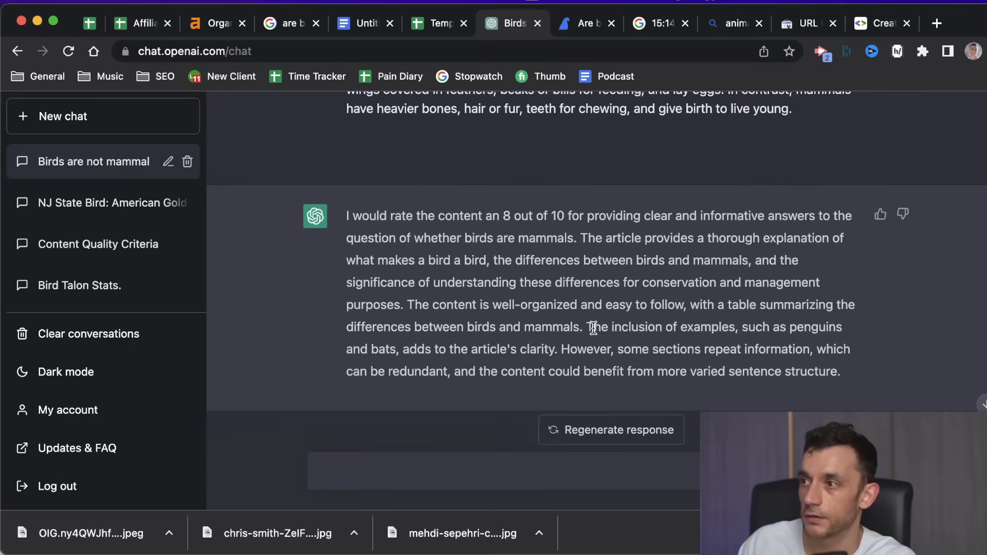
drag(586, 327, 459, 286)
scroll(459, 286, up, 5)
scroll(462, 293, down, 3)
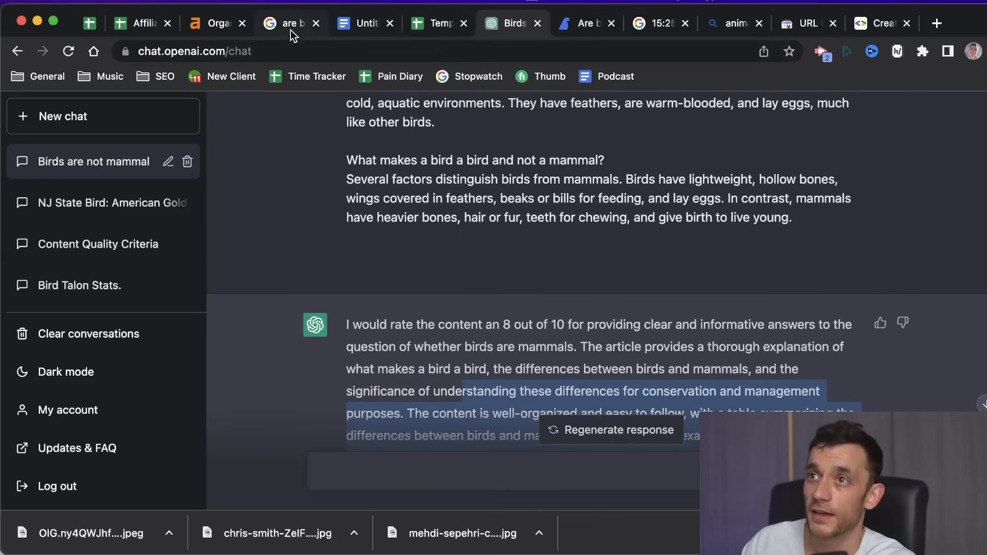
click(316, 24)
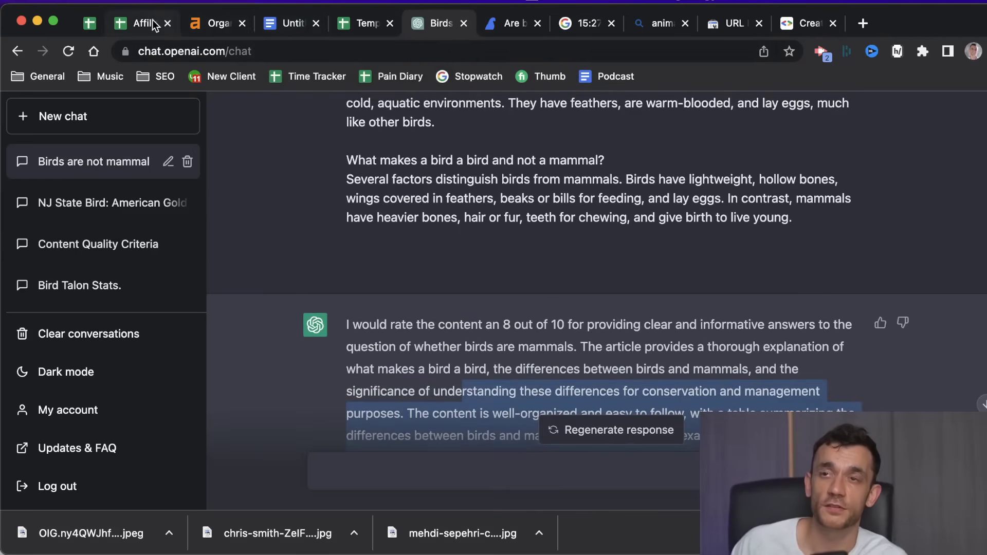
Enter Done for Useful Tables and 8/10 as the Helpful Content score in row 17.
click(360, 25)
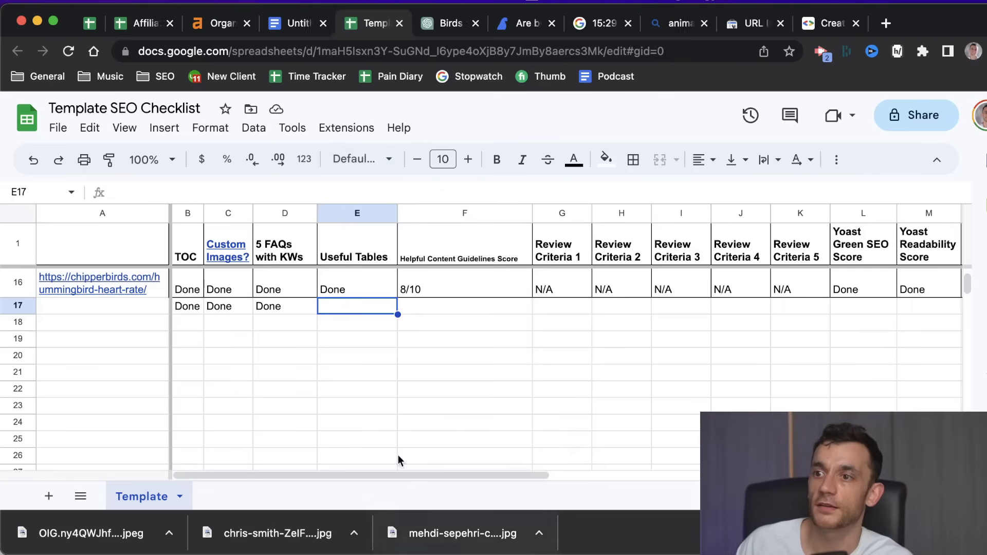
text(Done)
key(Return)
key(Up)
key(Right)
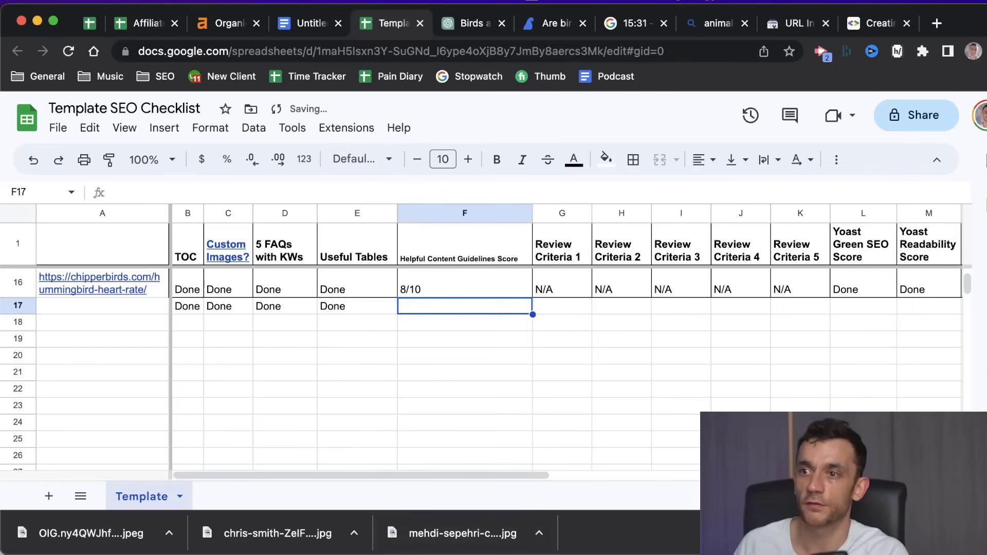
text(8/10)
key(Return)
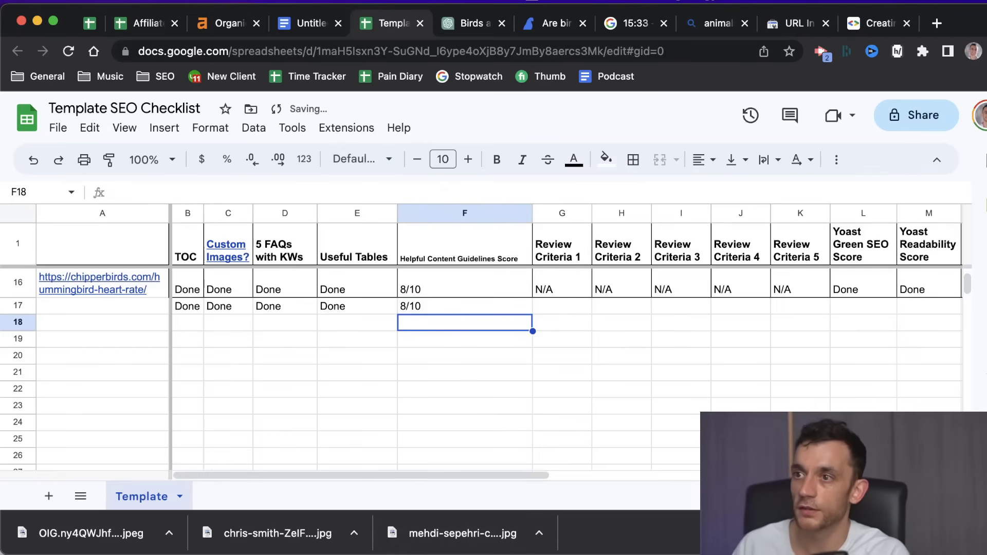
Copy row 16's N/A review criteria values into row 17.
key(Up)
key(Right)
key(Right)
key(Right)
key(Right)
key(Right)
key(Right)
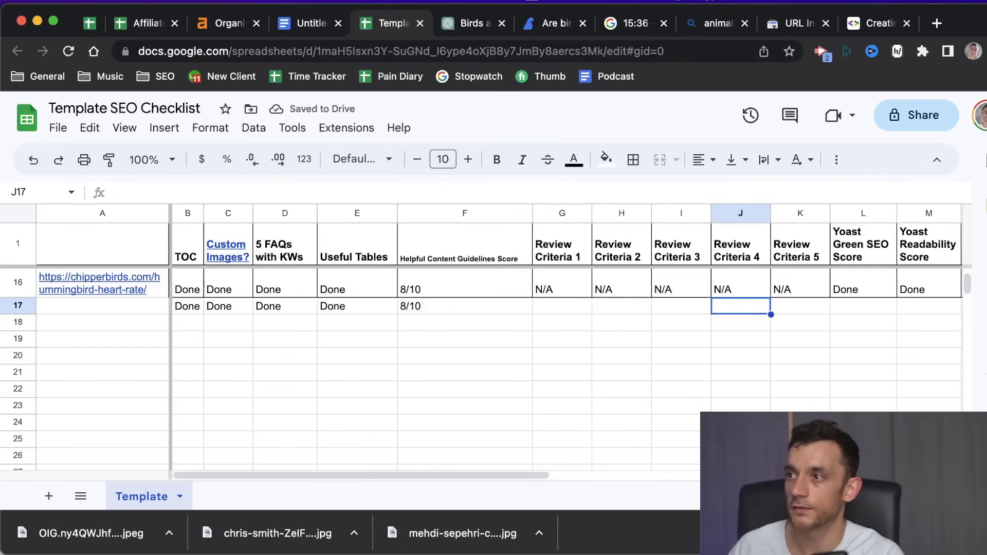
key(Up)
key(Left)
key(Left)
key(Left)
key(Left)
key(Left)
key(shift+Right)
key(shift+Right)
key(shift+Right)
key(shift+Right)
key(ctrl+c)
key(Down)
key(ctrl+v)
key(Right)
key(Right)
key(Right)
key(Right)
key(Right)
key(Right)
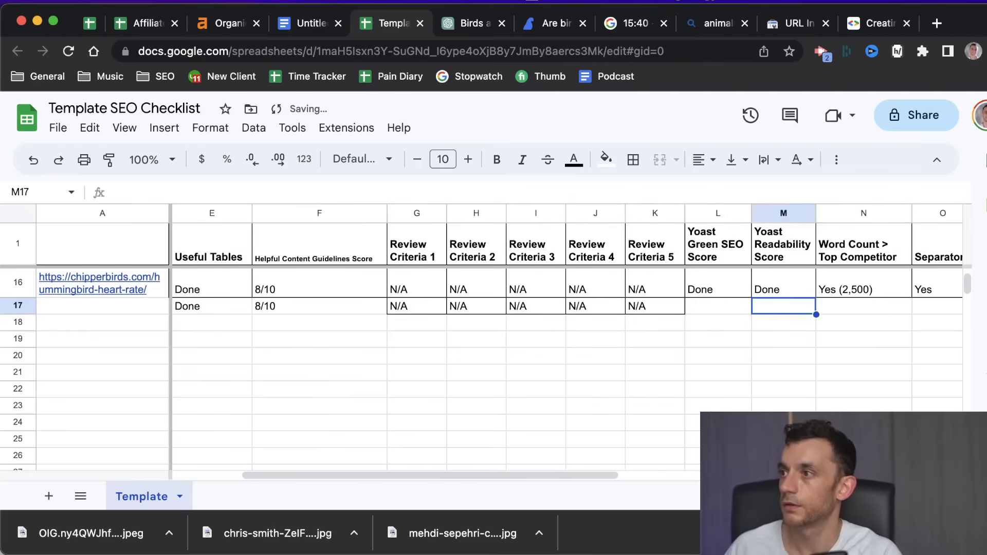
Set row 17's word count entry to Yes (2,000), adapted from the previous Yes (2,500).
click(849, 310)
click(843, 290)
key(cmd+c)
key(Down)
key(cmd+v)
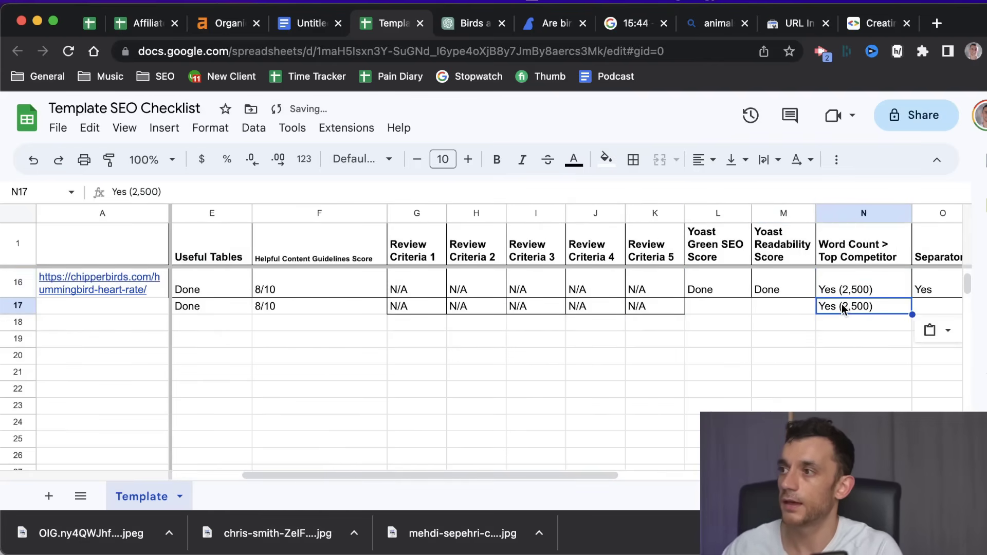
key(Return)
key(Left)
key(Left)
key(shift+Right)
key(shift+Right)
key(shift+Right)
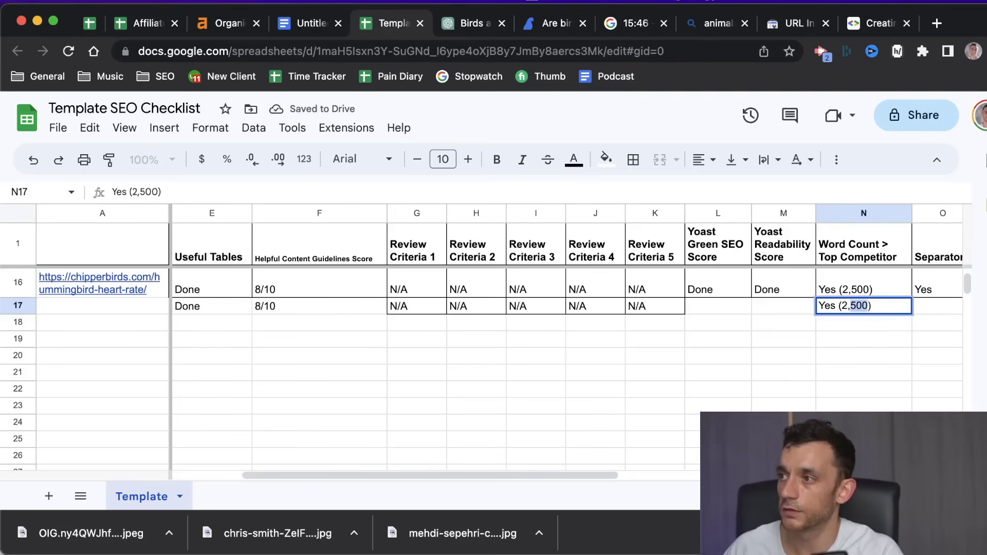
text(000)
key(Return)
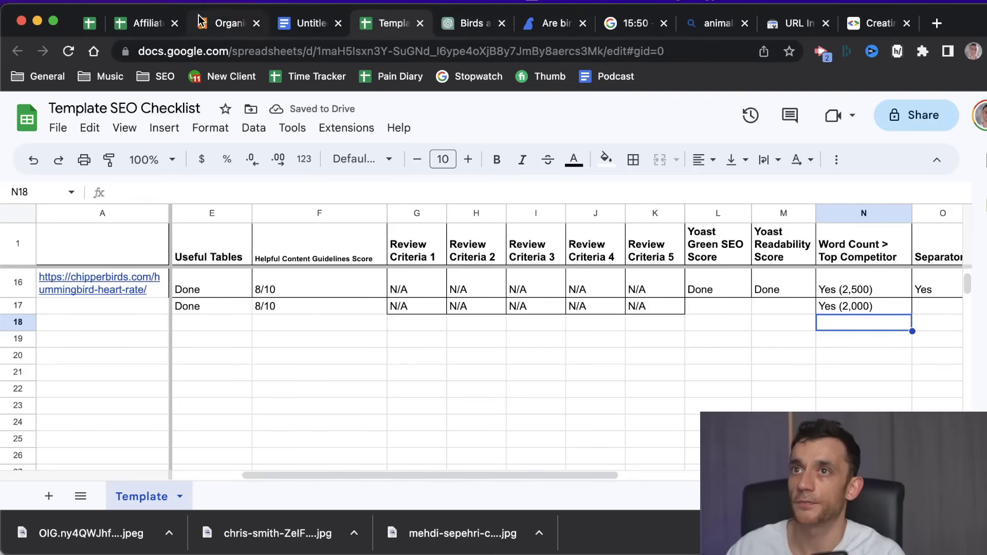
In Ahrefs, open 'are birds mammals' in Keywords Explorer and then the a-z-animals competitor article.
click(222, 23)
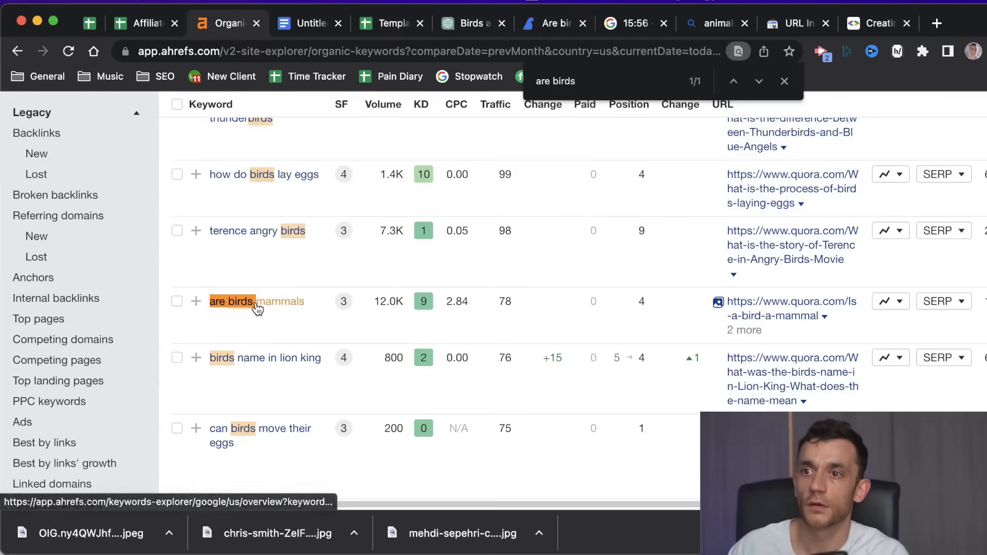
click(257, 303)
scroll(455, 298, down, 10)
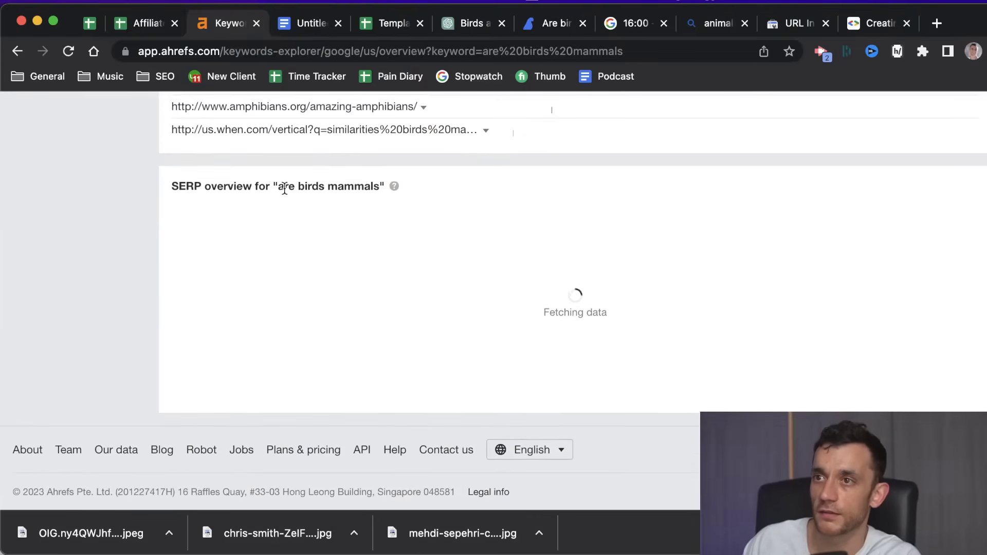
scroll(310, 263, down, 5)
scroll(449, 196, up, 2)
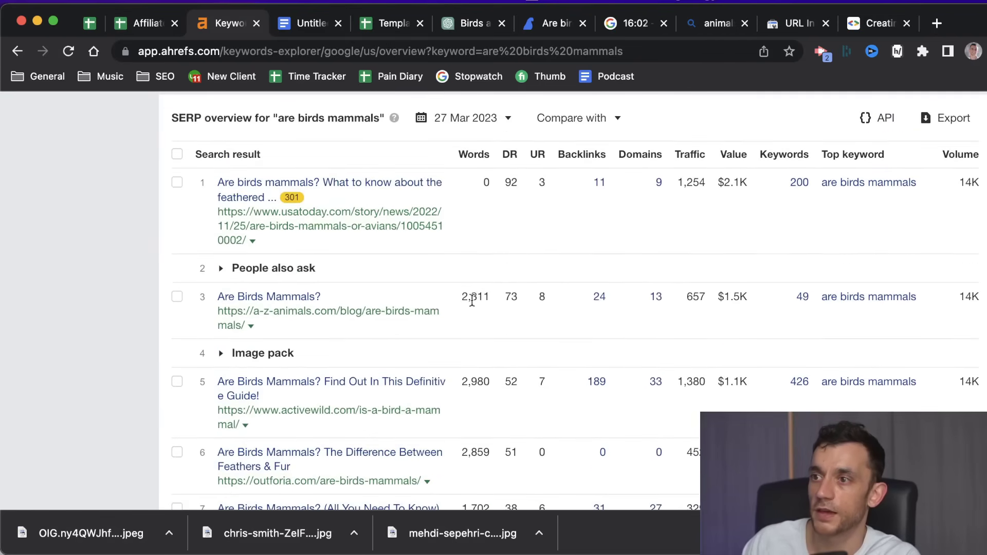
click(298, 312)
Measure the a-z-animals article body with Word Counter Plus: 844 words.
scroll(156, 301, down, 10)
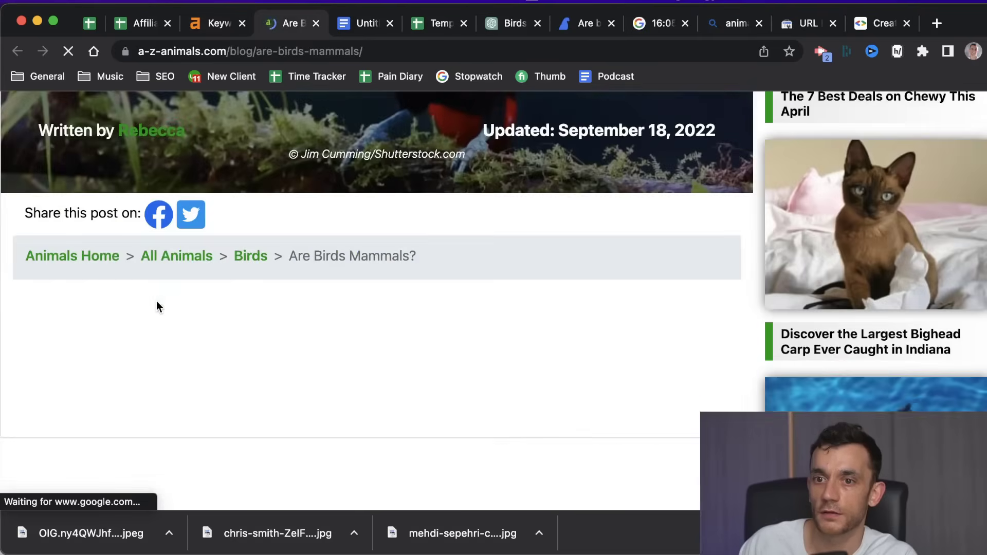
scroll(107, 310, down, 10)
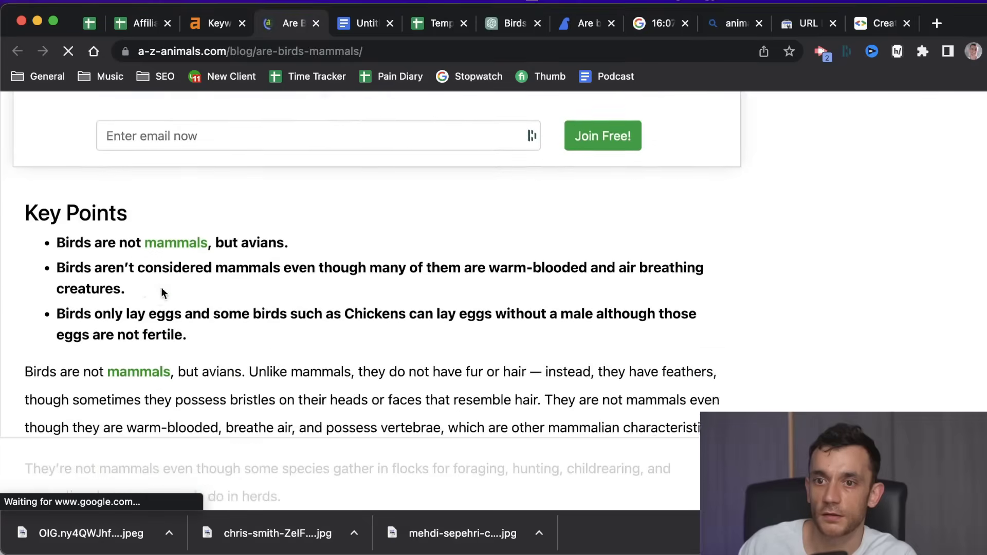
double_click(44, 154)
scroll(114, 236, down, 20)
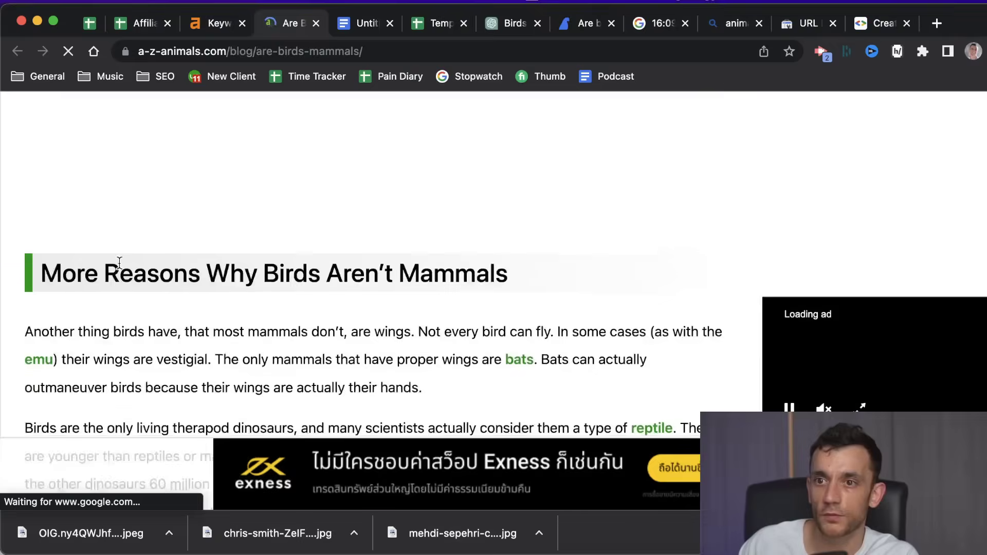
scroll(123, 272, up, 5)
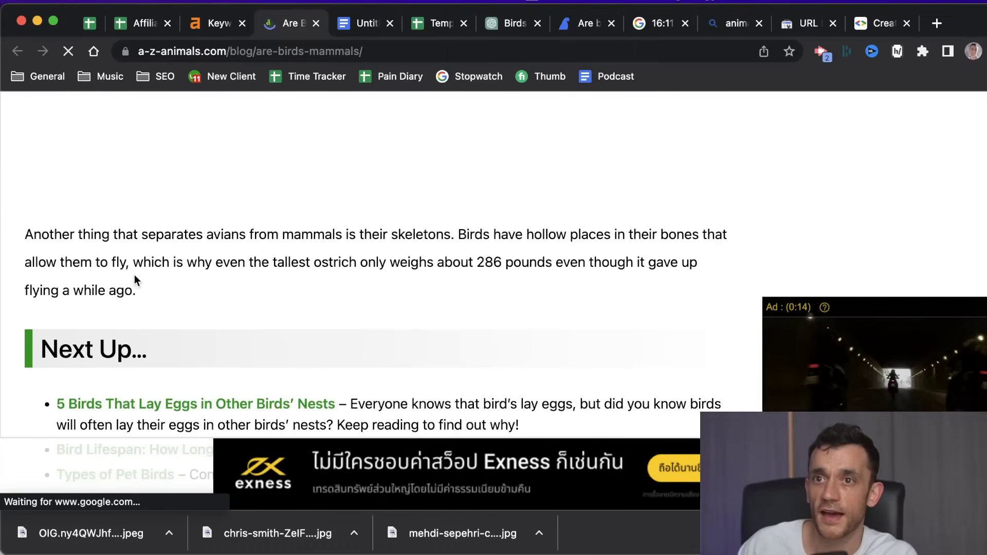
triple_click(139, 281)
right_click(132, 281)
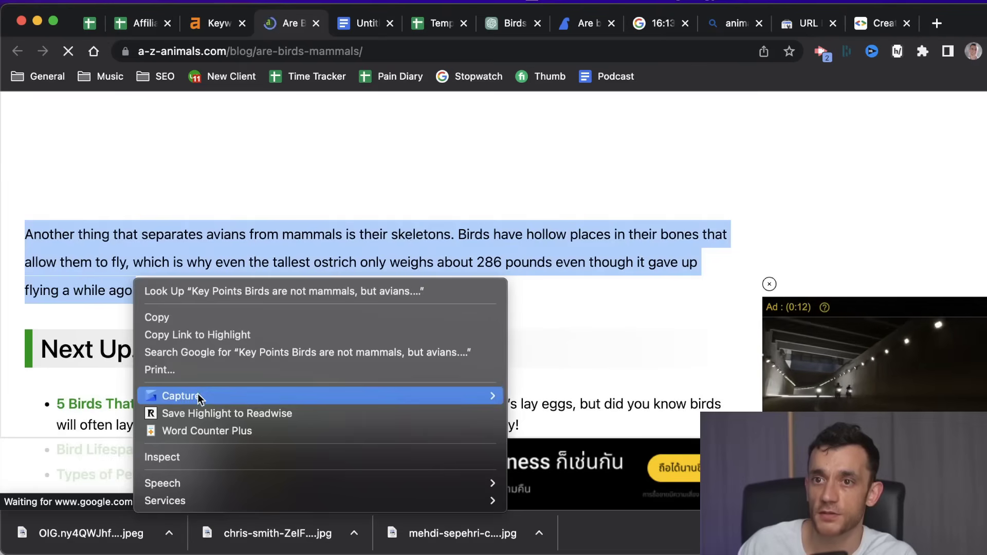
click(203, 433)
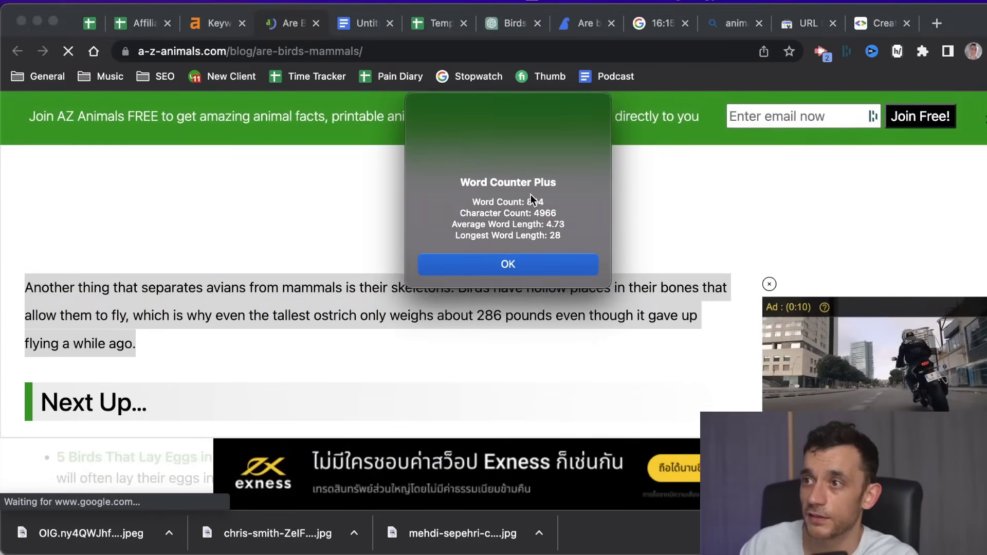
drag(472, 201, 551, 201)
click(504, 264)
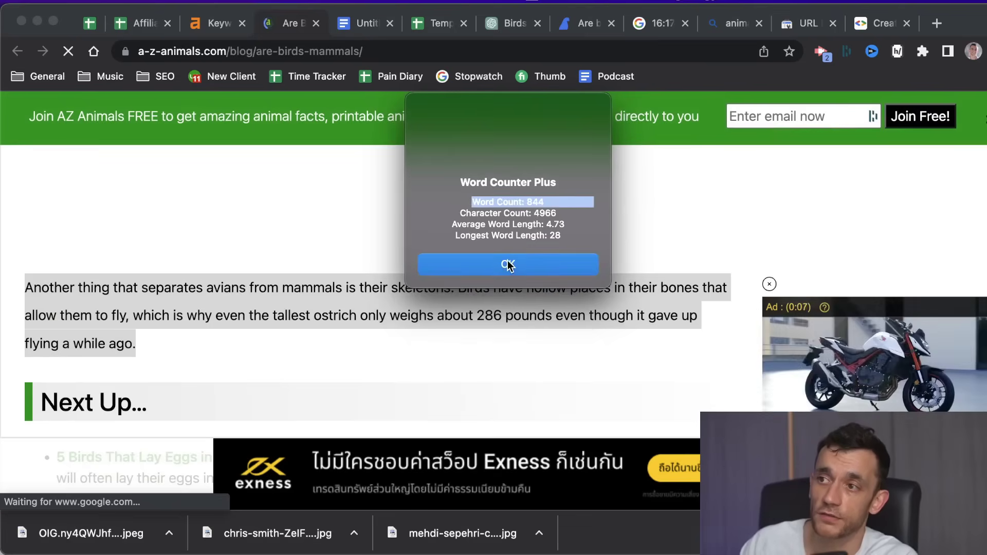
scroll(434, 272, up, 15)
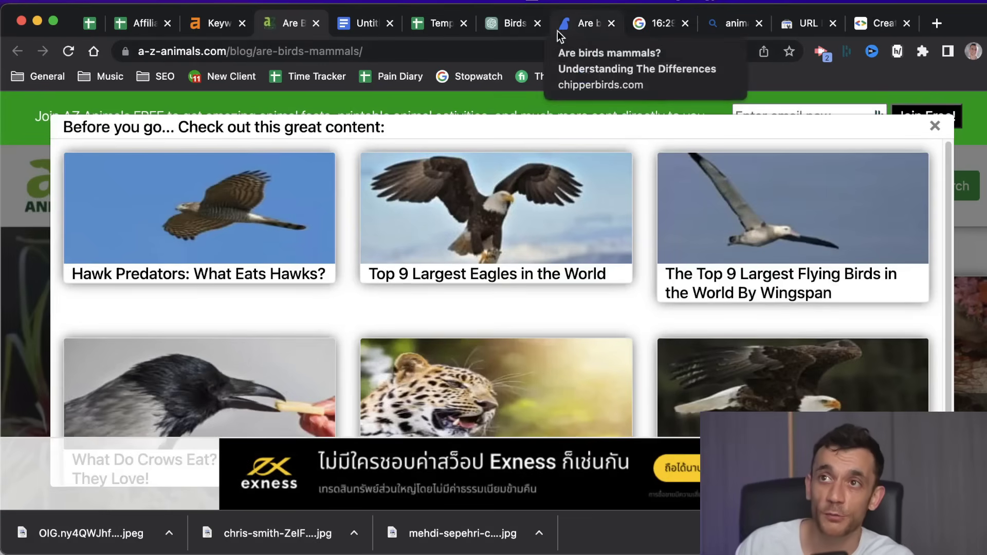
Review the 'are birds mammals' overview: difficulty 9, 14K volume, SERP and keyword ideas.
click(228, 30)
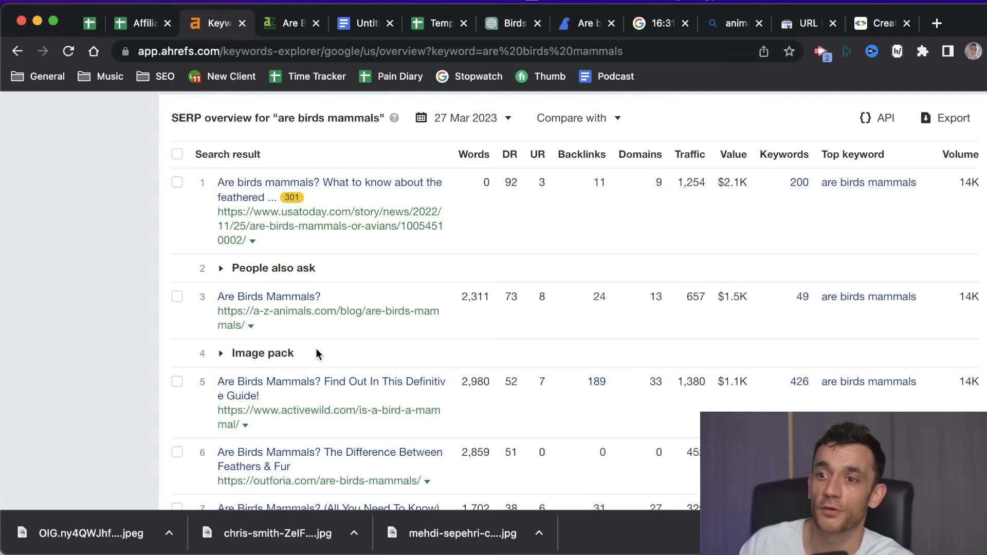
scroll(316, 349, up, 1)
scroll(337, 366, up, 20)
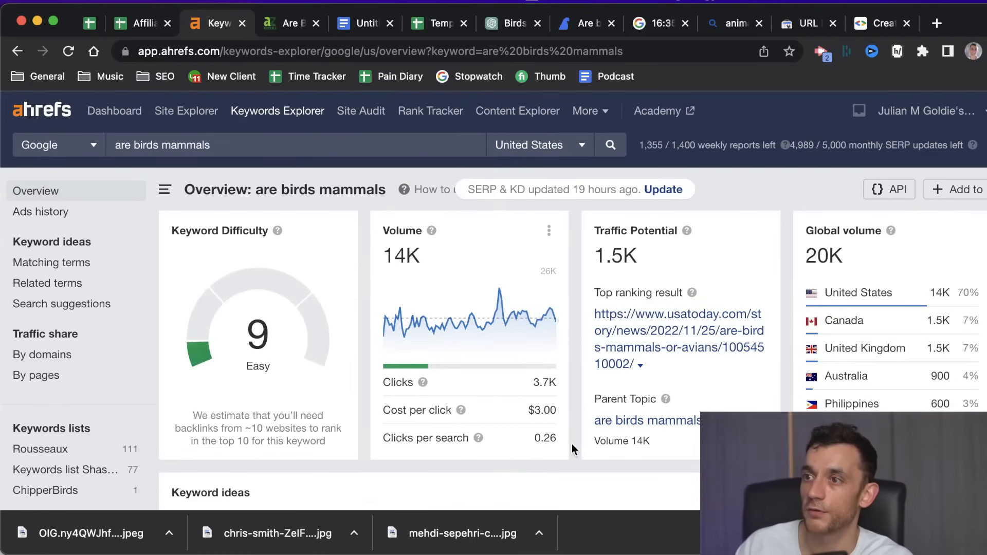
scroll(569, 418, down, 20)
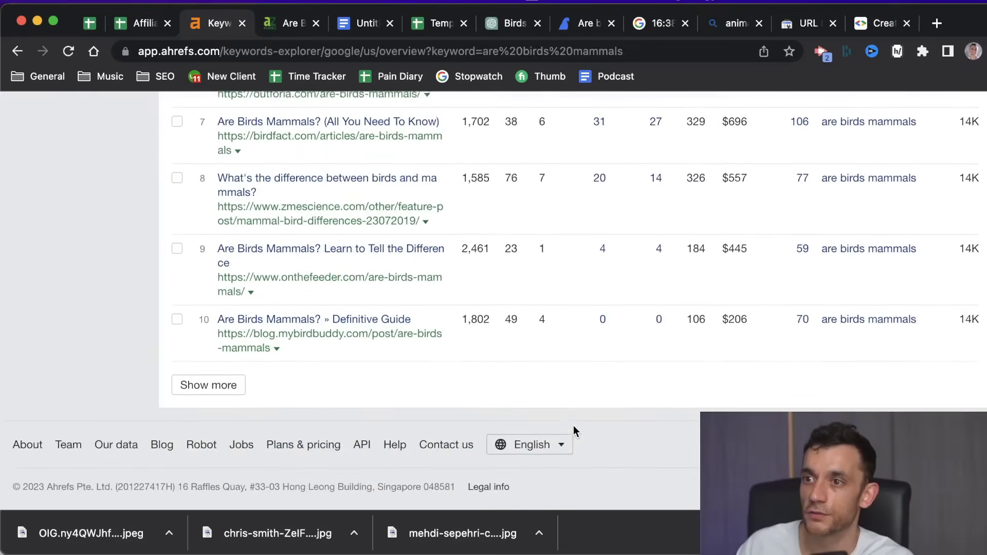
scroll(573, 427, up, 15)
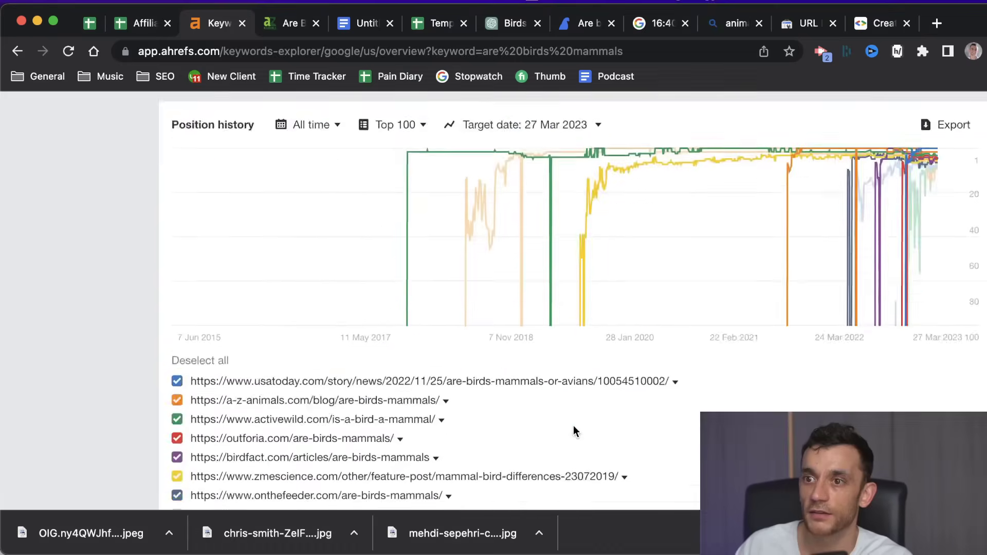
scroll(573, 426, up, 10)
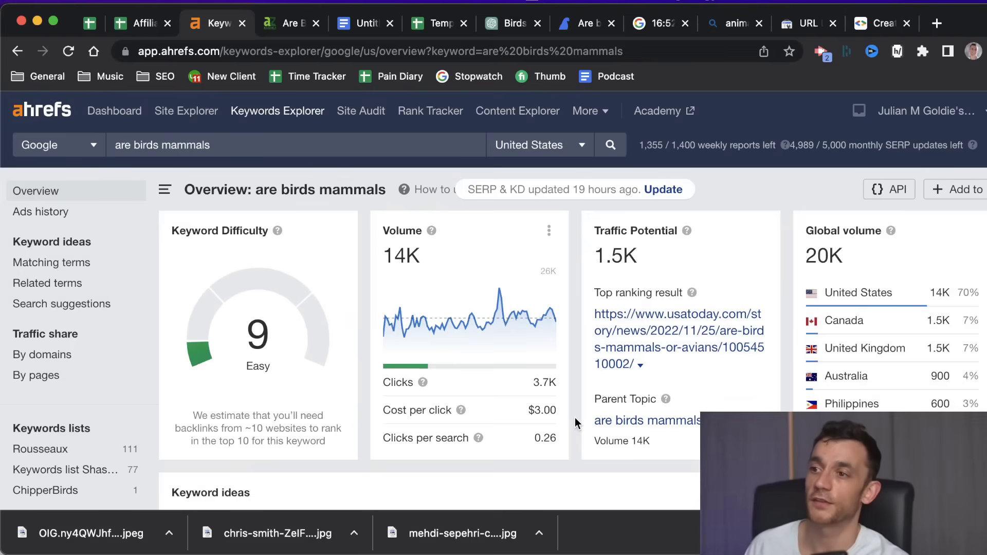
click(653, 23)
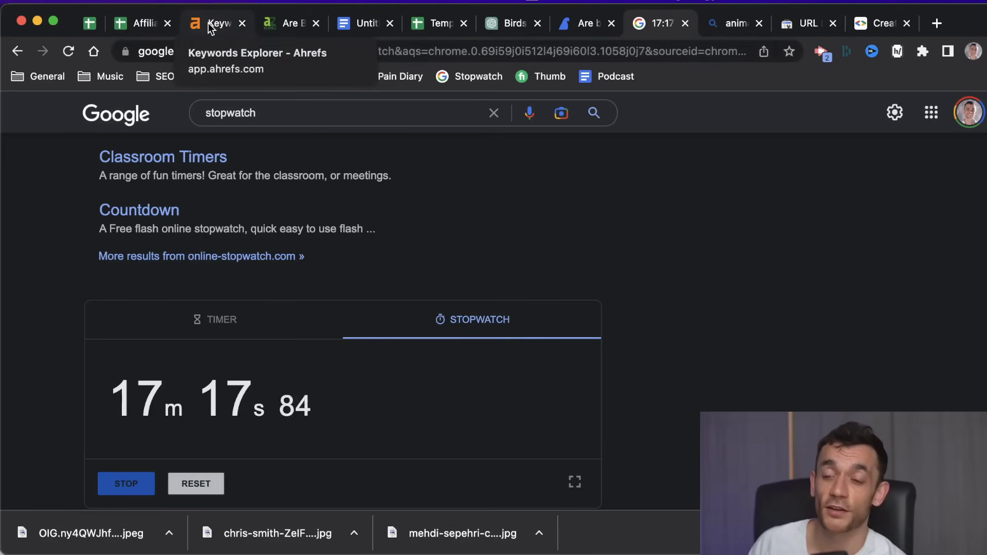
click(208, 22)
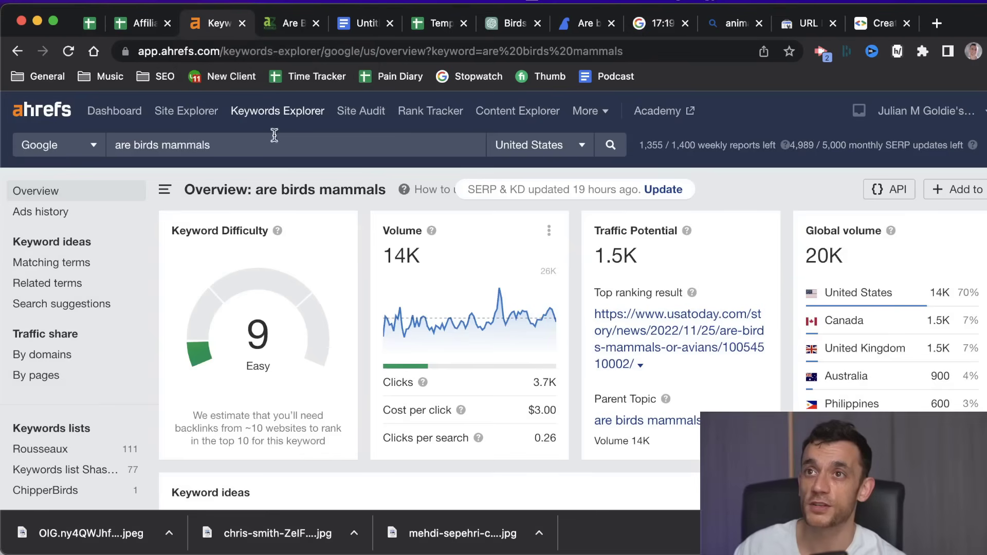
scroll(372, 278, down, 2)
scroll(373, 279, down, 2)
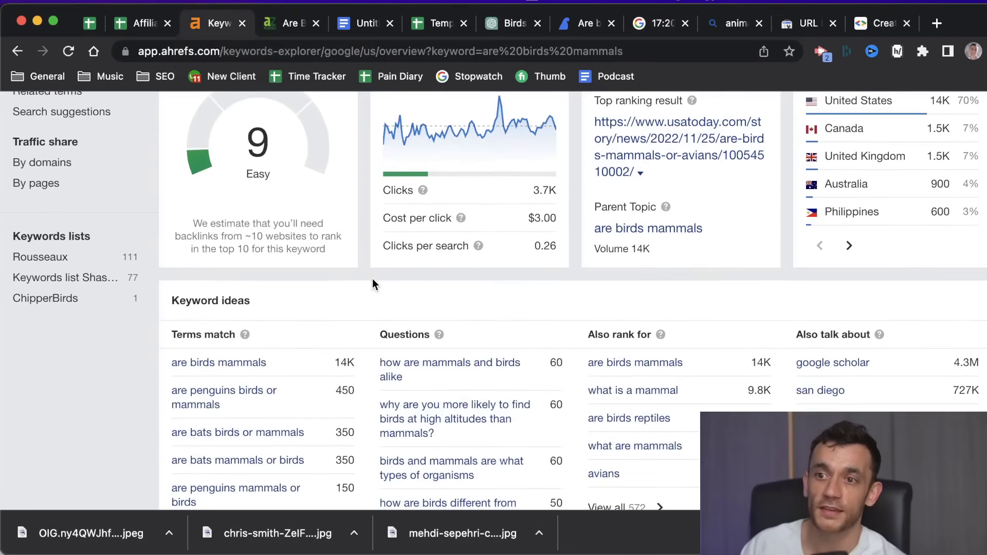